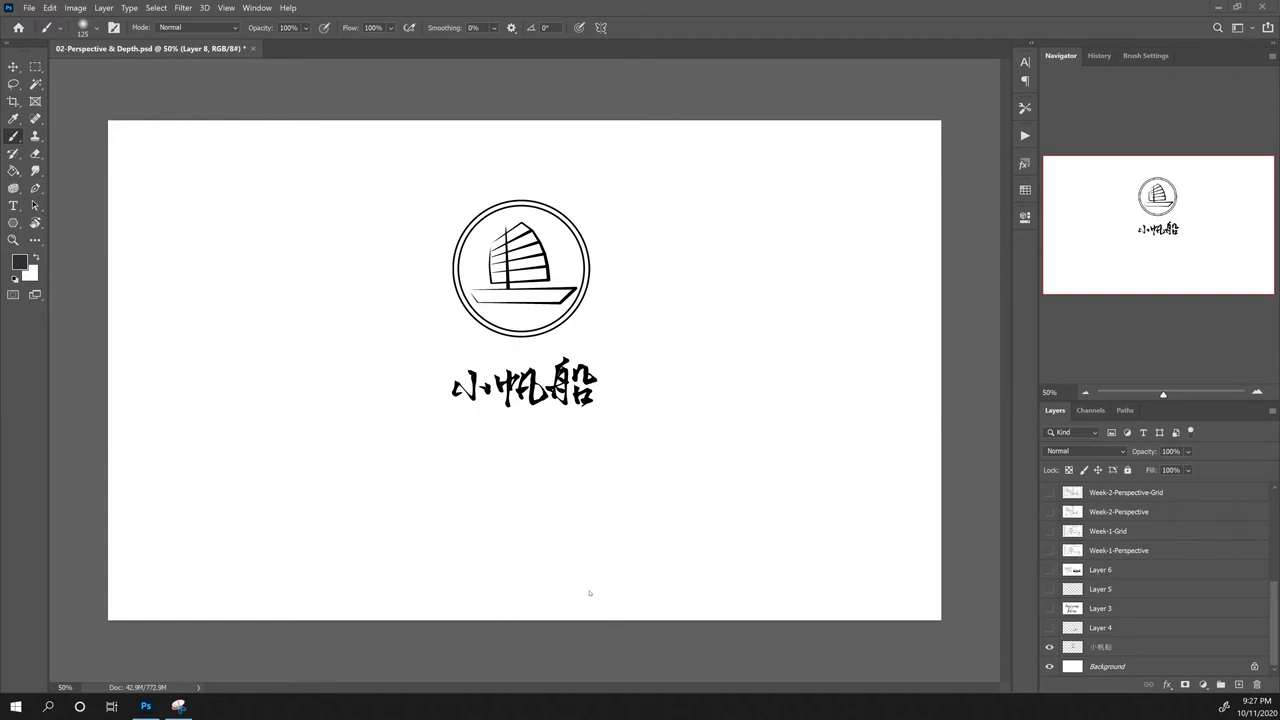
Step: Turn on the visibility of Layer 4, Layer 3, Layer 5 and Layer 6, one at a time from the lowest up
left_click(1049, 628)
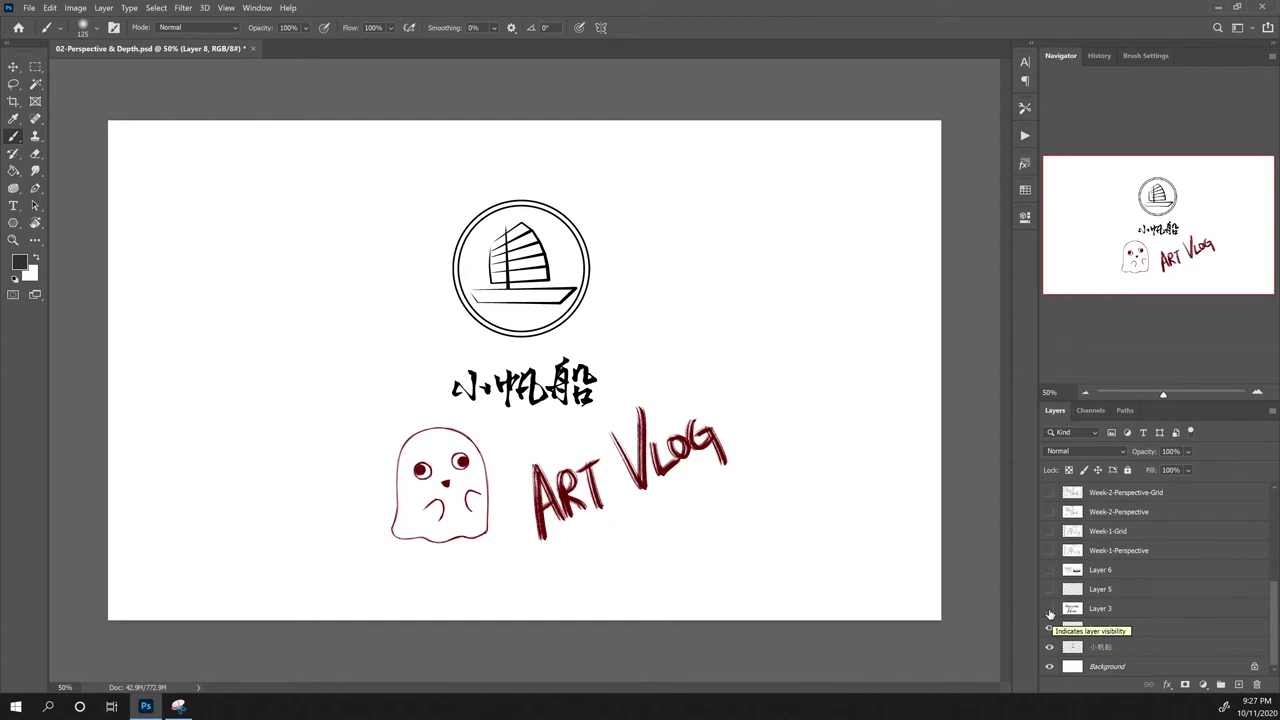
left_click(1049, 610)
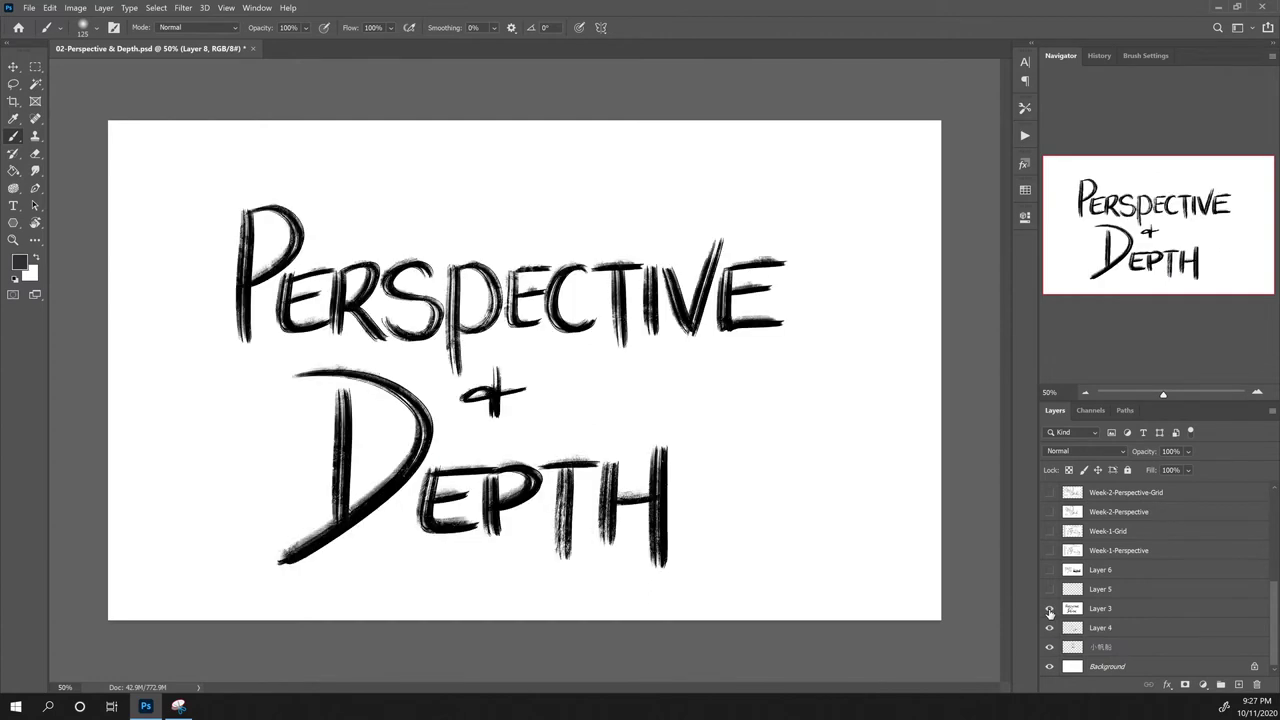
left_click(1049, 589)
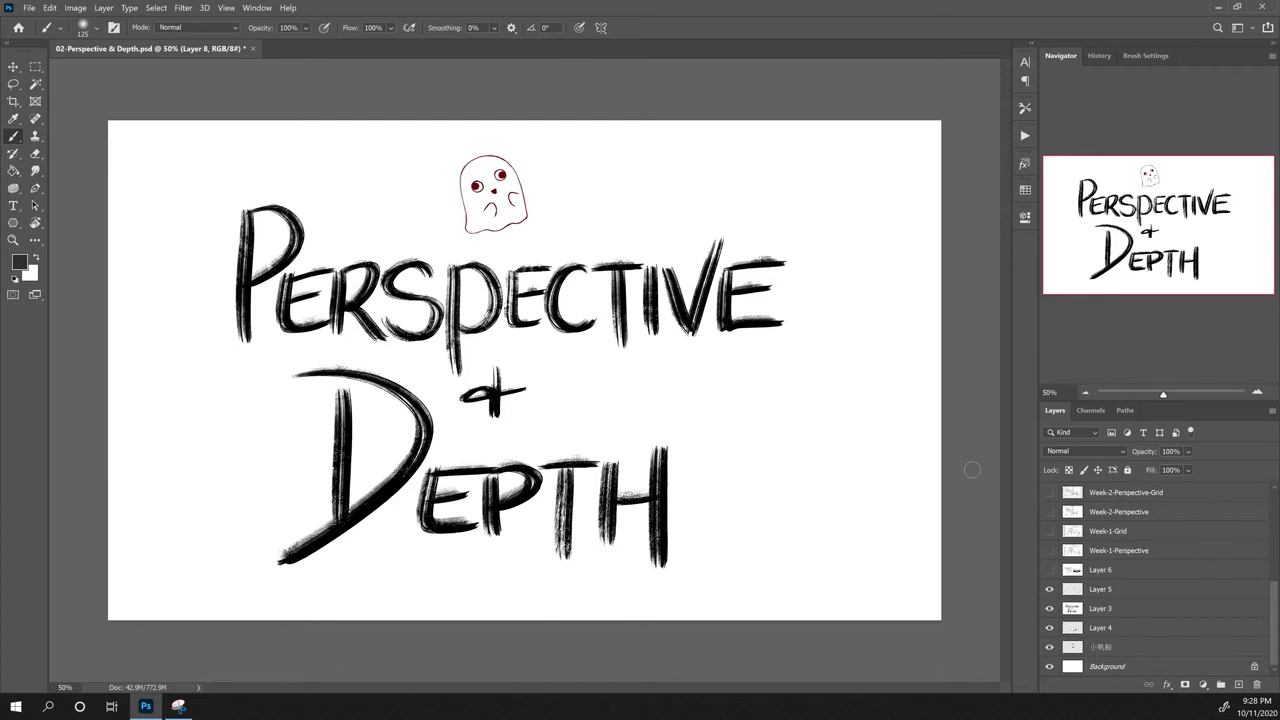
left_click(1049, 570)
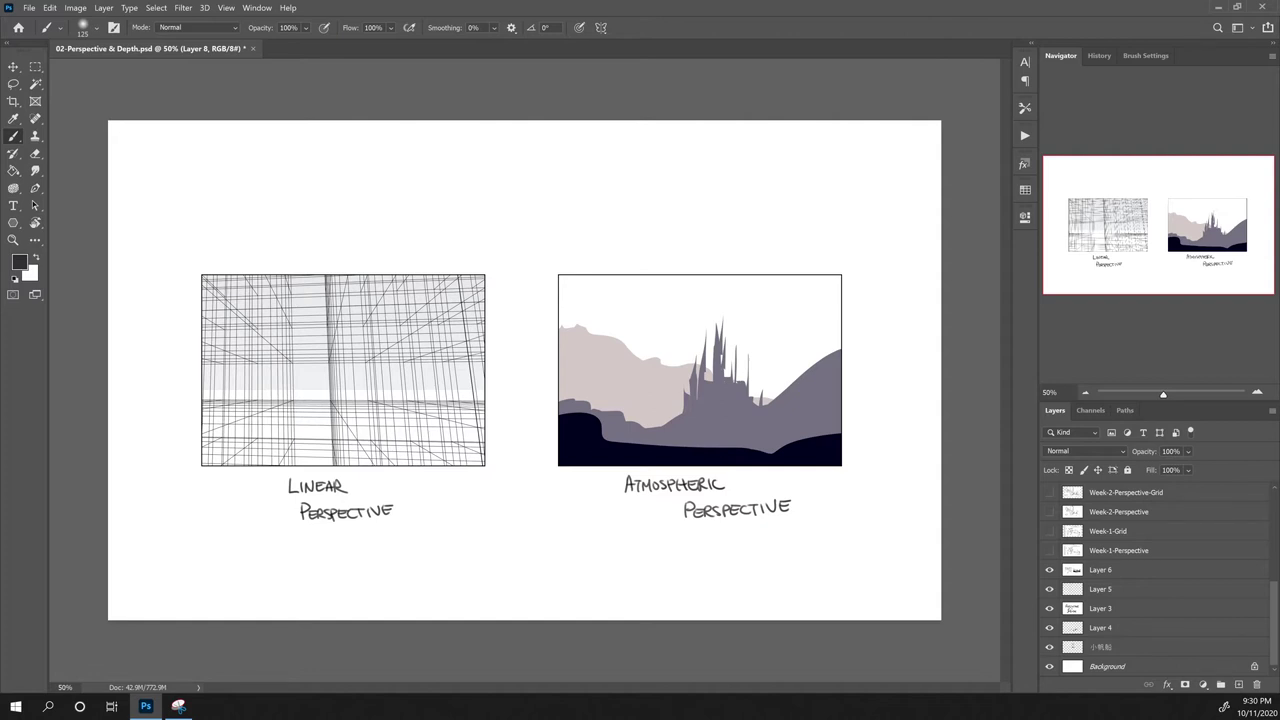
Step: Show the Week-1 and Week-2 perspective drawings, each followed by its matching grid layer
left_click(1048, 562)
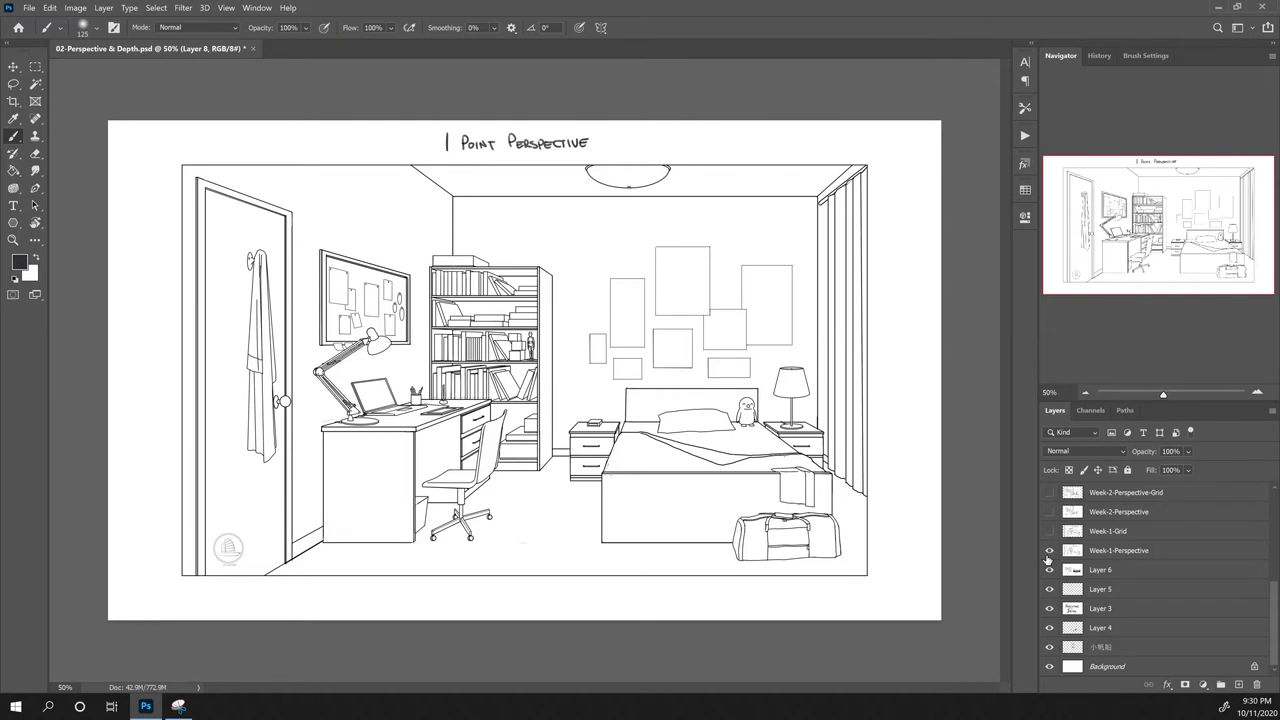
left_click(1049, 531)
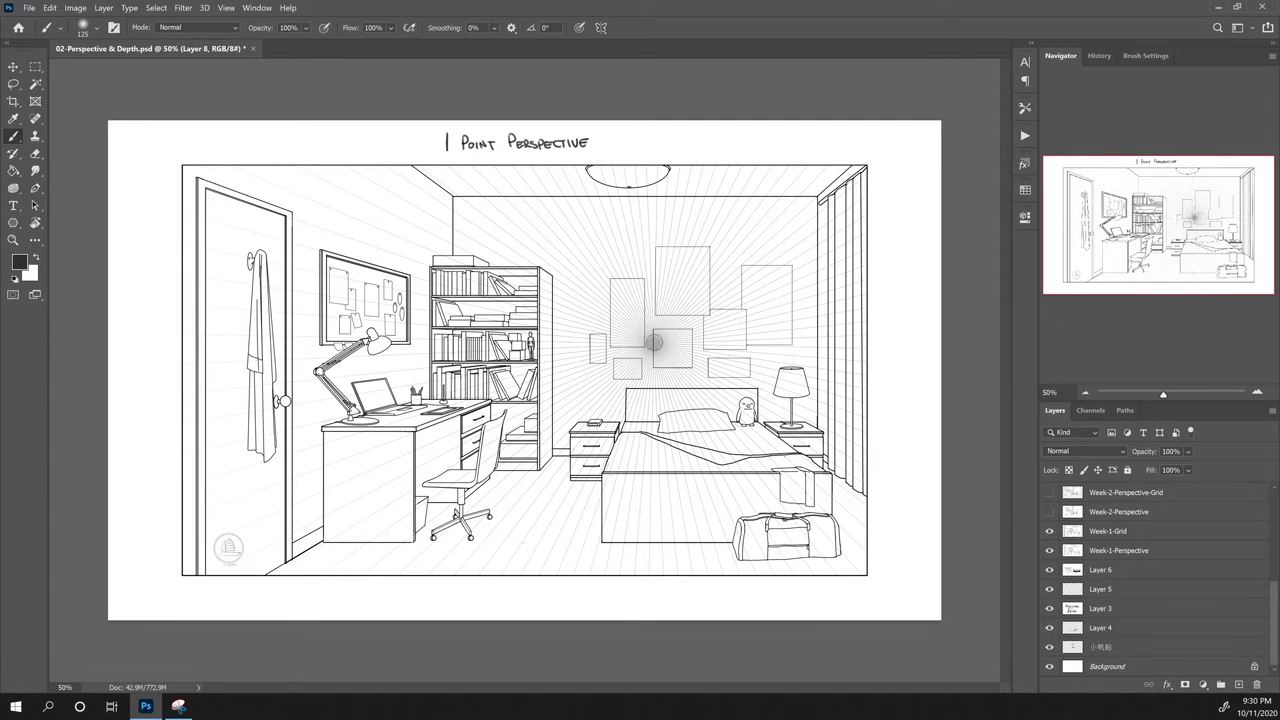
scroll(1078, 551, "up", 1)
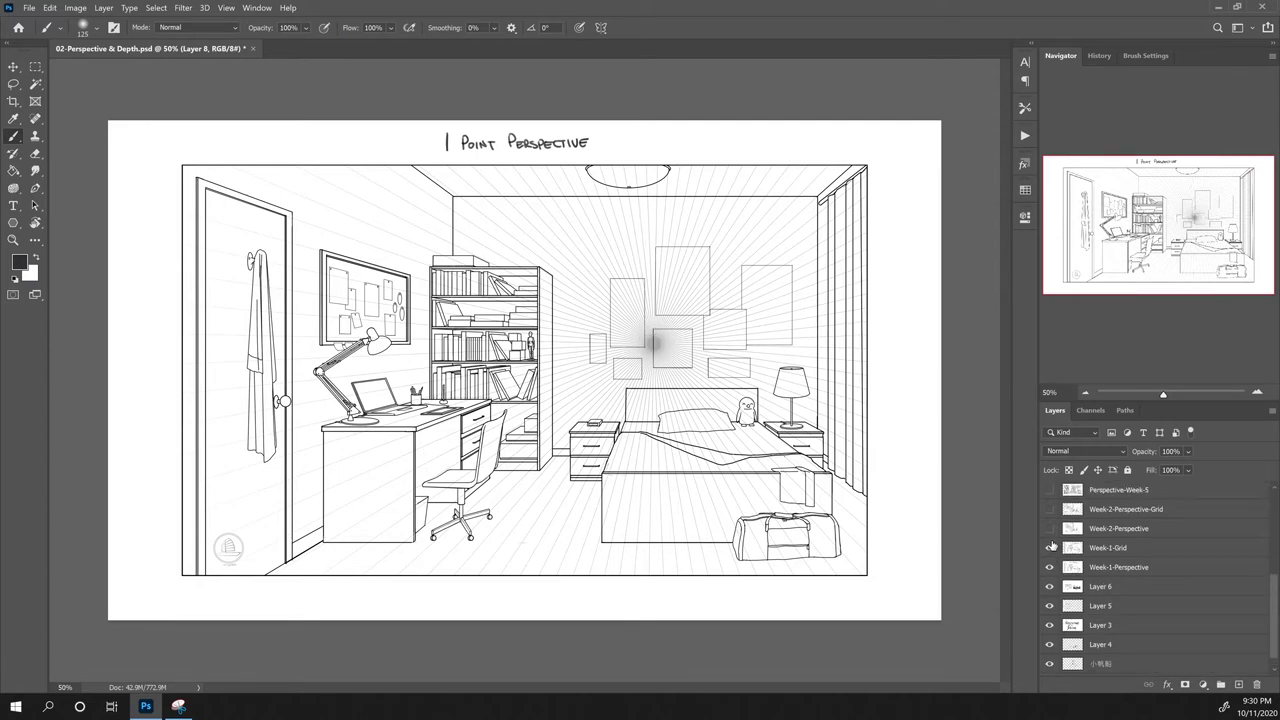
left_click(1049, 528)
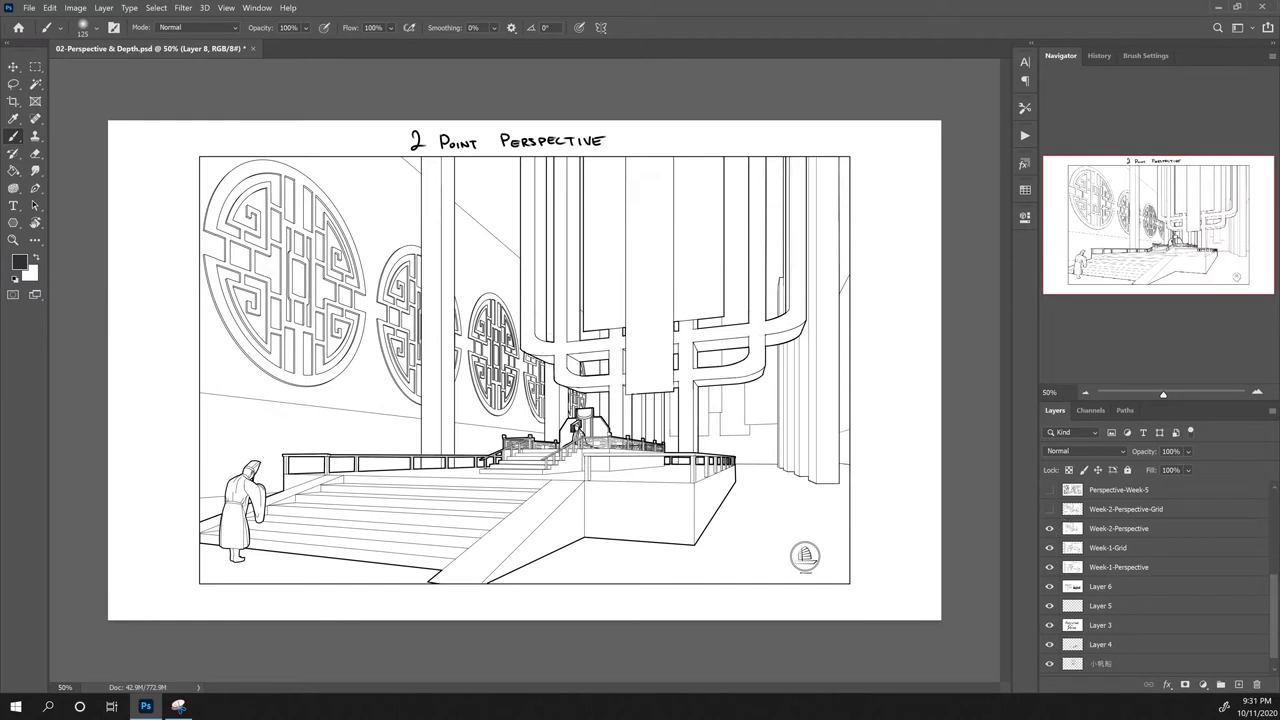
scroll(1070, 543, "up", 1)
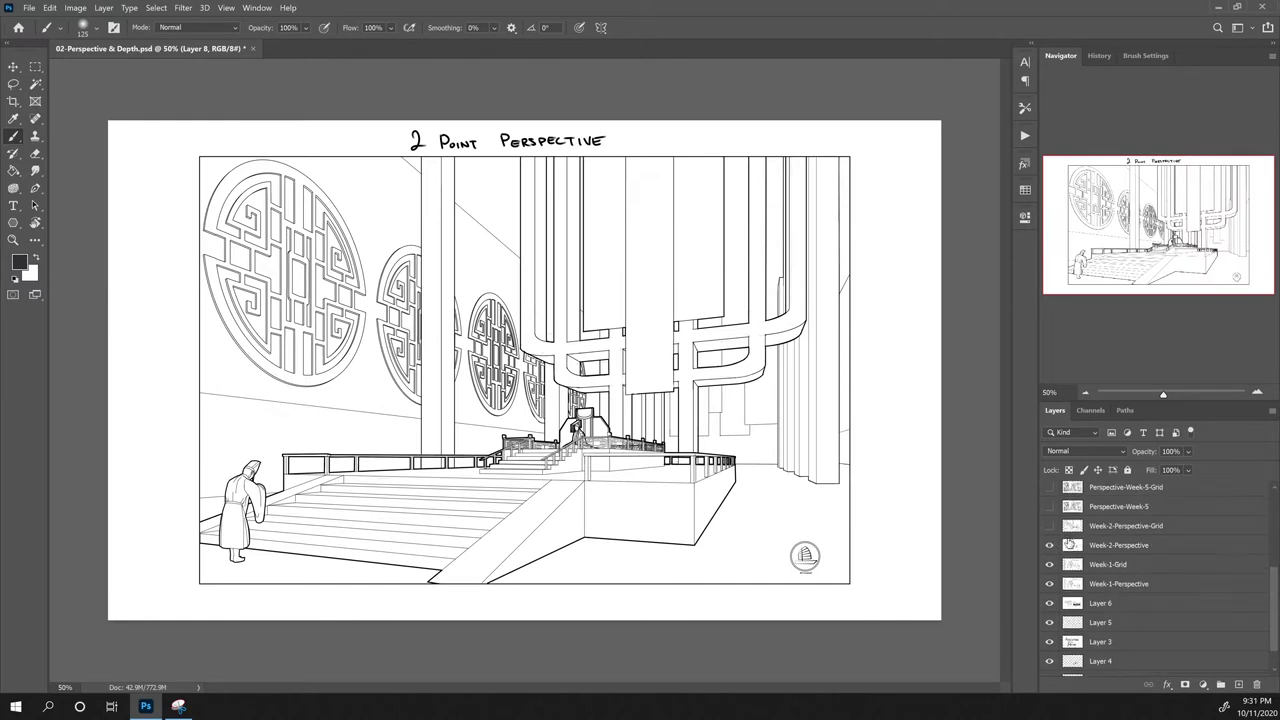
left_click(1049, 525)
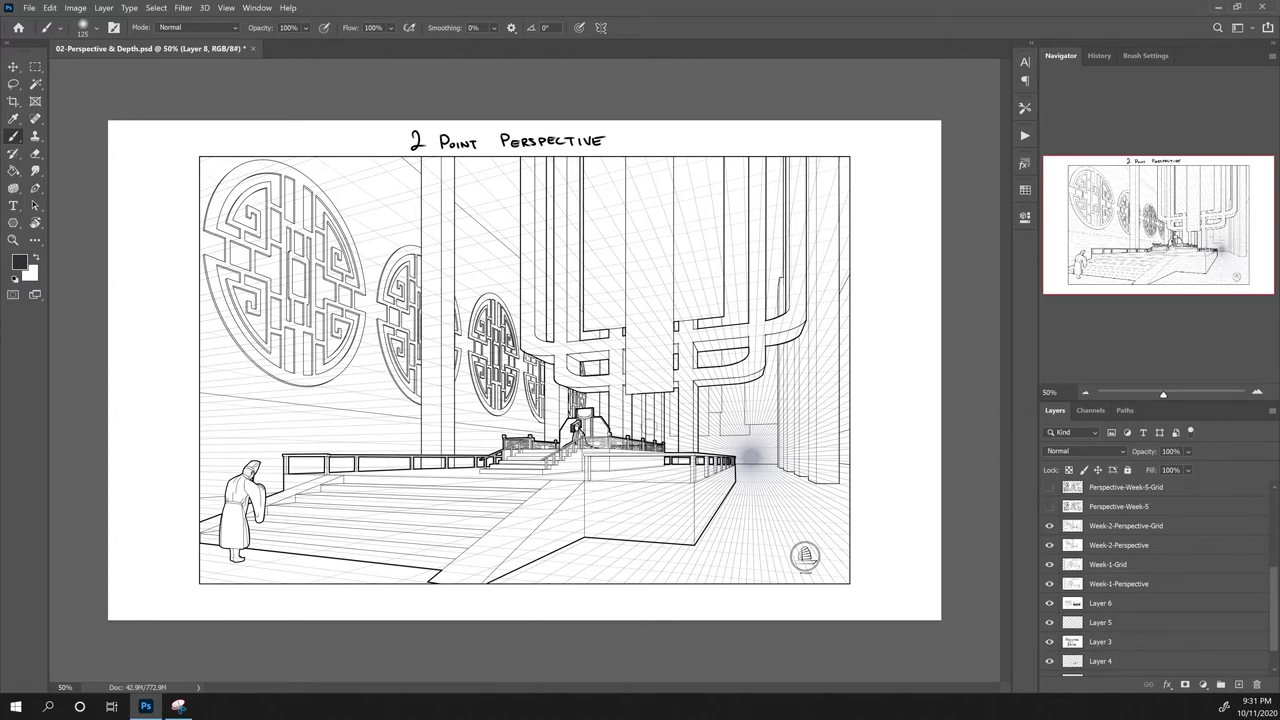
Step: Show the Perspective-Week-5 drawing and its Perspective-Week-5-Grid layer
left_click(1049, 507)
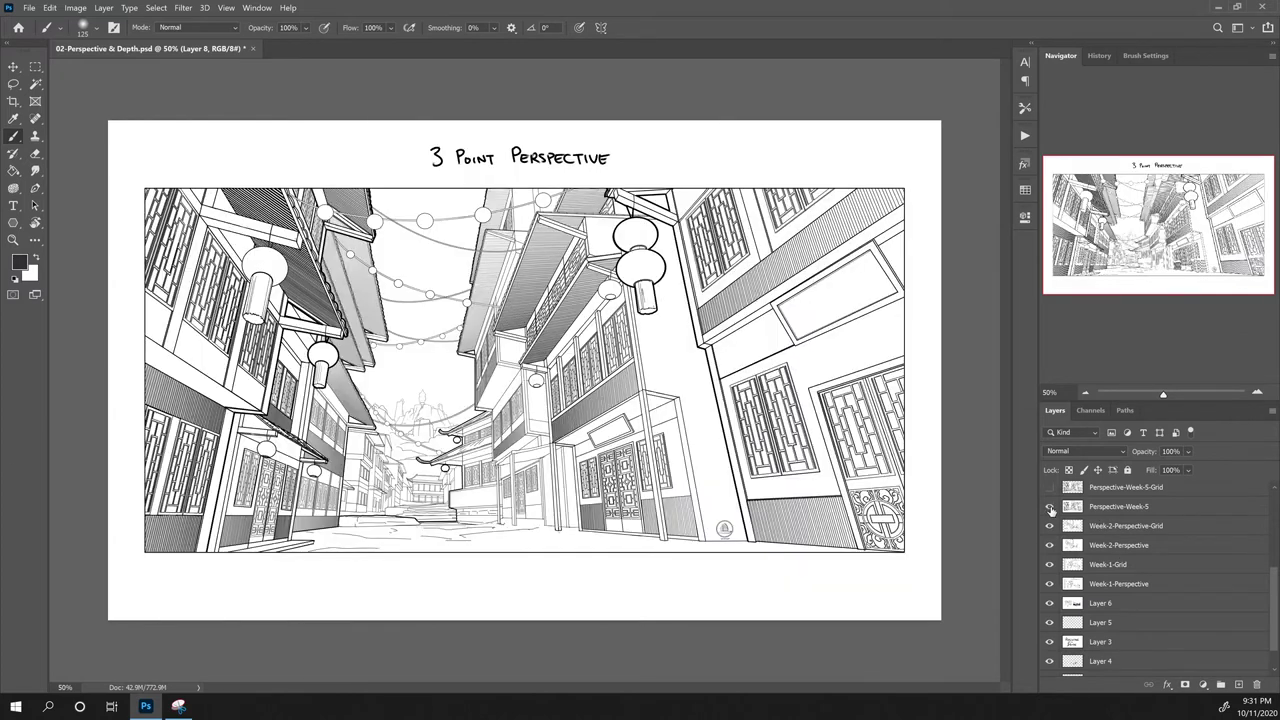
scroll(1049, 509, "up", 1)
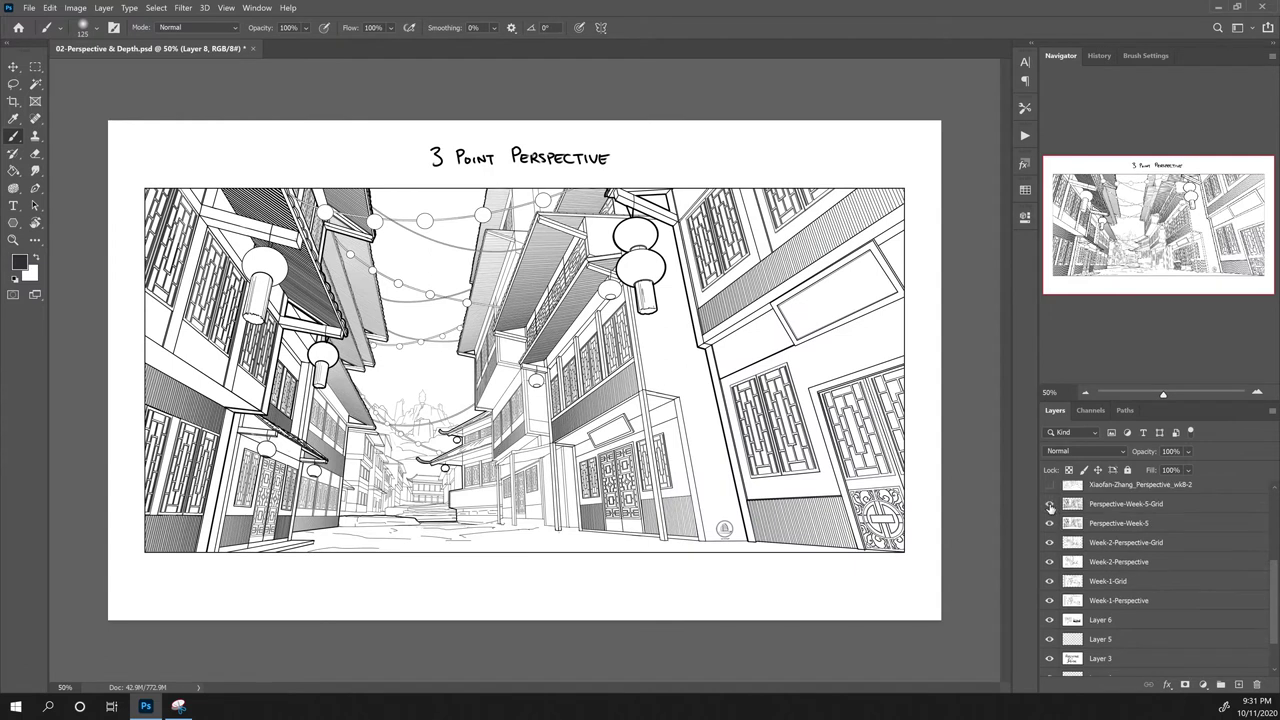
left_click(1049, 504)
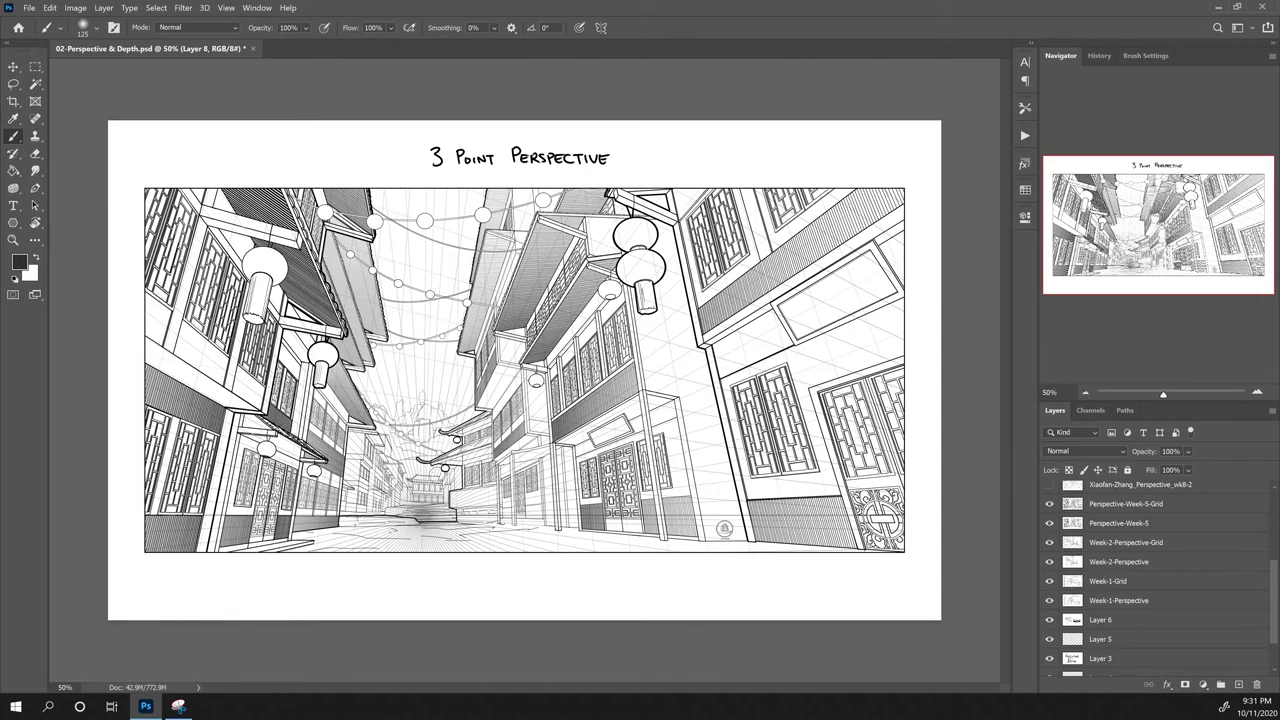
Step: Make the wk8-2 and wk8-3 perspective layers visible, followed by the Cloud-Temple layer
scroll(1057, 555, "up", 1)
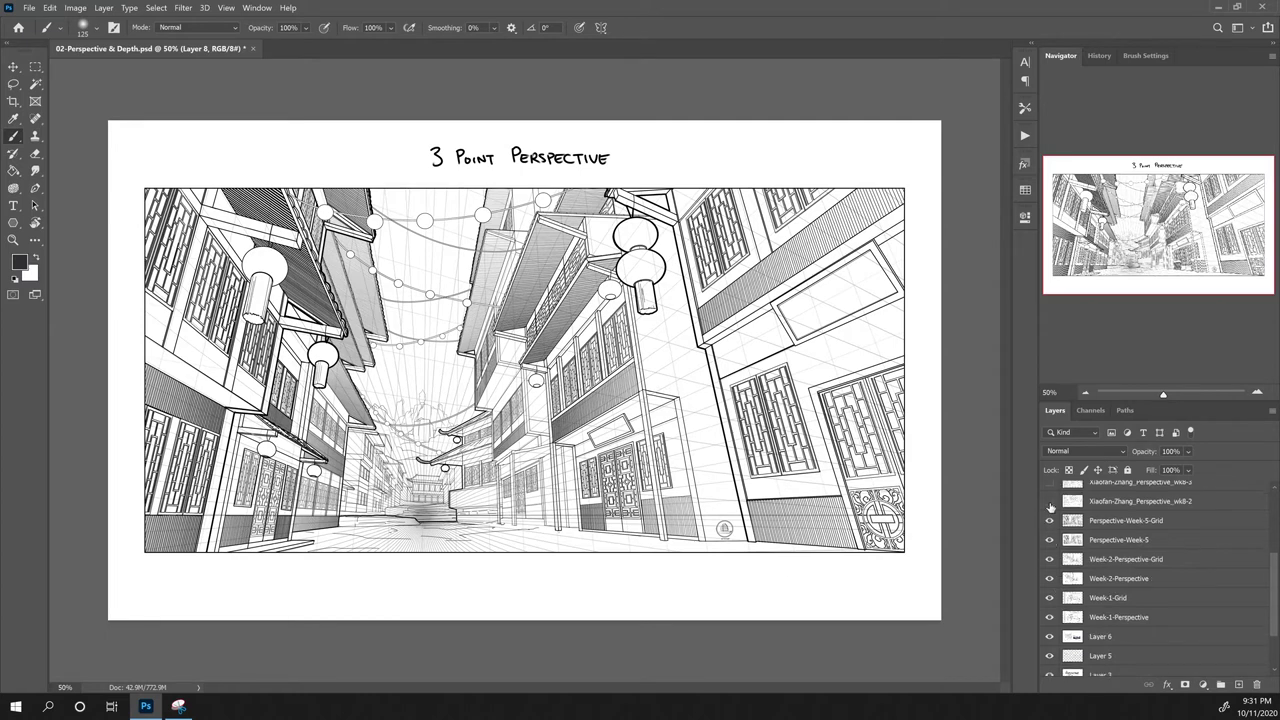
left_click(1050, 503)
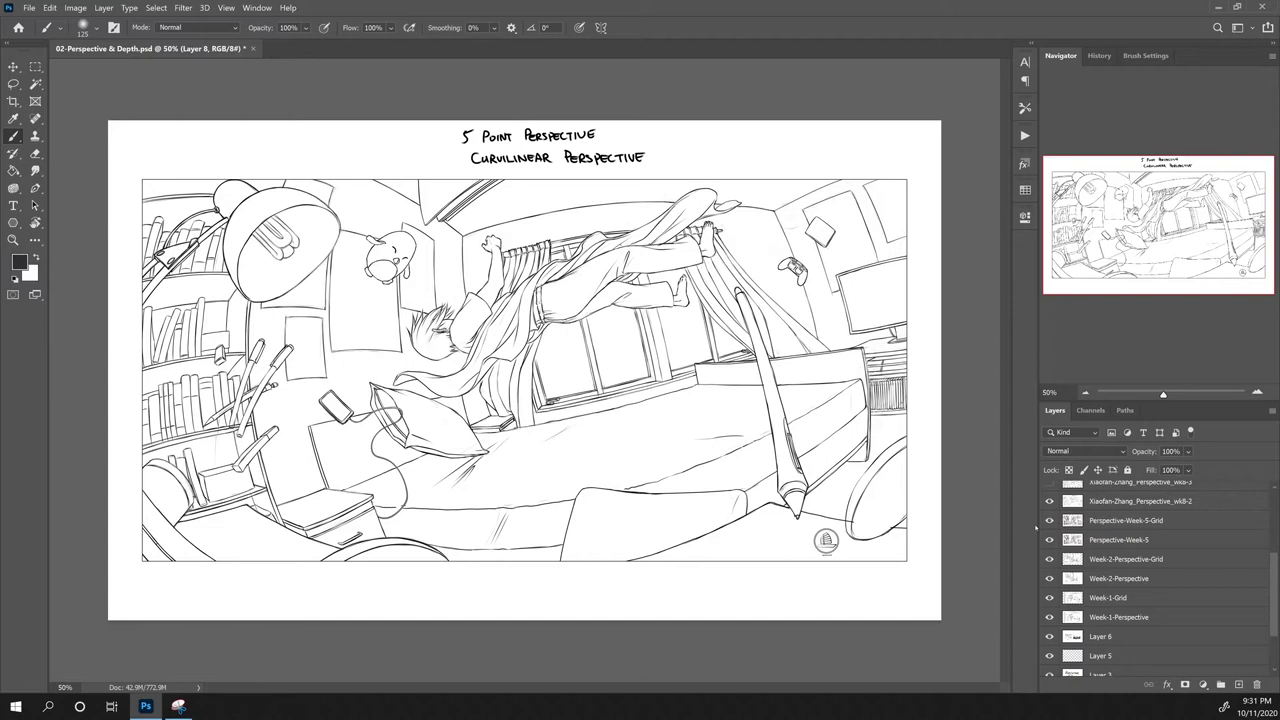
scroll(1149, 557, "up", 2)
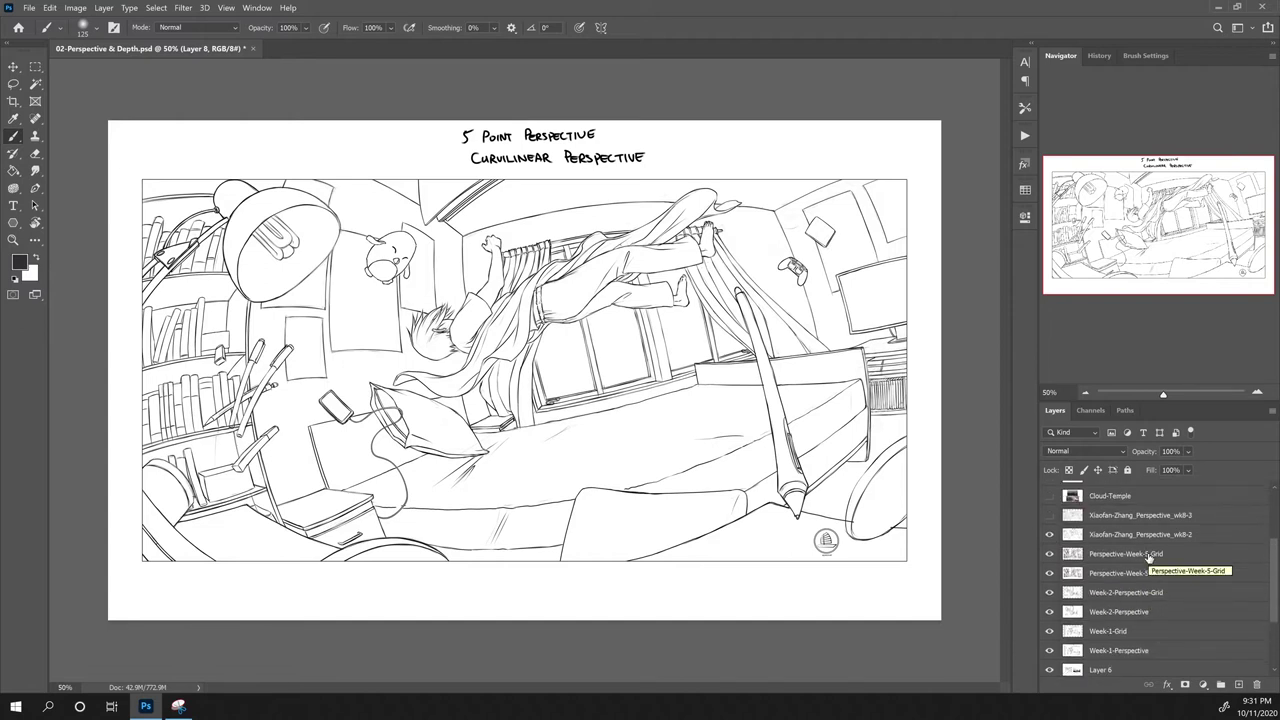
left_click(1049, 515)
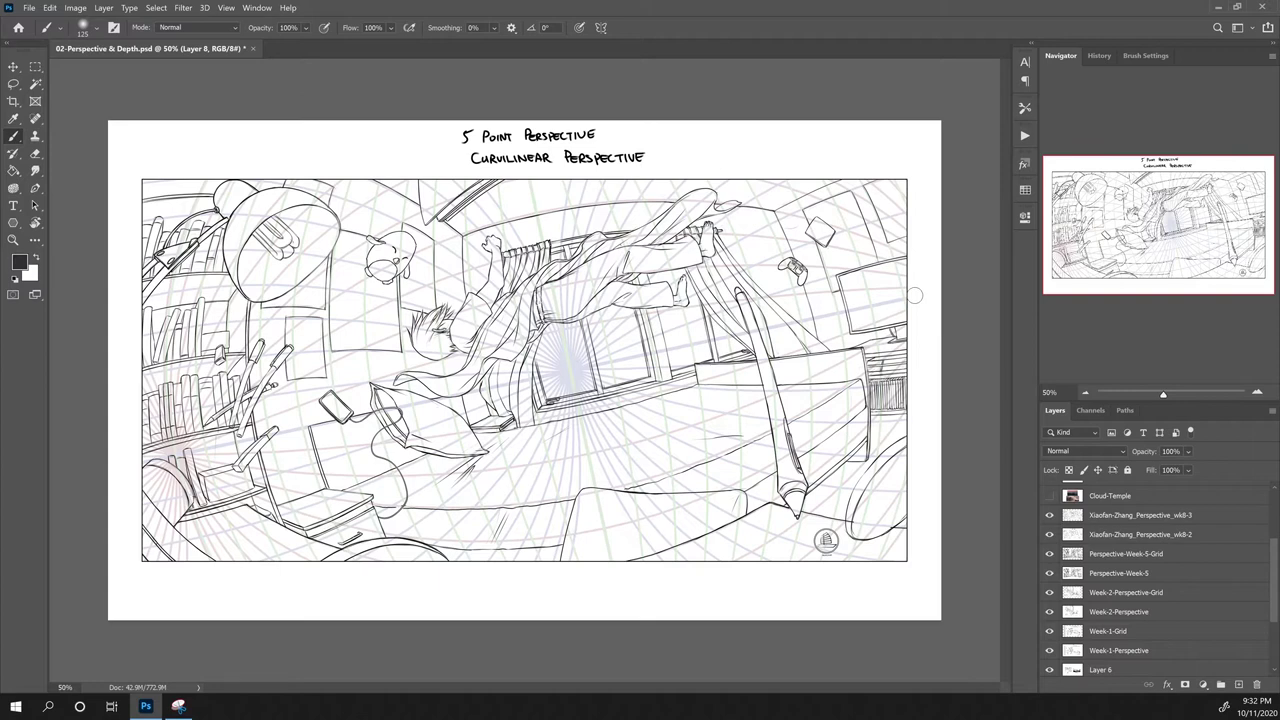
scroll(1066, 530, "up", 2)
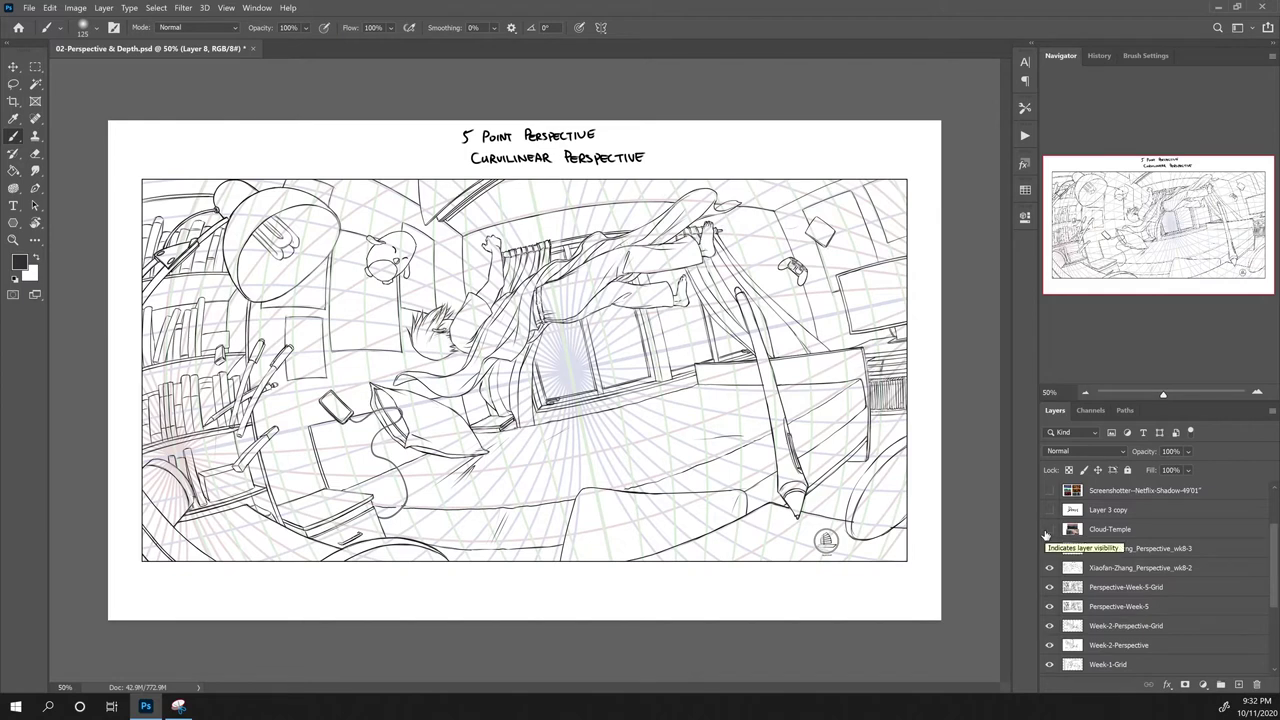
left_click(1048, 530)
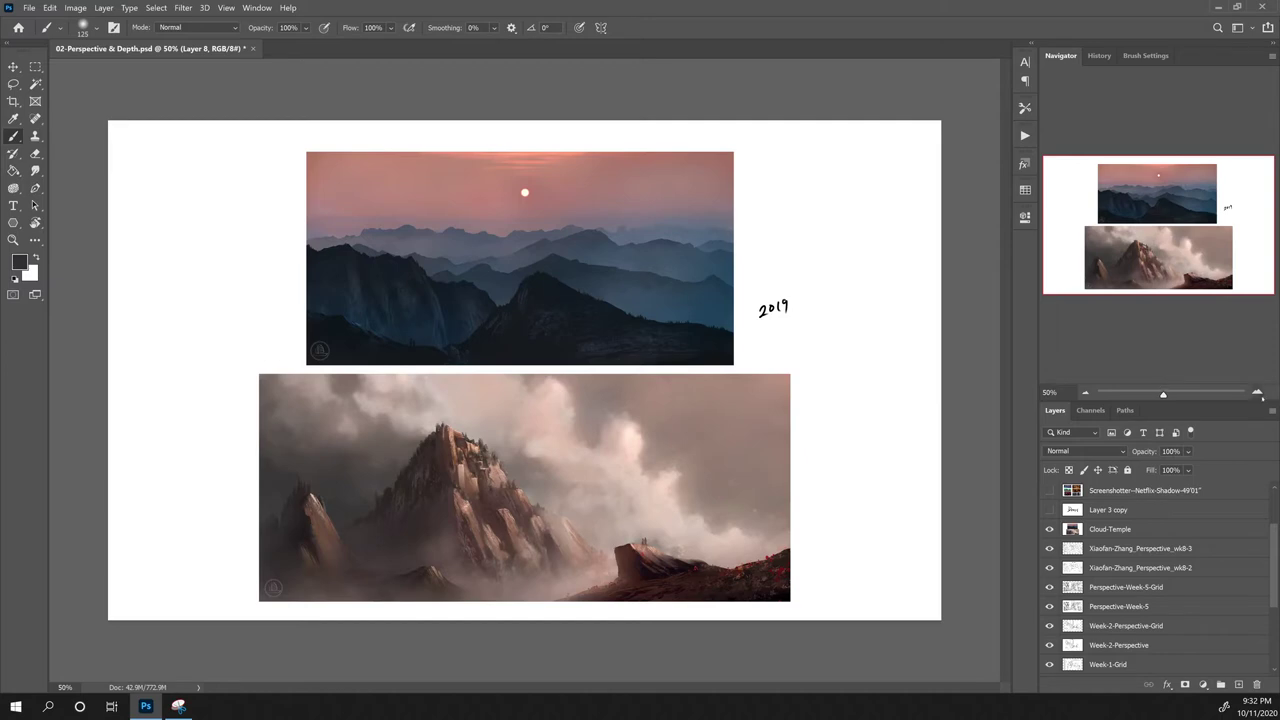
Step: Examine the sunset mountain painting and the cloudy cliff painting below it at 100%, covering the lower one's full width
left_click(1258, 392)
left_click(1258, 392)
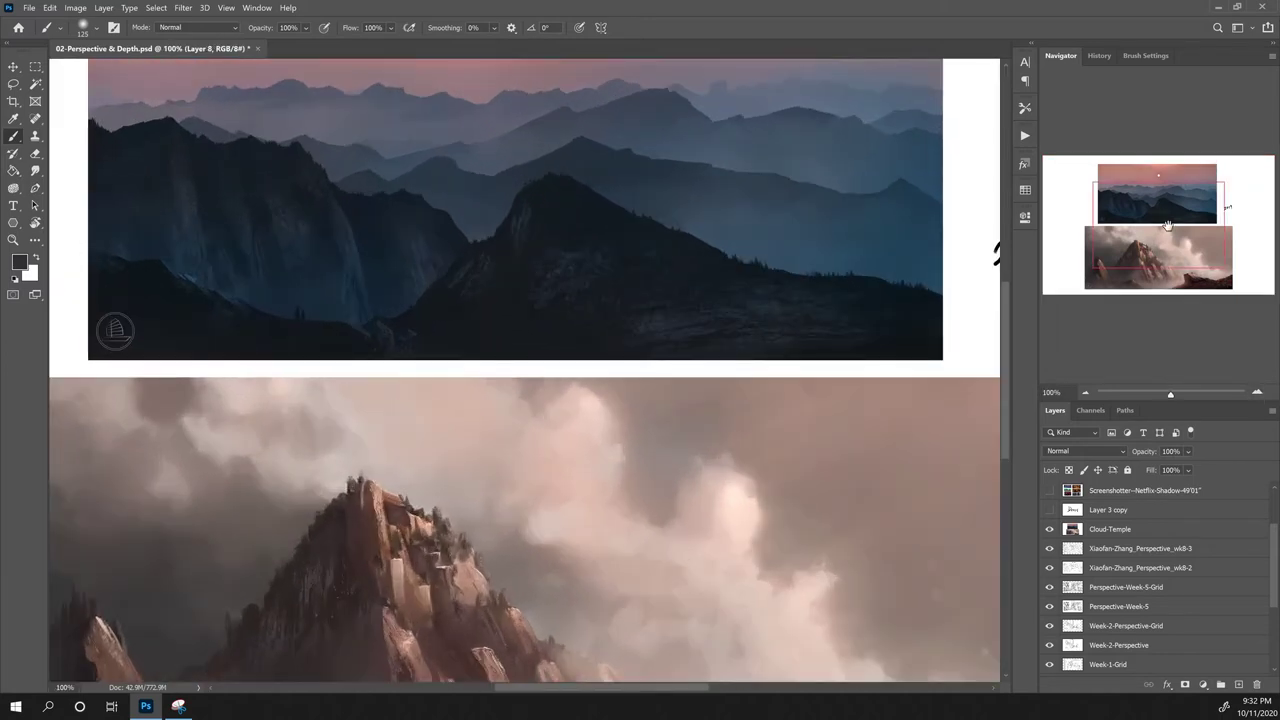
left_click_drag(1170, 222, 1170, 201)
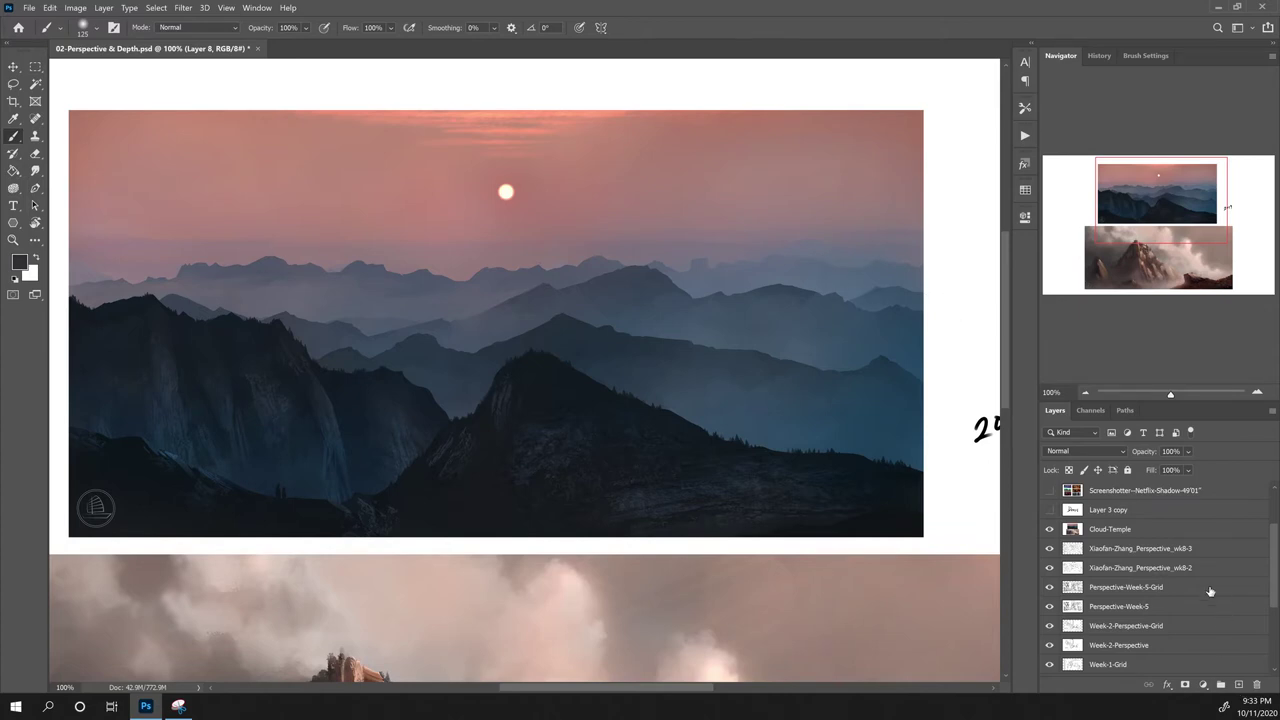
scroll(1210, 591, "up", 1)
scroll(657, 457, "up", 1)
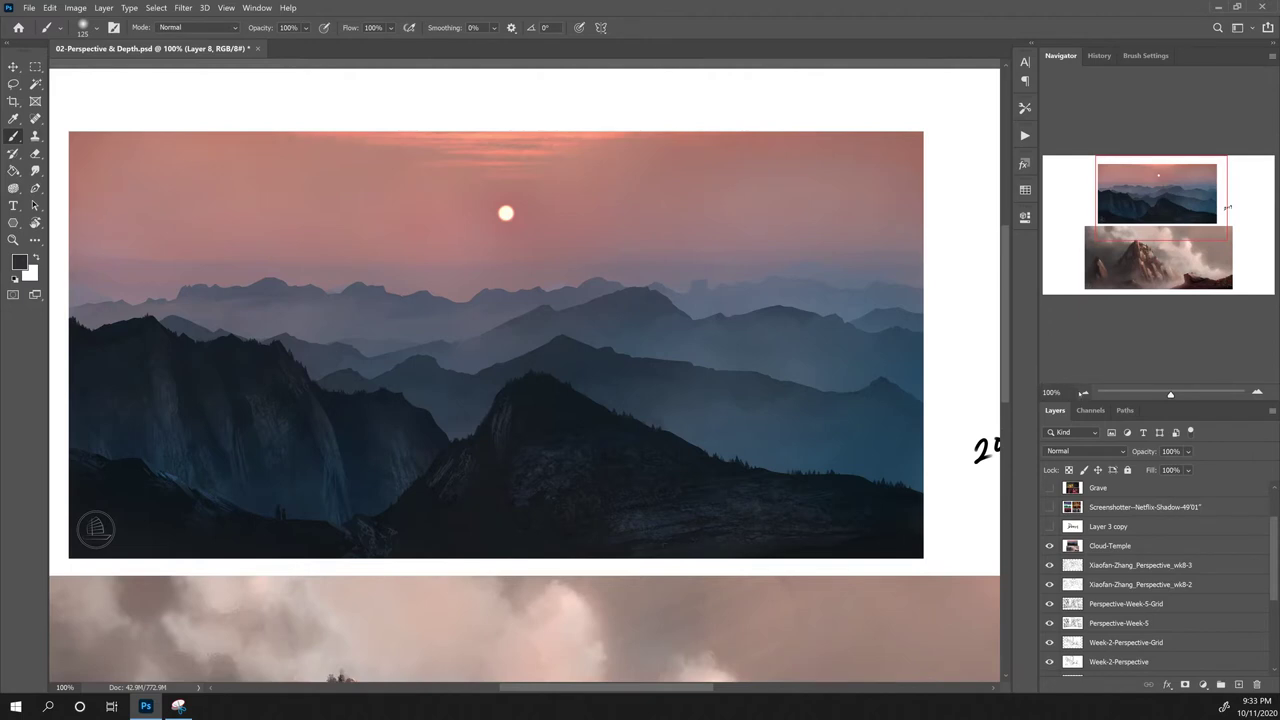
scroll(940, 446, "down", 18)
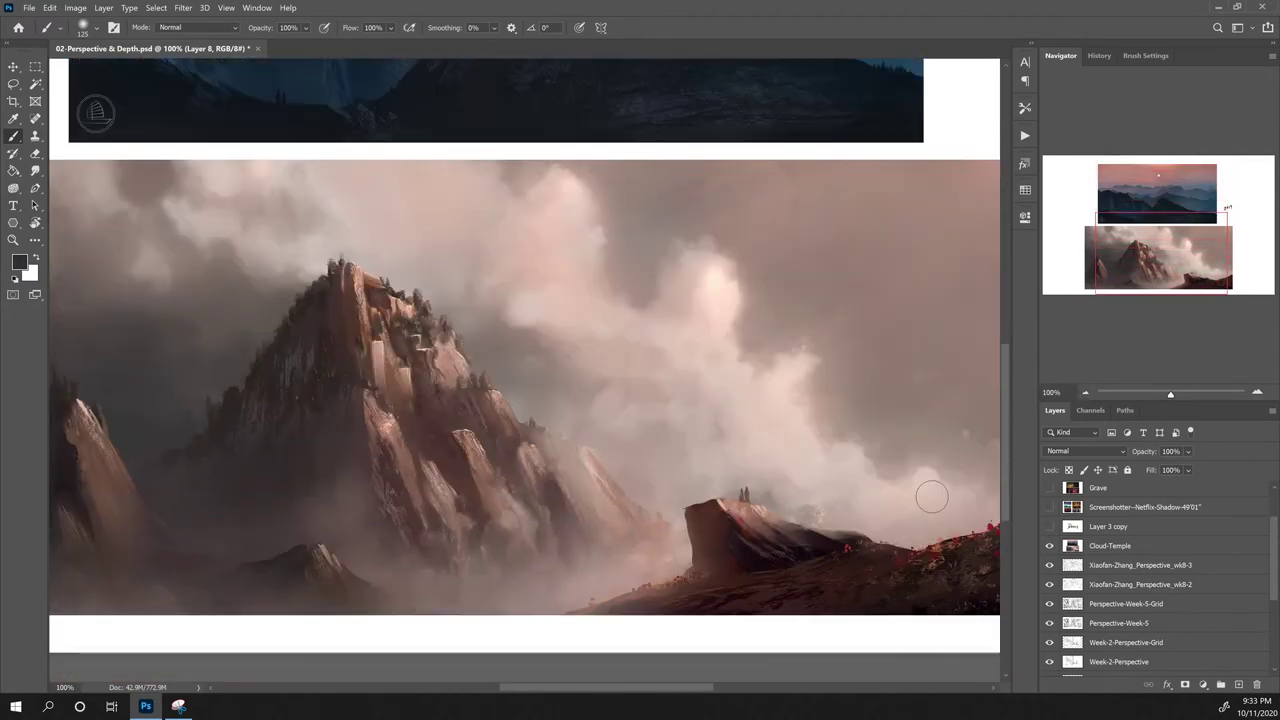
scroll(931, 497, "down", 1)
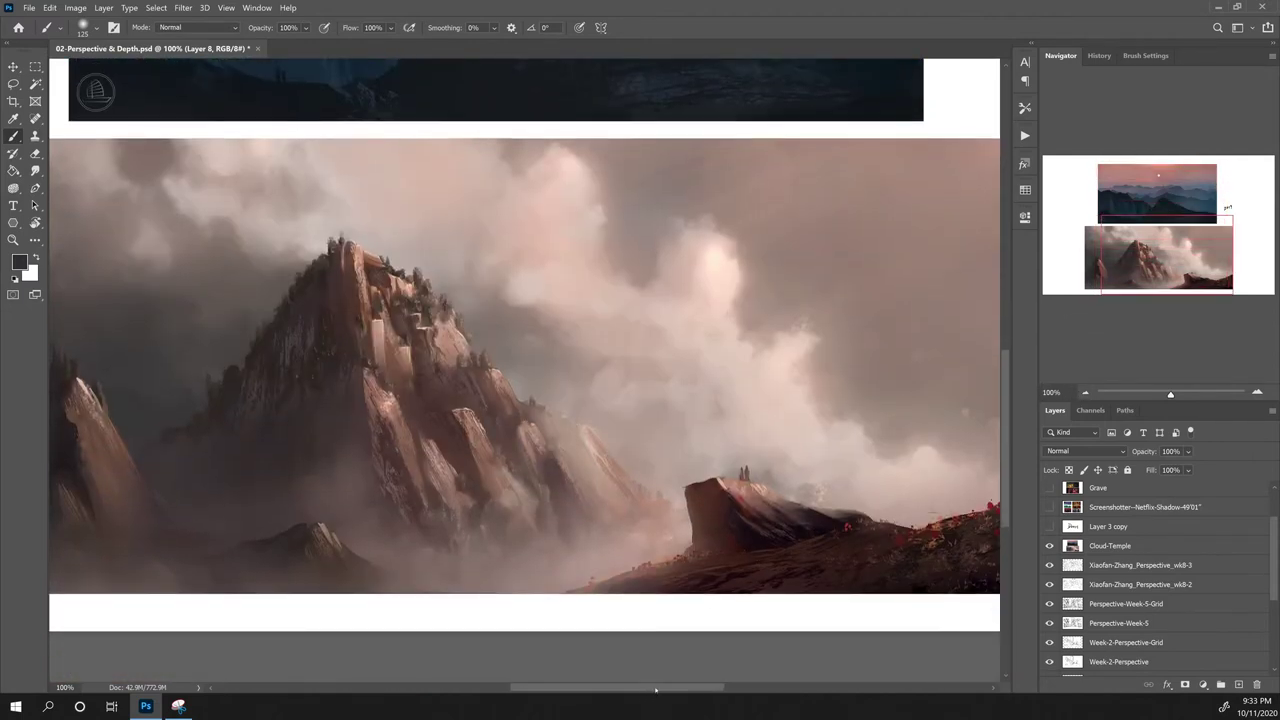
left_click_drag(655, 690, 675, 690)
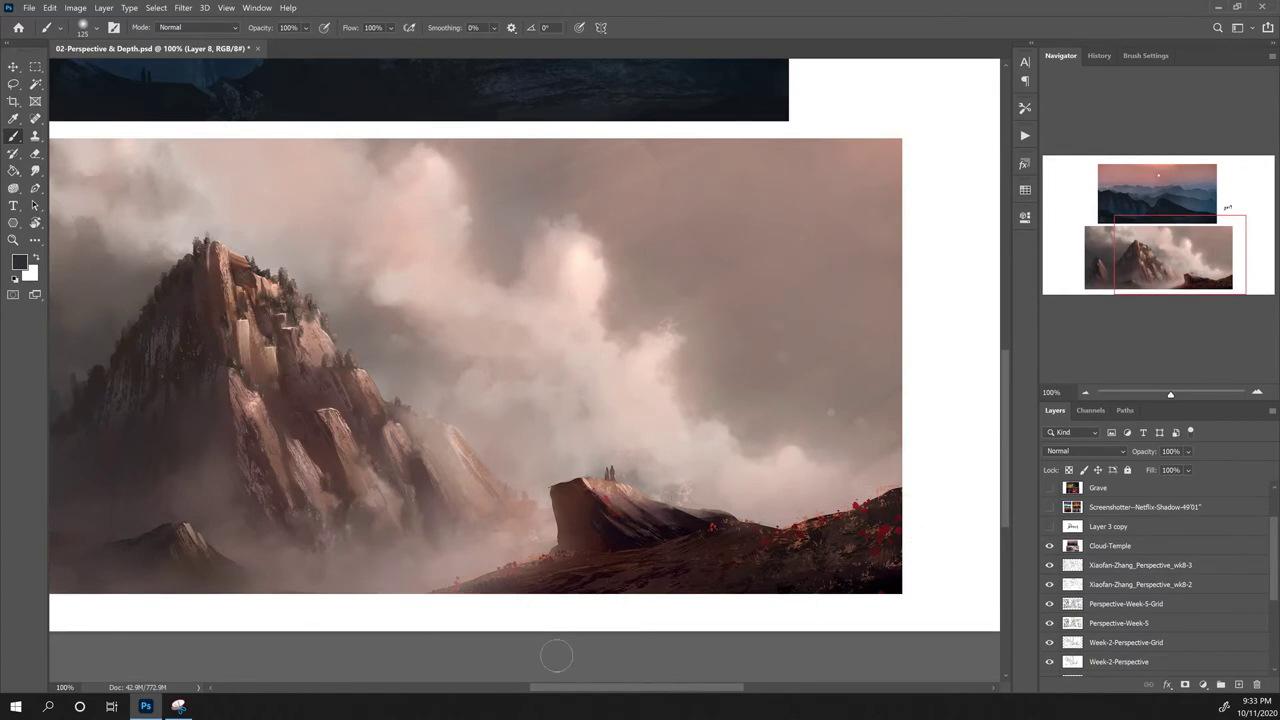
mouse_move(560, 687)
left_mouse_down()
mouse_move(469, 671)
mouse_move(495, 666)
left_mouse_up()
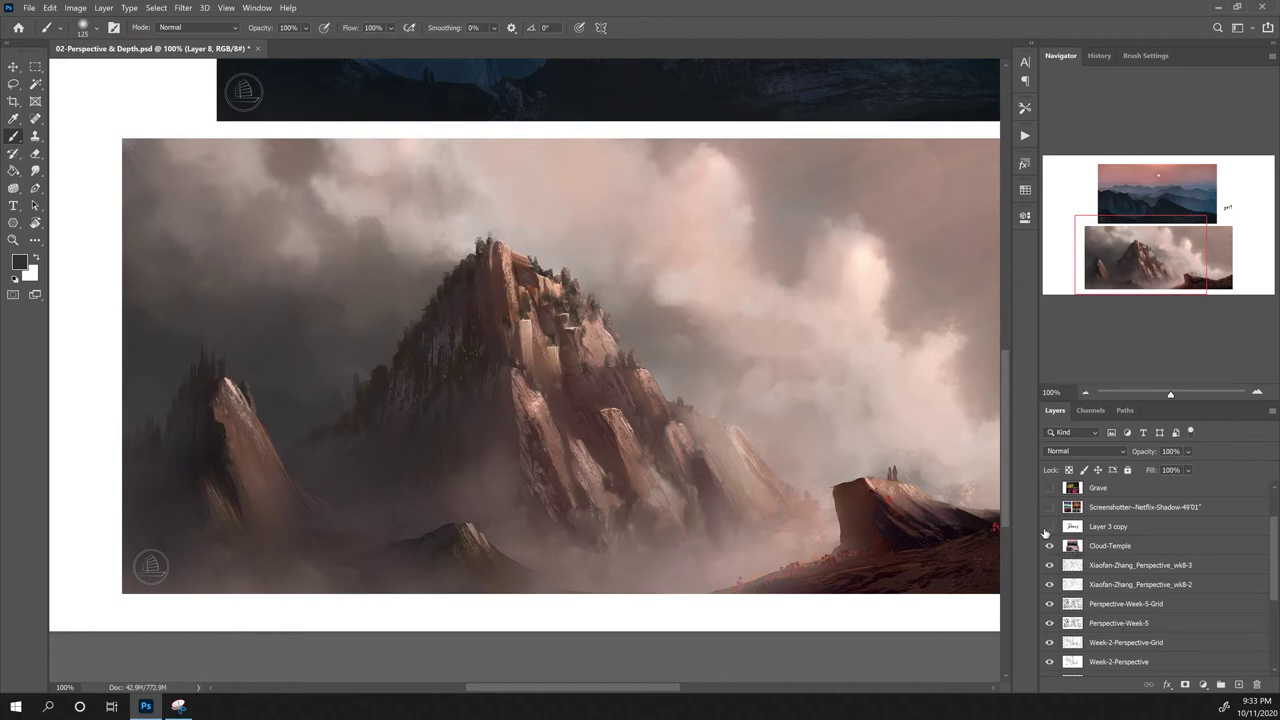
Step: Return to the full canvas at 50% and show Layer 3 copy and the Screenshotter--Netflix-Shadow layer
key("ctrl+minus")
key("ctrl+minus")
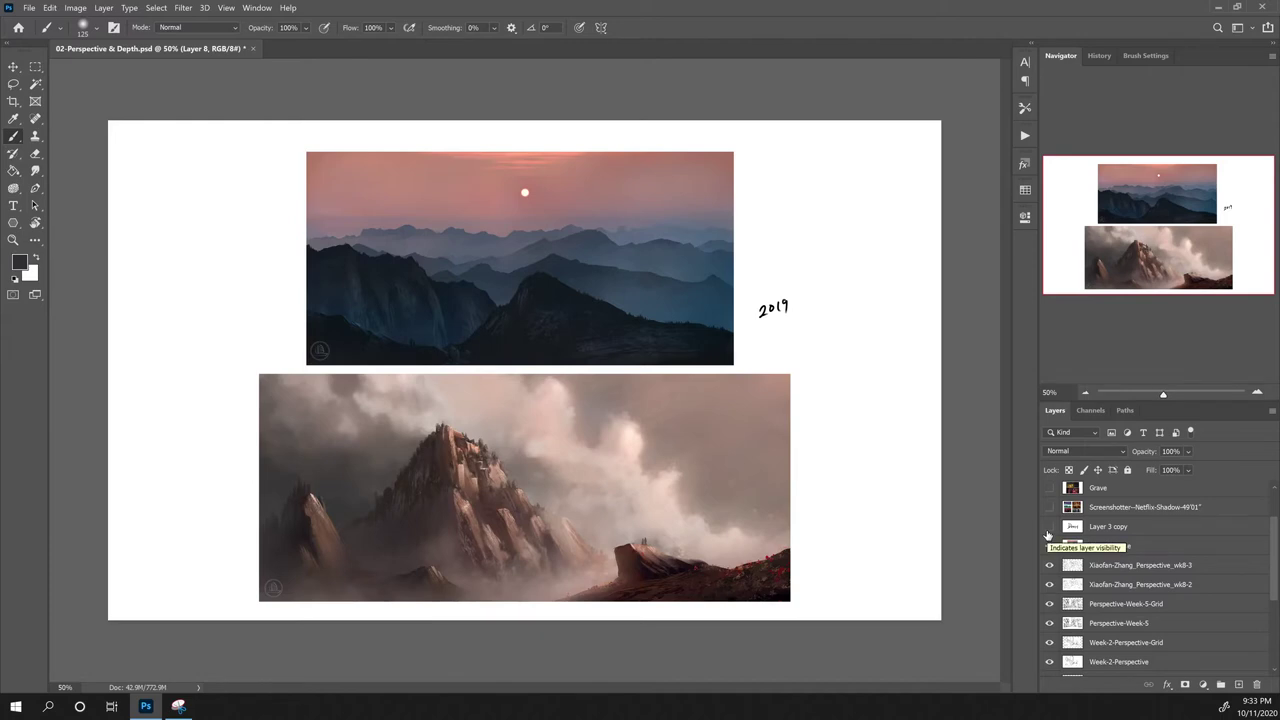
left_click(1047, 534)
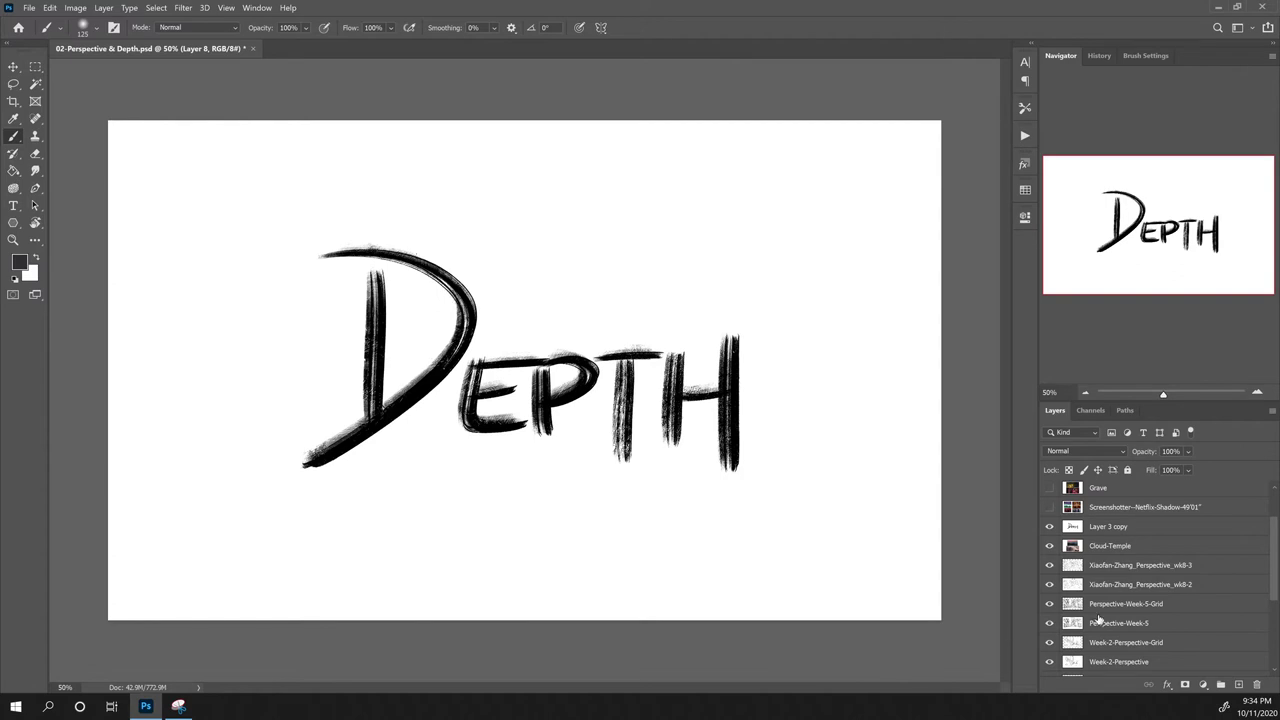
left_click(1049, 507)
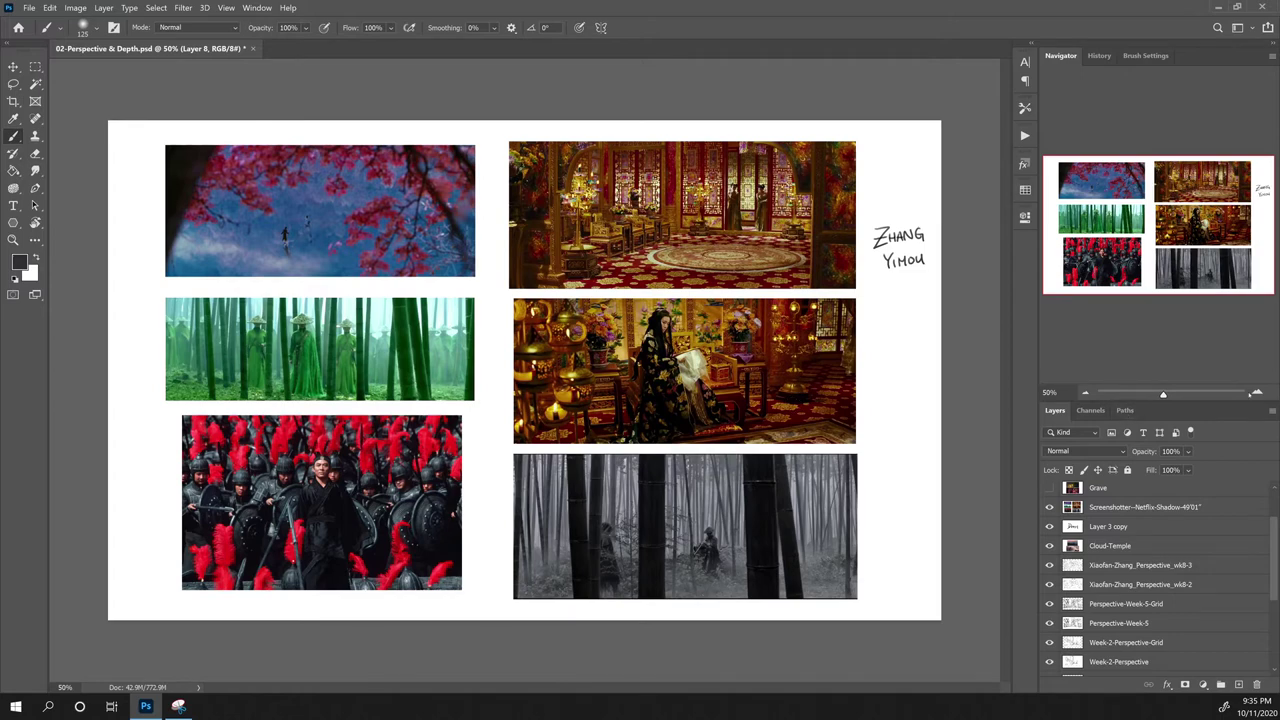
Step: Examine the Zhang Yimou film stills at 100%, going down the first column and up the second to the palace interior
left_click(1257, 392)
left_click(1257, 392)
left_click(1116, 195)
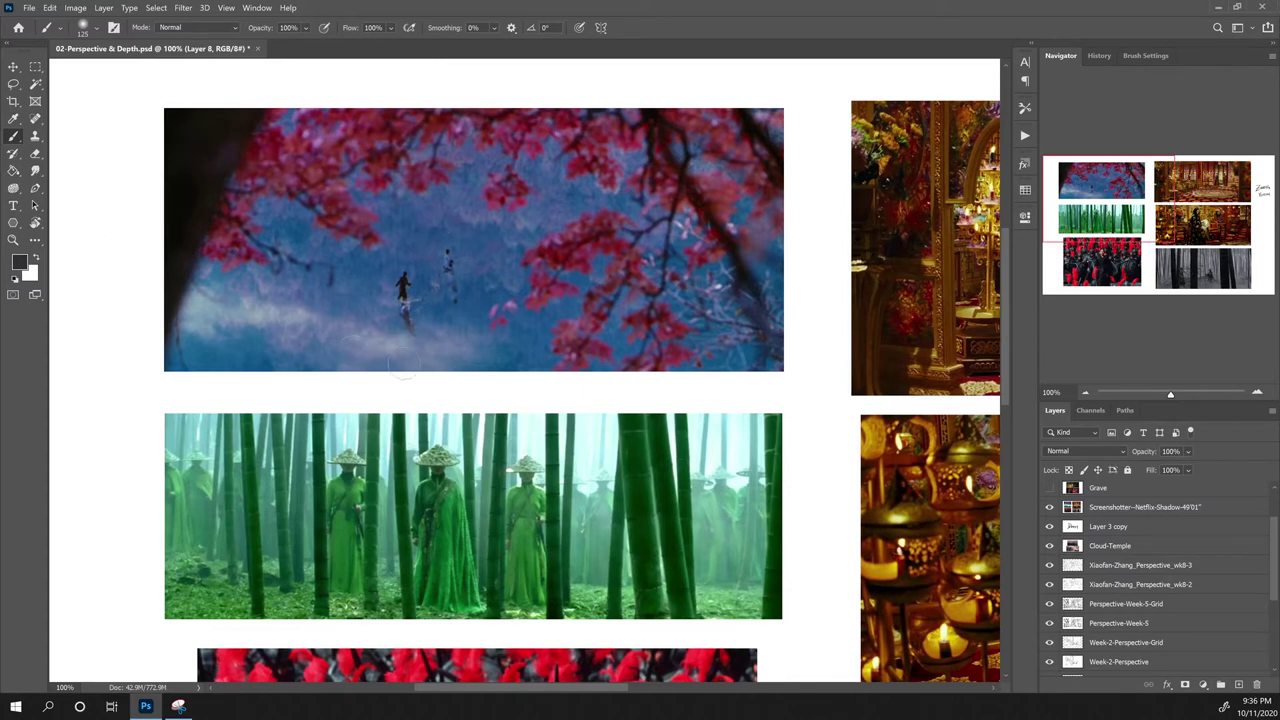
scroll(535, 342, "down", 5)
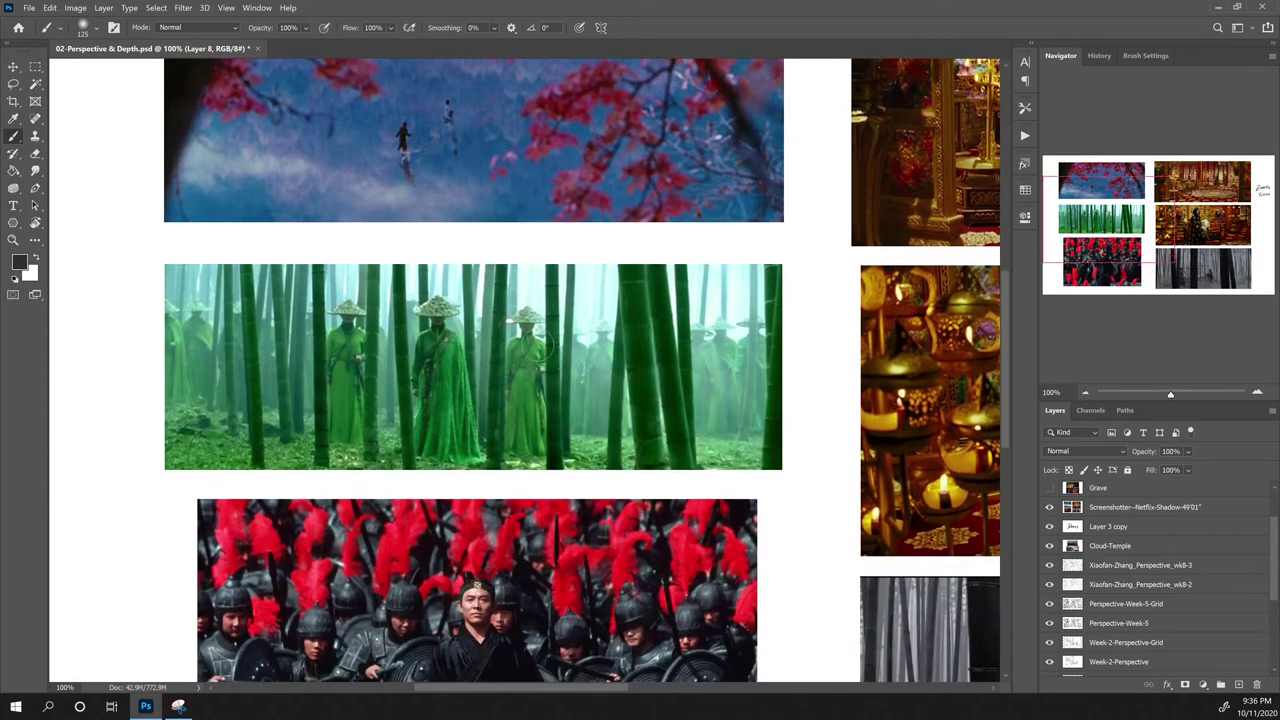
scroll(545, 347, "down", 2)
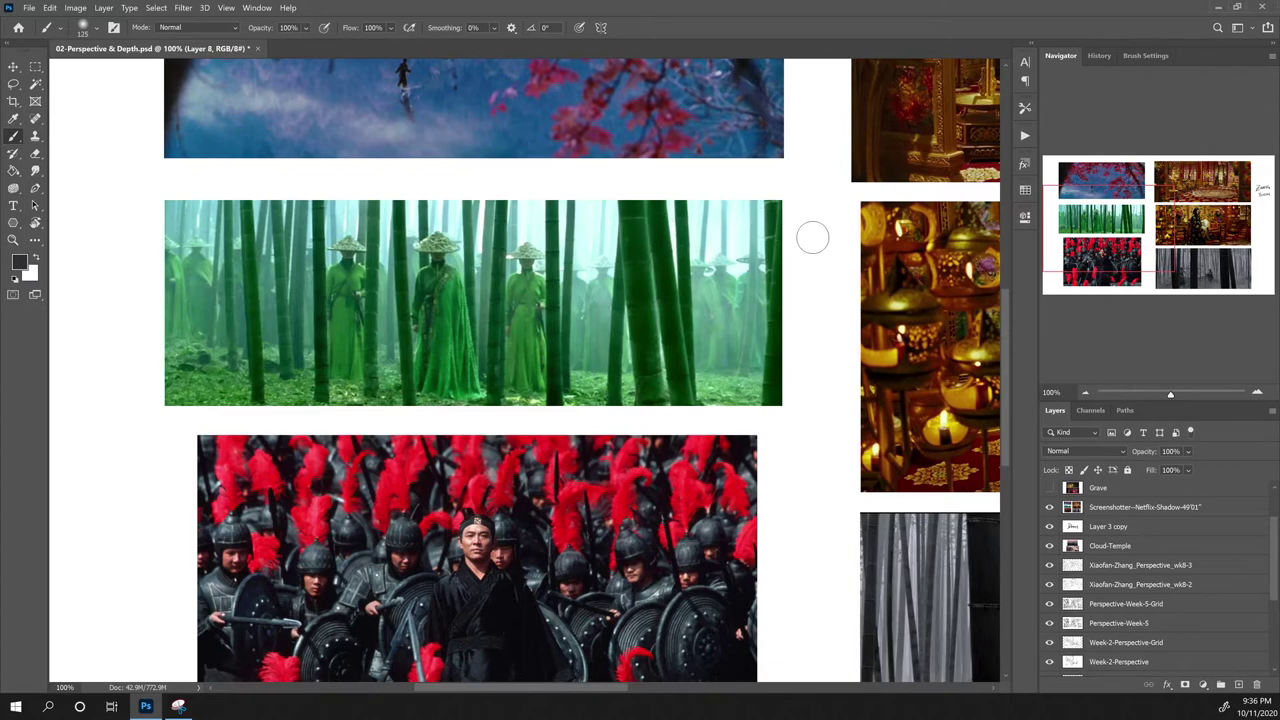
scroll(812, 237, "down", 2)
scroll(812, 237, "down", 2)
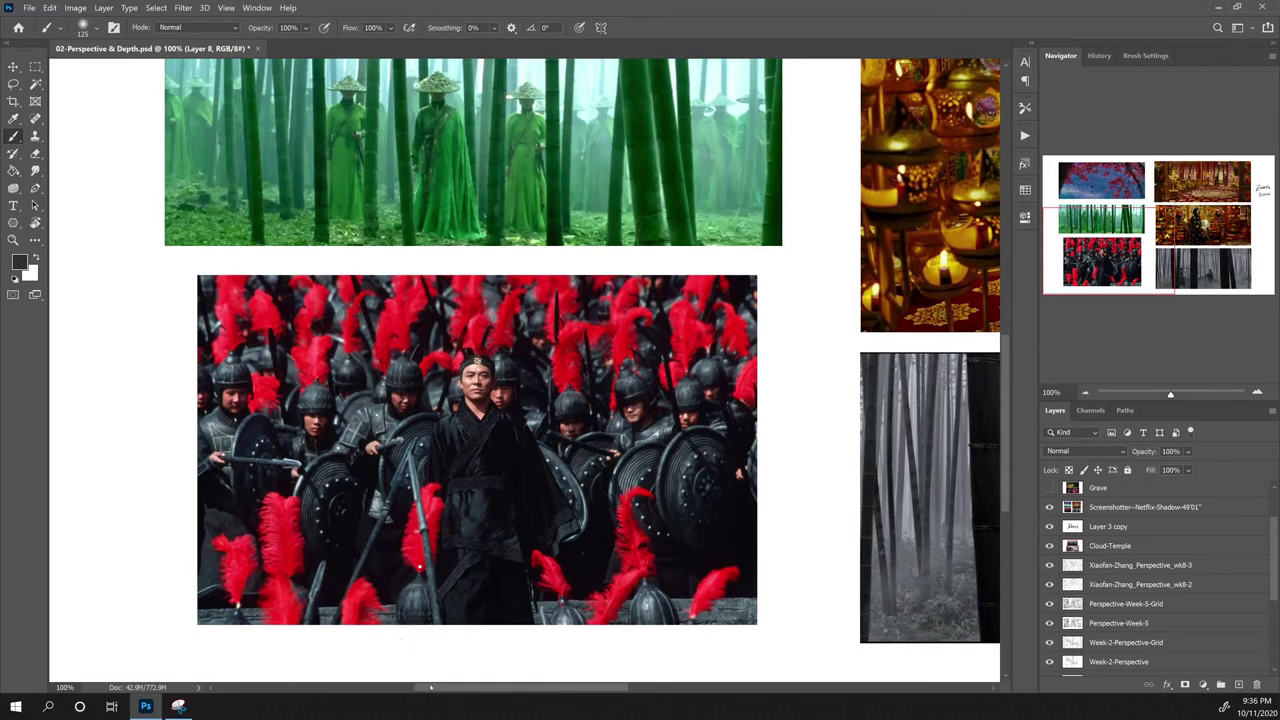
left_click_drag(430, 687, 605, 683)
scroll(480, 570, "up", 5)
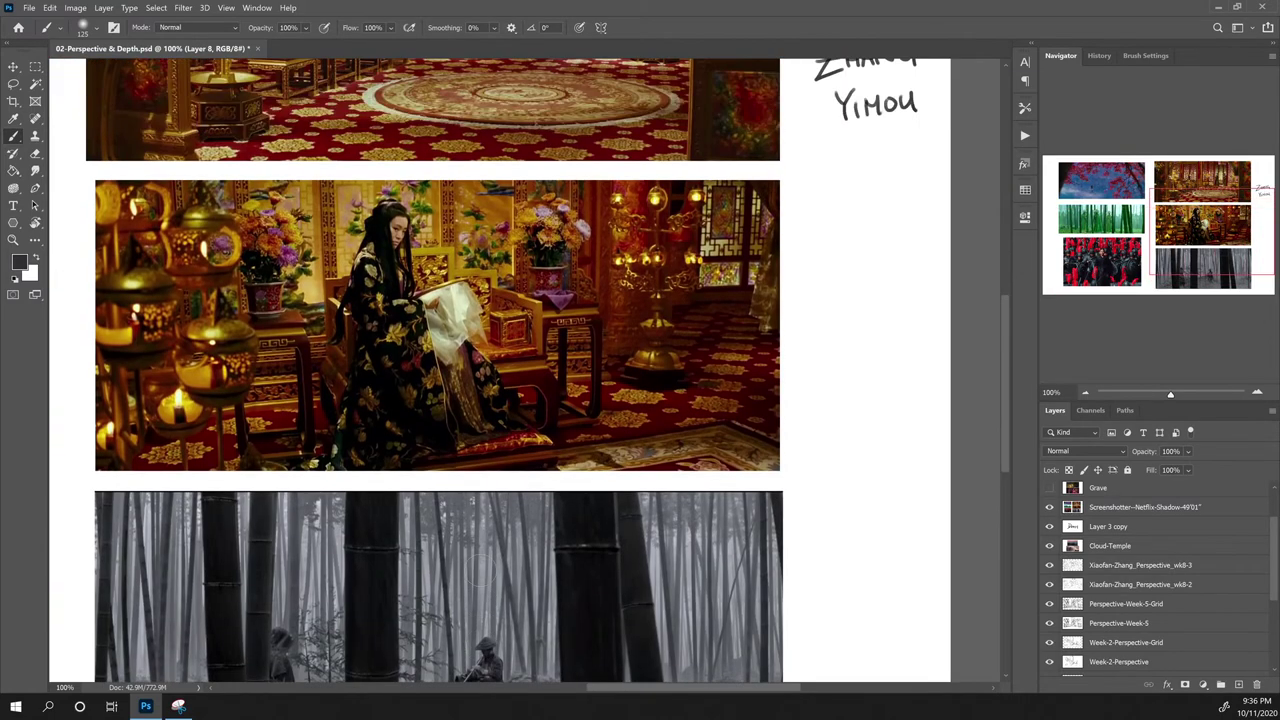
scroll(480, 570, "up", 3)
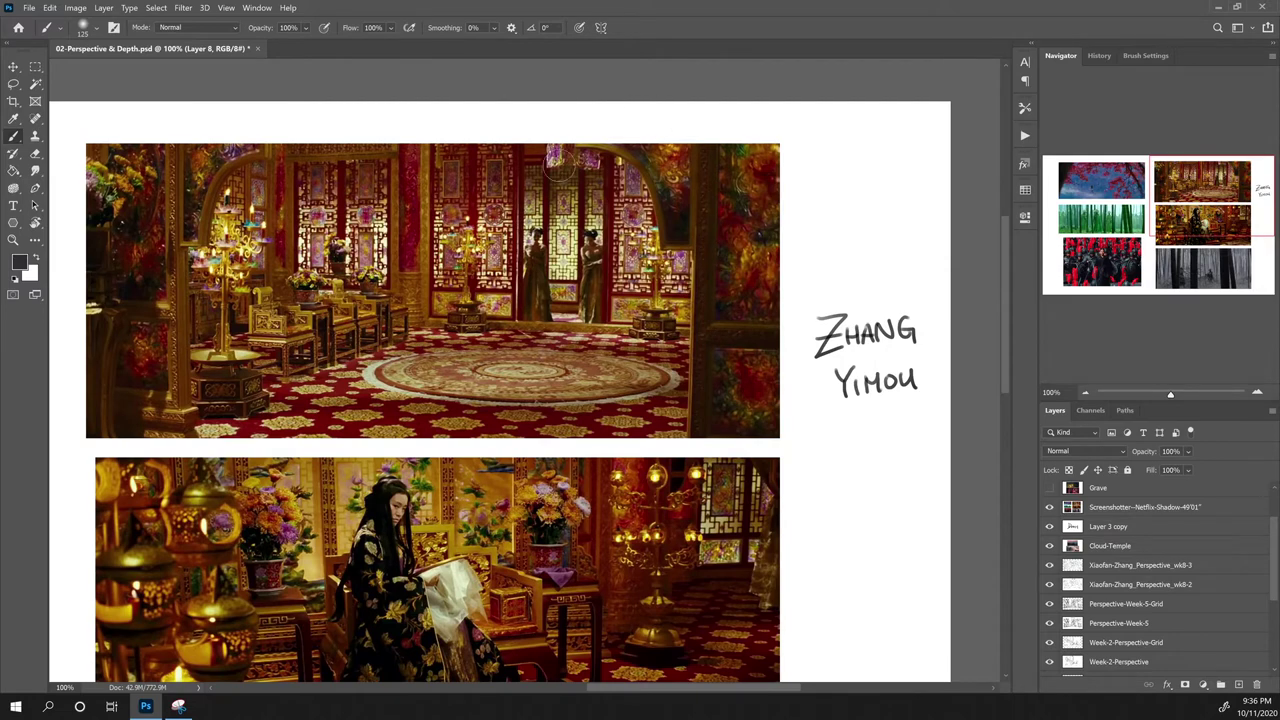
Step: Examine the remaining film stills in the second column at 100%, from the palace interior down to the grey bamboo forest
scroll(535, 308, "down", 3)
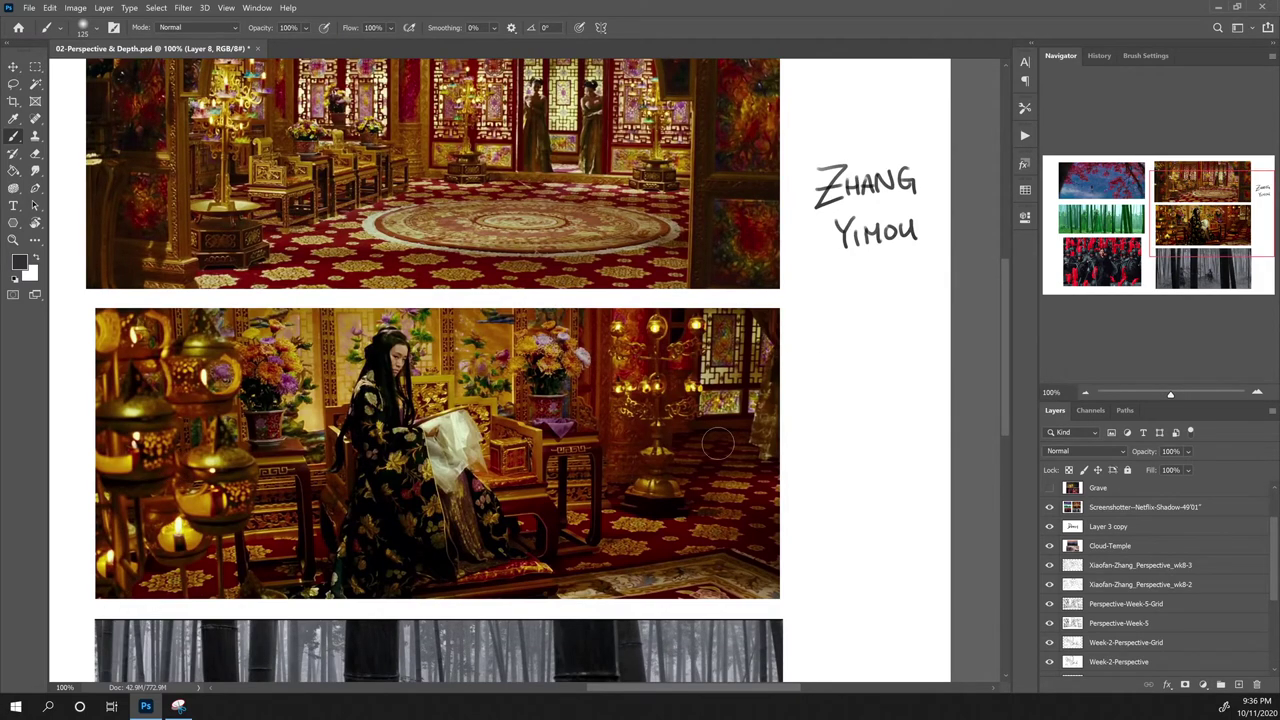
scroll(718, 443, "down", 5)
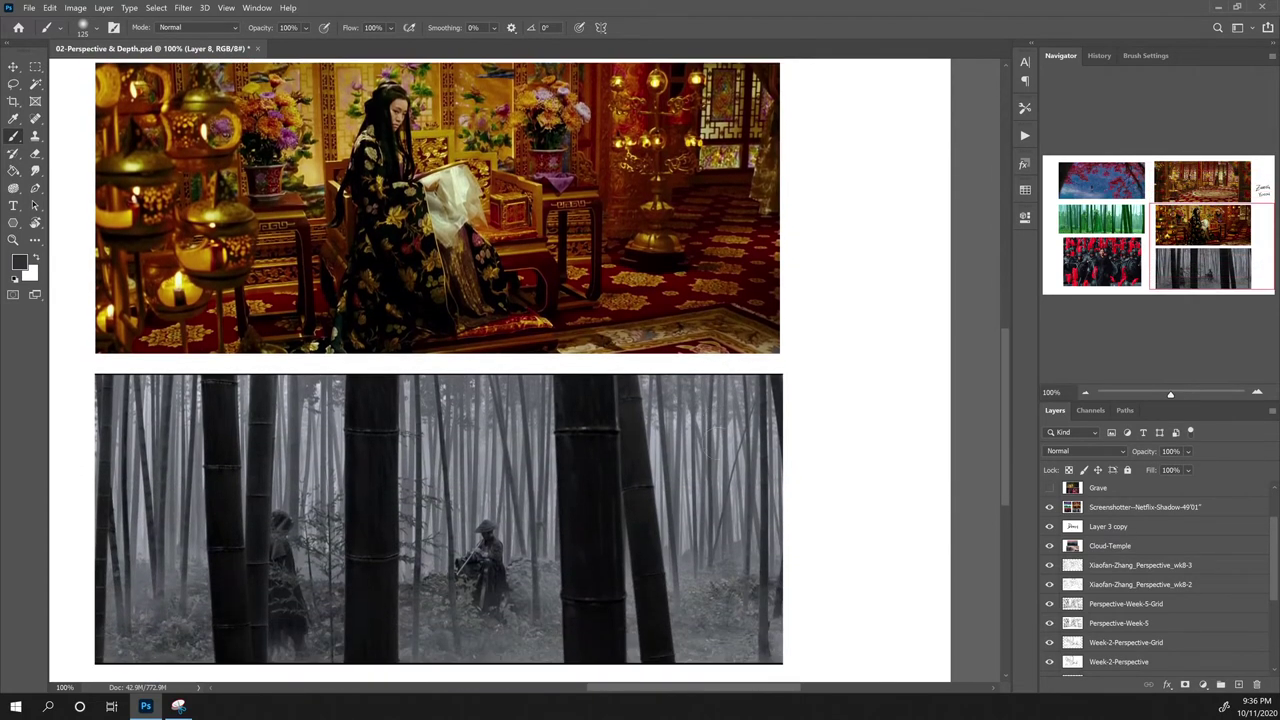
scroll(719, 443, "down", 2)
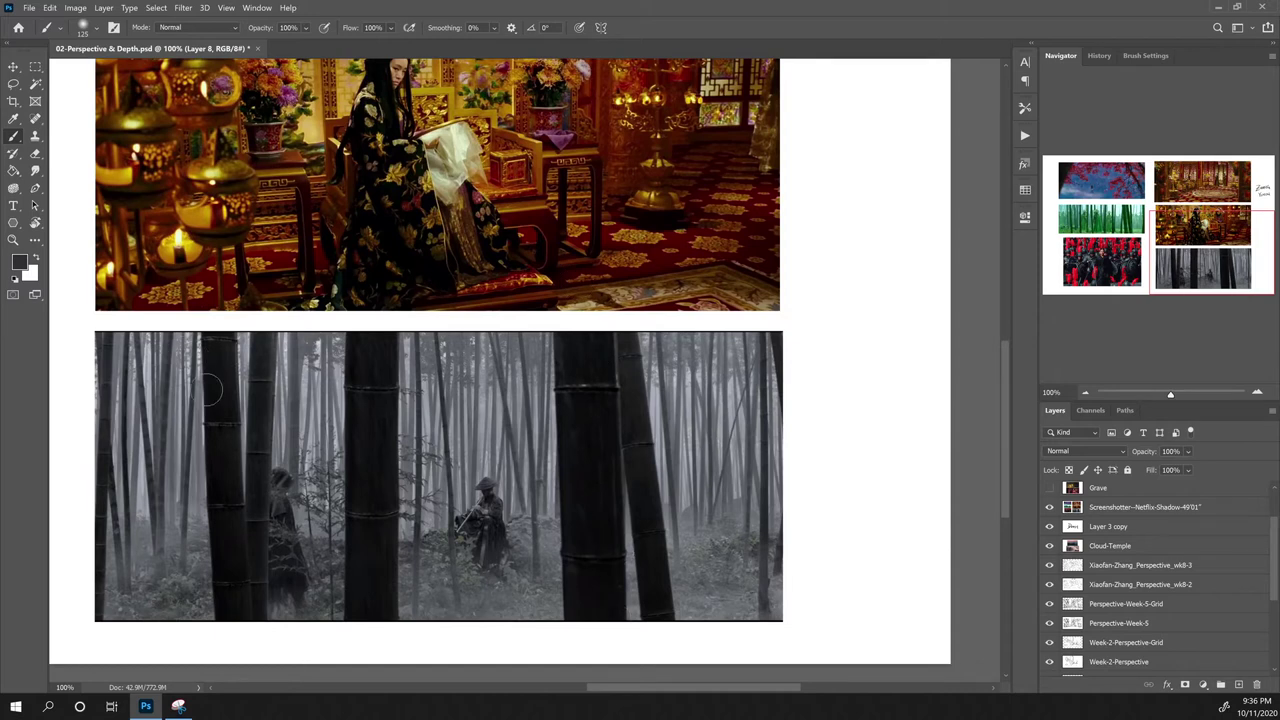
scroll(788, 418, "down", 2)
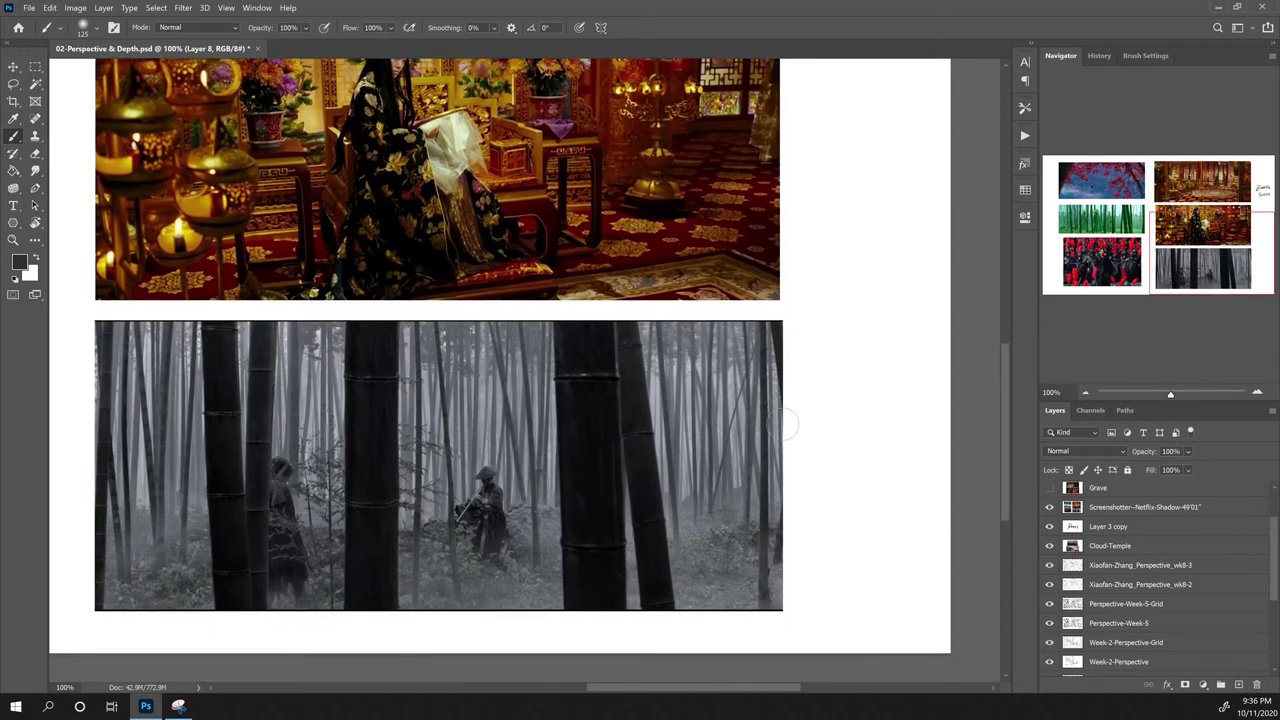
scroll(788, 425, "up", 5)
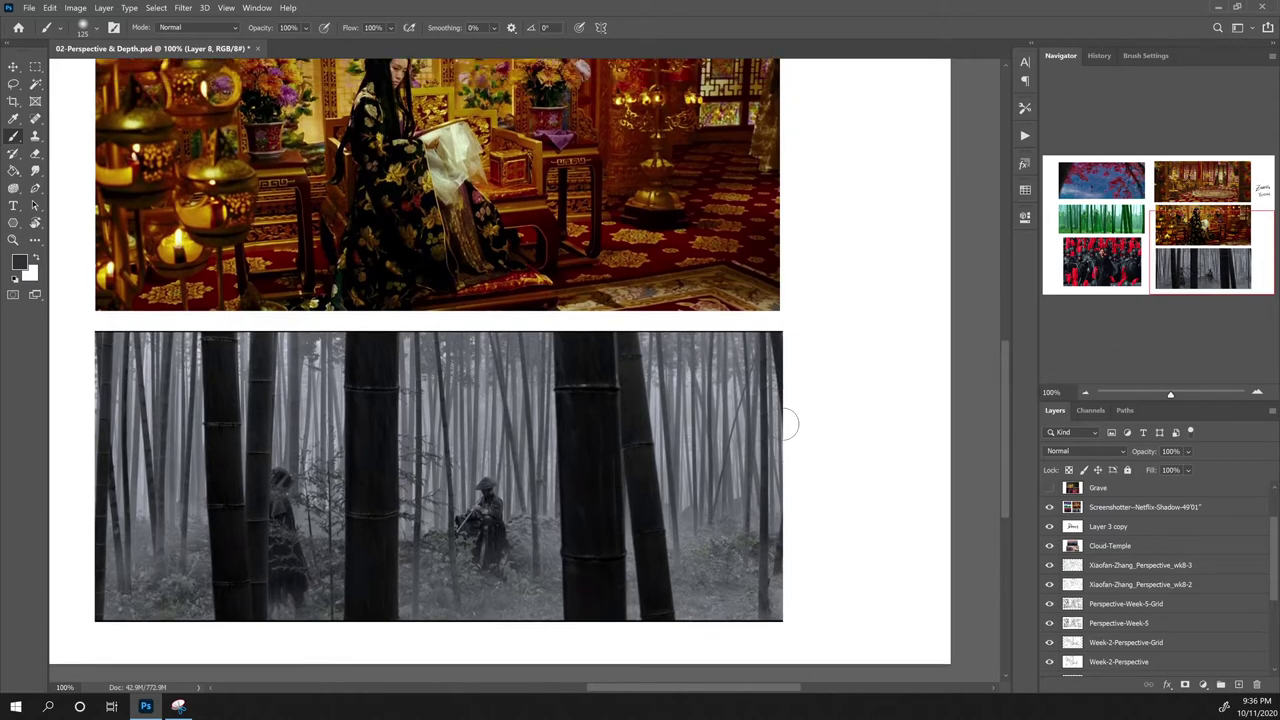
Step: Return to the full canvas at 50% and make the Grave layer visible
key("ctrl+minus")
key("ctrl+minus")
key("ctrl+minus")
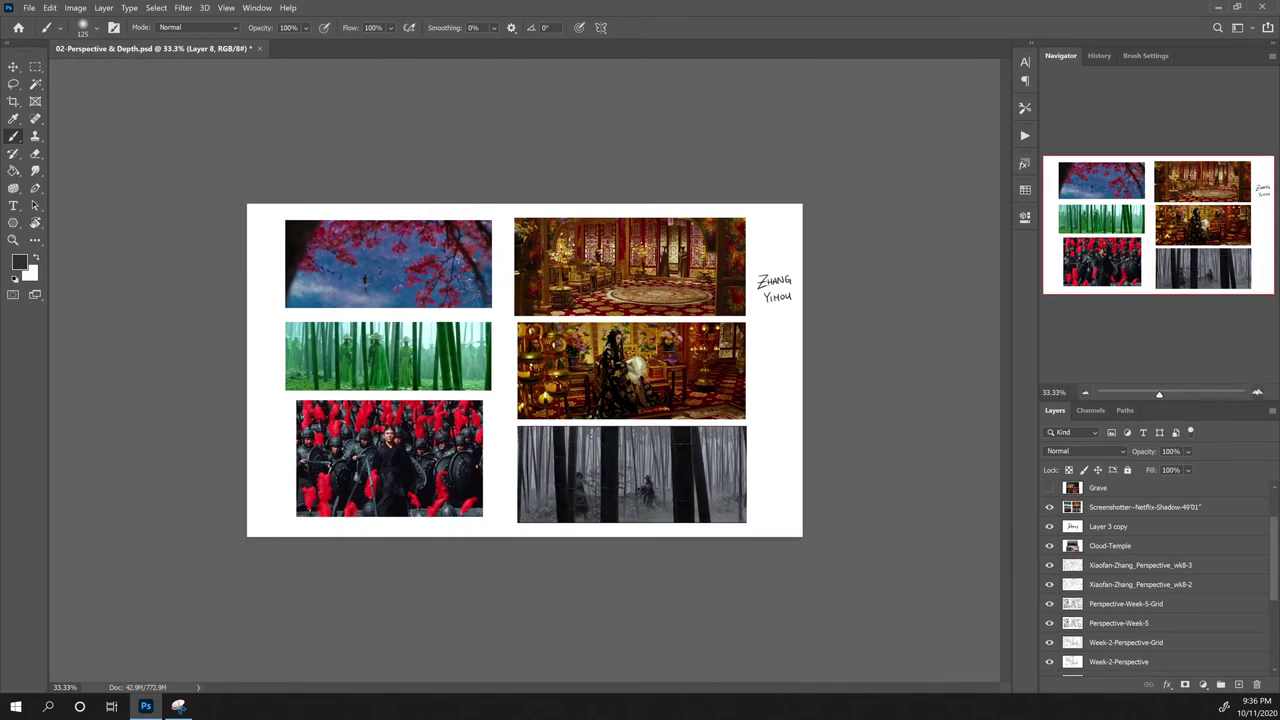
key("ctrl+plus")
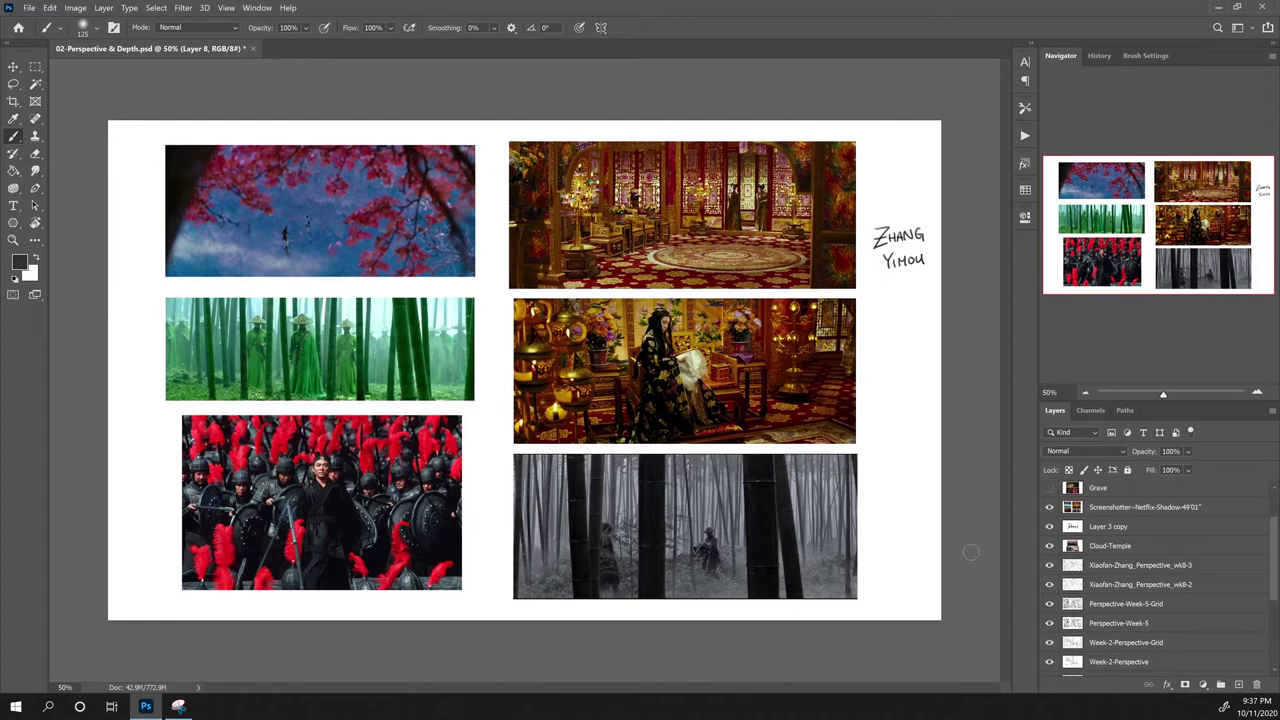
scroll(1057, 562, "up", 3)
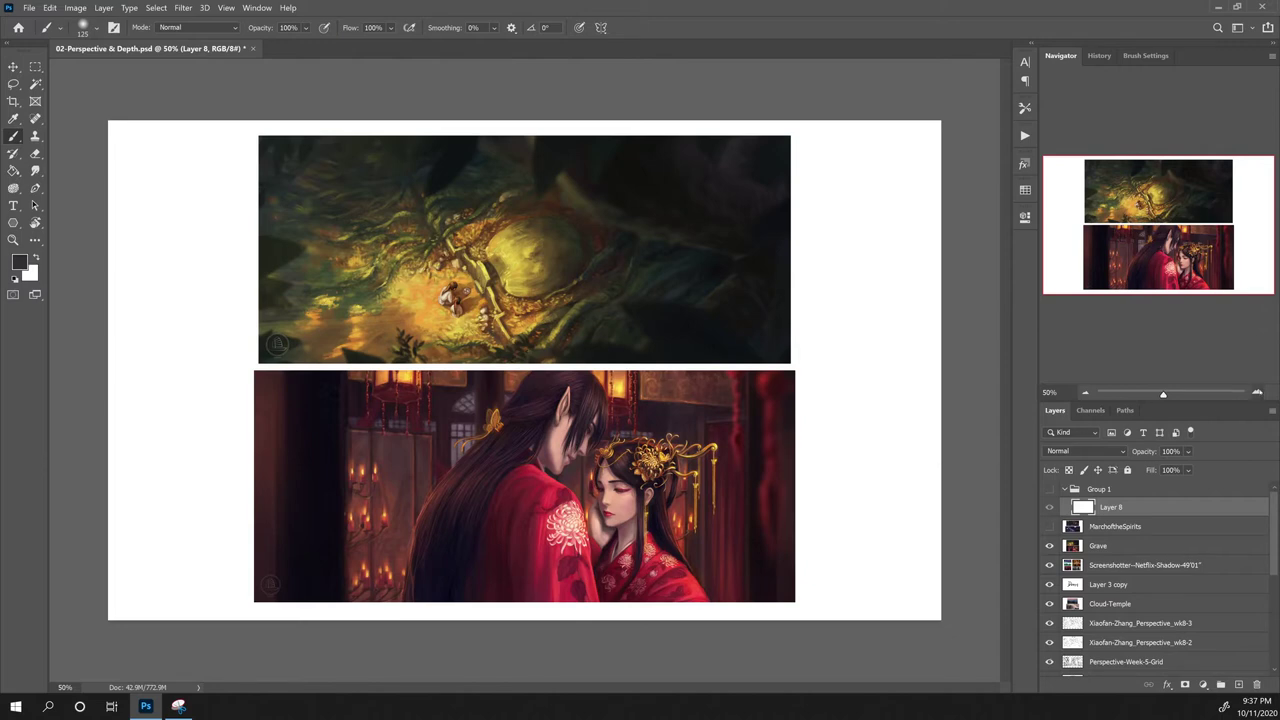
Step: Examine the glowing forest painting across its width at 100%, followed by the red-robed couple painting below it
key("ctrl+1")
mouse_move(1169, 213)
left_mouse_down()
mouse_move(1165, 172)
mouse_move(1178, 171)
left_mouse_up()
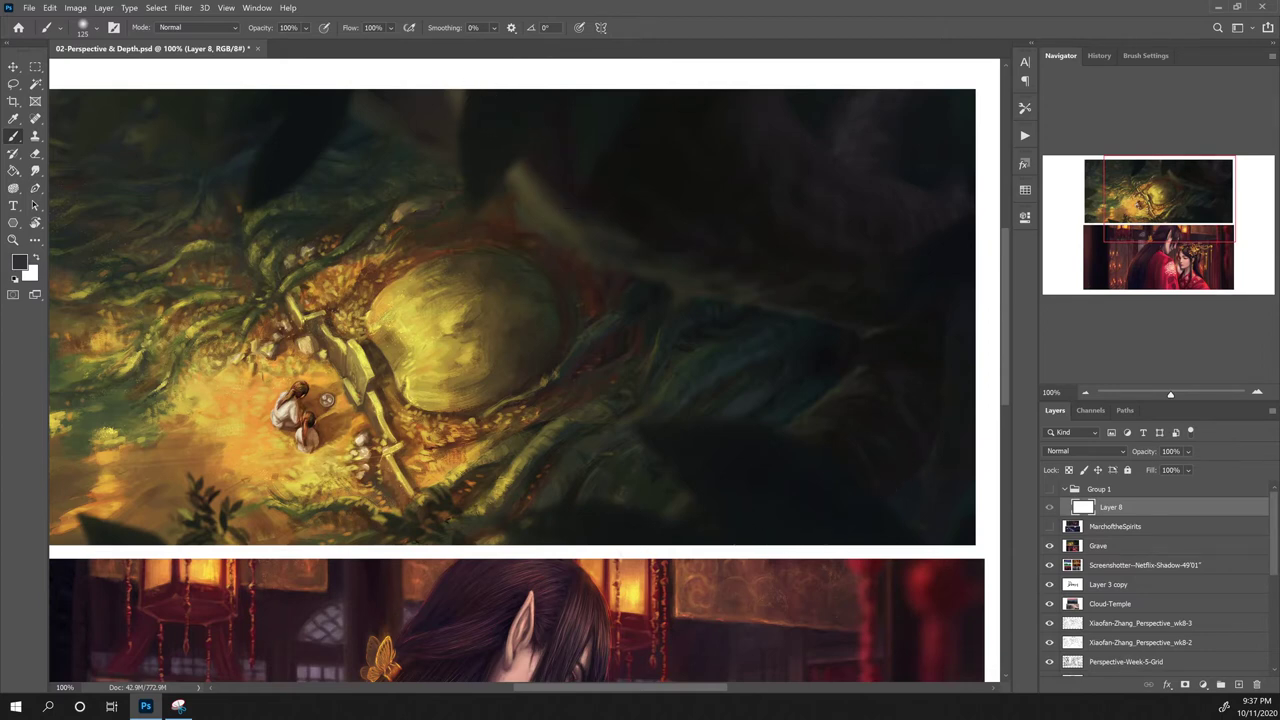
left_click_drag(583, 690, 505, 690)
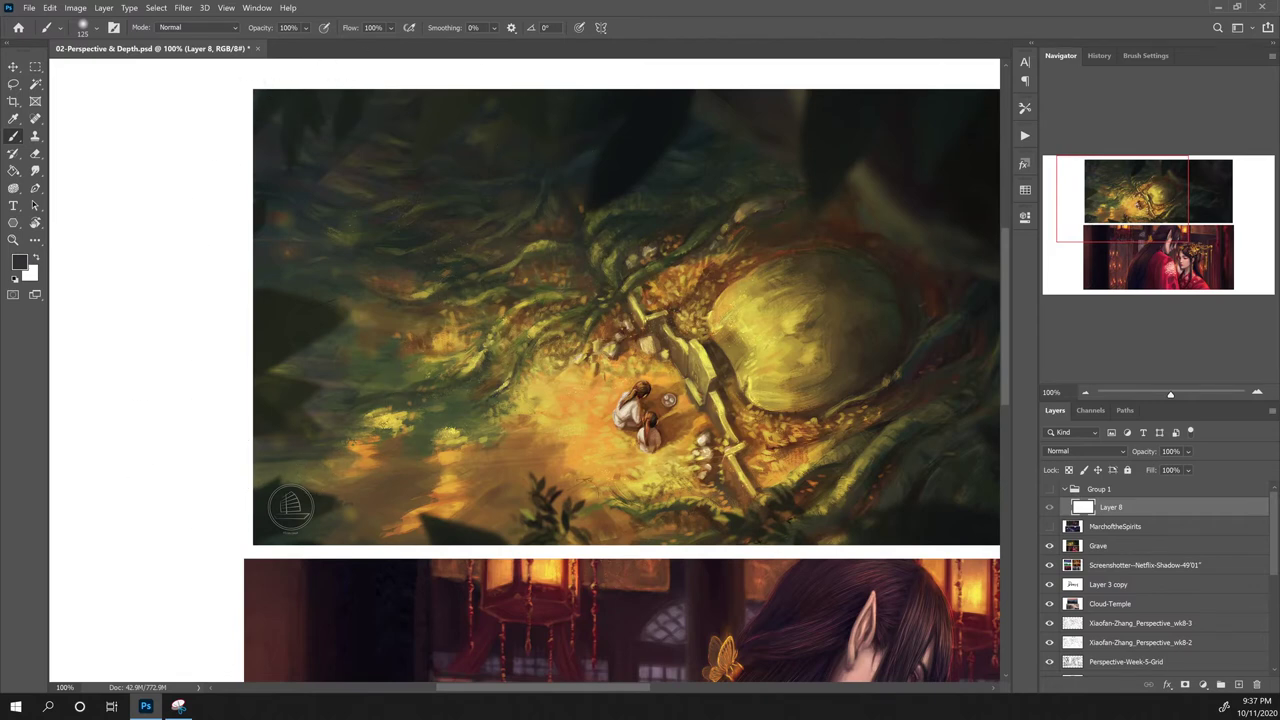
scroll(587, 470, "down", 1)
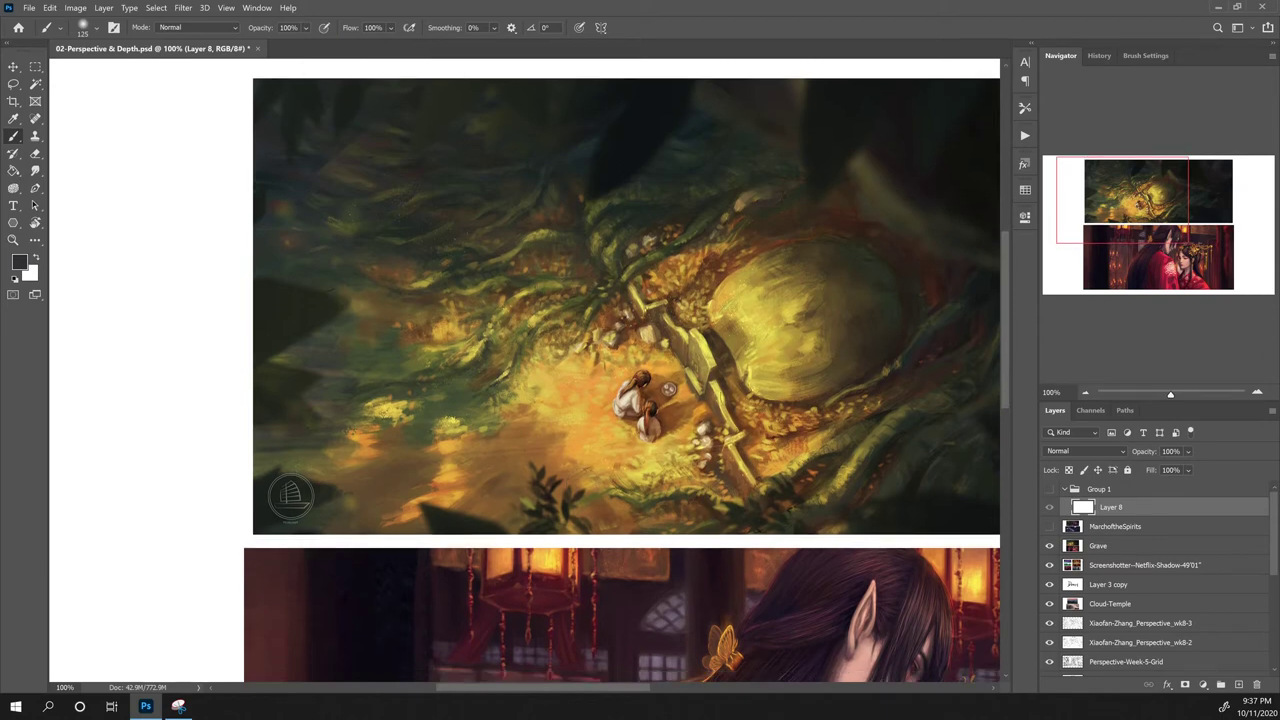
scroll(645, 478, "down", 4)
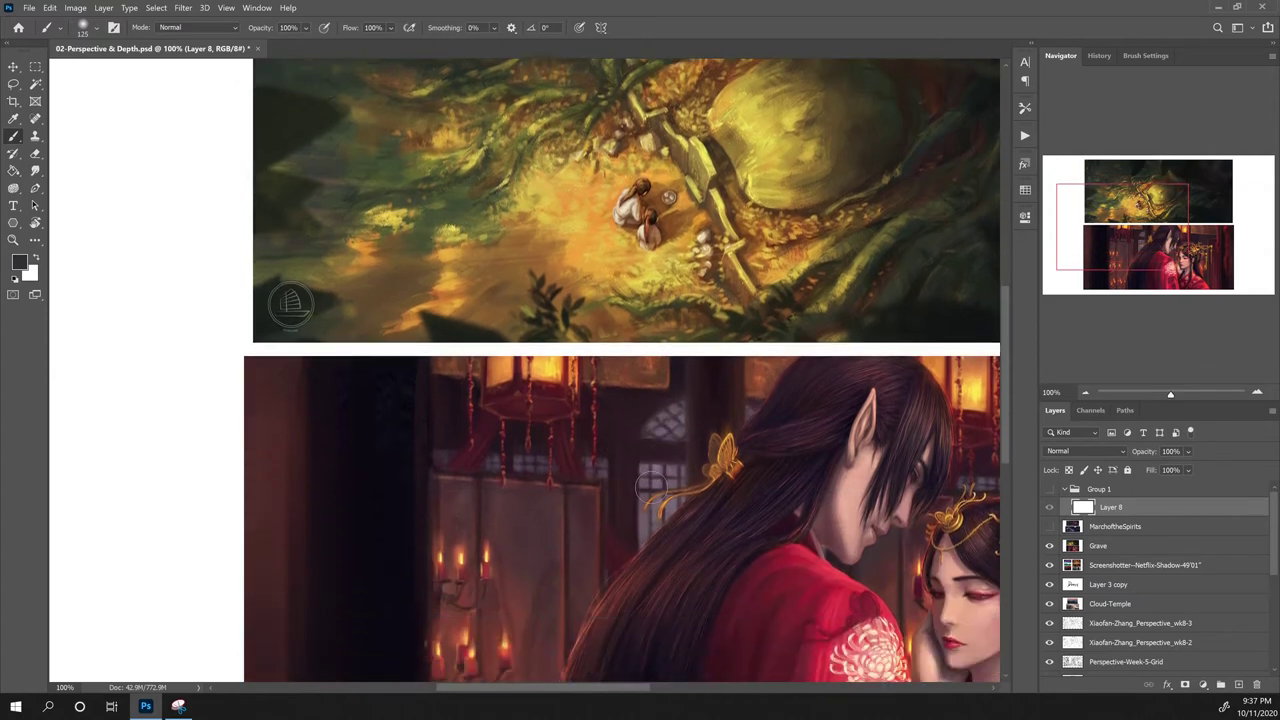
scroll(651, 487, "down", 3)
left_click_drag(505, 688, 516, 691)
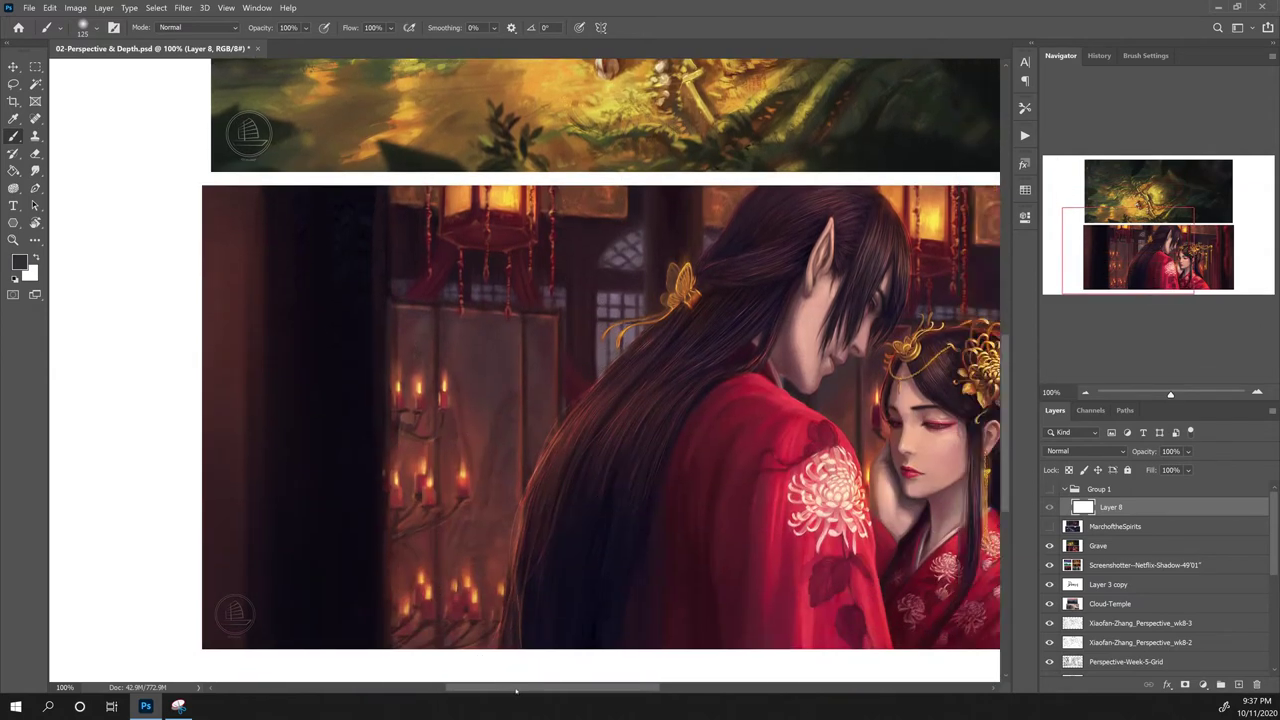
scroll(516, 690, "right", 5)
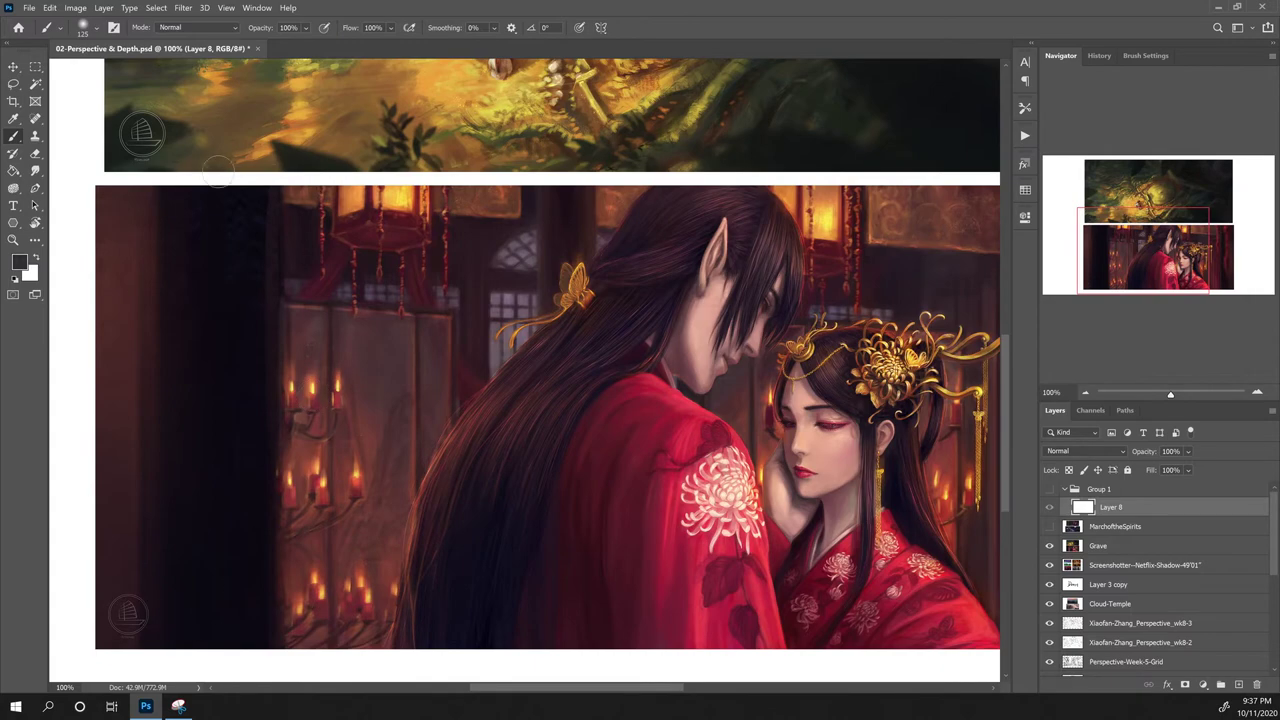
left_click(1085, 392)
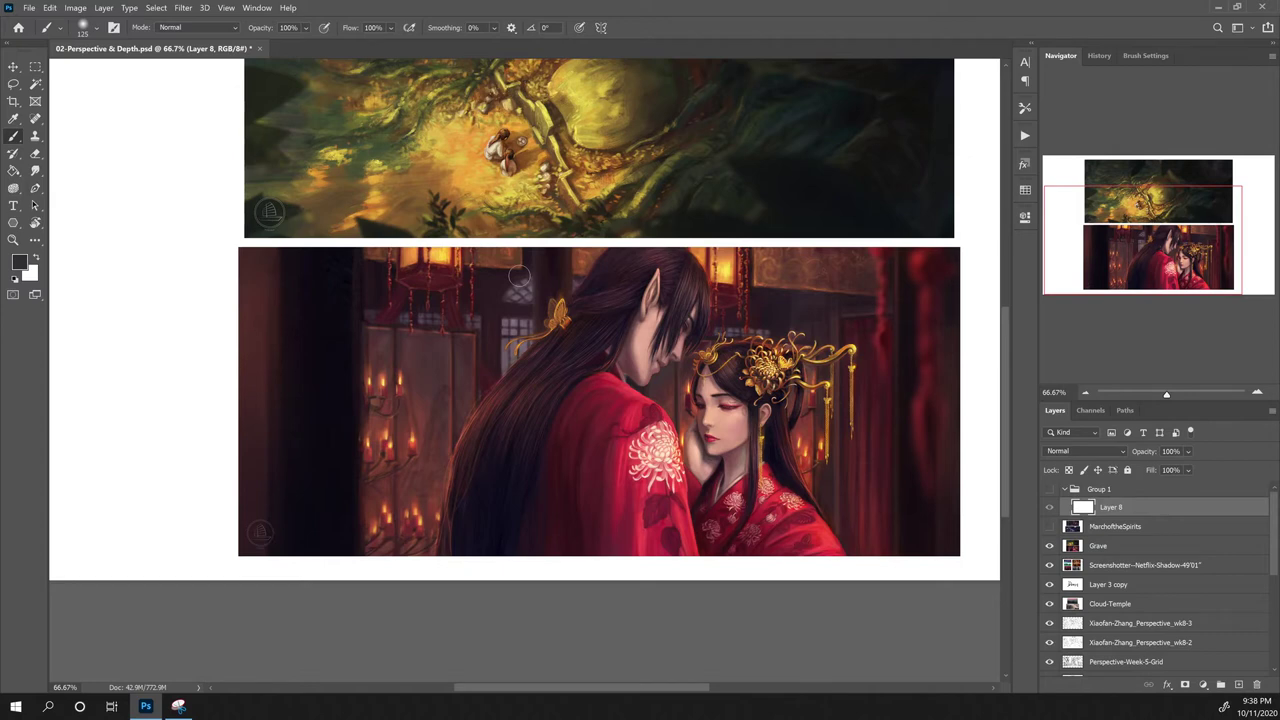
Step: Show the MarchoftheSpirits layer and examine its candlelit couple painting and the blue spirit procession below it
left_click(1049, 527)
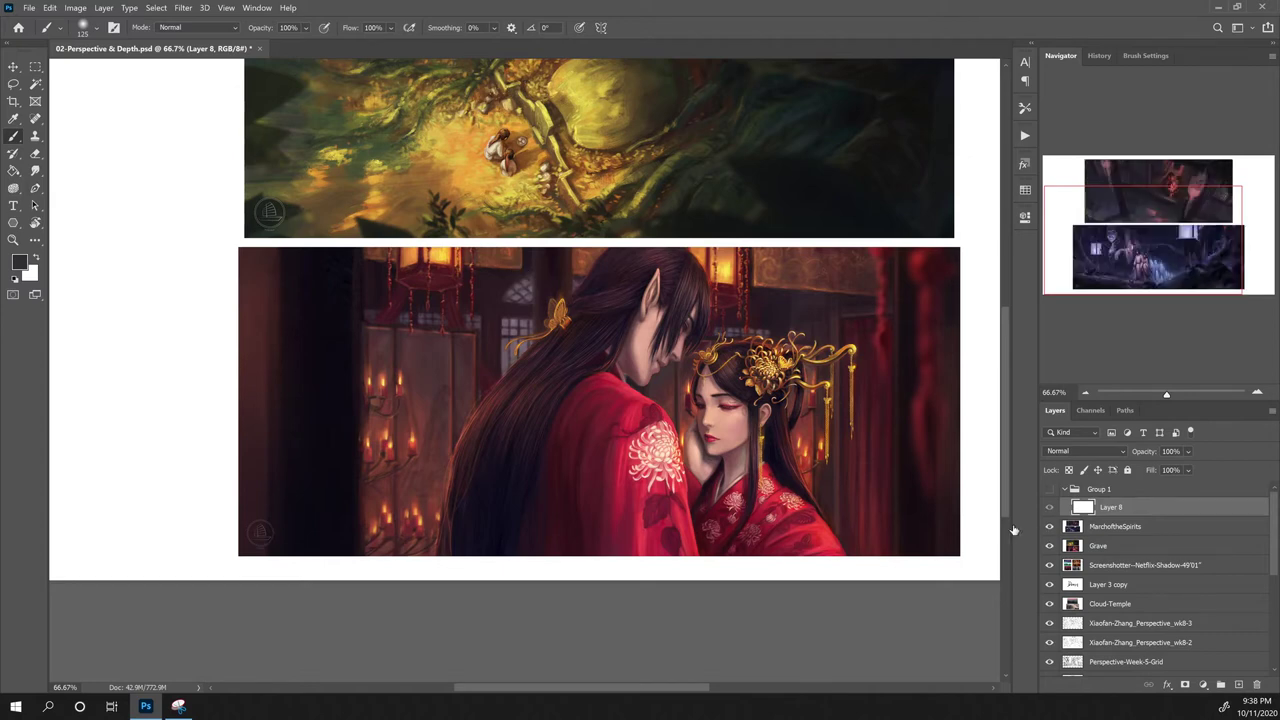
left_click_drag(1107, 273, 1118, 255)
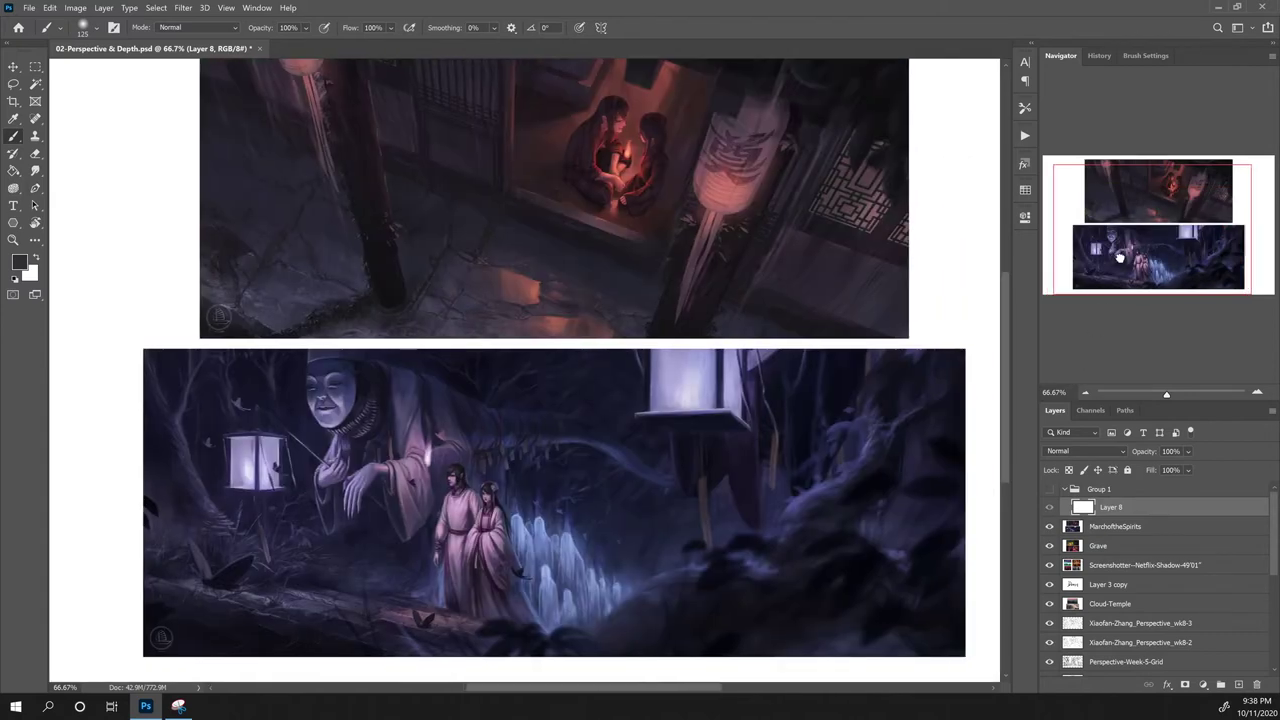
scroll(881, 433, "up", 3)
scroll(881, 433, "up", 1)
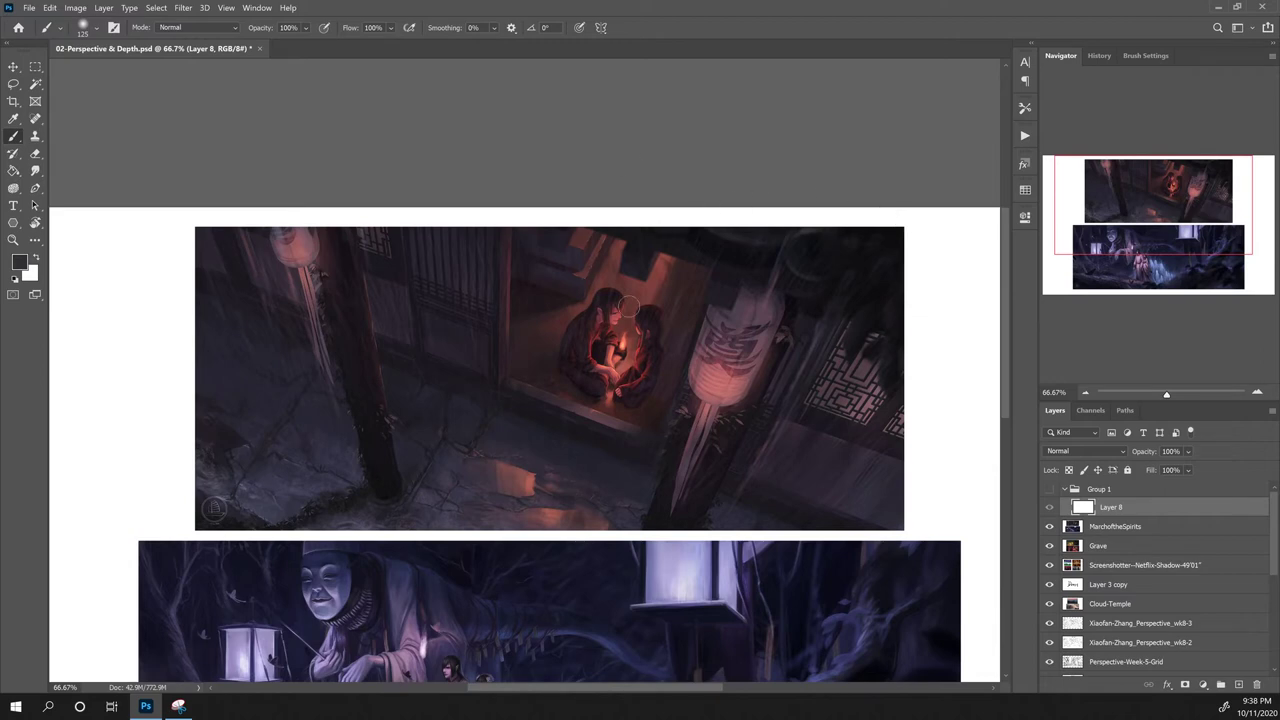
scroll(724, 362, "down", 1)
scroll(724, 362, "down", 3)
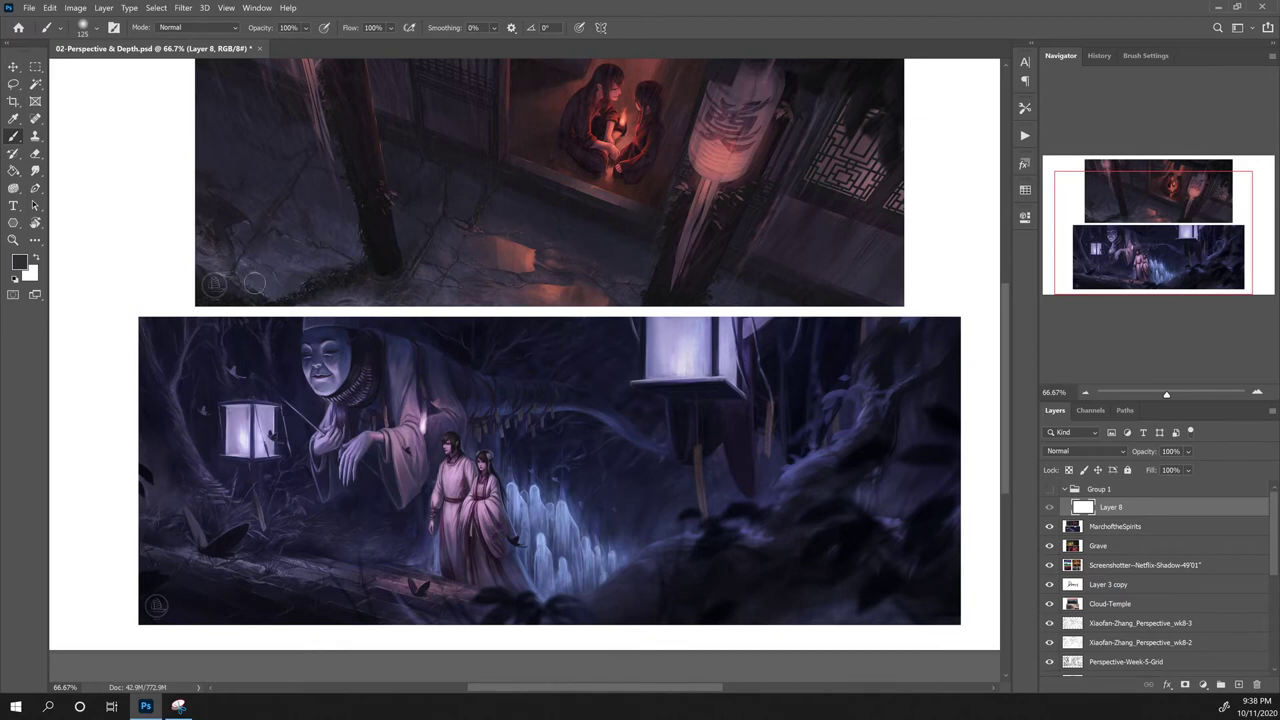
scroll(245, 297, "up", 3)
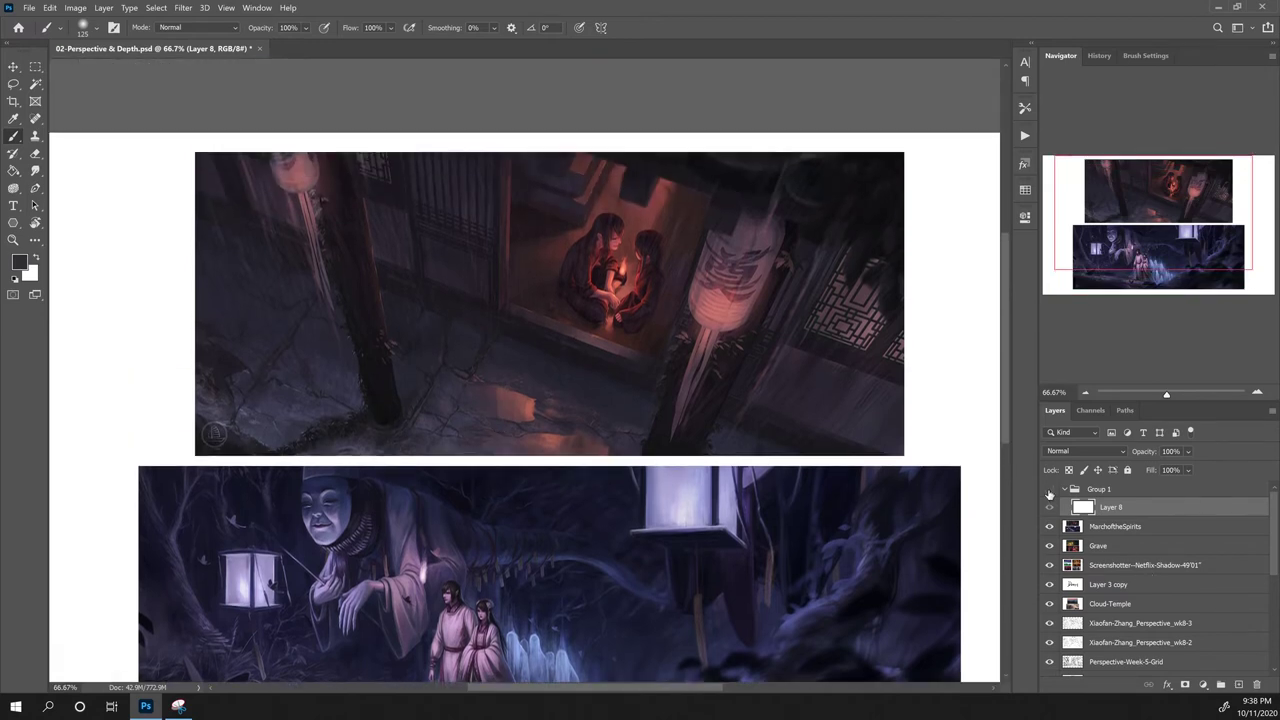
Step: Make Group 1 visible and add a new empty layer above Layer 8 in it
left_click(1049, 493)
scroll(1049, 493, "down", 1)
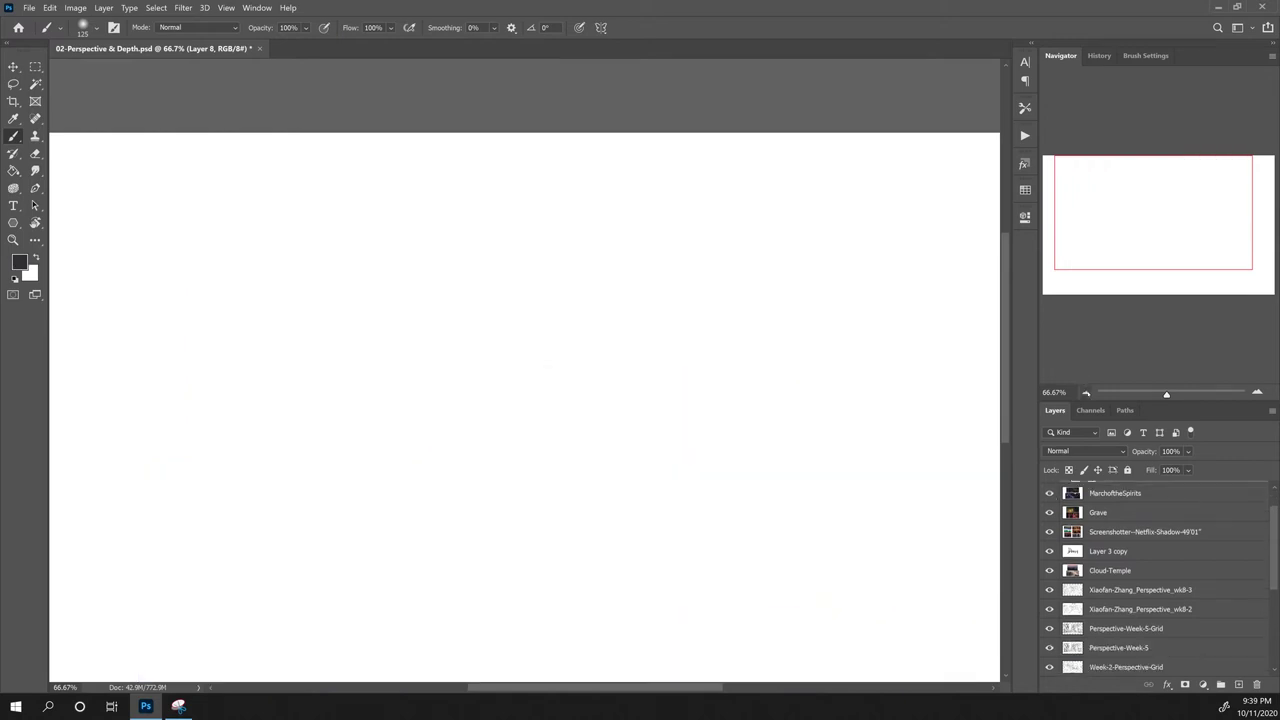
left_click(1084, 392)
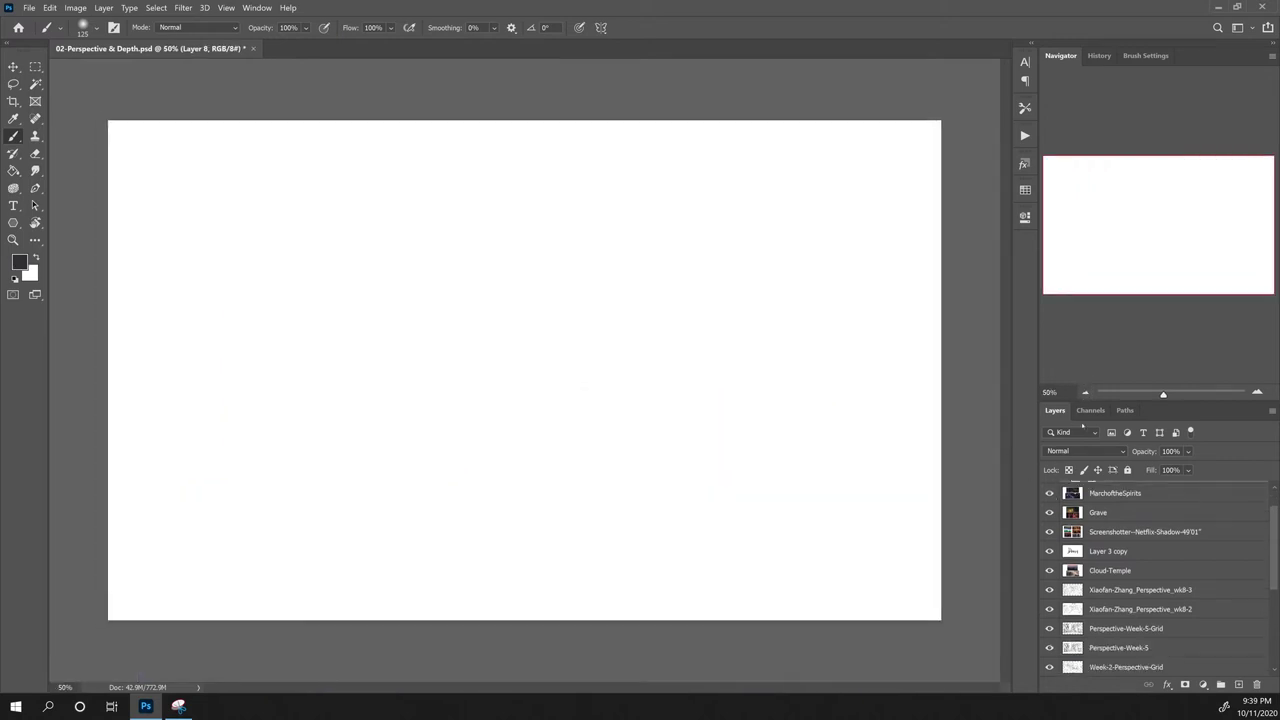
left_click(1085, 392)
key("ctrl+shift+alt+n")
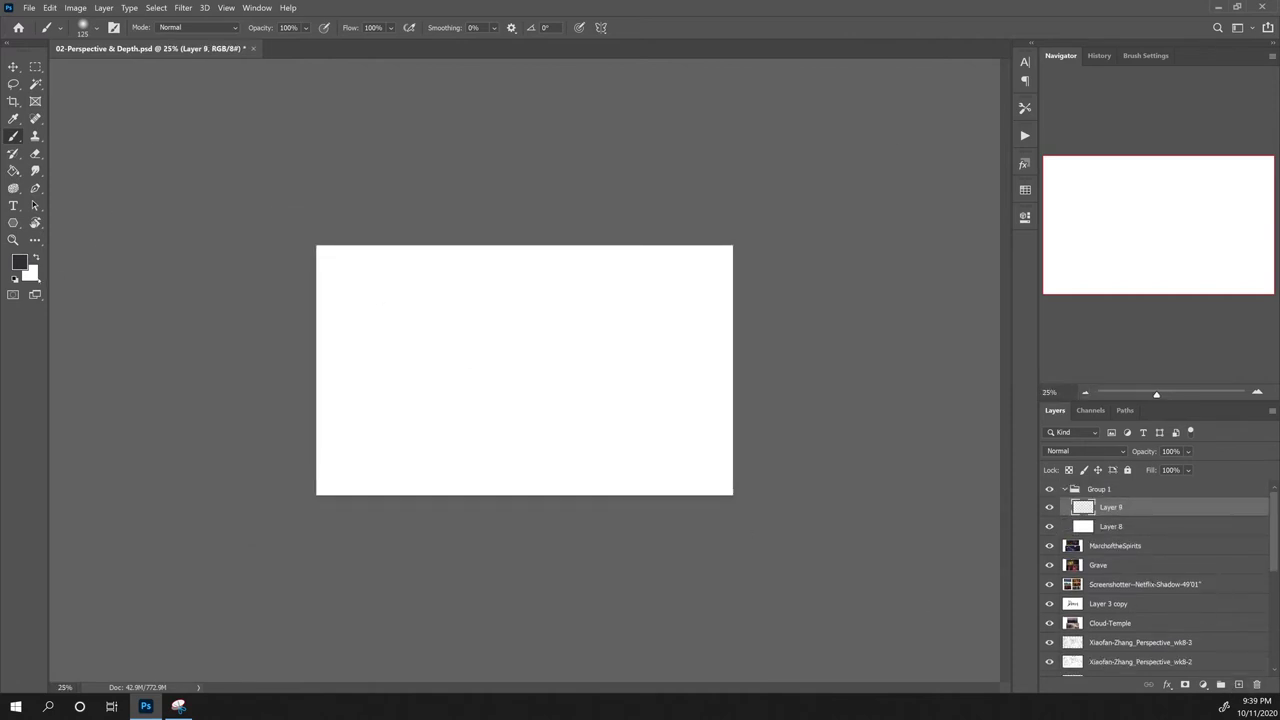
Step: Draw a black horizon line across the full canvas about a third of the way down with a size 10 brush
key("d")
mouse_move(316, 330)
left_mouse_down()
mouse_move(423, 329)
mouse_move(818, 376)
left_mouse_up()
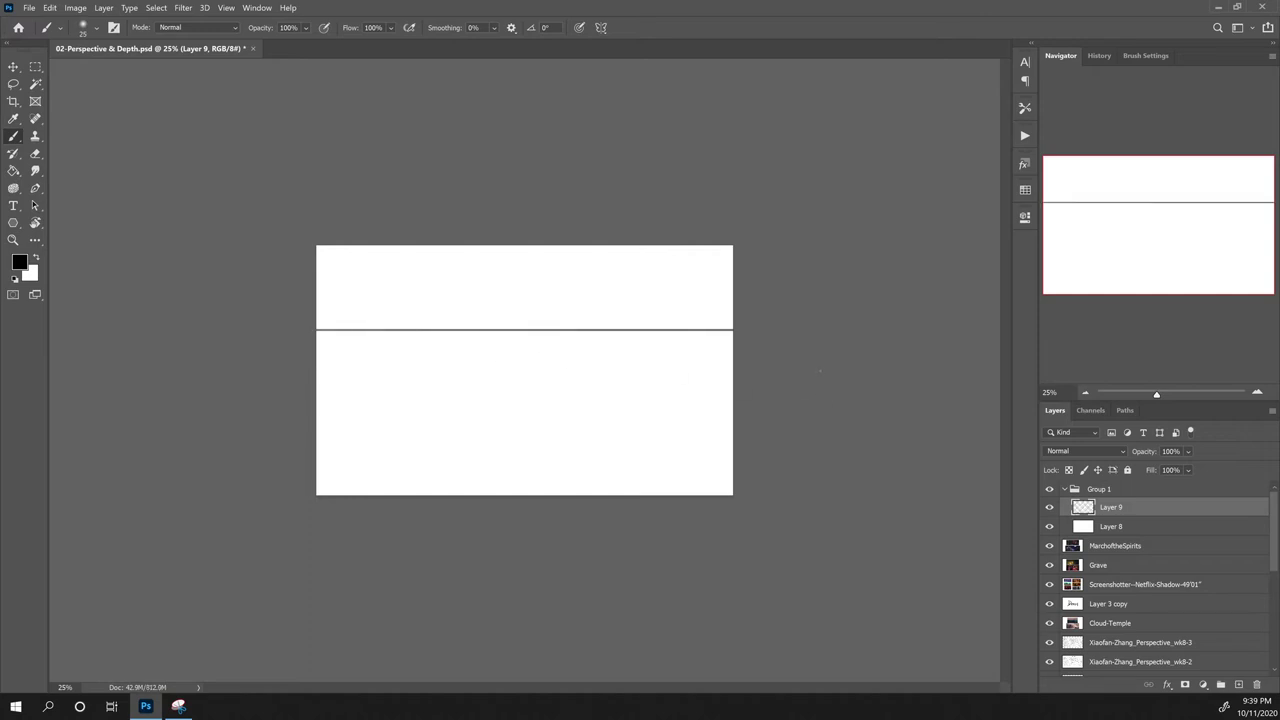
key("ctrl+z")
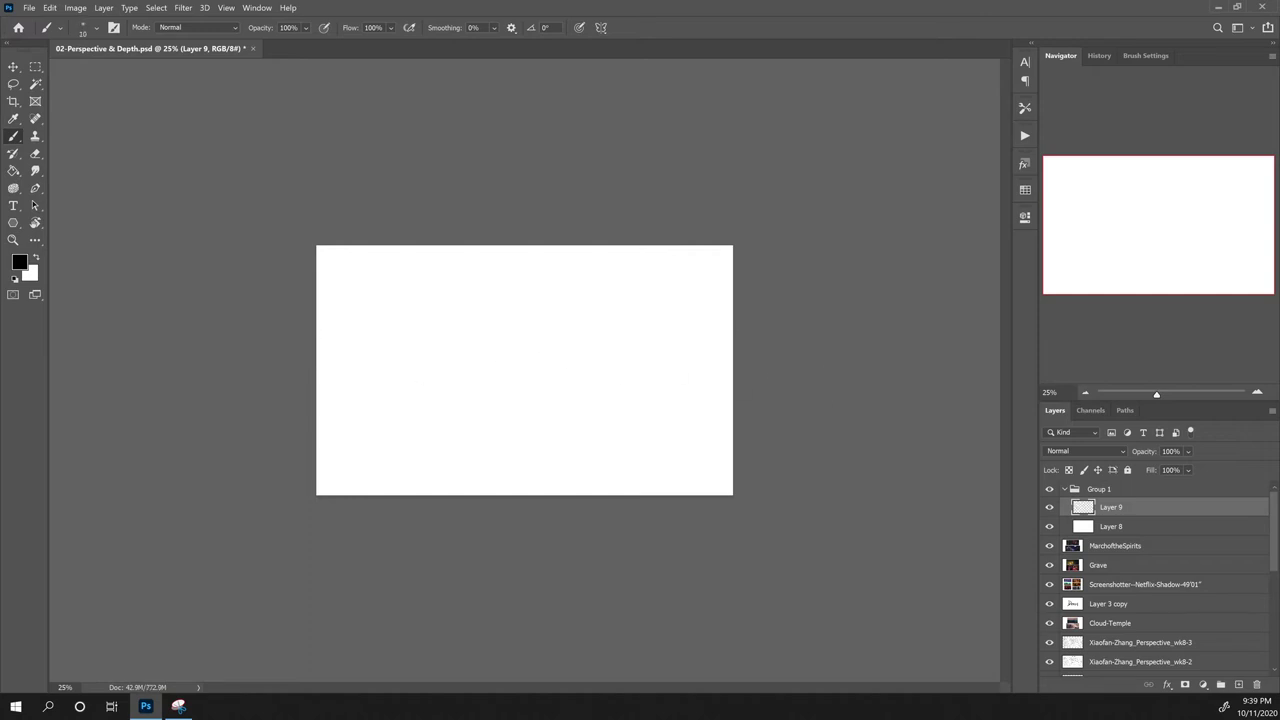
left_click_drag(315, 348, 739, 385)
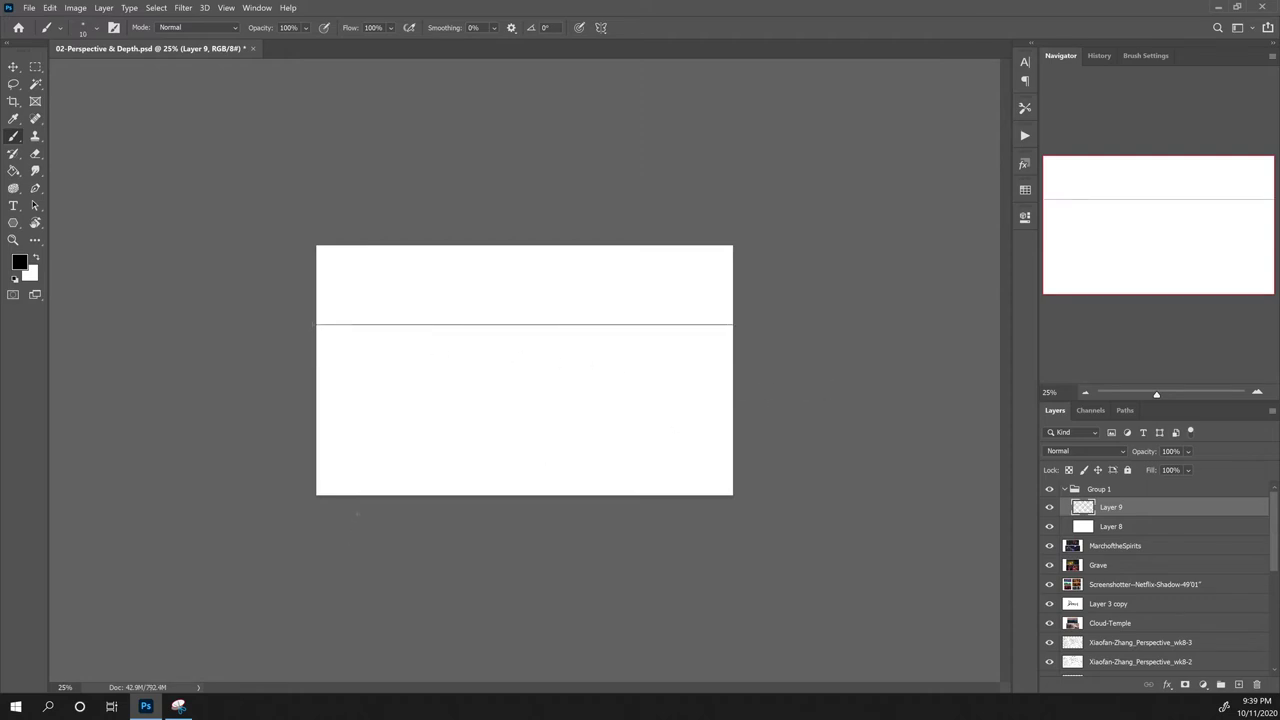
mouse_move(310, 394)
left_mouse_down()
mouse_move(542, 382)
mouse_move(814, 454)
left_mouse_up()
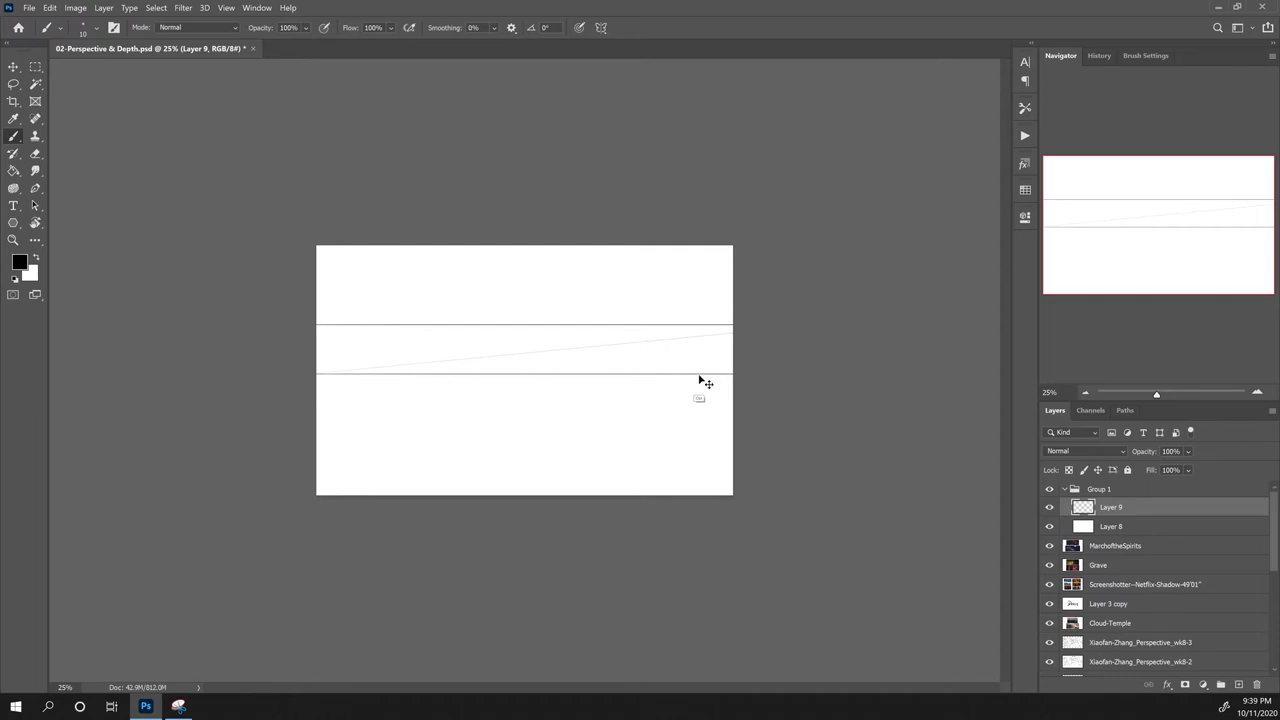
key("ctrl+z")
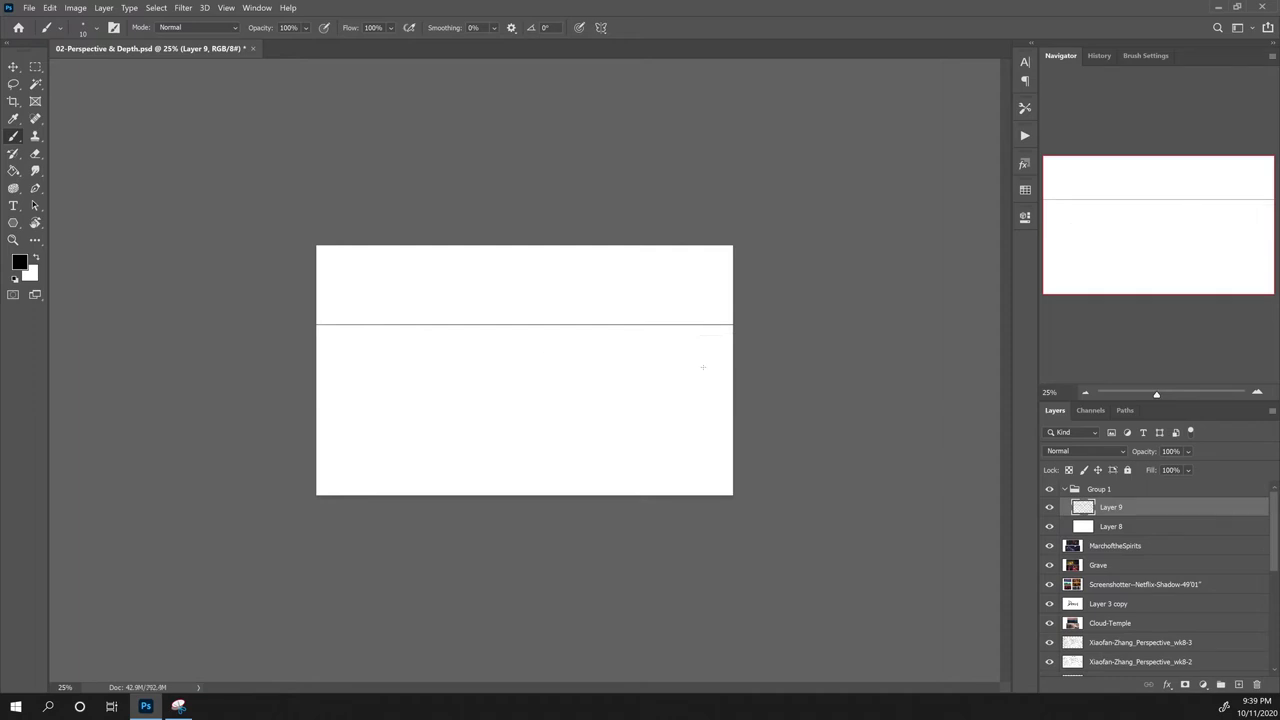
Step: Choose the Polygon tool and turn off its Star option, dismissing the Create Polygon dialog
left_click(13, 222)
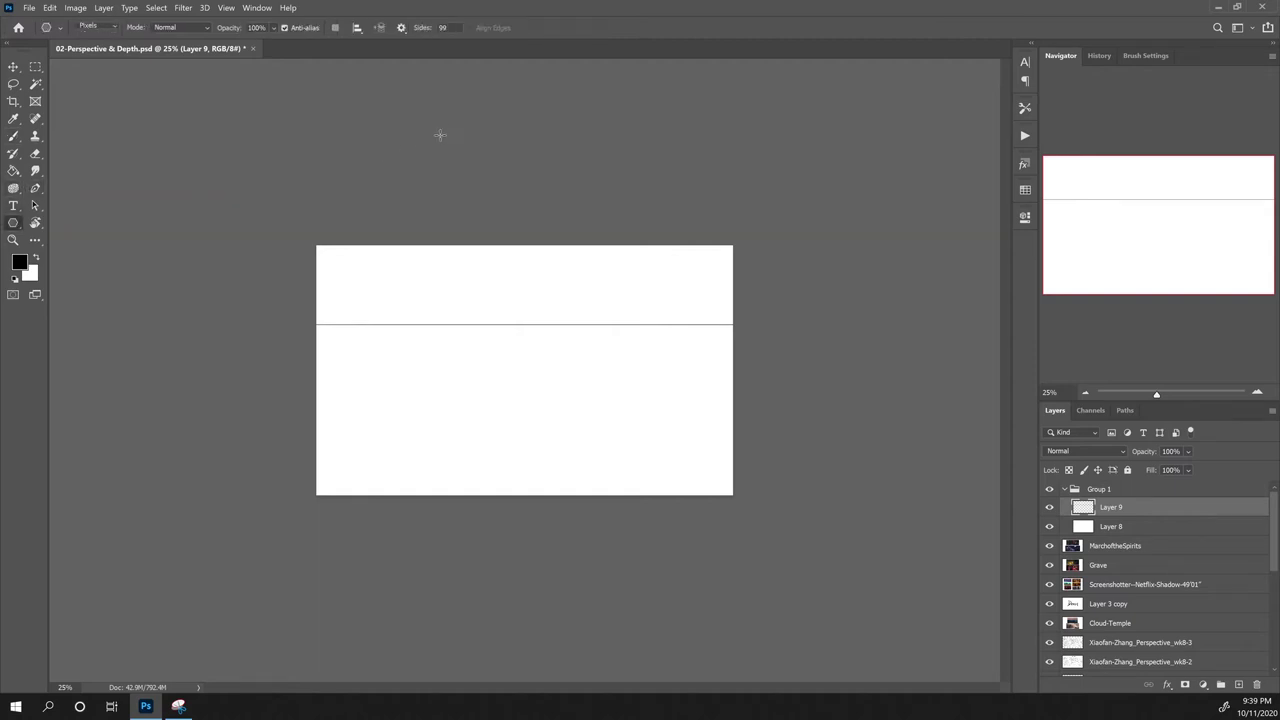
right_click(13, 222)
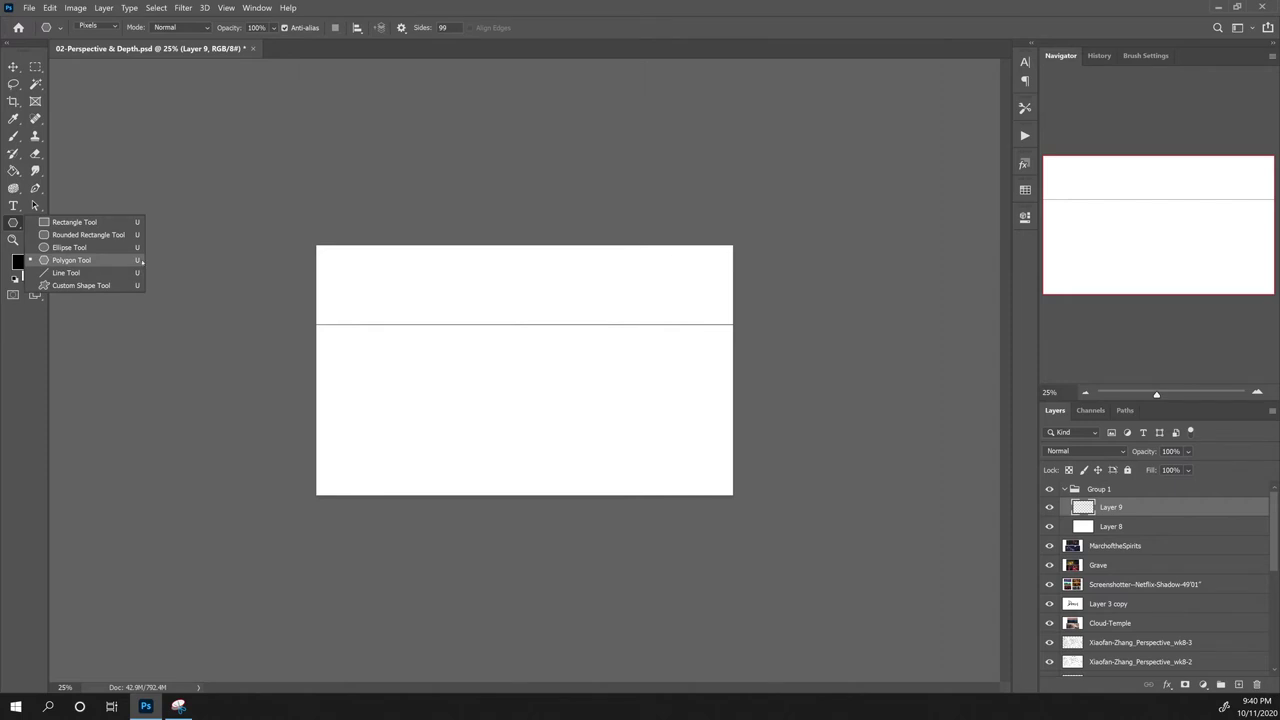
left_click(140, 260)
left_click(401, 28)
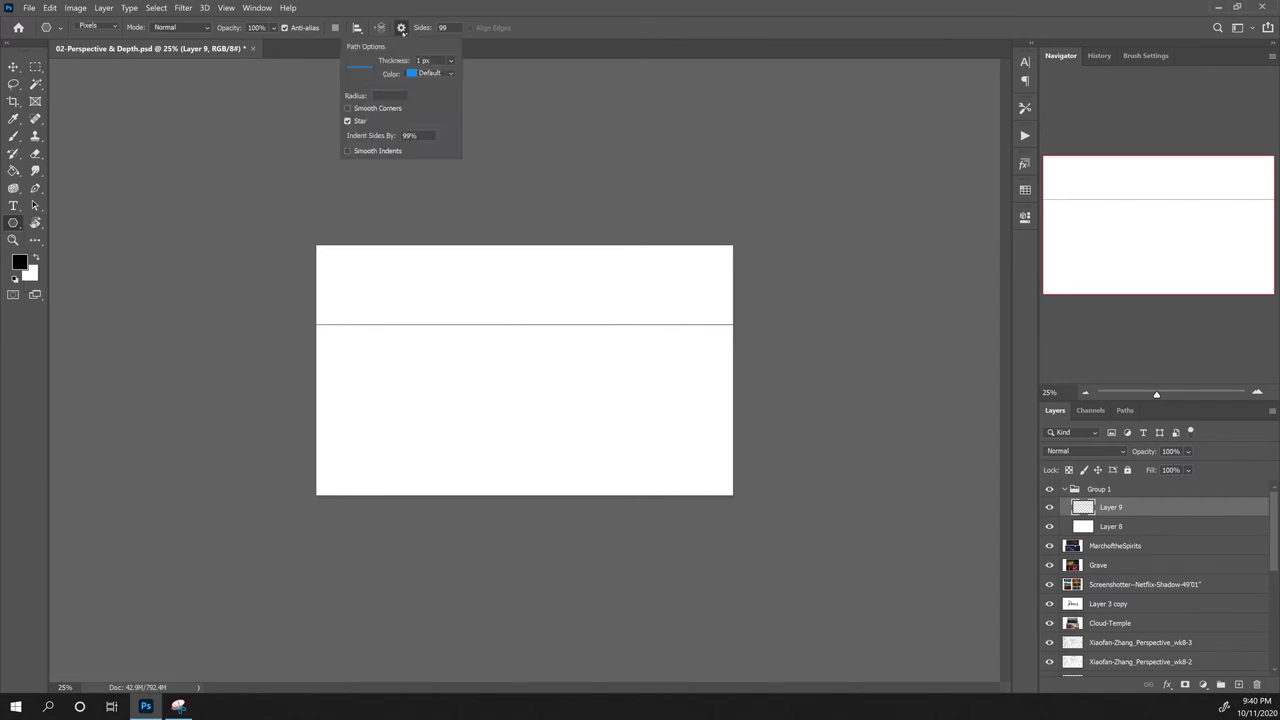
left_click(347, 121)
left_click(508, 123)
left_click(502, 102)
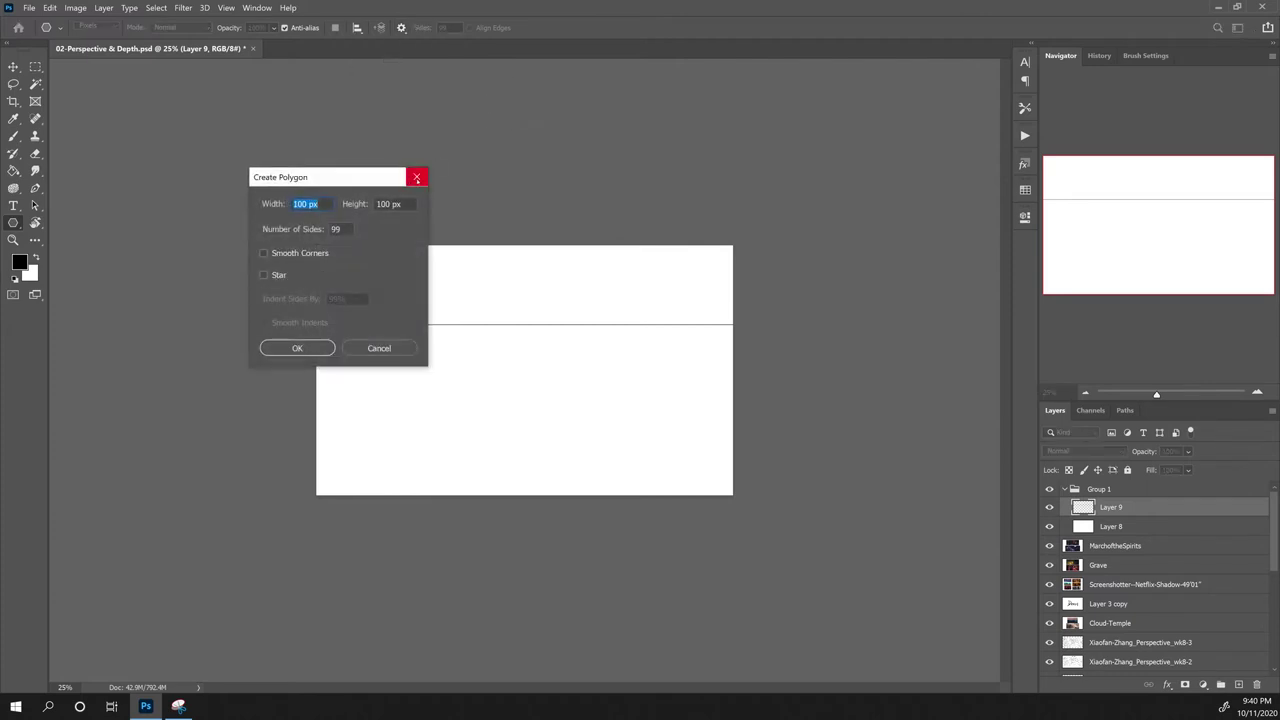
left_click(417, 177)
Step: Try drawing a black 99-sided polygon without the Star option over the horizon line, and undo it
left_click_drag(455, 298, 591, 403)
key("ctrl+z")
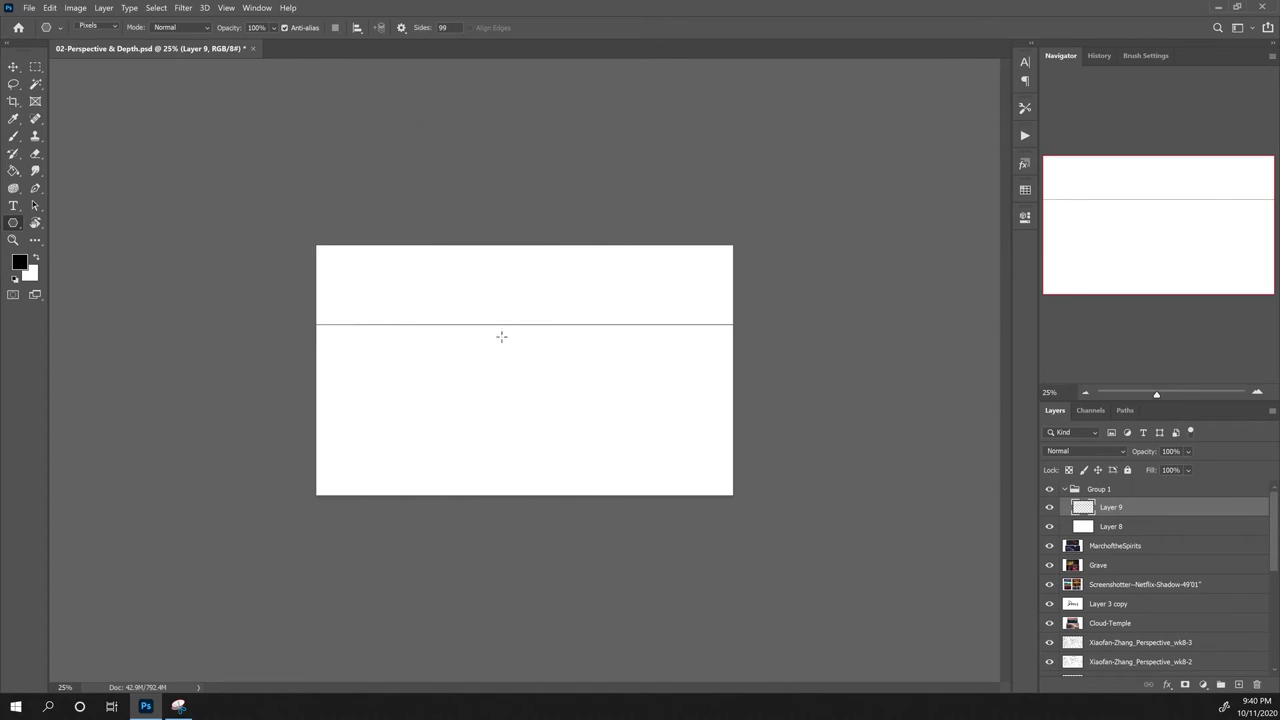
left_click_drag(501, 307, 600, 378)
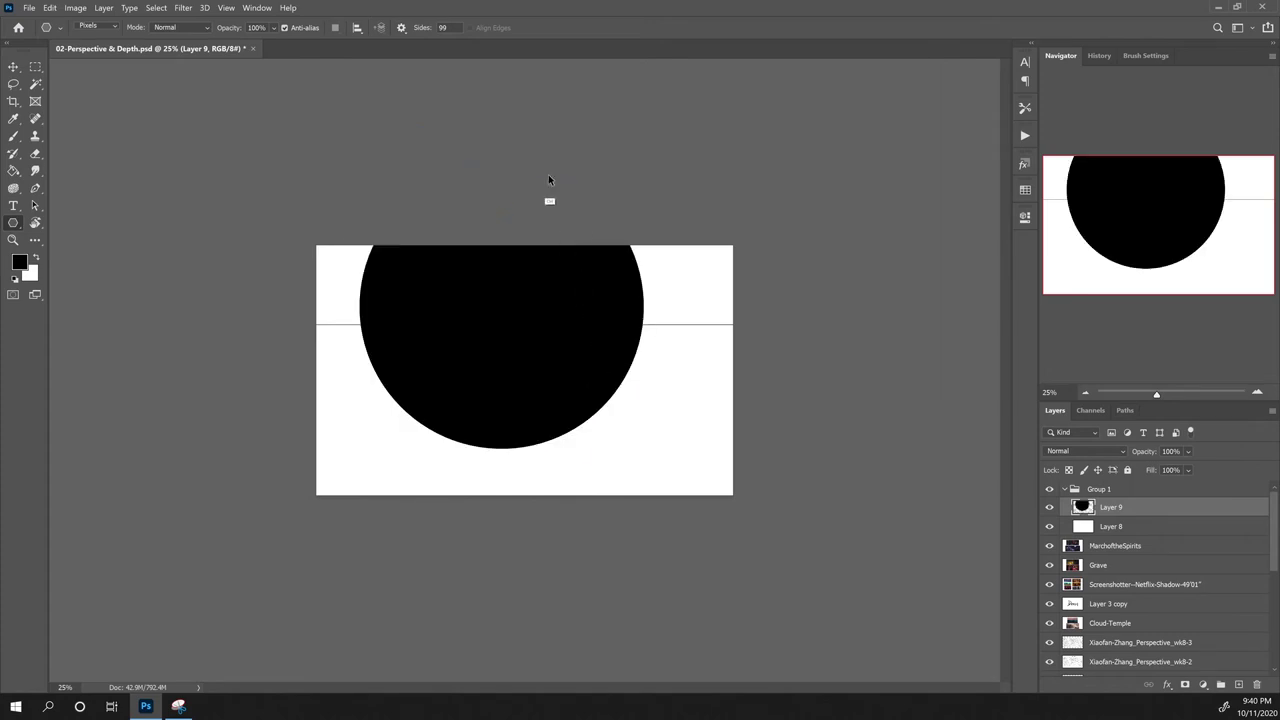
key("ctrl+z")
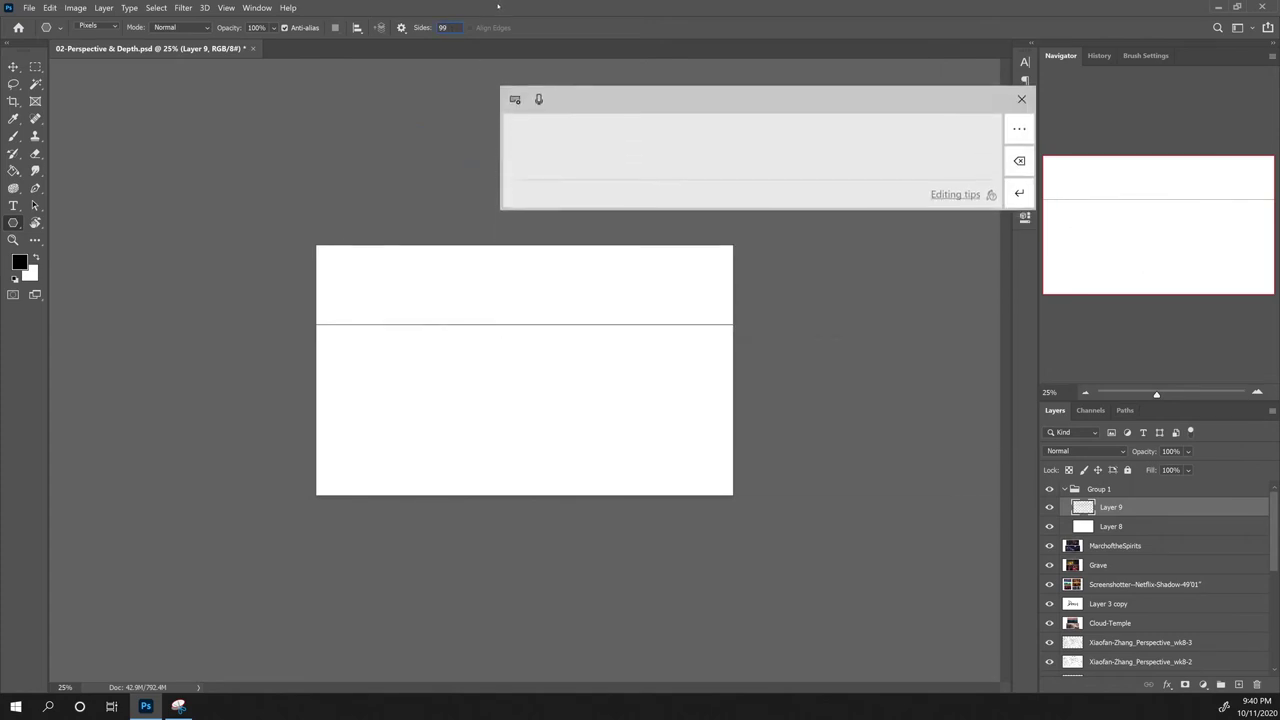
key("Return")
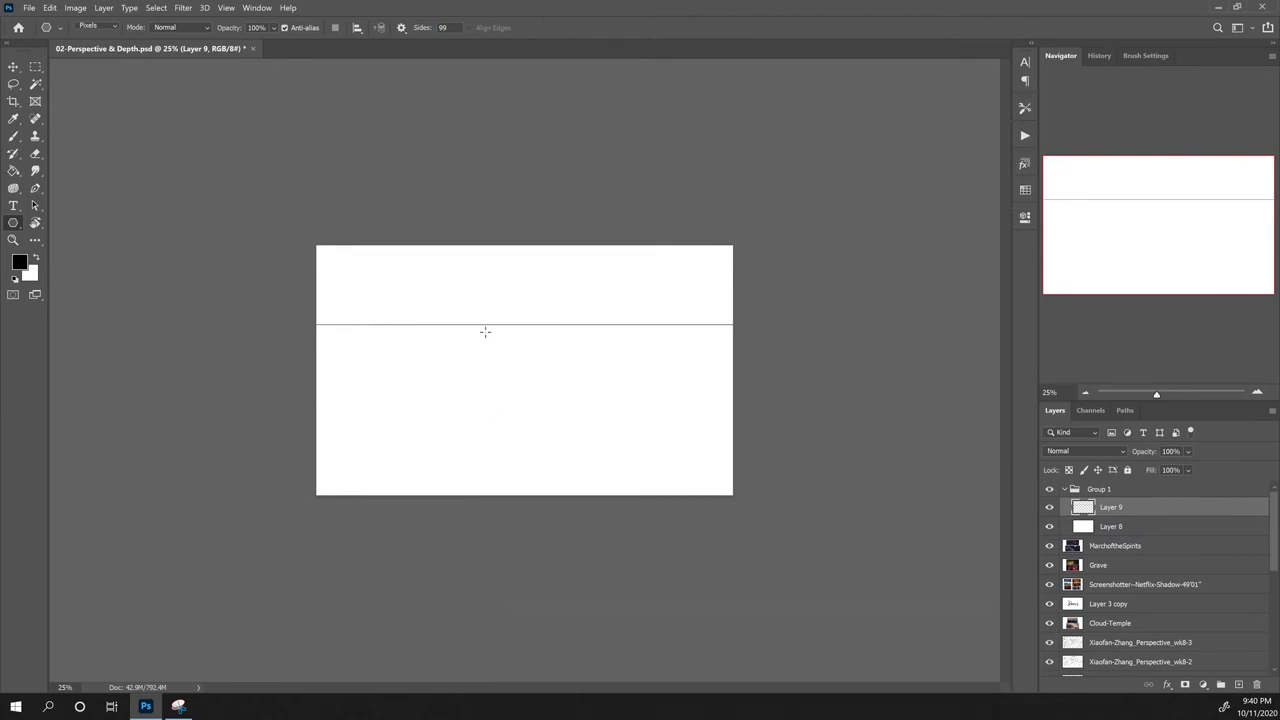
left_click_drag(500, 325, 575, 338)
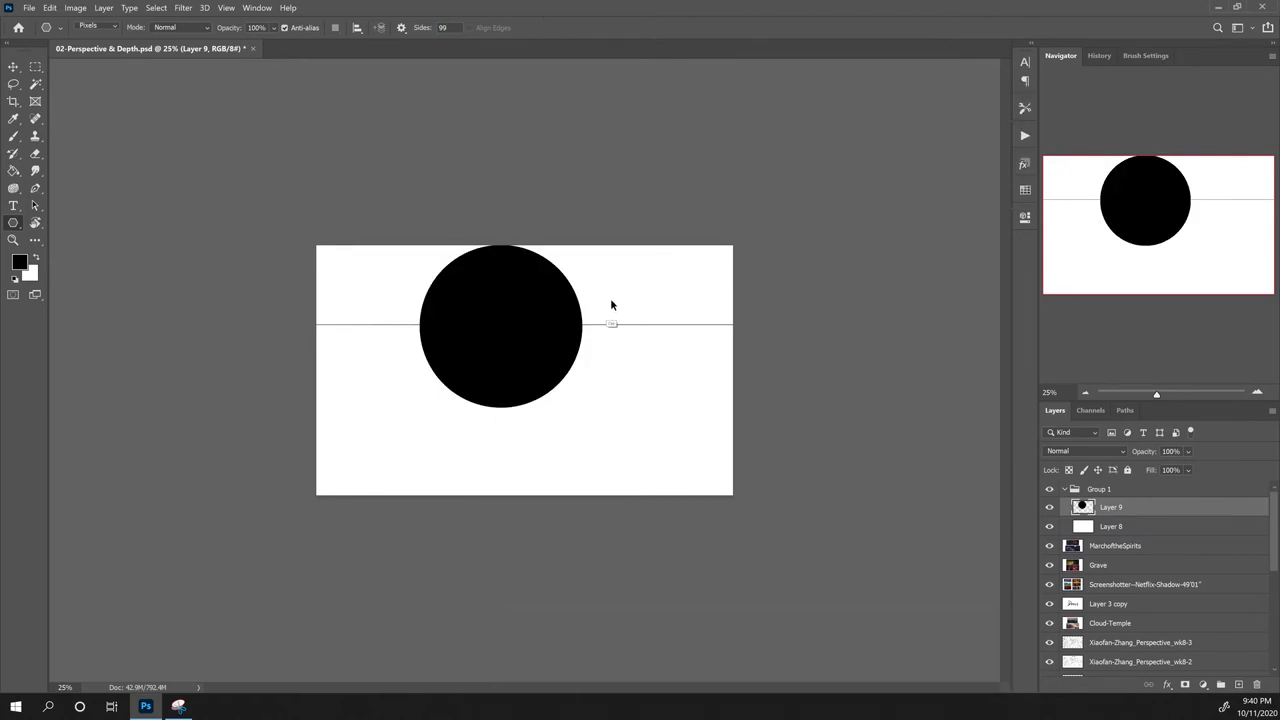
key("ctrl+z")
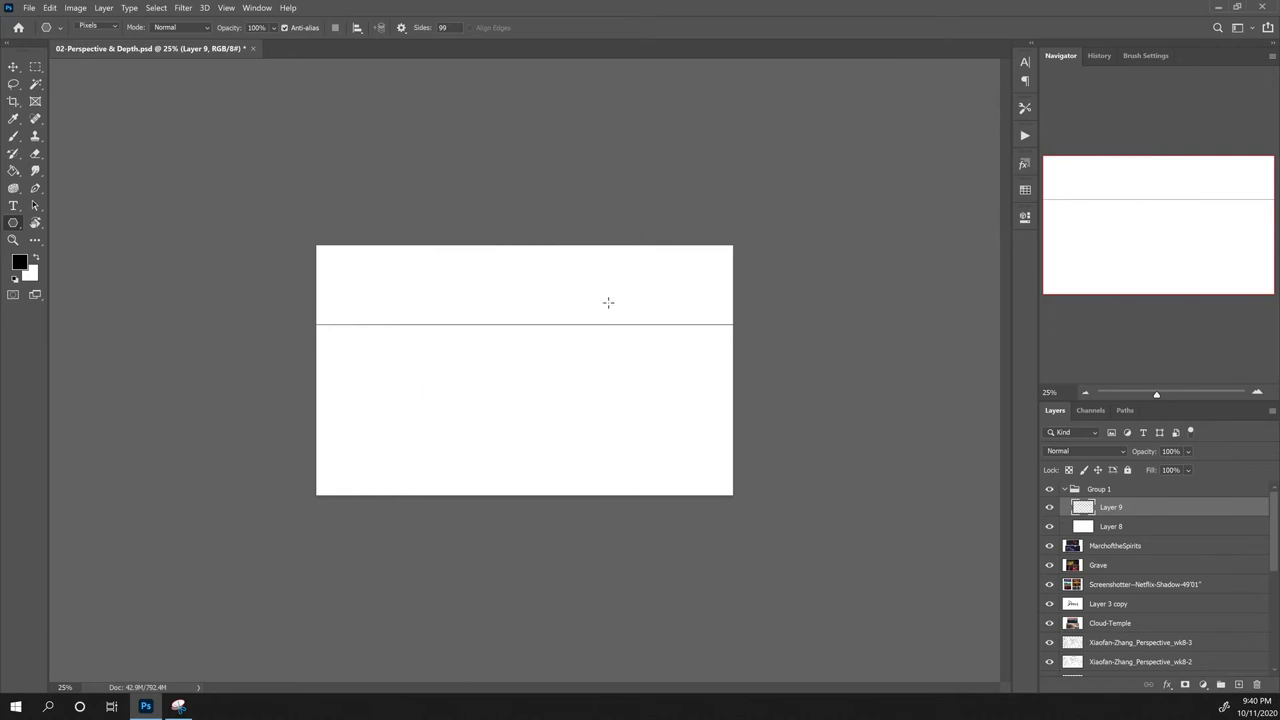
Step: Turn on the Polygon tool's Star option and draw a black 99-sided starburst centred on the horizon line, extending beyond the canvas
left_click(401, 27)
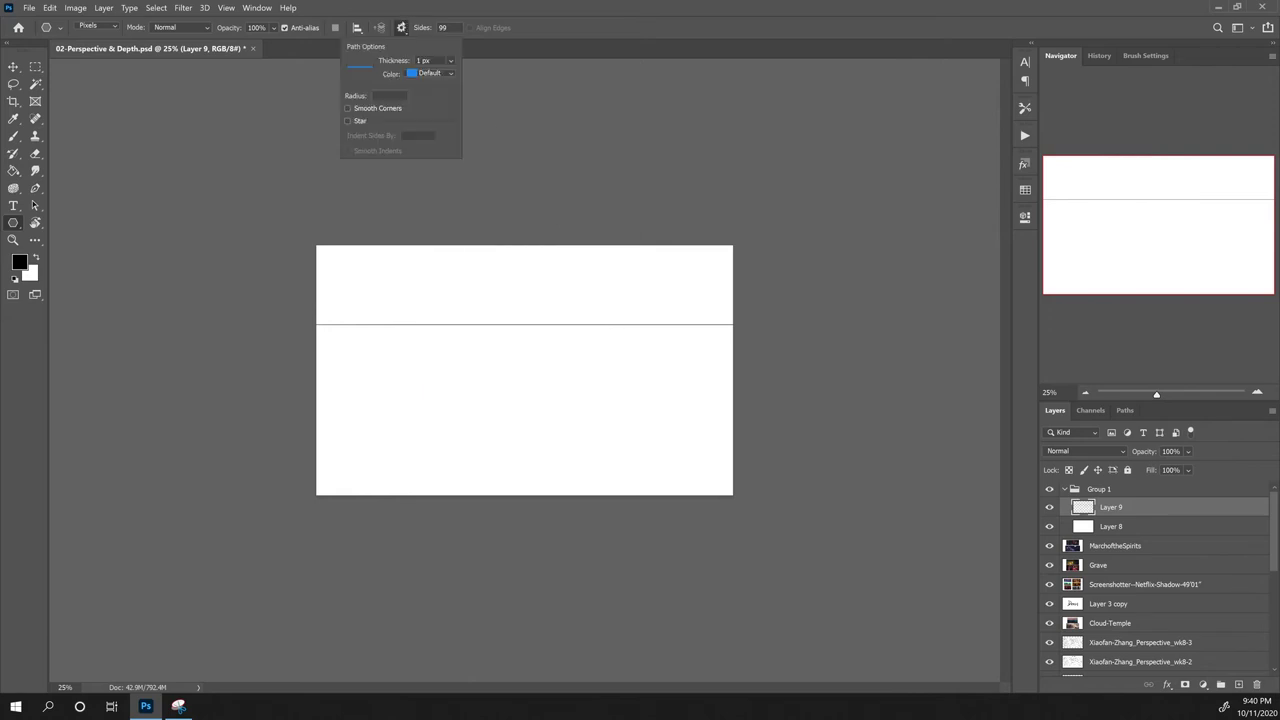
left_click(348, 121)
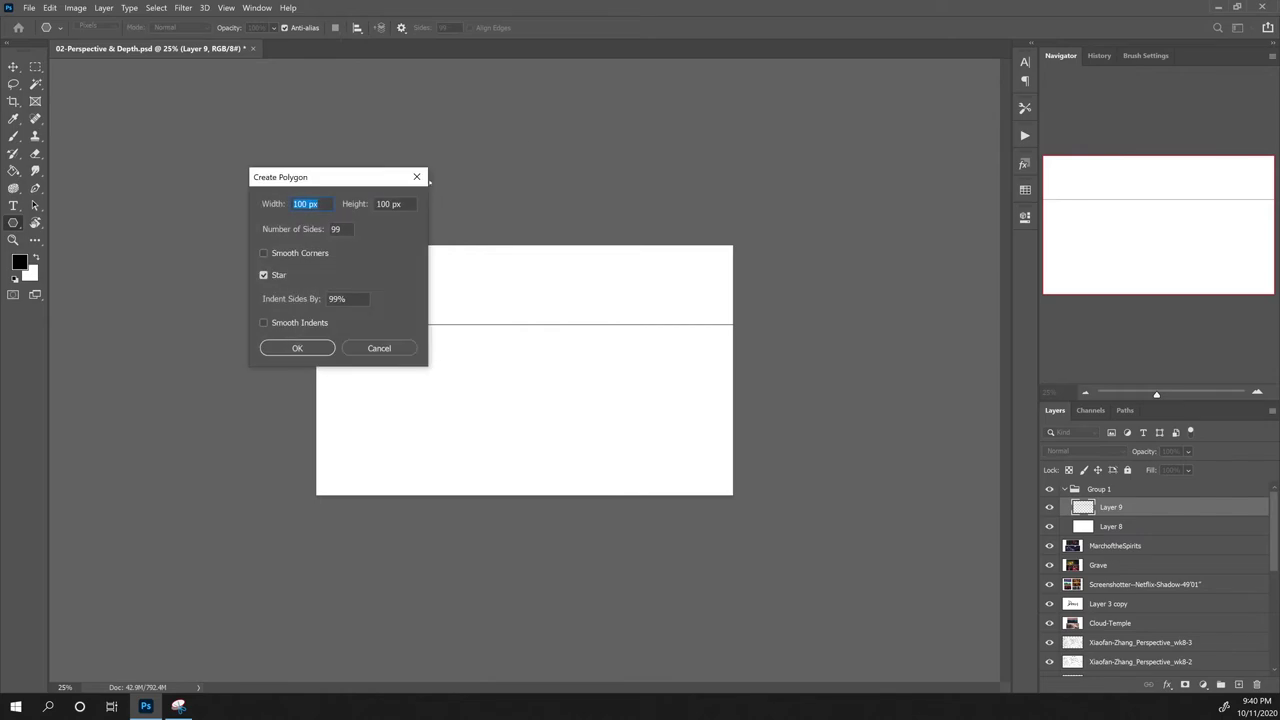
left_click(415, 178)
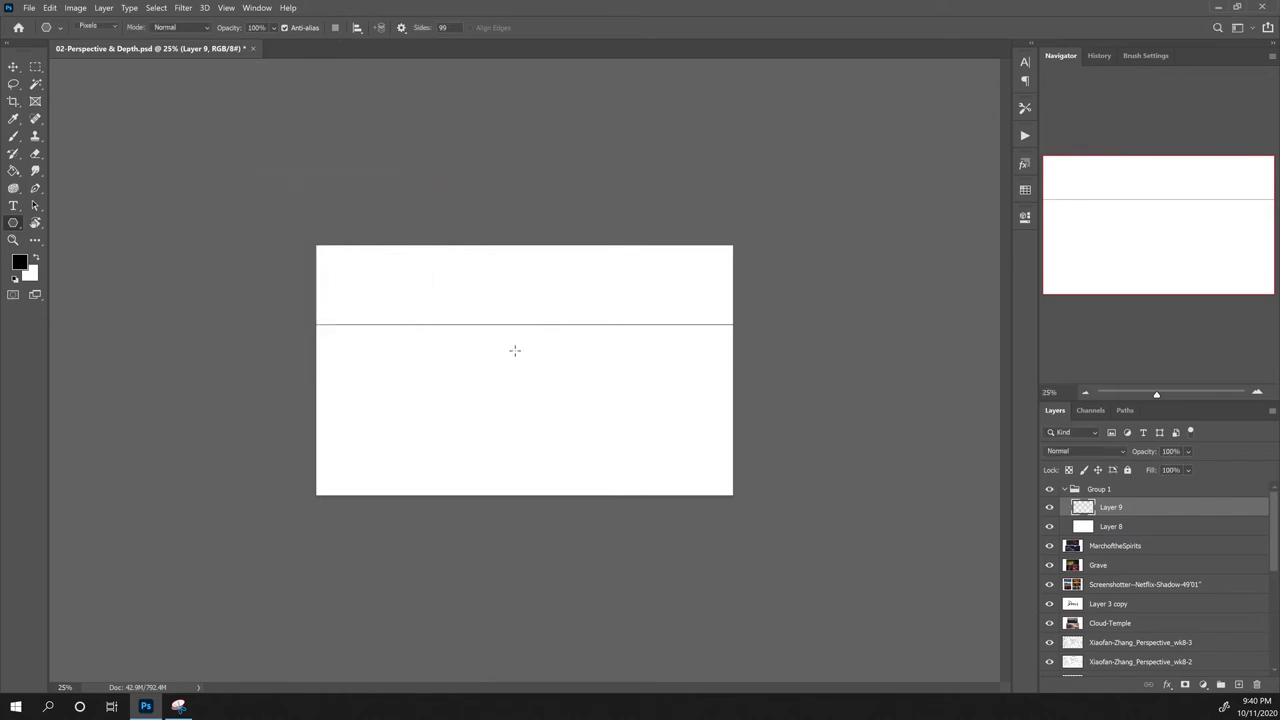
left_click_drag(511, 325, 511, 324)
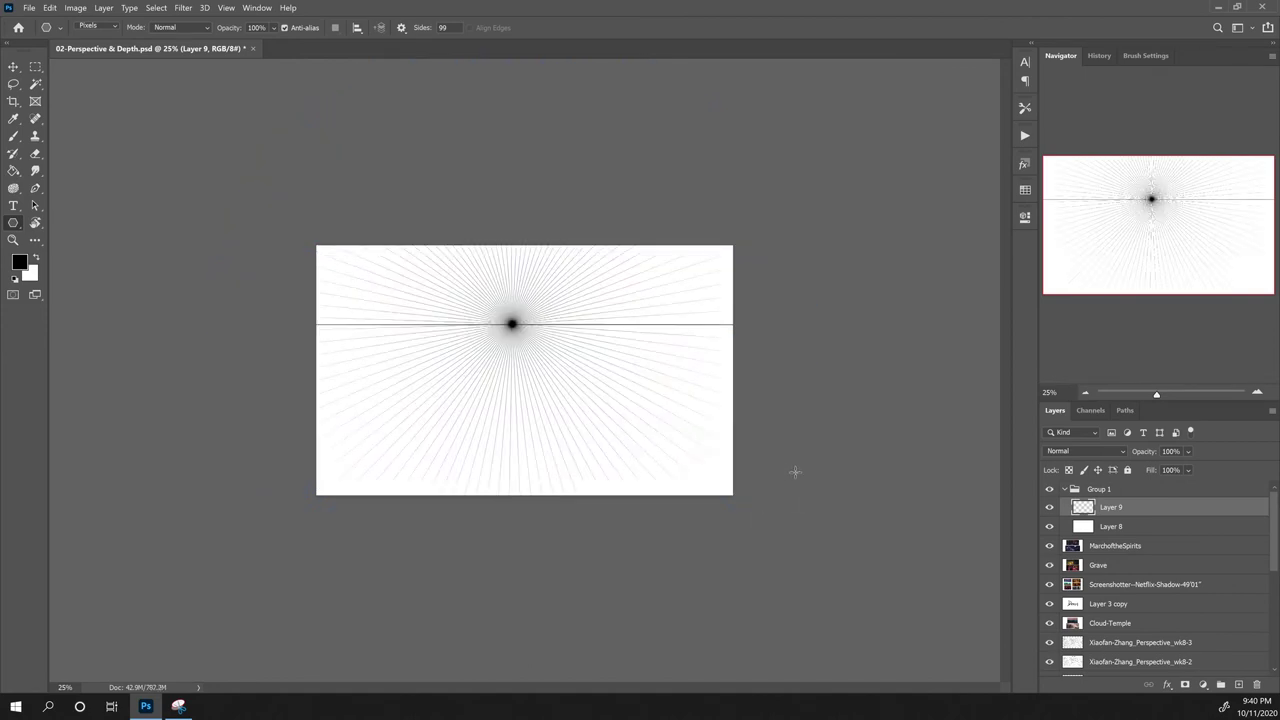
Step: Lower the fill of Layer 9 to about 34% and add a new empty layer directly above Layer 8
left_click(1187, 470)
left_click_drag(1228, 486, 1183, 486)
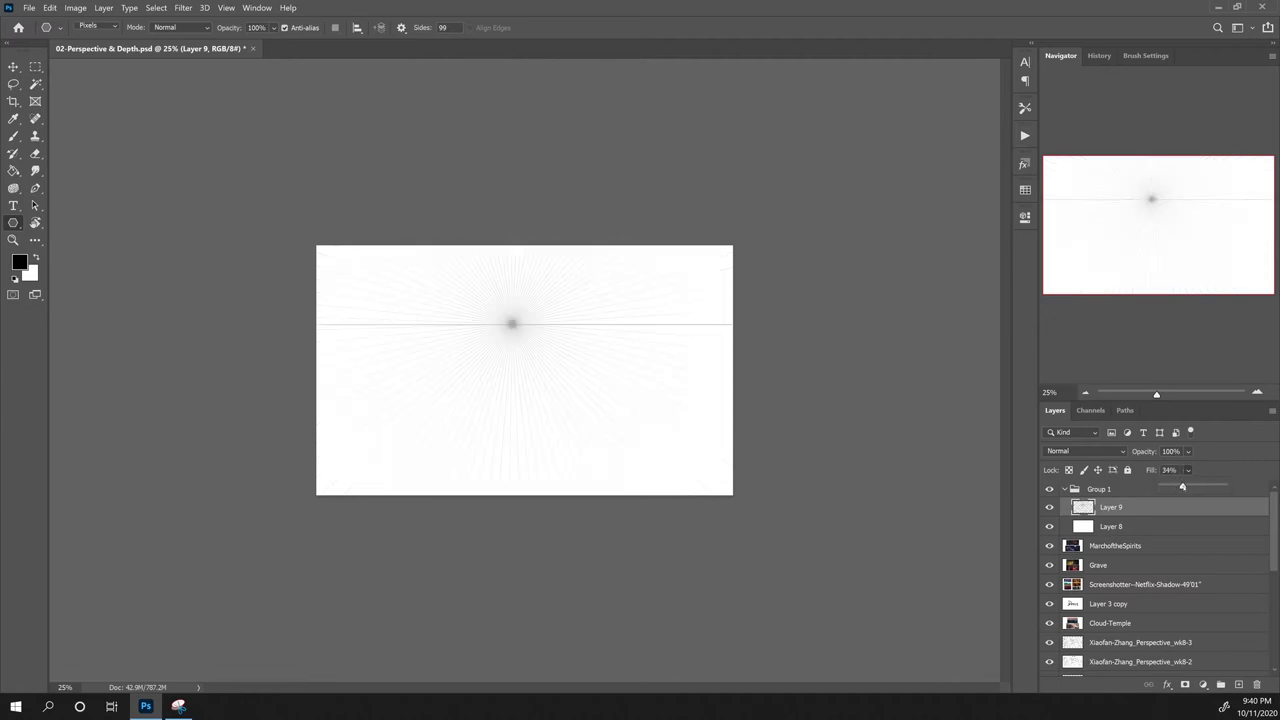
left_click(1239, 684, "ctrl")
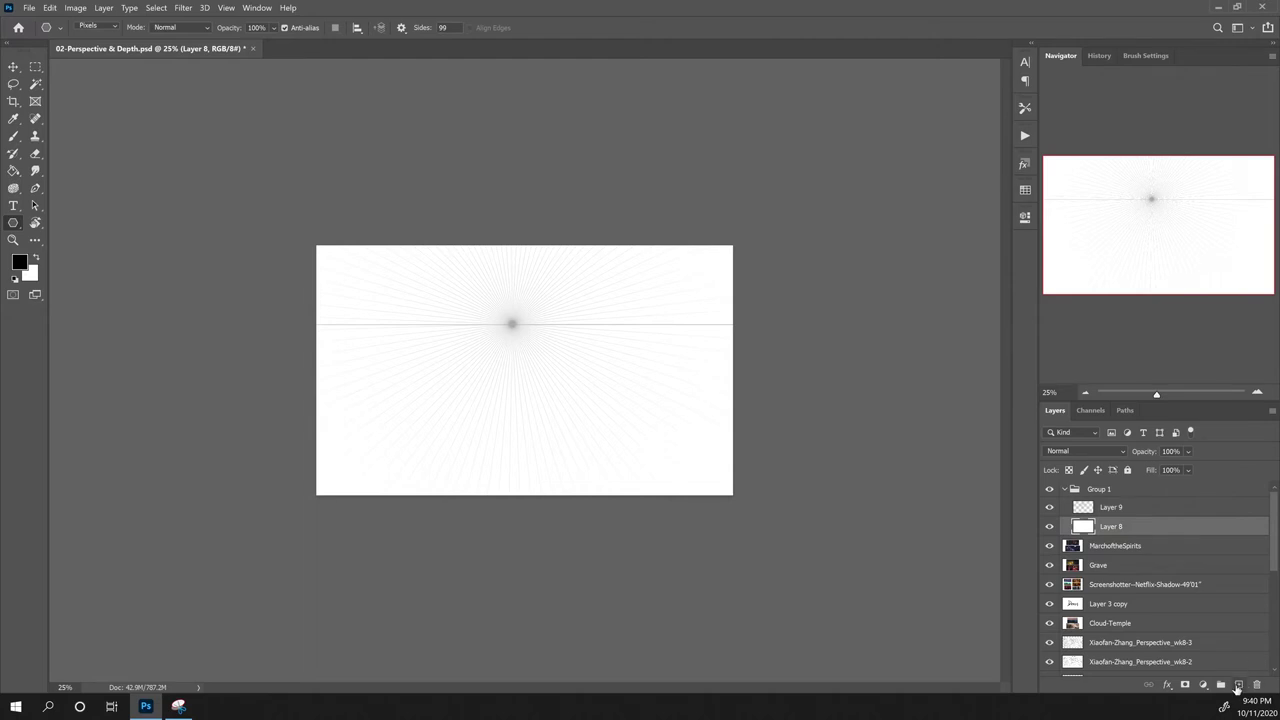
Step: Rough in a black curved cliff edge rising from the canvas bottom below the vanishing point with a size 15 brush, erasing excess strokes
key("b")
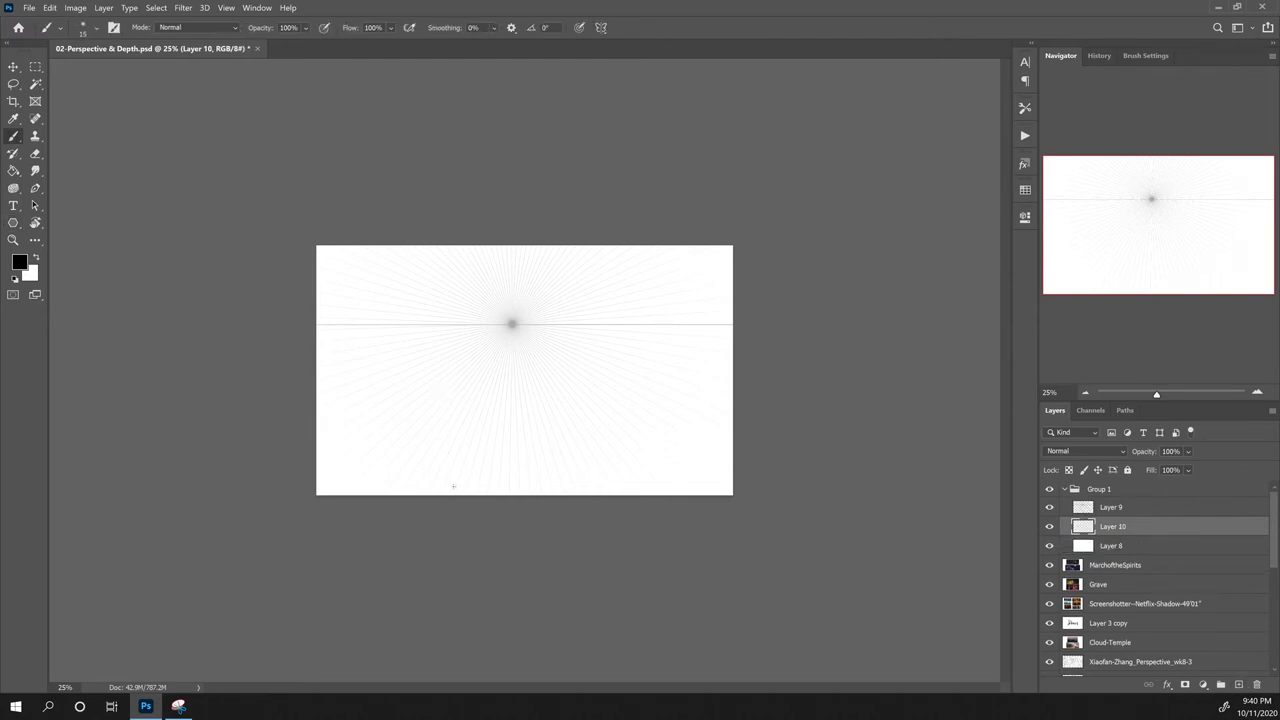
mouse_move(417, 490)
left_mouse_down()
mouse_move(517, 419)
mouse_move(584, 416)
left_mouse_up()
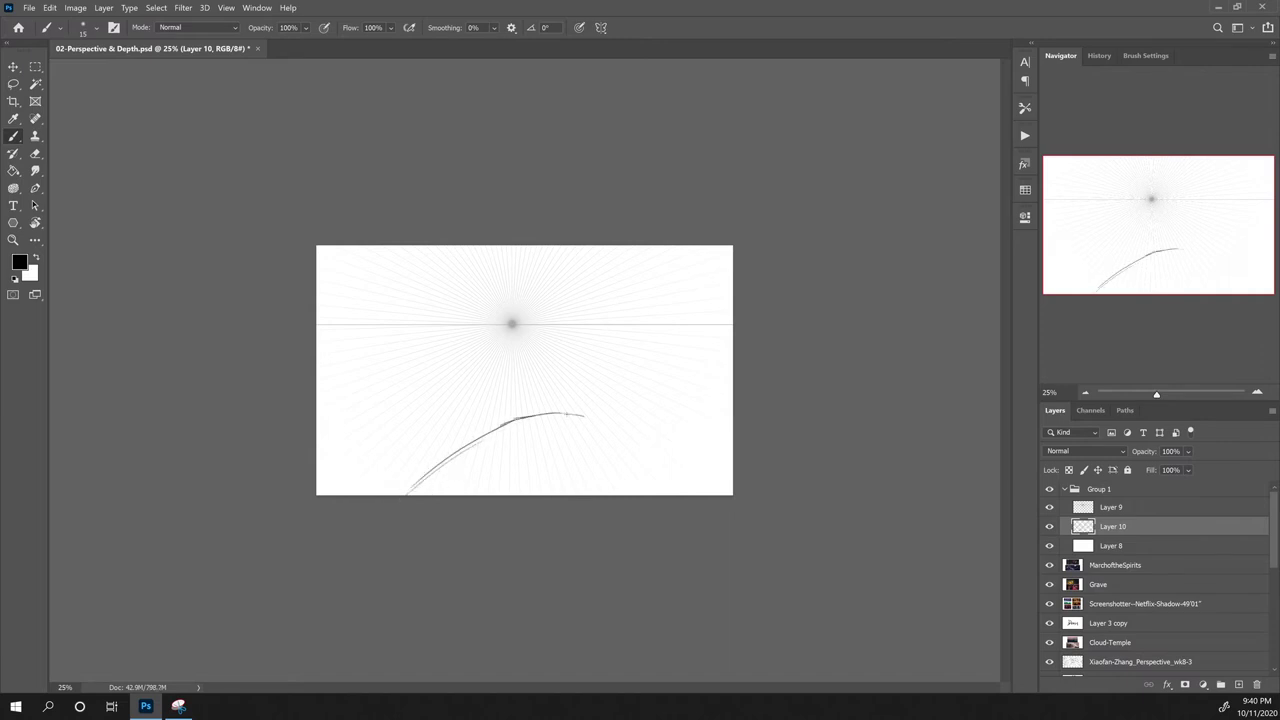
left_click_drag(448, 467, 538, 415)
left_click_drag(428, 482, 500, 432)
key("e")
left_click_drag(427, 478, 540, 414)
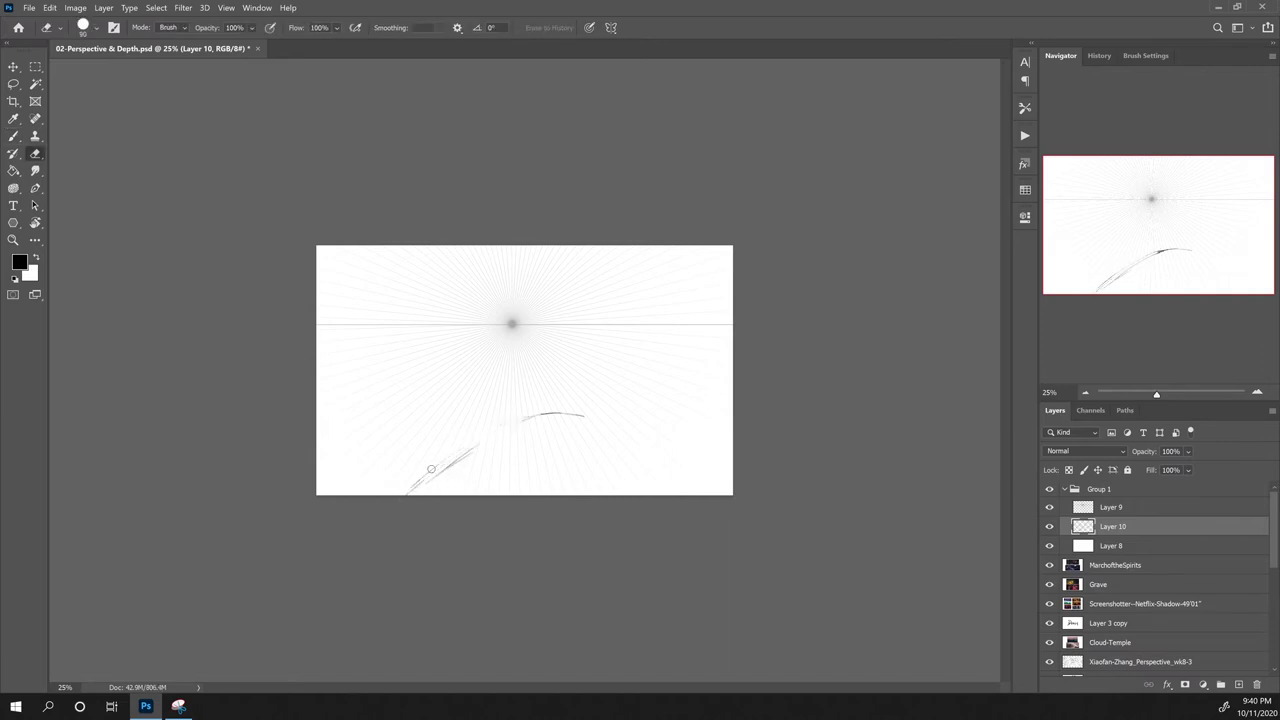
Step: Redraw the cliff outline with a raised rocky tip and an undercut edge running down to the canvas bottom, cleaning up with the eraser
key("b")
mouse_move(418, 492)
left_mouse_down()
mouse_move(470, 450)
mouse_move(458, 460)
mouse_move(560, 410)
mouse_move(616, 424)
mouse_move(612, 460)
mouse_move(586, 495)
left_mouse_up()
mouse_move(562, 414)
left_mouse_down()
mouse_move(580, 391)
mouse_move(615, 387)
mouse_move(622, 434)
left_mouse_up()
mouse_move(618, 390)
left_mouse_down()
mouse_move(574, 388)
mouse_move(562, 412)
mouse_move(474, 447)
mouse_move(516, 427)
left_mouse_up()
key("e")
key("b")
left_click_drag(452, 459, 566, 415)
mouse_move(562, 416)
left_mouse_down()
mouse_move(598, 386)
mouse_move(574, 398)
mouse_move(585, 385)
mouse_move(562, 410)
mouse_move(614, 389)
mouse_move(626, 446)
mouse_move(585, 494)
mouse_move(606, 471)
left_mouse_up()
key("e")
key("b")
key("e")
key("b")
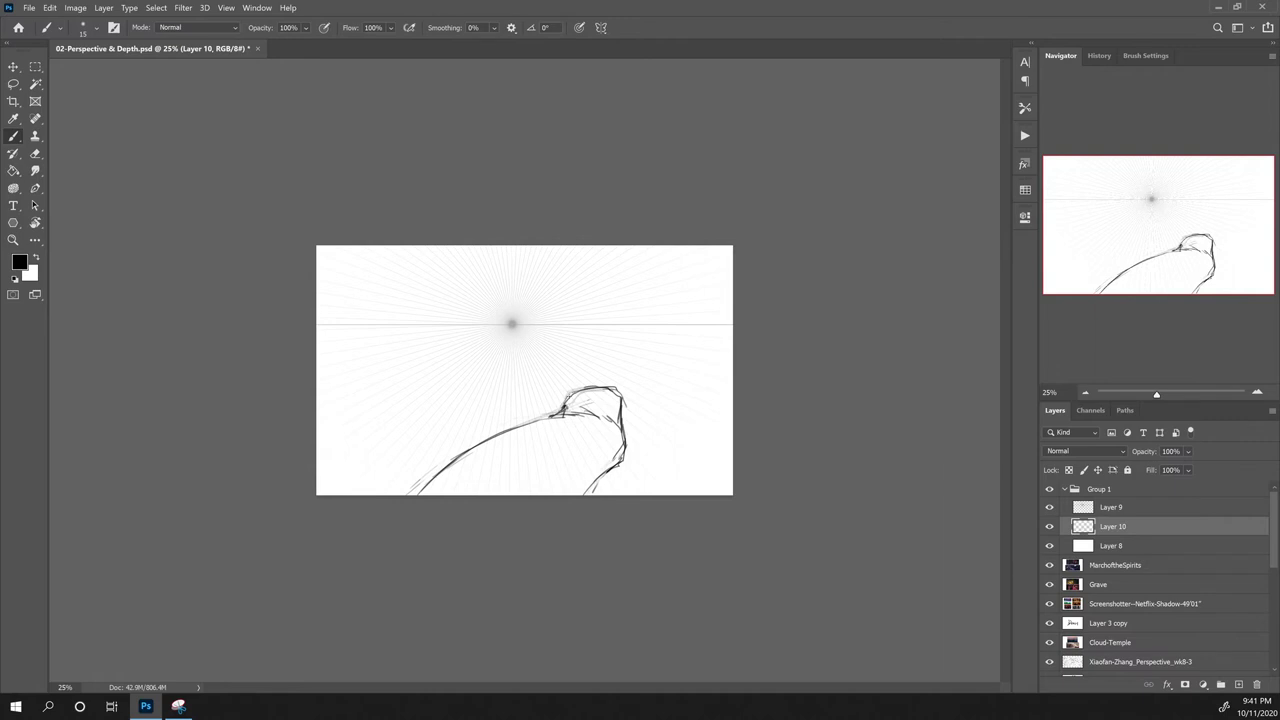
Step: Sketch a bent tree trunk growing from the cliff's rocky tip, with a forked branch rising on its right to the horizon line
mouse_move(588, 388)
left_mouse_down()
mouse_move(616, 395)
mouse_move(620, 419)
left_mouse_up()
key("e")
key("b")
mouse_move(590, 381)
left_mouse_down()
mouse_move(540, 405)
mouse_move(550, 384)
left_mouse_up()
key("e")
key("b")
key("e")
key("b")
mouse_move(556, 386)
left_mouse_down()
mouse_move(544, 407)
mouse_move(616, 388)
mouse_move(619, 419)
left_mouse_up()
mouse_move(617, 391)
left_mouse_down()
mouse_move(624, 422)
mouse_move(585, 388)
left_mouse_up()
key("e")
mouse_move(613, 391)
left_mouse_down()
mouse_move(584, 389)
mouse_move(607, 382)
mouse_move(622, 406)
mouse_move(514, 376)
mouse_move(528, 398)
mouse_move(536, 372)
mouse_move(538, 405)
mouse_move(565, 406)
mouse_move(533, 405)
mouse_move(568, 392)
mouse_move(550, 369)
mouse_move(585, 336)
mouse_move(560, 323)
mouse_move(569, 347)
left_mouse_up()
key("b")
key("e")
key("b")
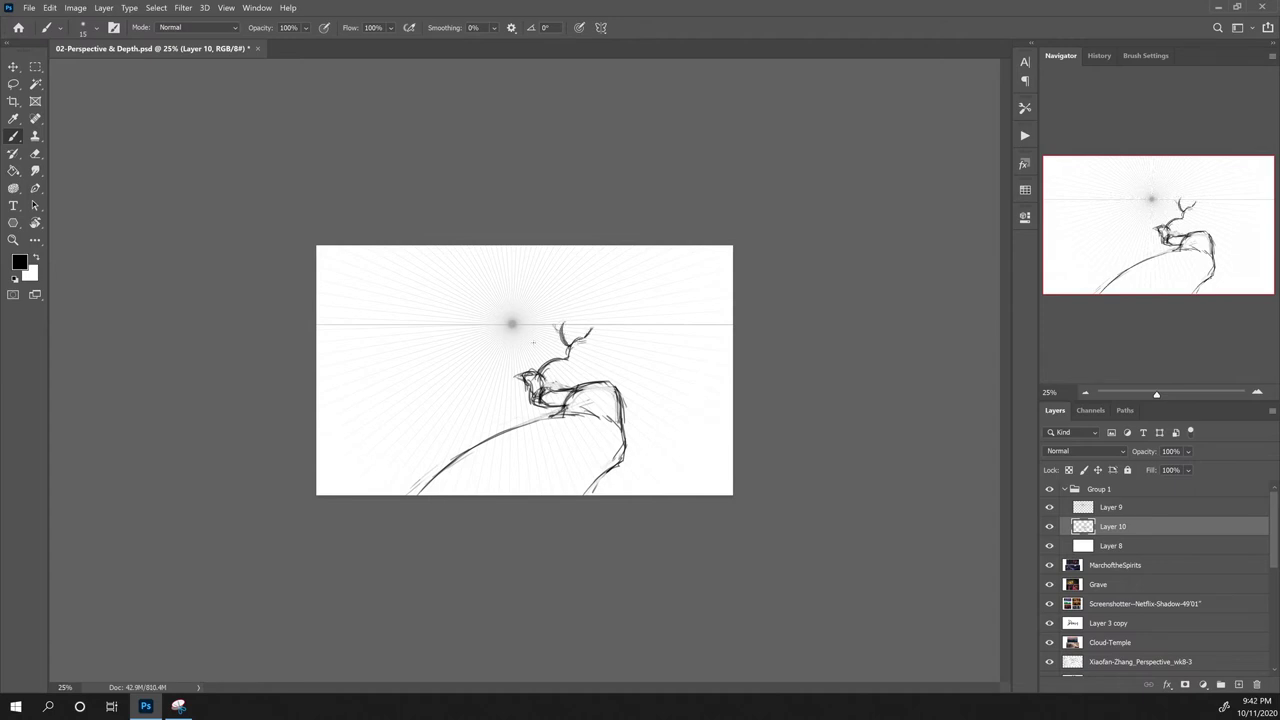
Step: Sketch a long branch reaching left from the trunk and a forked branch rising past the vanishing point, adding smaller twigs to both
left_click_drag(516, 376, 476, 394)
mouse_move(515, 378)
left_mouse_down()
mouse_move(480, 396)
mouse_move(502, 394)
left_mouse_up()
mouse_move(470, 392)
left_mouse_down()
mouse_move(406, 399)
mouse_move(426, 408)
mouse_move(420, 426)
mouse_move(408, 367)
mouse_move(410, 403)
left_mouse_up()
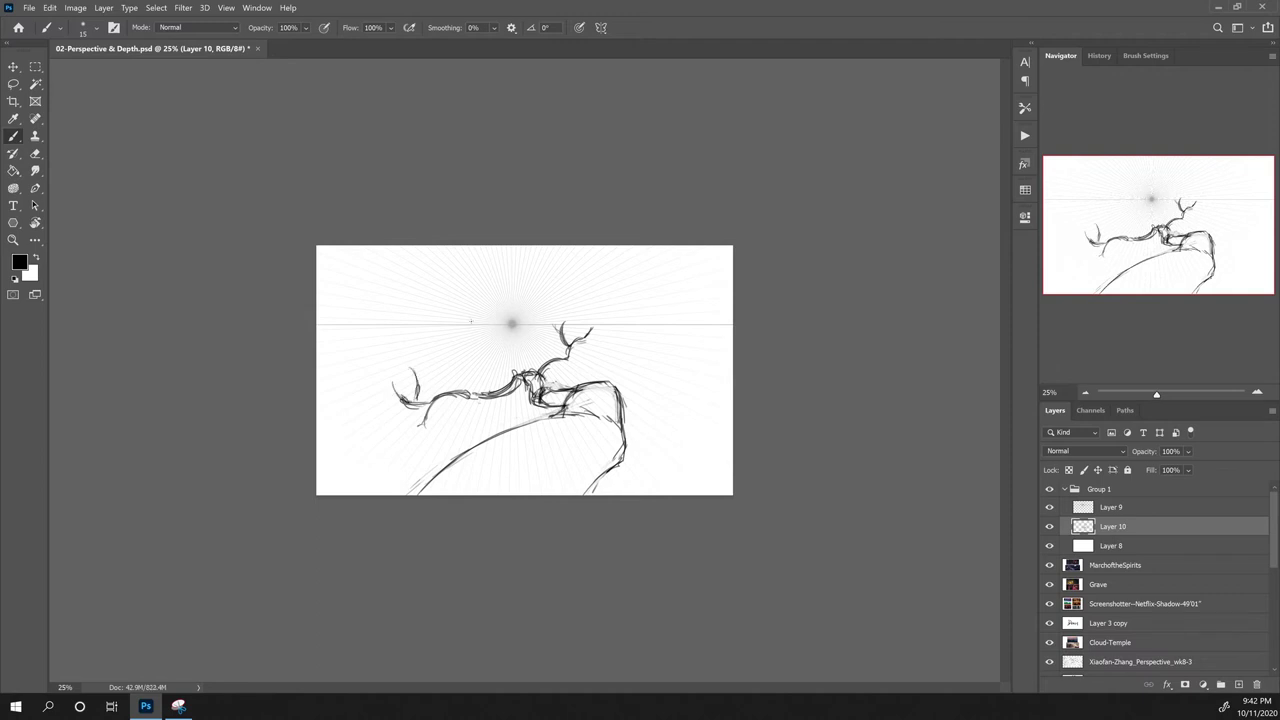
mouse_move(510, 374)
left_mouse_down()
mouse_move(532, 331)
mouse_move(516, 305)
left_mouse_up()
left_click_drag(530, 330, 546, 305)
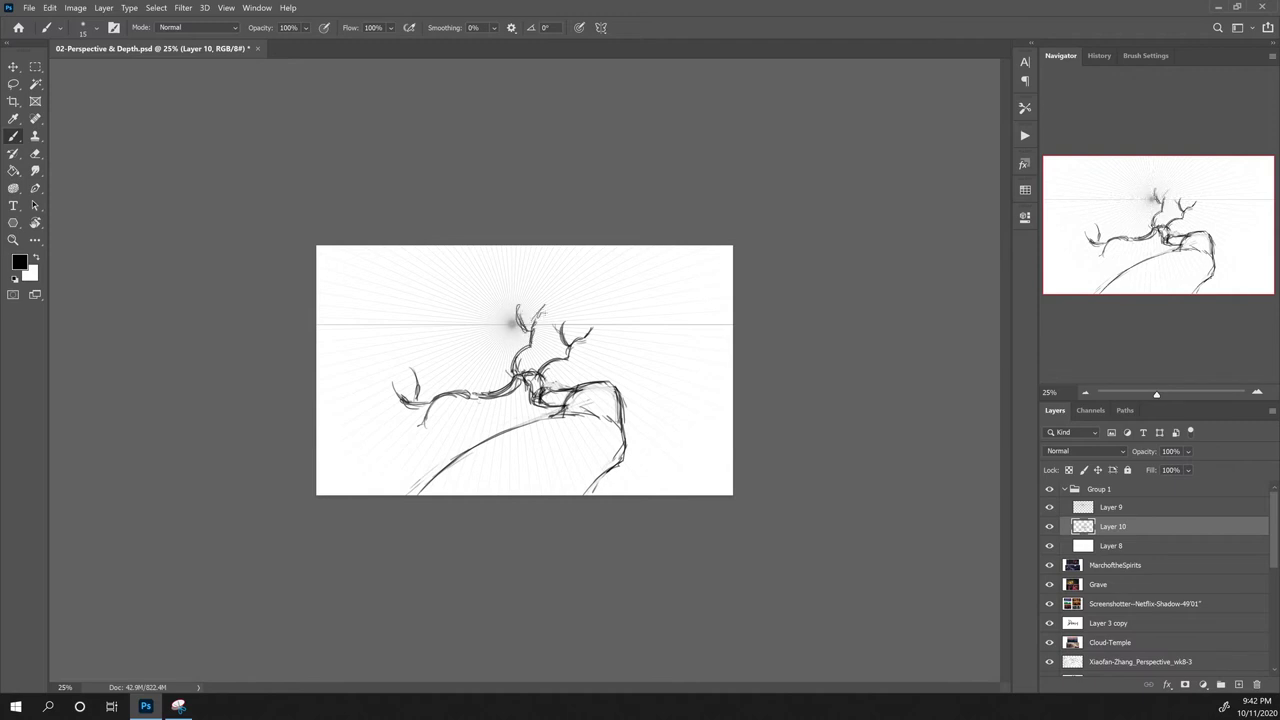
mouse_move(512, 384)
left_mouse_down()
mouse_move(519, 355)
mouse_move(488, 324)
left_mouse_up()
key("e")
key("b")
left_click_drag(444, 364, 462, 390)
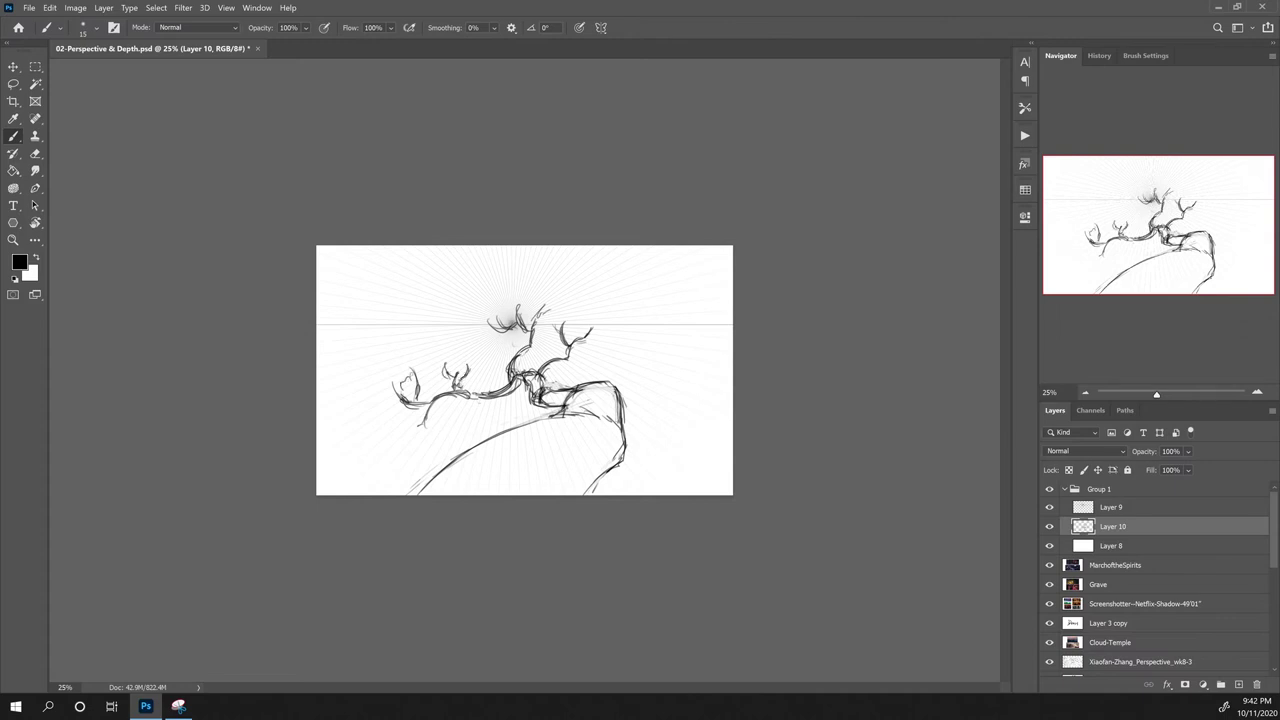
Step: Outline leaf clusters around the tree's left and upper branches, and erase the excess foliage lines at the far left
mouse_move(415, 430)
left_mouse_down()
mouse_move(371, 409)
mouse_move(367, 420)
mouse_move(405, 350)
mouse_move(434, 335)
mouse_move(451, 360)
mouse_move(466, 307)
mouse_move(568, 296)
left_mouse_up()
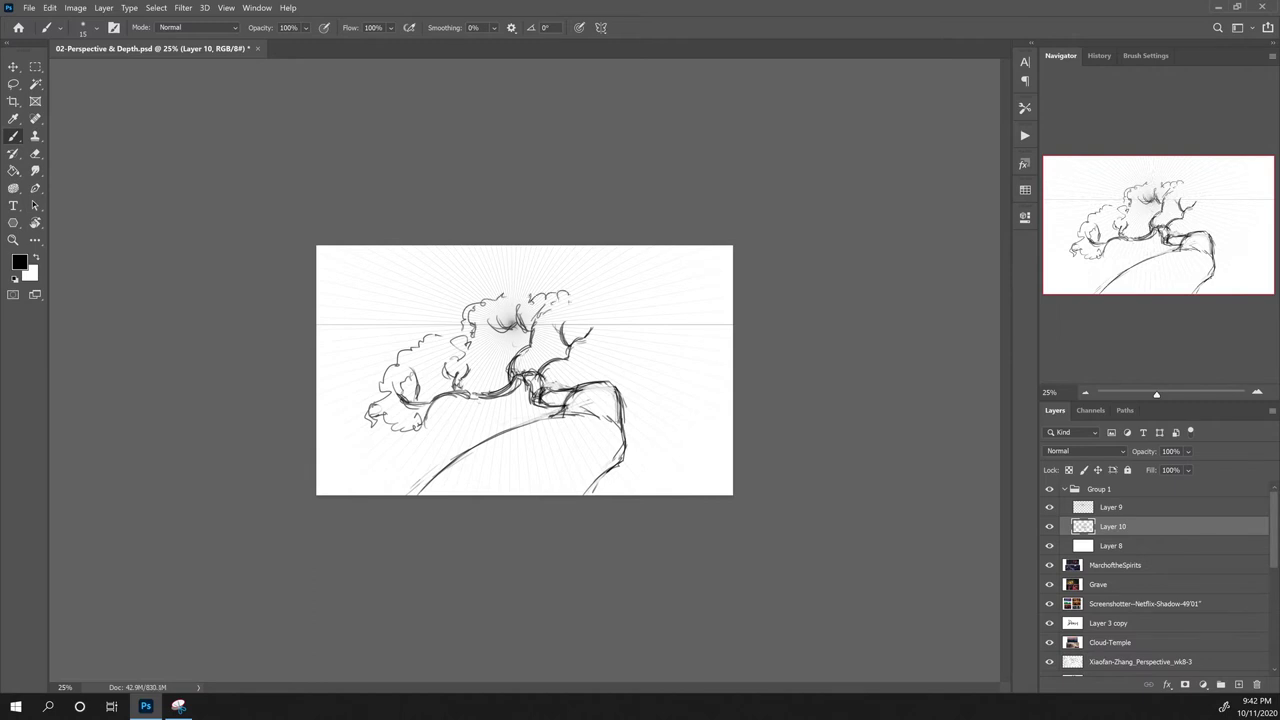
key("e")
mouse_move(372, 398)
left_mouse_down()
mouse_move(376, 424)
mouse_move(371, 401)
mouse_move(394, 420)
mouse_move(424, 408)
mouse_move(396, 382)
left_mouse_up()
key("b")
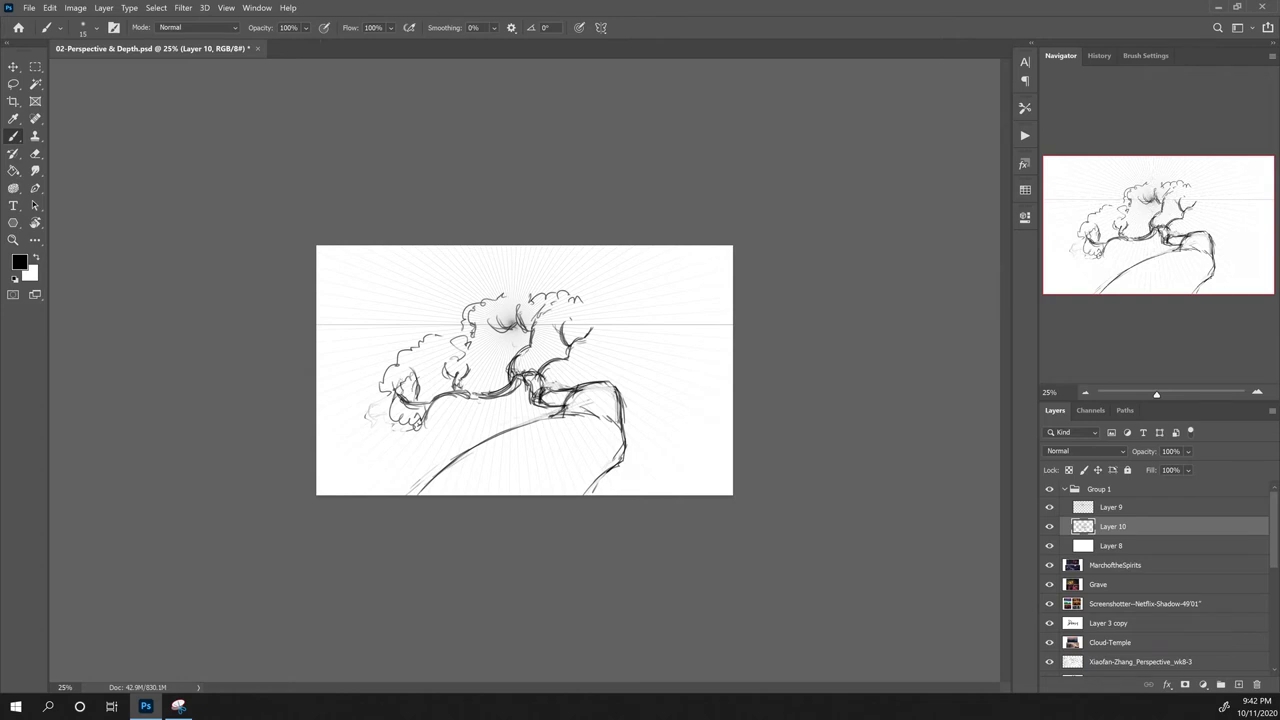
Step: Strengthen the cliff's left edge with extra strokes and add short contour lines across its top surface
mouse_move(398, 494)
left_mouse_down()
mouse_move(480, 438)
mouse_move(522, 432)
left_mouse_up()
left_click_drag(538, 432, 574, 448)
left_click_drag(556, 404, 598, 414)
mouse_move(582, 408)
left_mouse_down()
mouse_move(618, 422)
mouse_move(624, 406)
left_mouse_up()
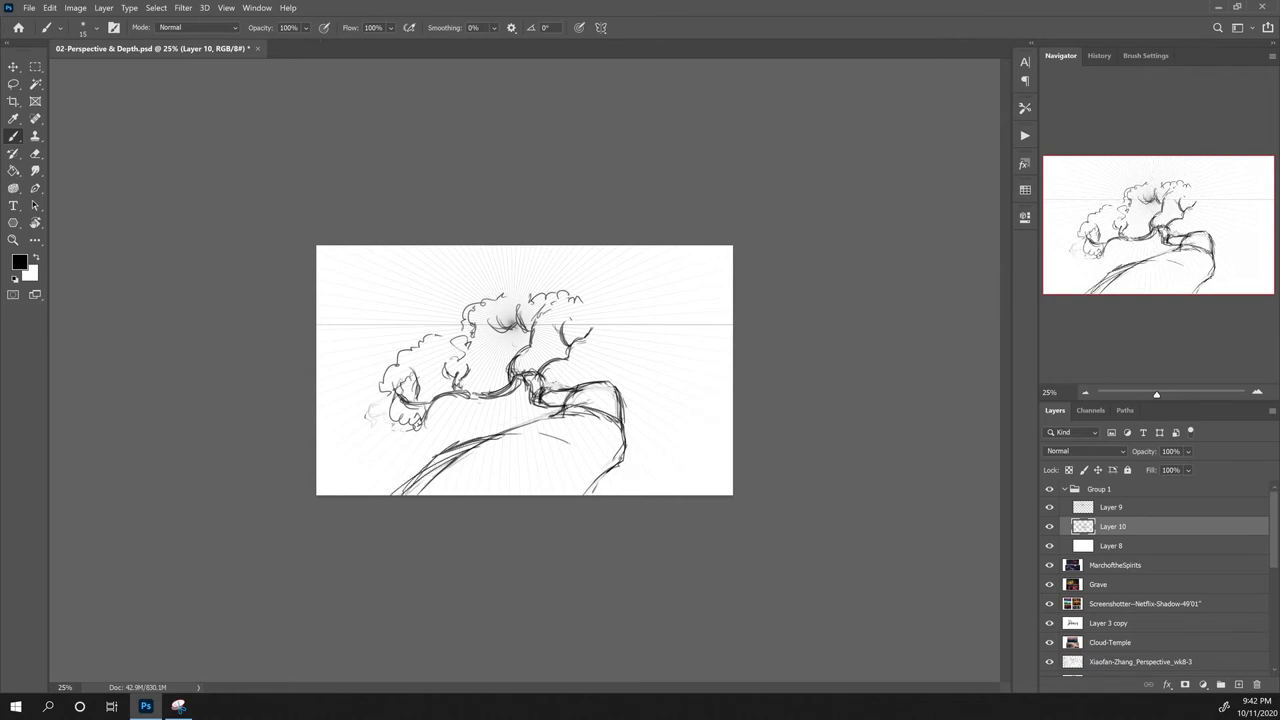
Step: Complete the tree's crown and right-hand foliage with leafy outlines, add inner shading strokes, and soften the lines beneath with the eraser
left_click_drag(500, 300, 536, 280)
mouse_move(482, 352)
left_mouse_down()
mouse_move(532, 332)
mouse_move(500, 344)
mouse_move(508, 316)
left_mouse_up()
key("e")
key("b")
mouse_move(502, 324)
left_mouse_down()
mouse_move(516, 320)
mouse_move(490, 288)
left_mouse_up()
left_click_drag(486, 288, 532, 278)
mouse_move(540, 334)
left_mouse_down()
mouse_move(600, 326)
mouse_move(568, 350)
left_mouse_up()
key("e")
mouse_move(481, 346)
left_mouse_down()
mouse_move(516, 338)
mouse_move(434, 394)
mouse_move(448, 386)
left_mouse_up()
key("b")
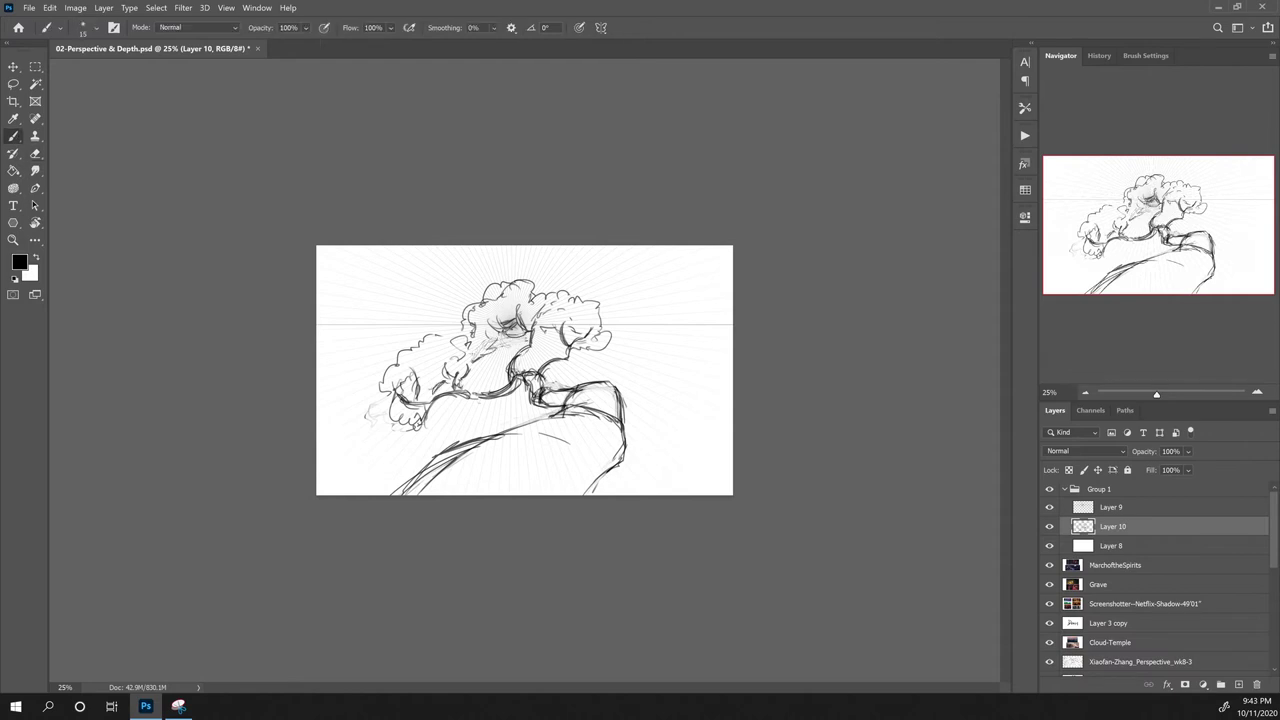
Step: Thicken the tree's upper and right branches beneath the crown, erasing overlapping lines between them
mouse_move(562, 352)
left_mouse_down()
mouse_move(534, 341)
mouse_move(556, 340)
mouse_move(506, 348)
mouse_move(532, 346)
mouse_move(506, 376)
mouse_move(478, 362)
mouse_move(476, 394)
mouse_move(506, 396)
mouse_move(494, 402)
mouse_move(507, 385)
left_mouse_up()
key("e")
mouse_move(518, 330)
left_mouse_down()
mouse_move(512, 346)
mouse_move(484, 342)
mouse_move(506, 345)
mouse_move(500, 326)
mouse_move(524, 333)
mouse_move(556, 358)
mouse_move(534, 380)
mouse_move(566, 372)
left_mouse_up()
key("b")
key("e")
key("b")
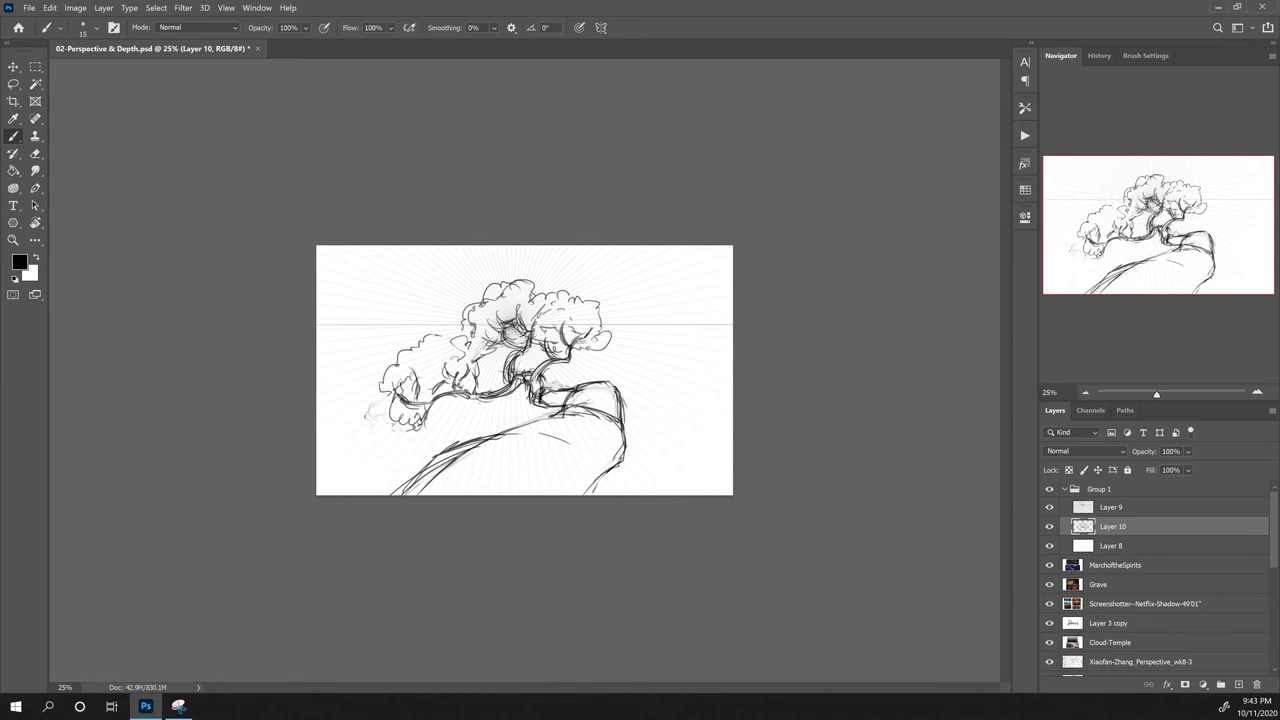
Step: Refine the trunk's base and the lines under the crown, and erase the doubled lines along the cliff's left edge
key("e")
key("b")
mouse_move(518, 385)
left_mouse_down()
mouse_move(530, 379)
mouse_move(509, 398)
mouse_move(546, 404)
mouse_move(590, 383)
mouse_move(573, 403)
left_mouse_up()
key("e")
key("b")
key("e")
mouse_move(515, 357)
left_mouse_down()
mouse_move(508, 378)
mouse_move(506, 330)
mouse_move(484, 342)
left_mouse_up()
key("b")
key("e")
key("b")
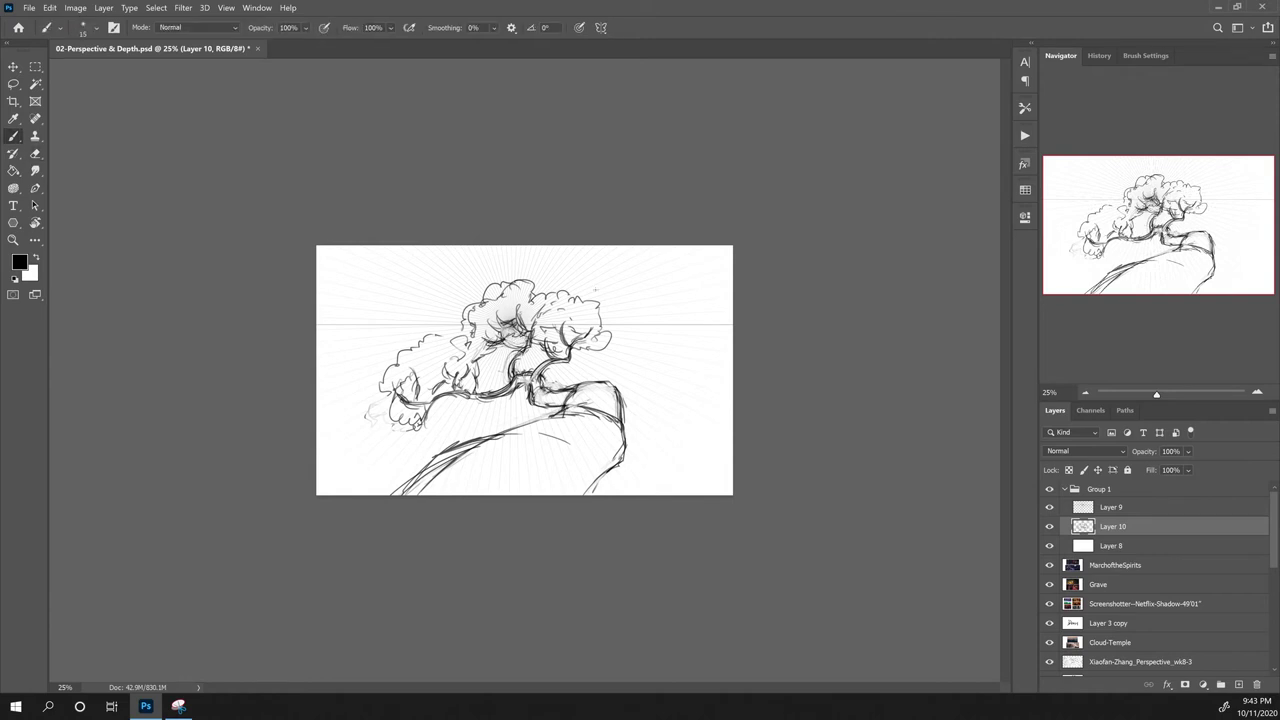
key("e")
left_click_drag(444, 472, 478, 451)
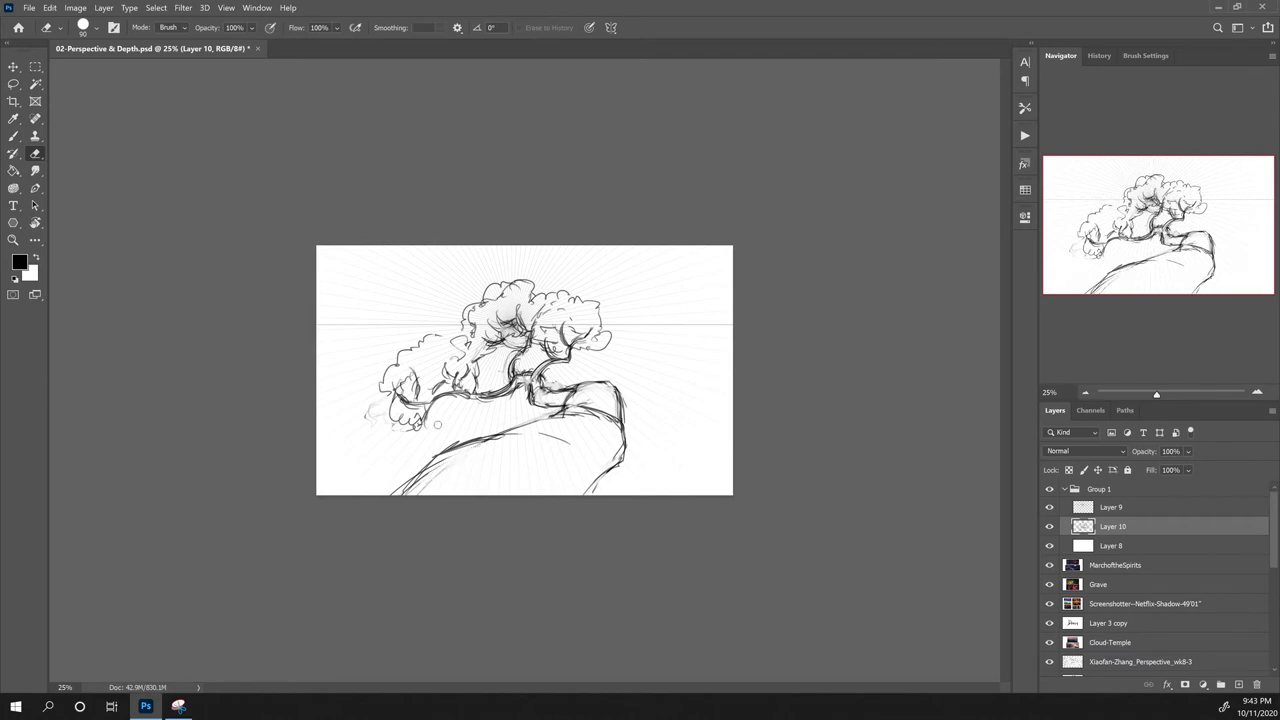
Step: Sketch large foreground leaves and grass blades in both lower corners, and darken the cliff's outline between them
key("b")
left_click_drag(318, 372, 349, 376)
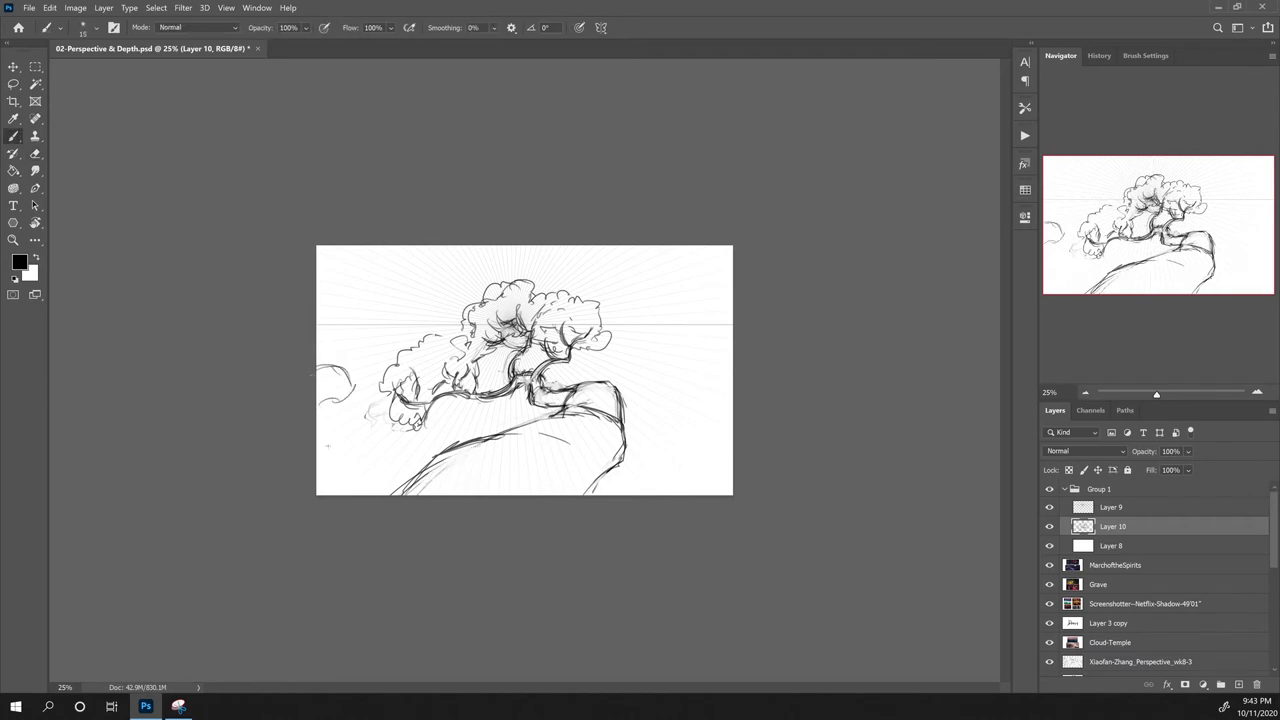
mouse_move(360, 496)
left_mouse_down()
mouse_move(380, 410)
mouse_move(366, 454)
mouse_move(352, 392)
mouse_move(386, 432)
left_mouse_up()
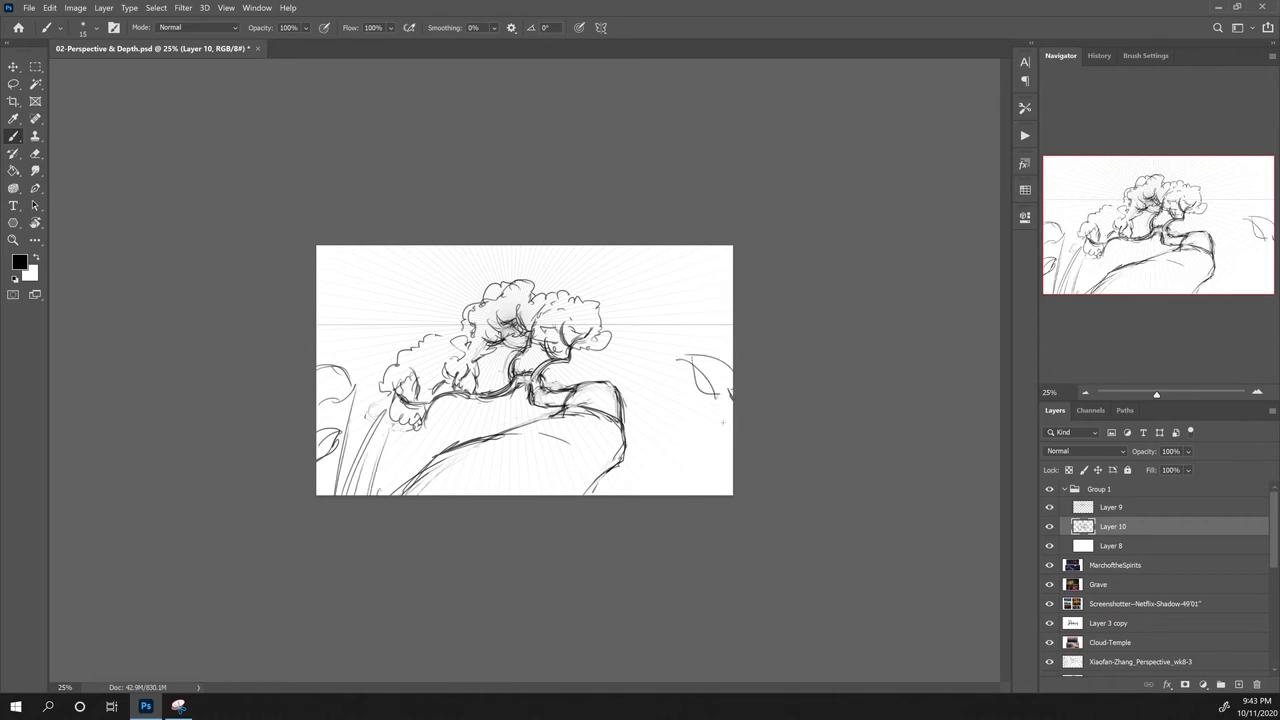
mouse_move(646, 495)
left_mouse_down()
mouse_move(662, 398)
mouse_move(660, 428)
mouse_move(712, 418)
left_mouse_up()
left_click_drag(596, 495, 658, 432)
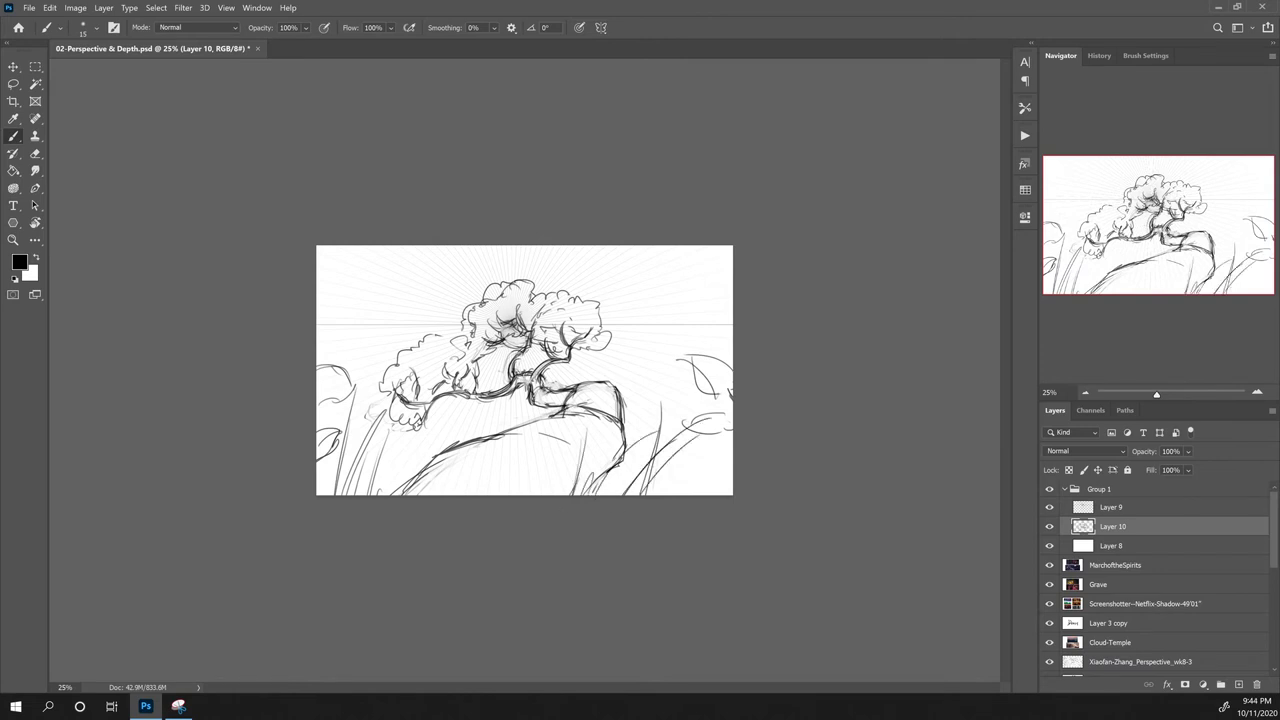
left_click_drag(398, 482, 408, 437)
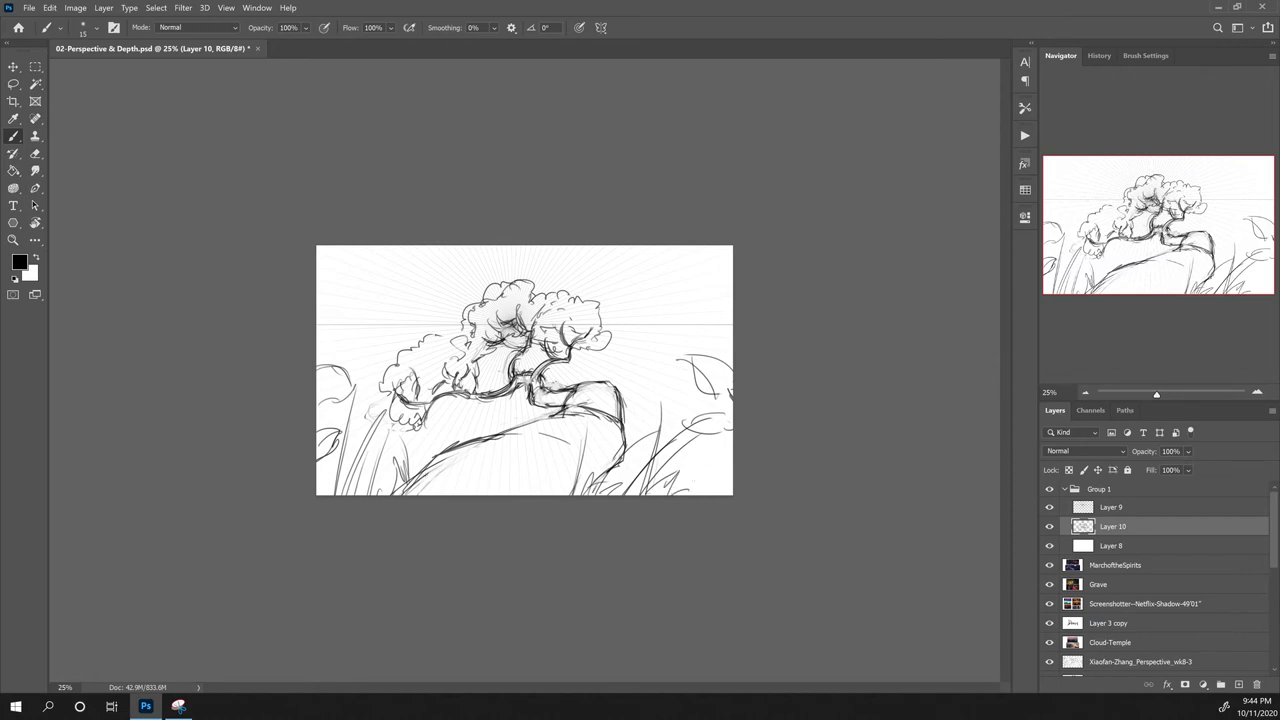
mouse_move(402, 490)
left_mouse_down()
mouse_move(504, 437)
mouse_move(556, 431)
left_mouse_up()
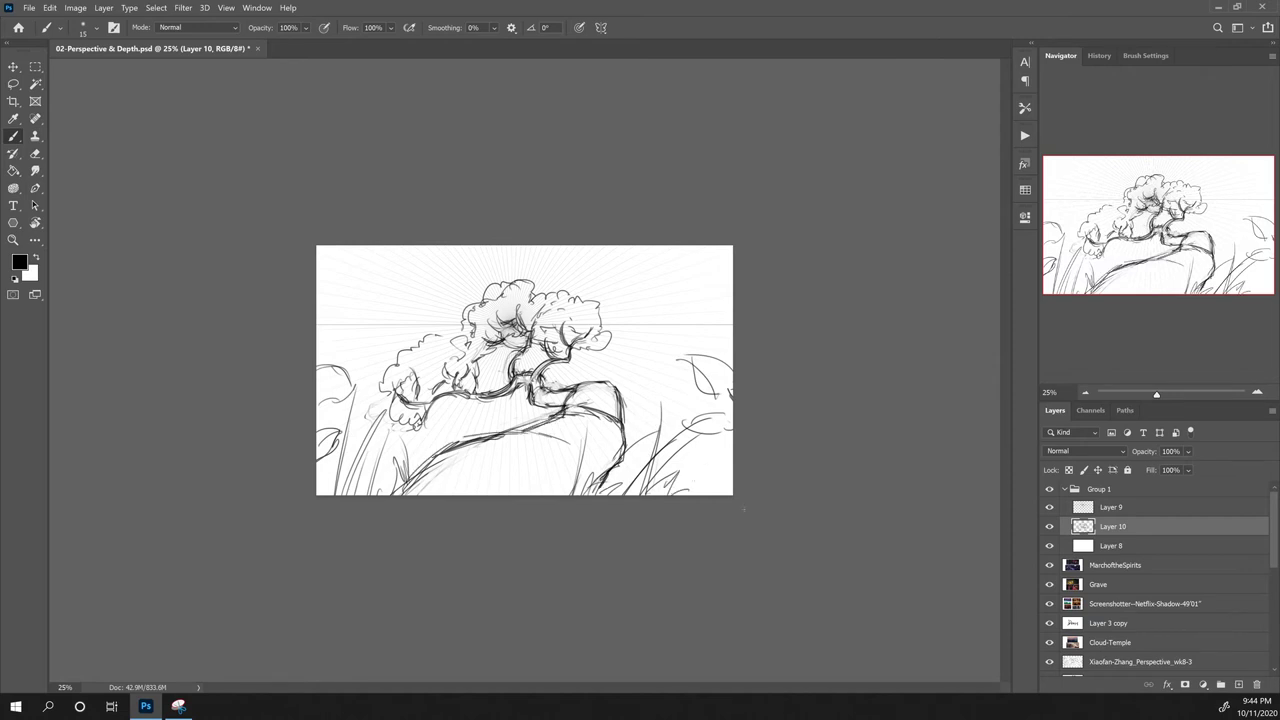
left_click_drag(698, 495, 720, 450)
left_click_drag(706, 495, 732, 458)
Step: Add a new layer directly above Layer 8 and set the foreground color to the muted blue 7e8da7
left_click(1126, 547)
left_click(1238, 684)
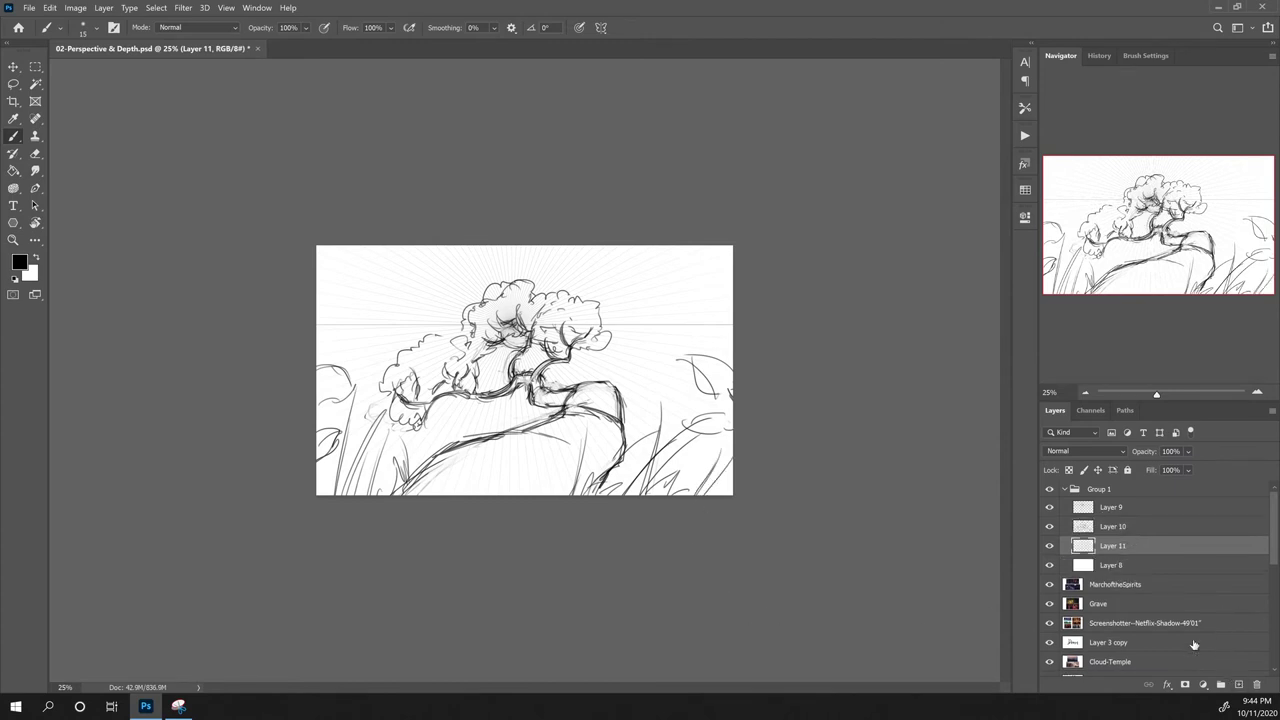
left_click(19, 261)
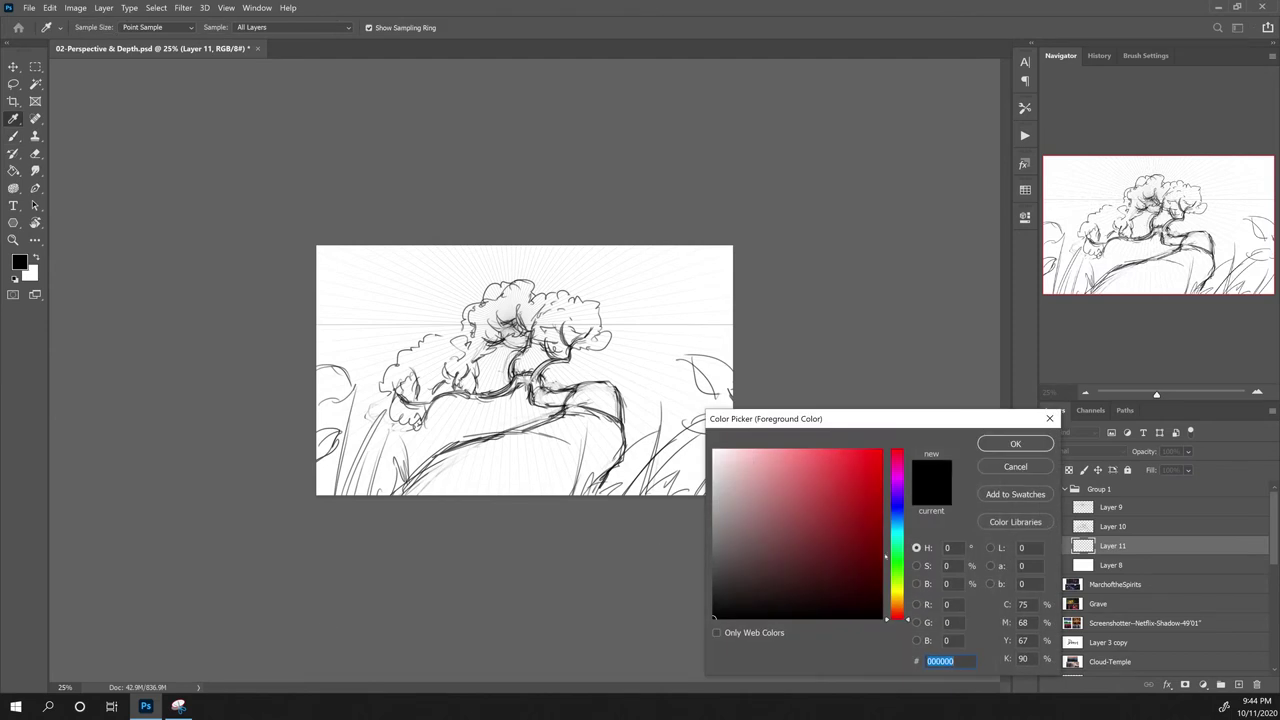
left_click_drag(897, 505, 898, 515)
mouse_move(771, 539)
left_mouse_down()
mouse_move(768, 491)
mouse_move(754, 507)
left_mouse_up()
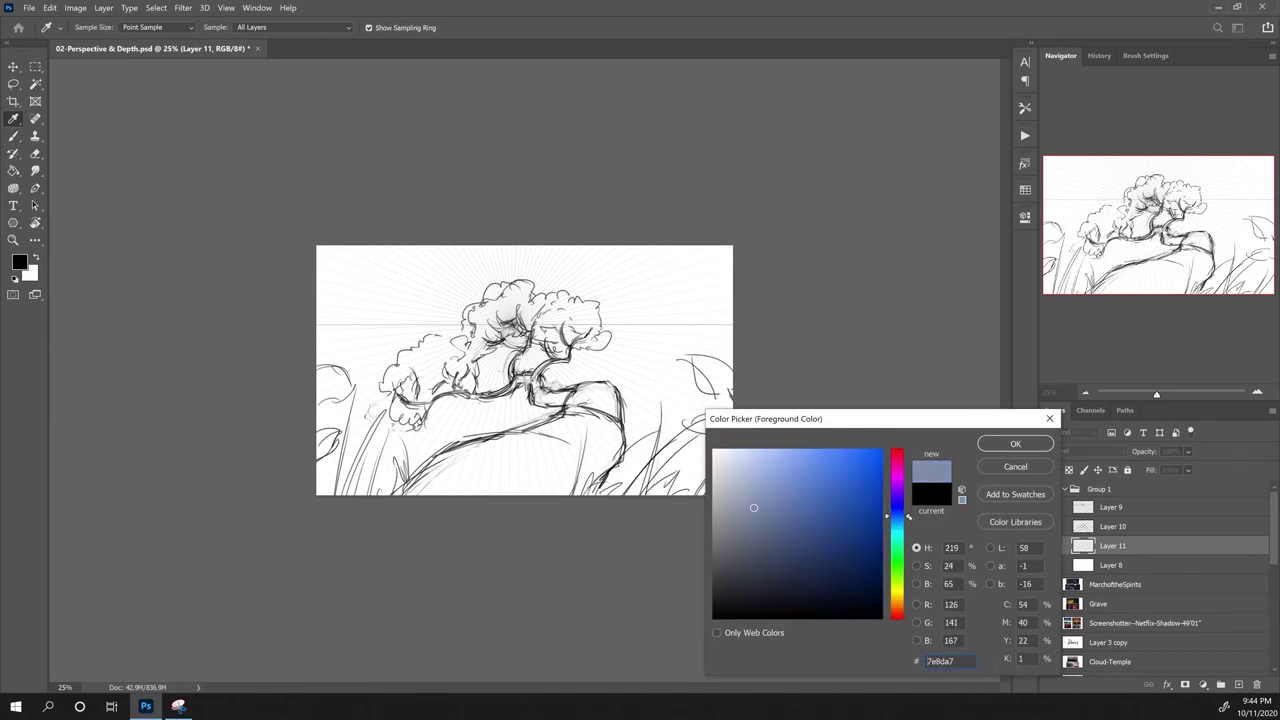
key("Return")
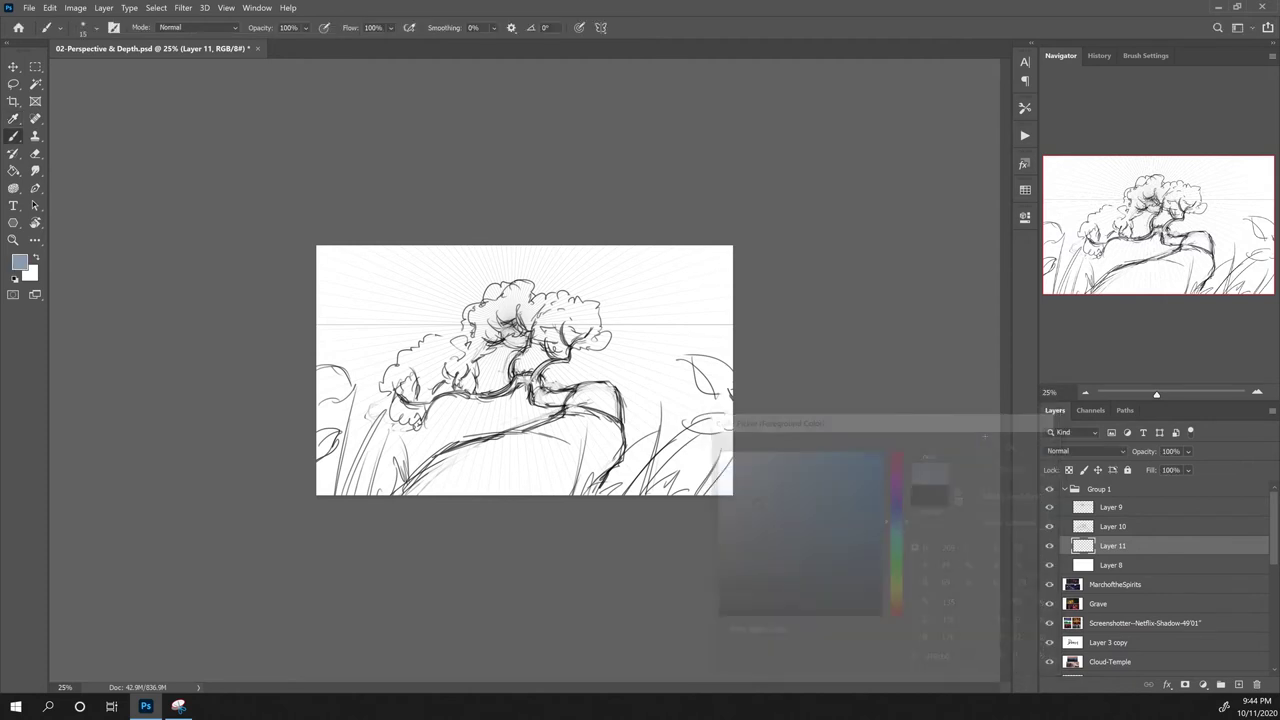
Step: Switch to a soft round brush at size 1400 and paint the muted blue across the whole canvas behind the sketch
right_click(544, 436)
double_click(716, 527)
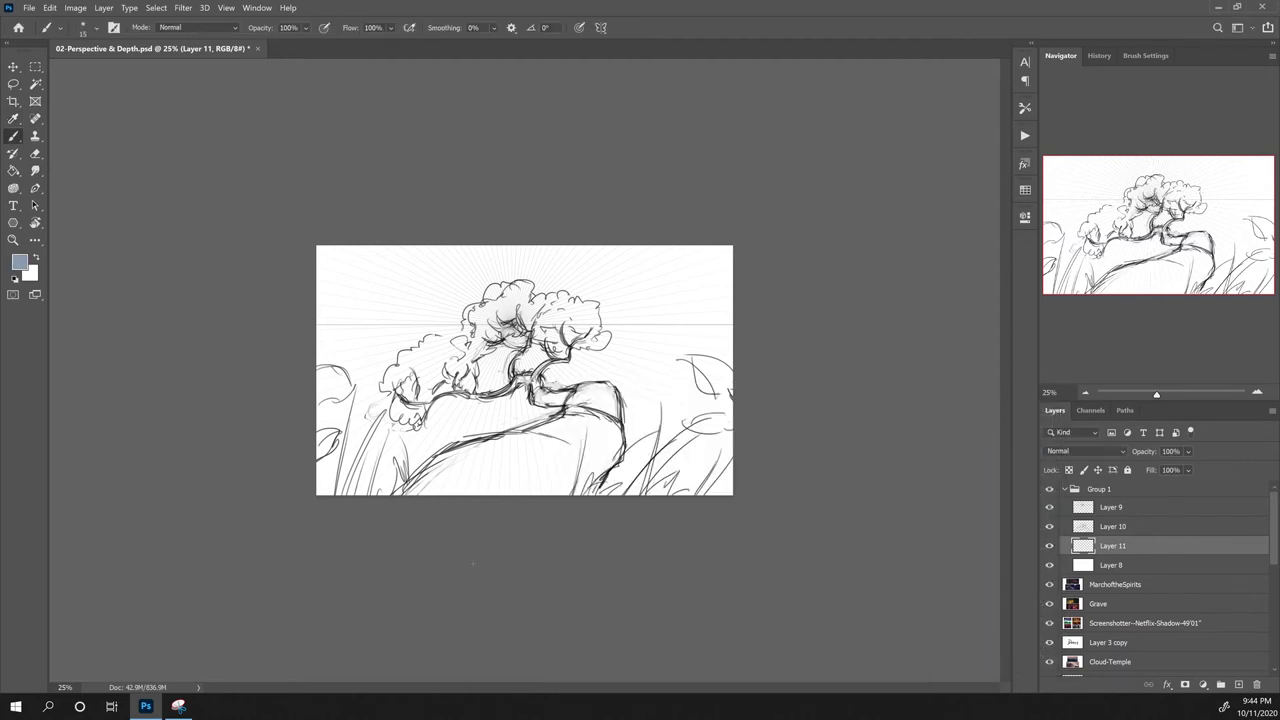
key("bracketright")
key("bracketright")
key("bracketright")
key("bracketright")
key("bracketright")
key("bracketright")
key("bracketright")
key("bracketright")
key("bracketright")
key("bracketright")
key("bracketright")
key("bracketright")
key("bracketright")
key("bracketright")
key("bracketright")
key("bracketright")
key("bracketright")
key("bracketright")
mouse_move(610, 488)
left_mouse_down()
mouse_move(700, 476)
mouse_move(395, 482)
mouse_move(755, 488)
mouse_move(420, 470)
mouse_move(340, 360)
mouse_move(355, 290)
mouse_move(690, 440)
mouse_move(420, 320)
mouse_move(445, 283)
mouse_move(690, 265)
left_mouse_up()
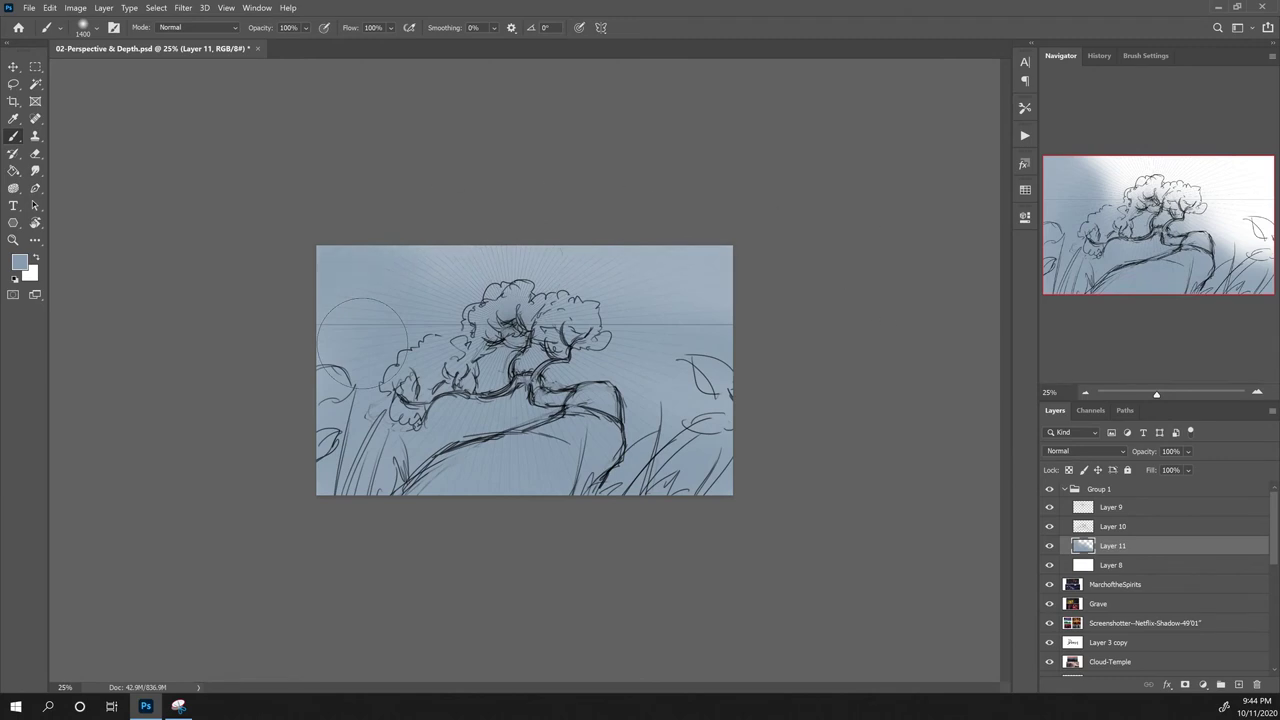
Step: Set the foreground color to the warm cream ffedcb and paint a soft glow over the sky's upper-right area
left_click(20, 262)
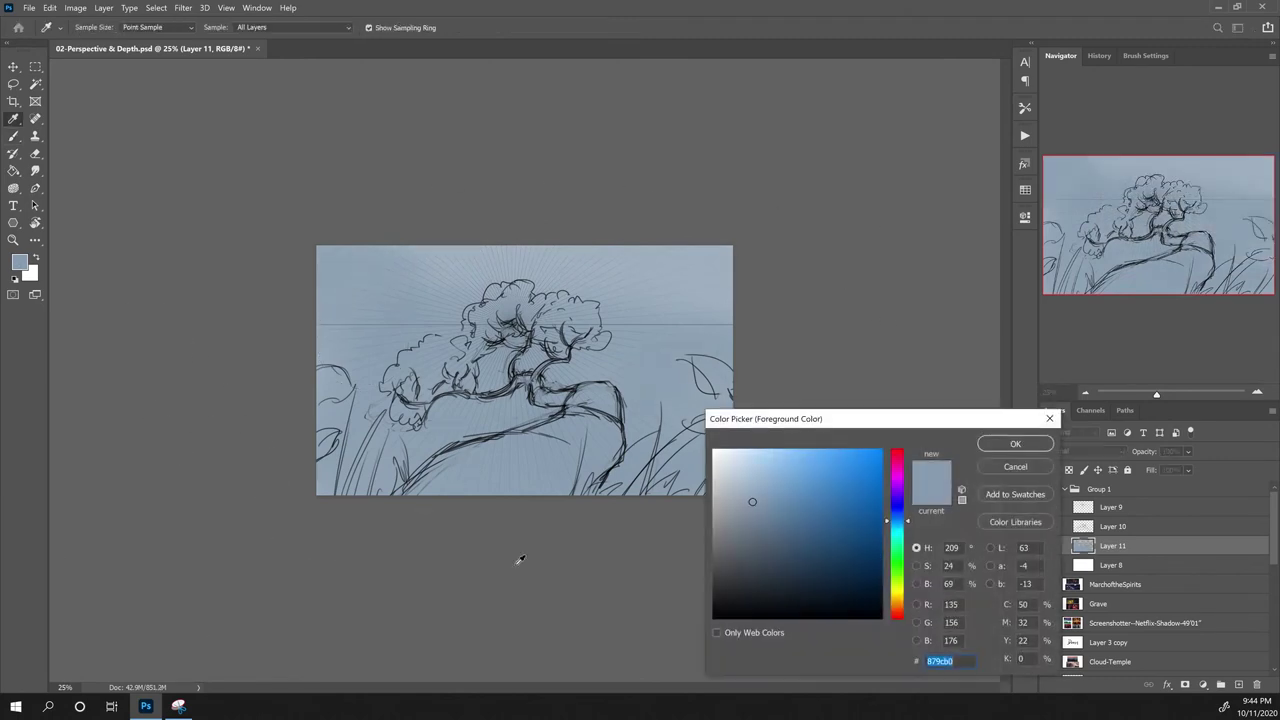
left_click(901, 590)
left_click(768, 450)
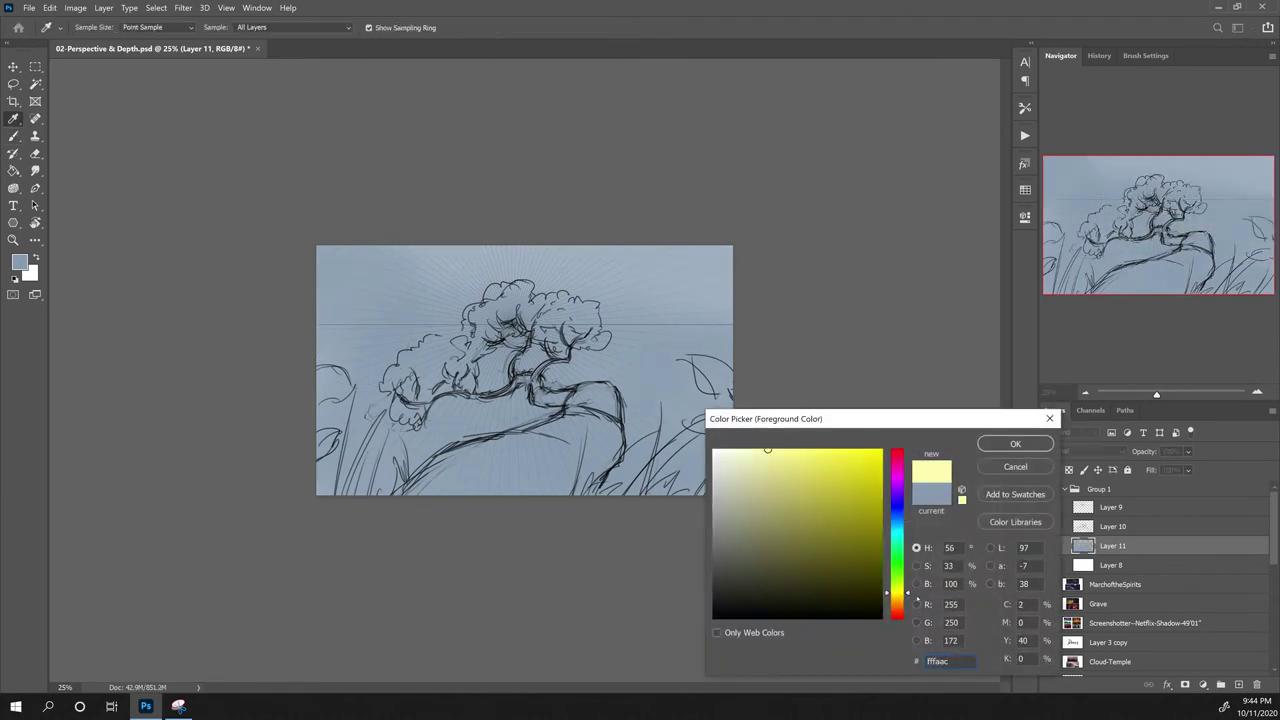
left_click(902, 603)
left_click_drag(767, 449, 747, 437)
left_click(1007, 446)
key("b")
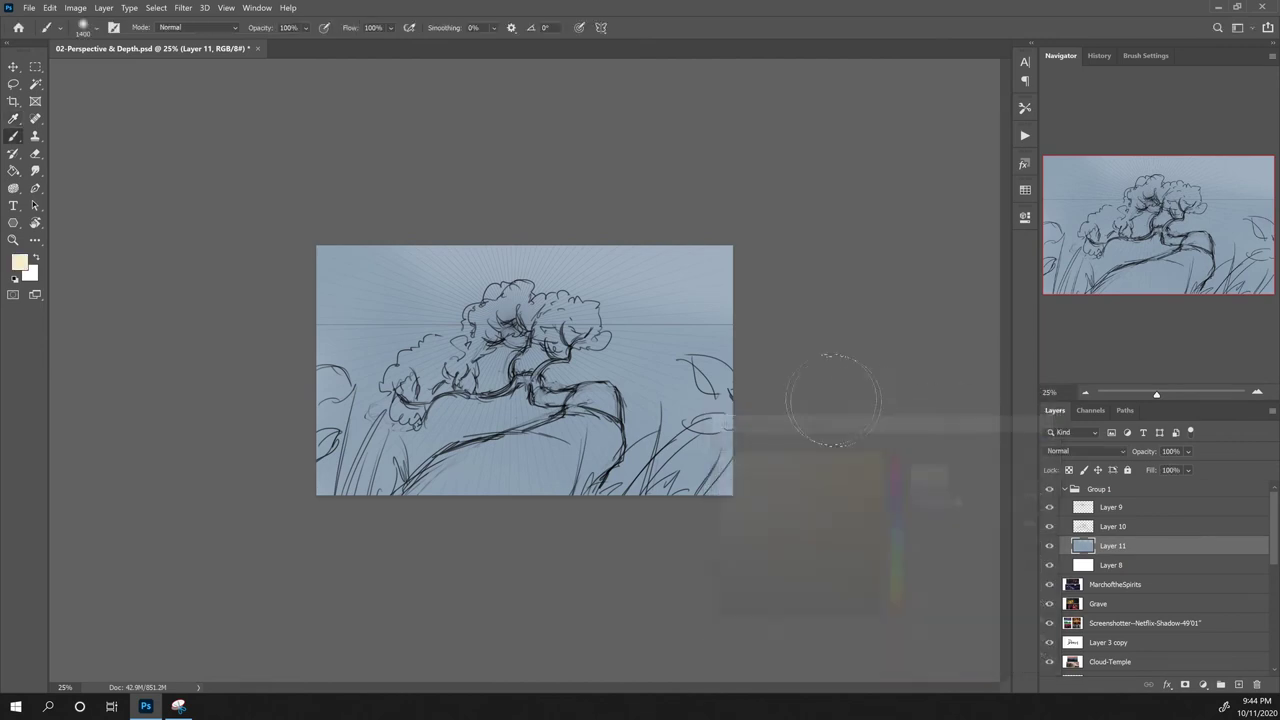
mouse_move(708, 271)
left_mouse_down()
mouse_move(738, 275)
mouse_move(730, 255)
mouse_move(381, 300)
mouse_move(392, 270)
mouse_move(756, 278)
mouse_move(708, 346)
left_mouse_up()
Step: Choose a slightly paler cream, spread it across the sky, and blend sampled blue-gray into the area around the cliff
left_click(19, 261)
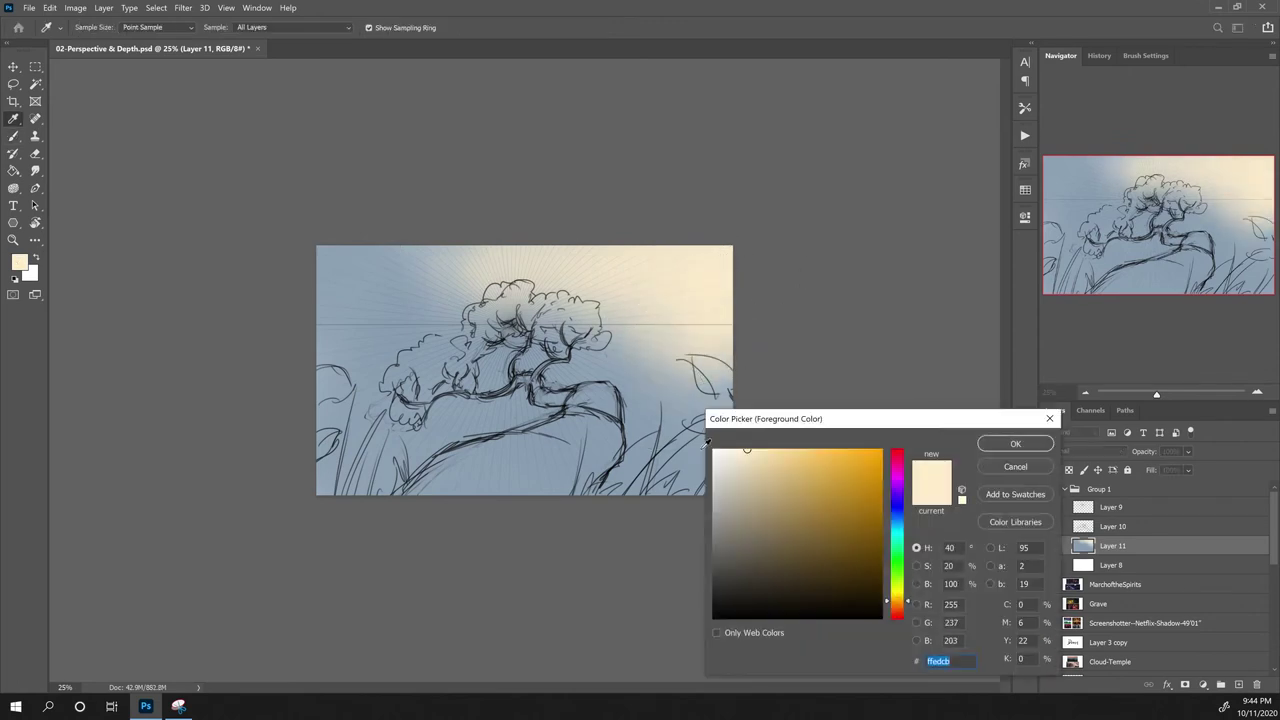
left_click(737, 453)
left_click(1013, 446)
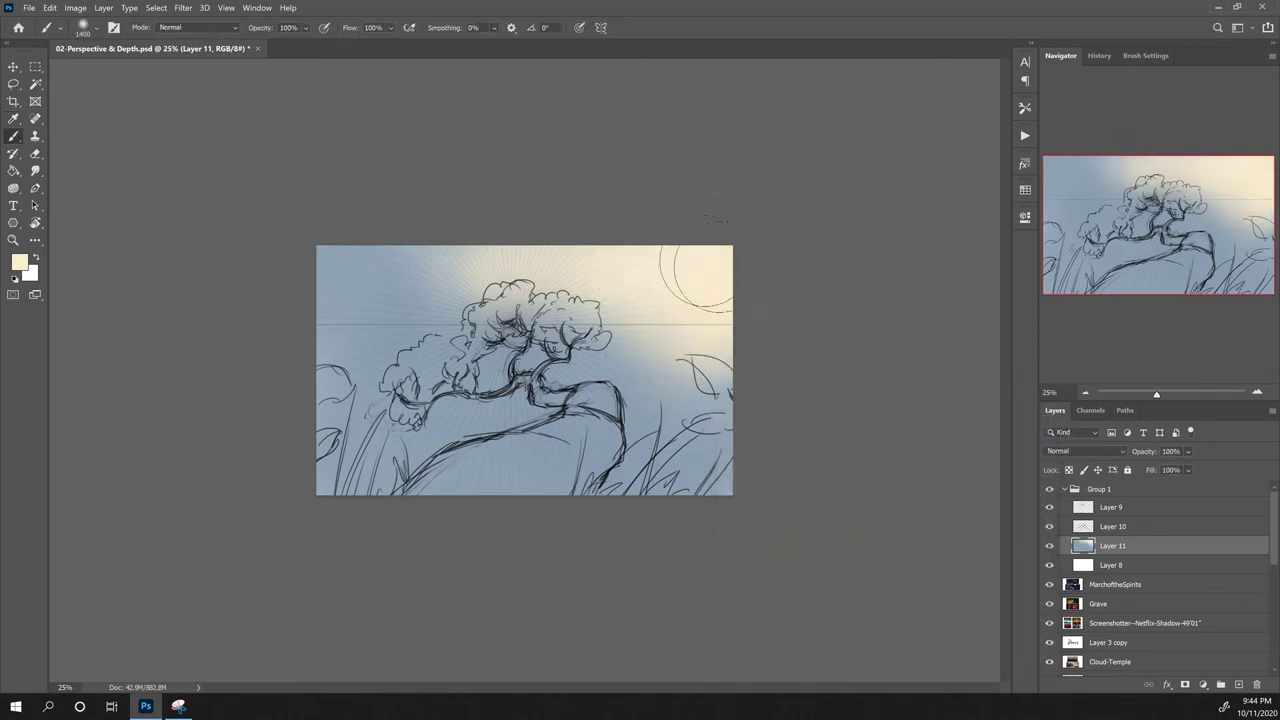
mouse_move(532, 240)
left_mouse_down()
mouse_move(392, 265)
mouse_move(543, 288)
mouse_move(712, 340)
mouse_move(522, 380)
mouse_move(597, 320)
mouse_move(682, 350)
mouse_move(672, 385)
mouse_move(722, 370)
mouse_move(532, 420)
mouse_move(462, 390)
mouse_move(407, 305)
mouse_move(355, 310)
mouse_move(382, 420)
mouse_move(707, 421)
left_mouse_up()
left_click(682, 383, "alt")
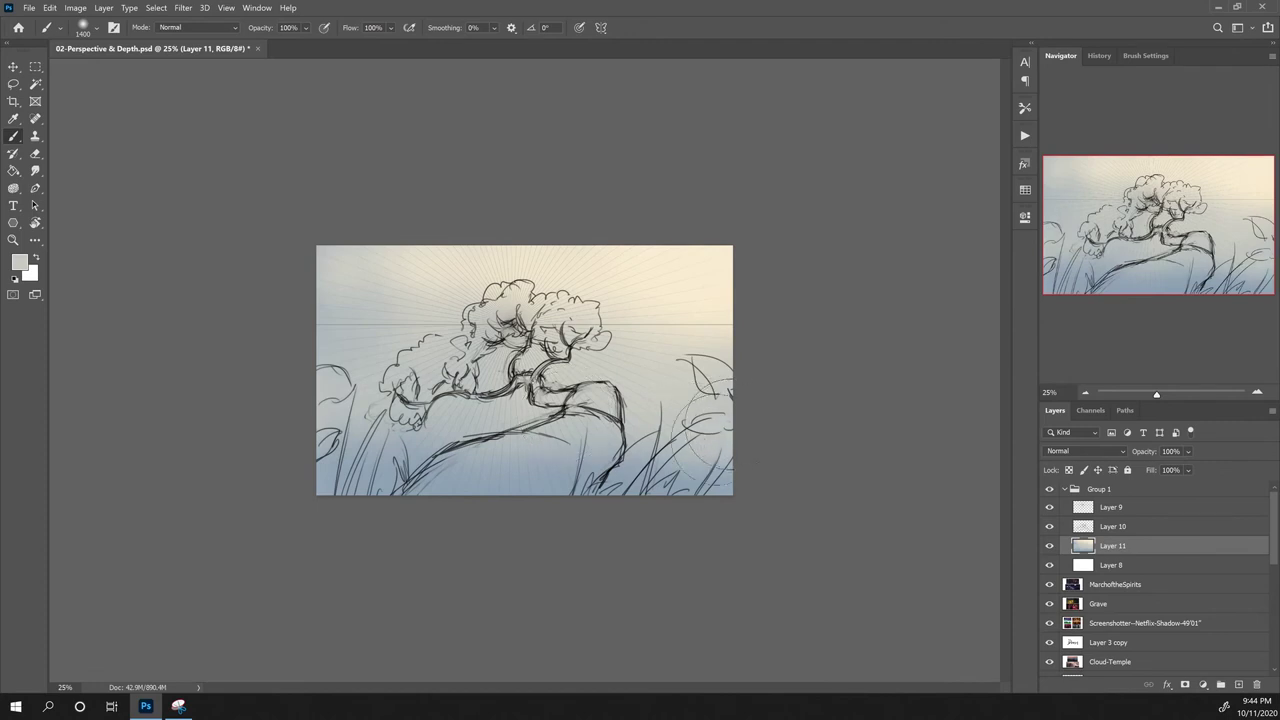
left_click(419, 451, "alt")
left_click_drag(430, 443, 571, 431)
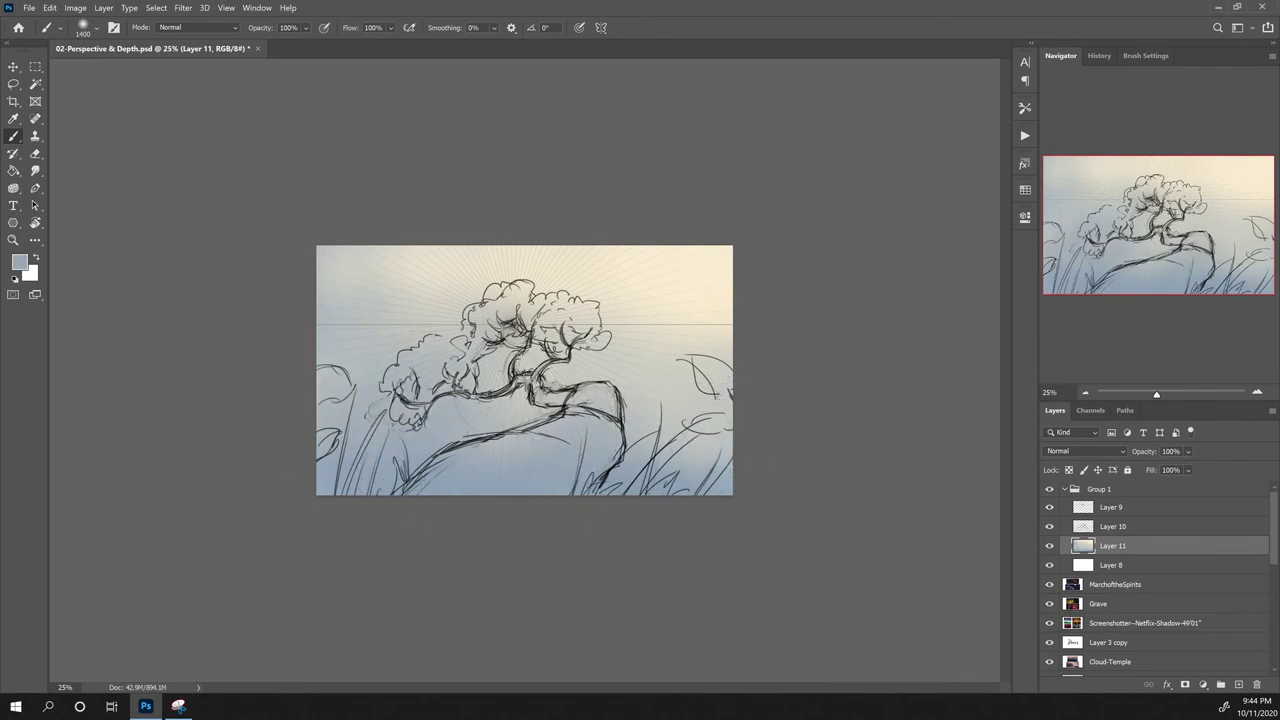
Step: Even out the sky gradient by blending sampled cream and blue-gray tones along its upper part and right side
left_click(700, 268, "alt")
mouse_move(574, 280)
left_mouse_down()
mouse_move(380, 248)
mouse_move(338, 258)
left_mouse_up()
left_click(350, 352, "alt")
mouse_move(310, 318)
left_mouse_down()
mouse_move(365, 282)
mouse_move(440, 268)
left_mouse_up()
left_click(724, 254)
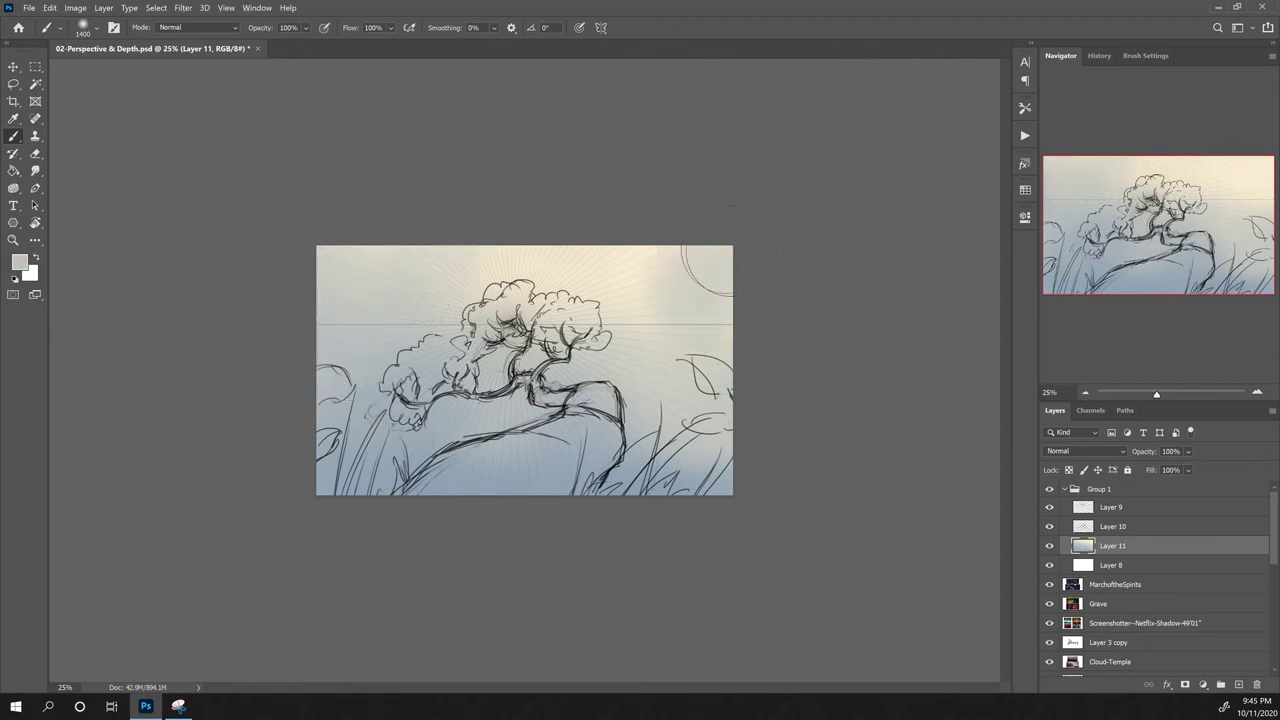
key("ctrl+z")
left_click(707, 292, "alt")
mouse_move(709, 288)
left_mouse_down()
mouse_move(716, 390)
mouse_move(689, 473)
mouse_move(555, 489)
mouse_move(634, 418)
mouse_move(704, 418)
mouse_move(722, 385)
left_mouse_up()
left_click(692, 463, "alt")
left_click(556, 490, "alt")
left_click(672, 369, "alt")
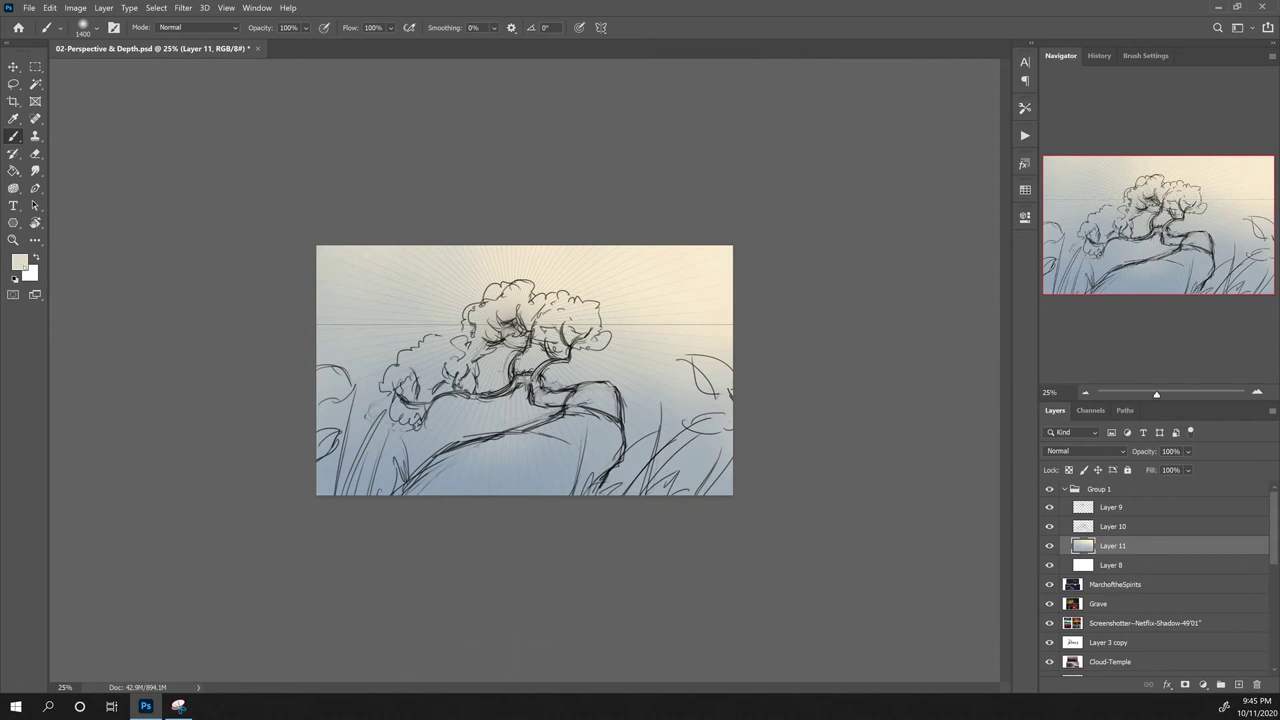
Step: Set the foreground color to a dark muted purple
left_click(22, 265)
type("dcc8e1")
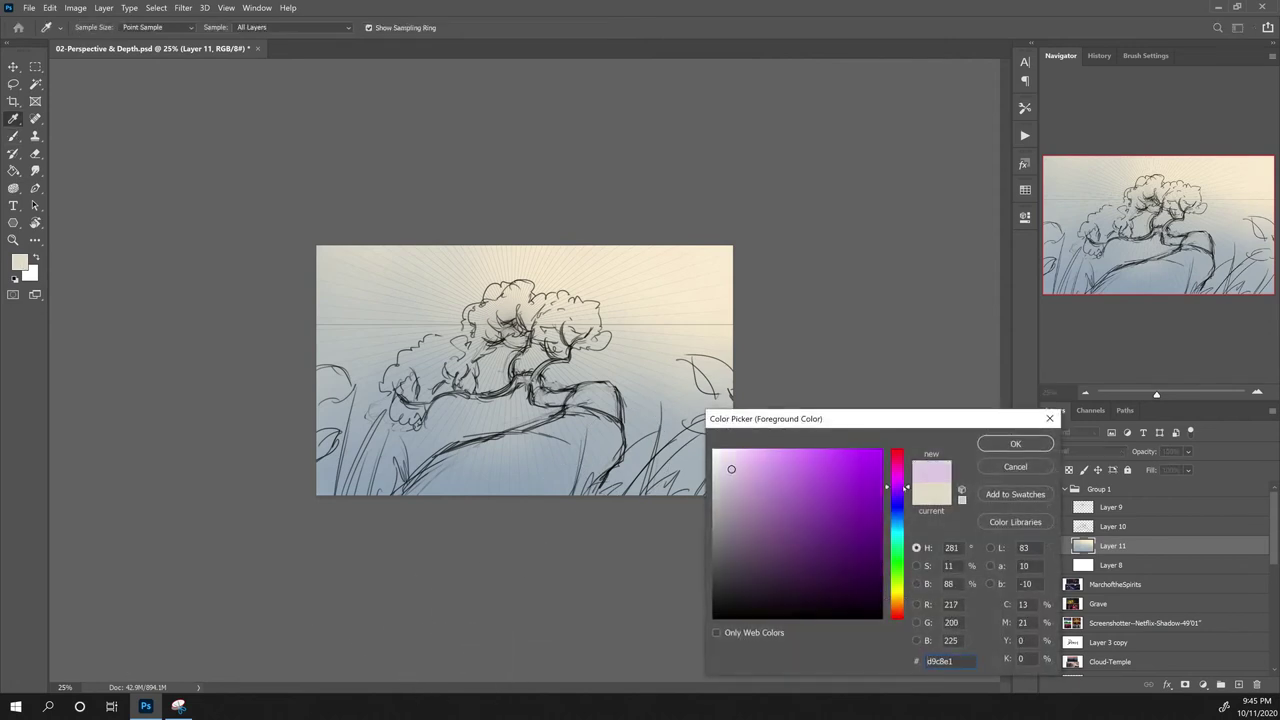
left_click_drag(756, 523, 734, 558)
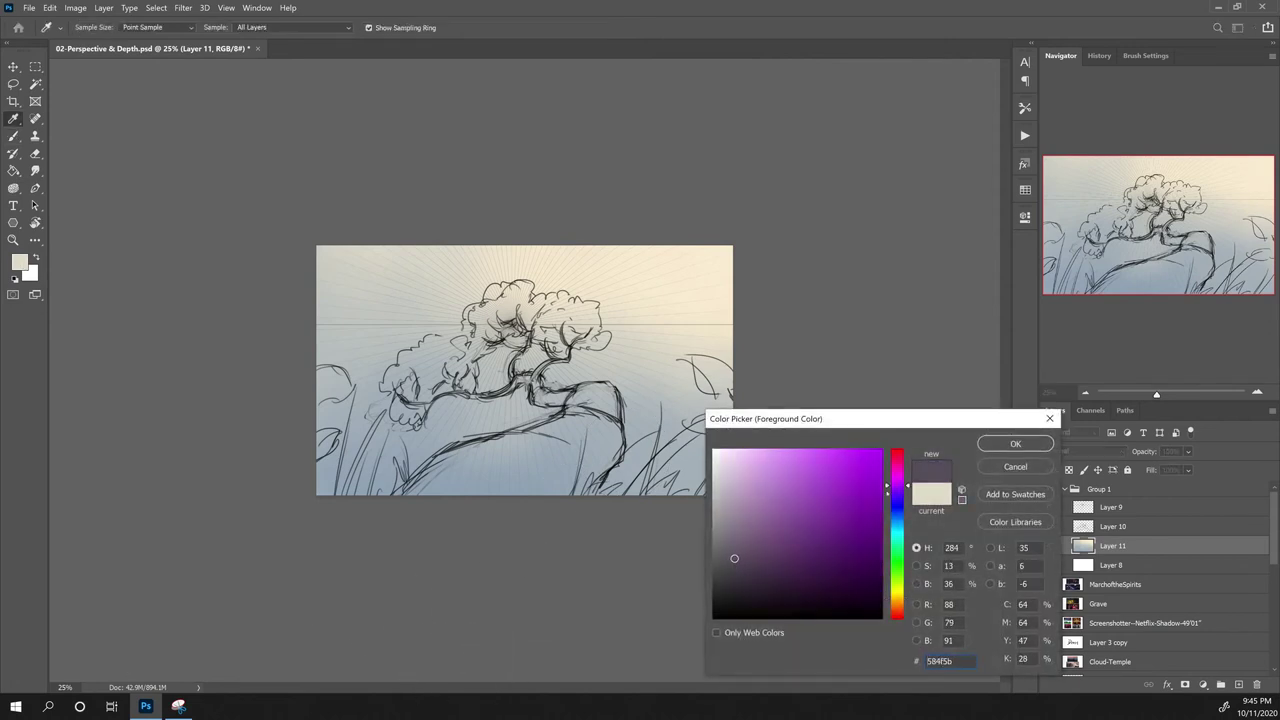
left_click_drag(907, 486, 907, 490)
key("Return")
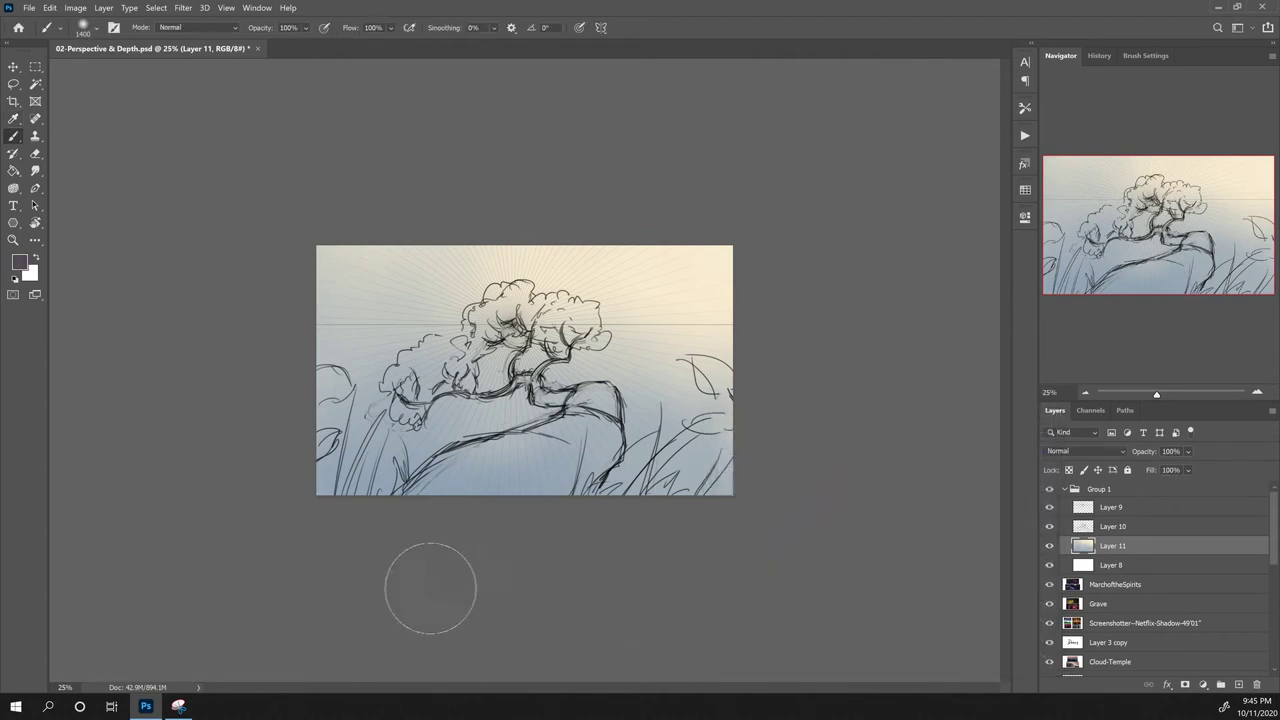
Step: Reduce the soft brush to size 150 and fill the whole cliff with the dark purple
key("[")
key("[")
key("[")
key("[")
key("[")
mouse_move(424, 487)
left_mouse_down()
mouse_move(488, 456)
mouse_move(457, 478)
mouse_move(470, 489)
mouse_move(521, 475)
mouse_move(470, 490)
mouse_move(590, 460)
mouse_move(522, 475)
mouse_move(545, 440)
mouse_move(600, 430)
mouse_move(570, 420)
mouse_move(595, 410)
mouse_move(580, 398)
mouse_move(490, 404)
left_mouse_up()
Step: Sample gray tones from the painting and paint along the tree's trunk and branches
left_click(542, 396, "alt")
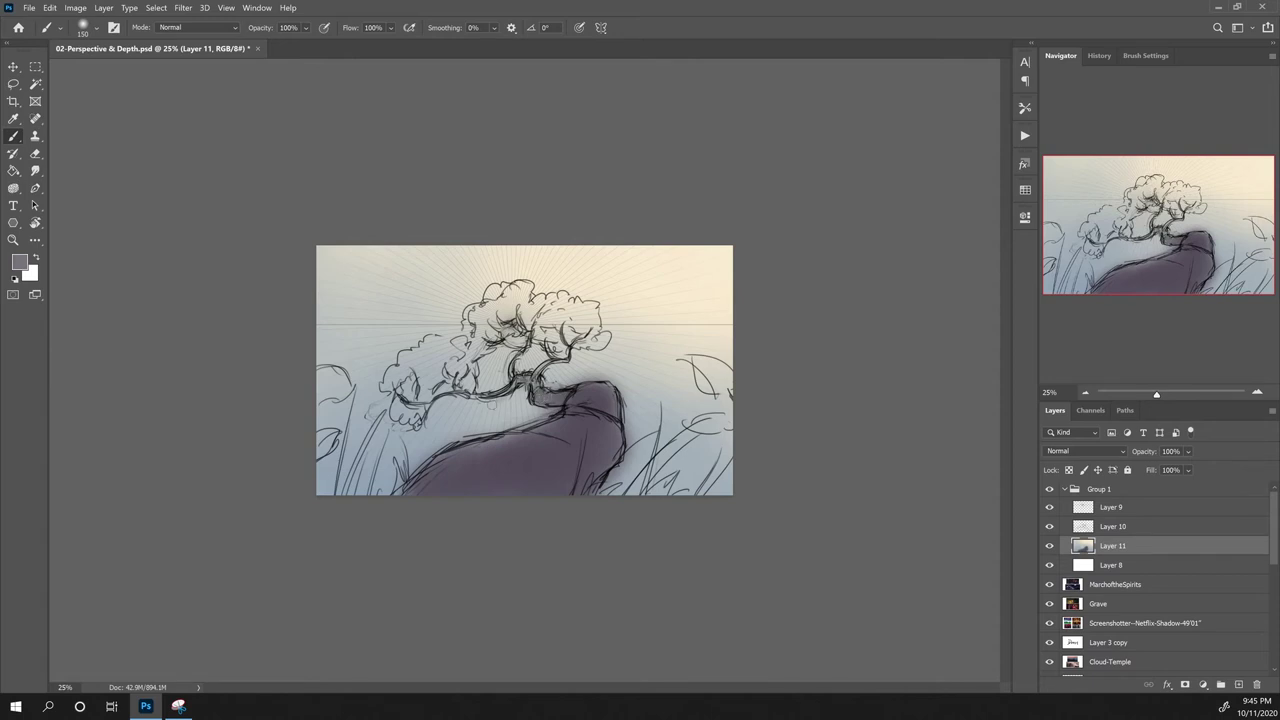
left_click(439, 455, "alt")
left_click(544, 421, "alt")
left_click_drag(480, 396, 407, 405)
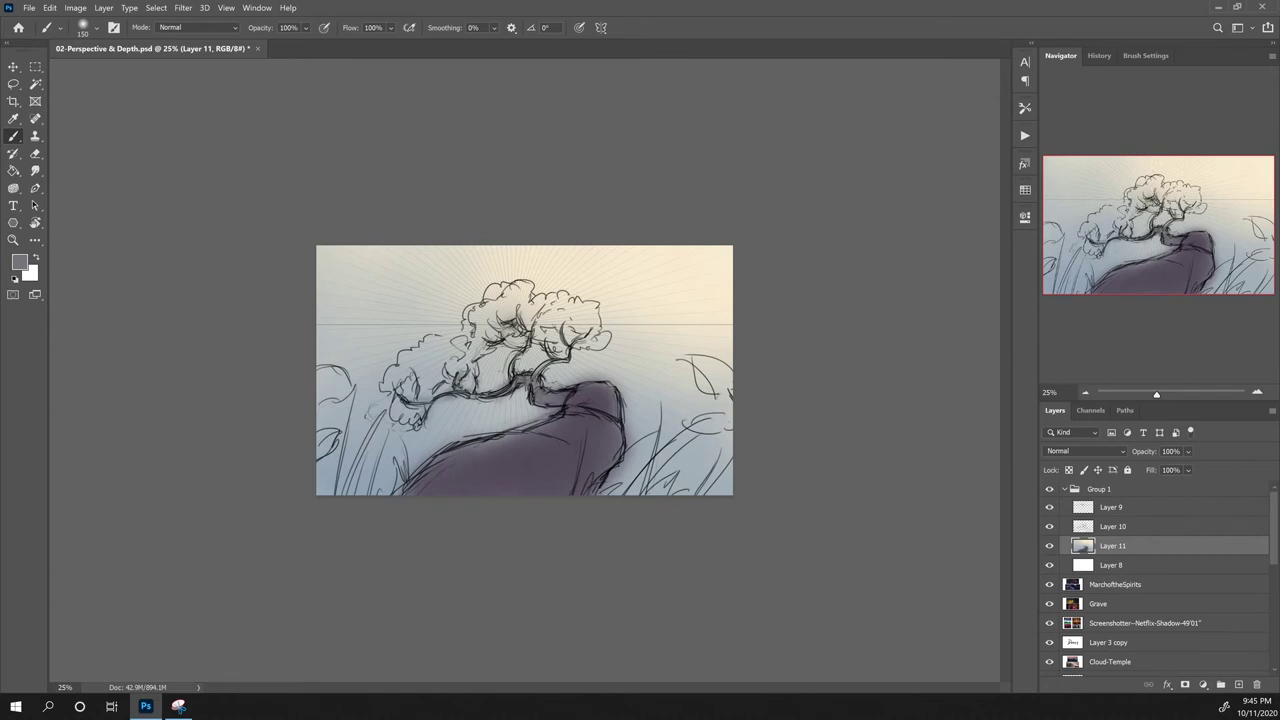
mouse_move(506, 341)
left_mouse_down()
mouse_move(519, 348)
mouse_move(514, 376)
left_mouse_up()
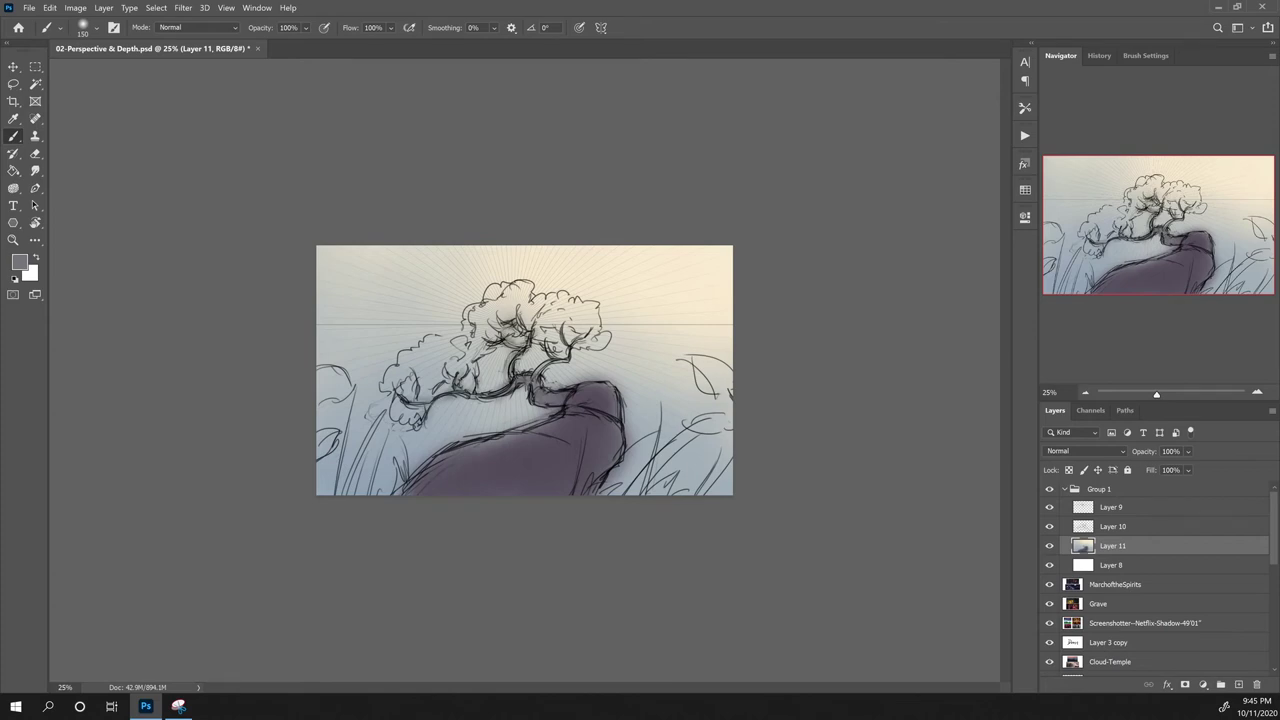
mouse_move(530, 316)
left_mouse_down()
mouse_move(518, 334)
mouse_move(498, 324)
left_mouse_up()
mouse_move(534, 382)
left_mouse_down()
mouse_move(574, 344)
mouse_move(558, 330)
left_mouse_up()
Step: Sample the cliff's purple and set the foreground color to the grayer purple 58545d
left_click(560, 417, "alt")
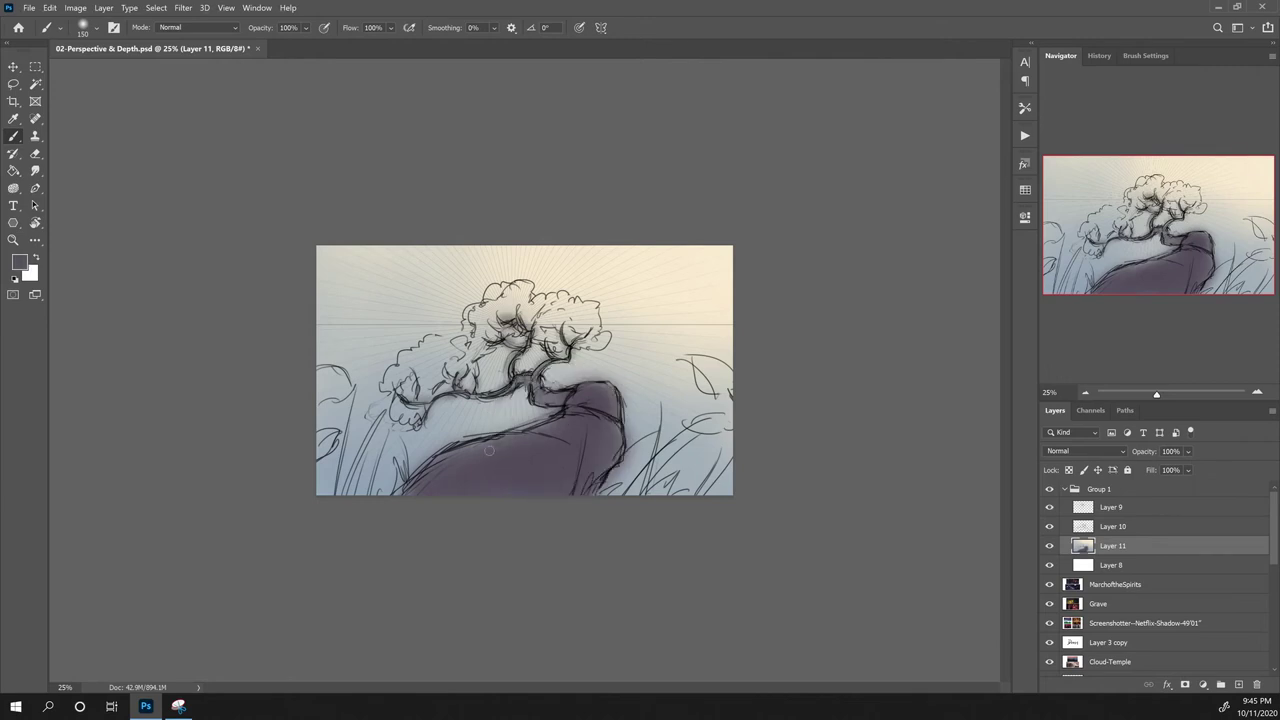
left_click(491, 488, "alt")
left_click(19, 262)
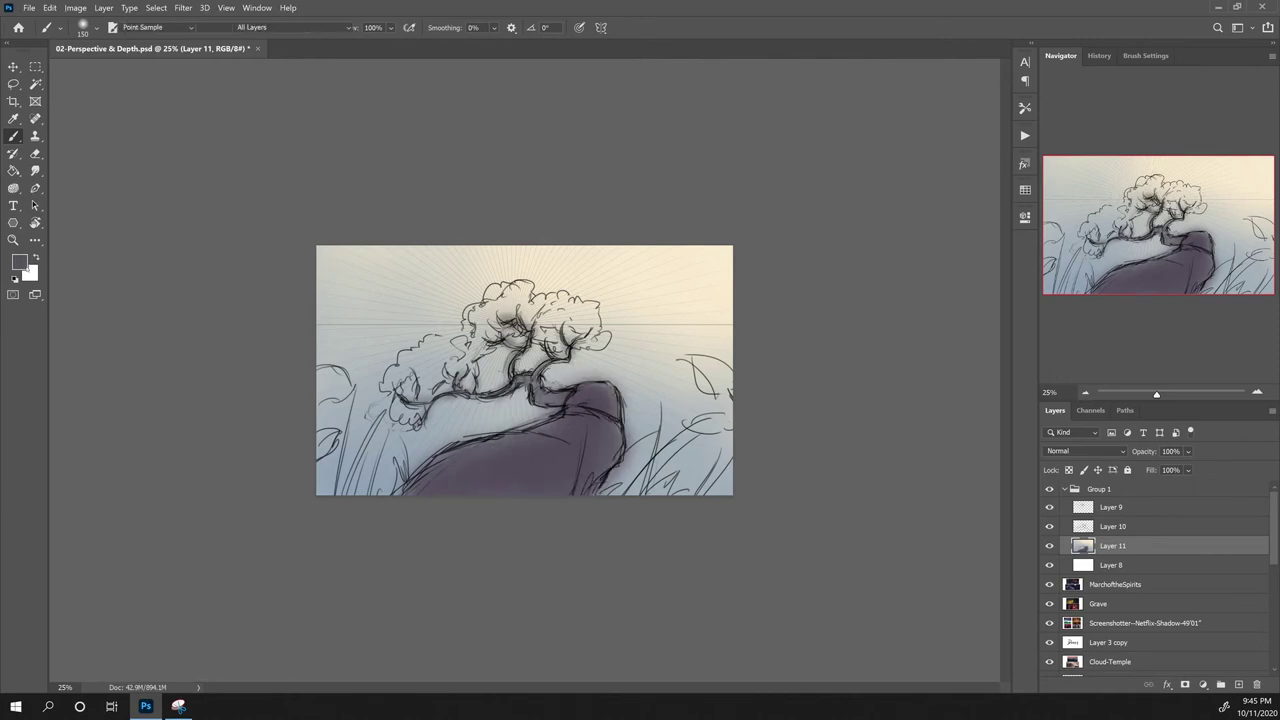
left_click(726, 563)
left_click_drag(726, 563, 725, 558)
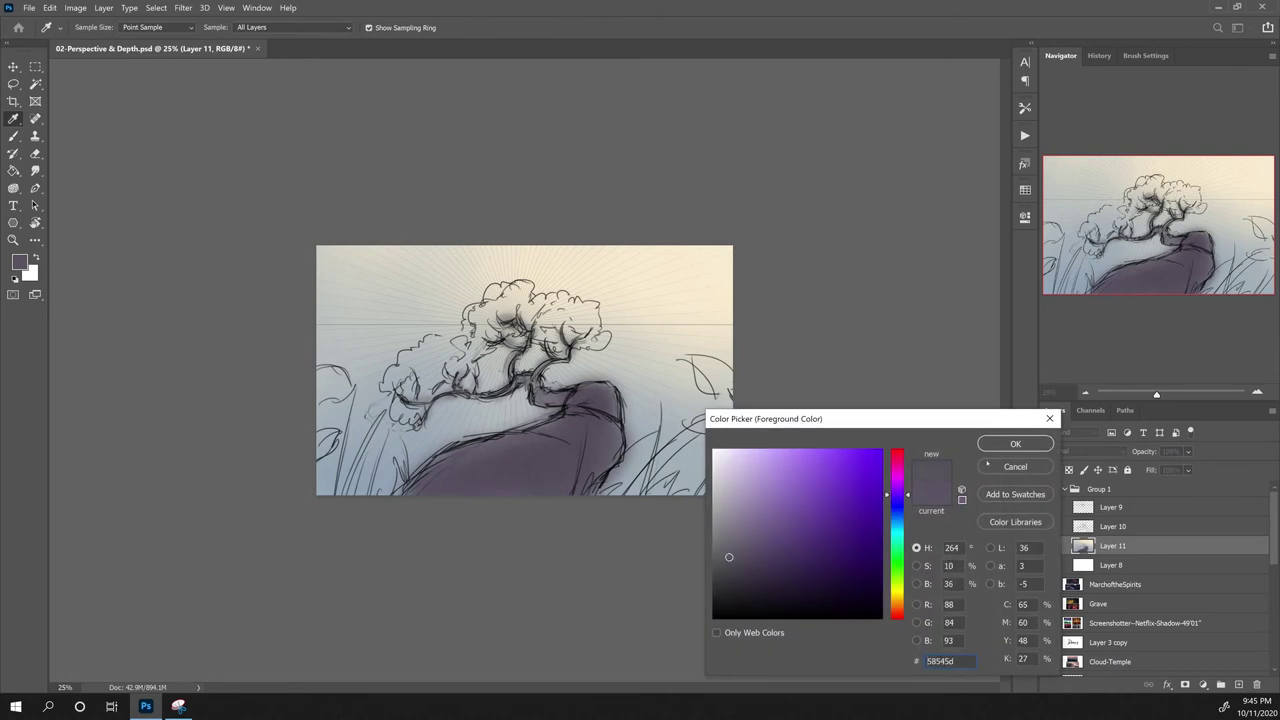
key("Return")
key("b")
Step: Enlarge the soft brush to size 900 and shade the cliff's right half with the grayish purple
key("]")
key("]")
key("]")
key("]")
key("]")
key("]")
key("]")
key("]")
key("]")
key("]")
key("]")
key("]")
key("]")
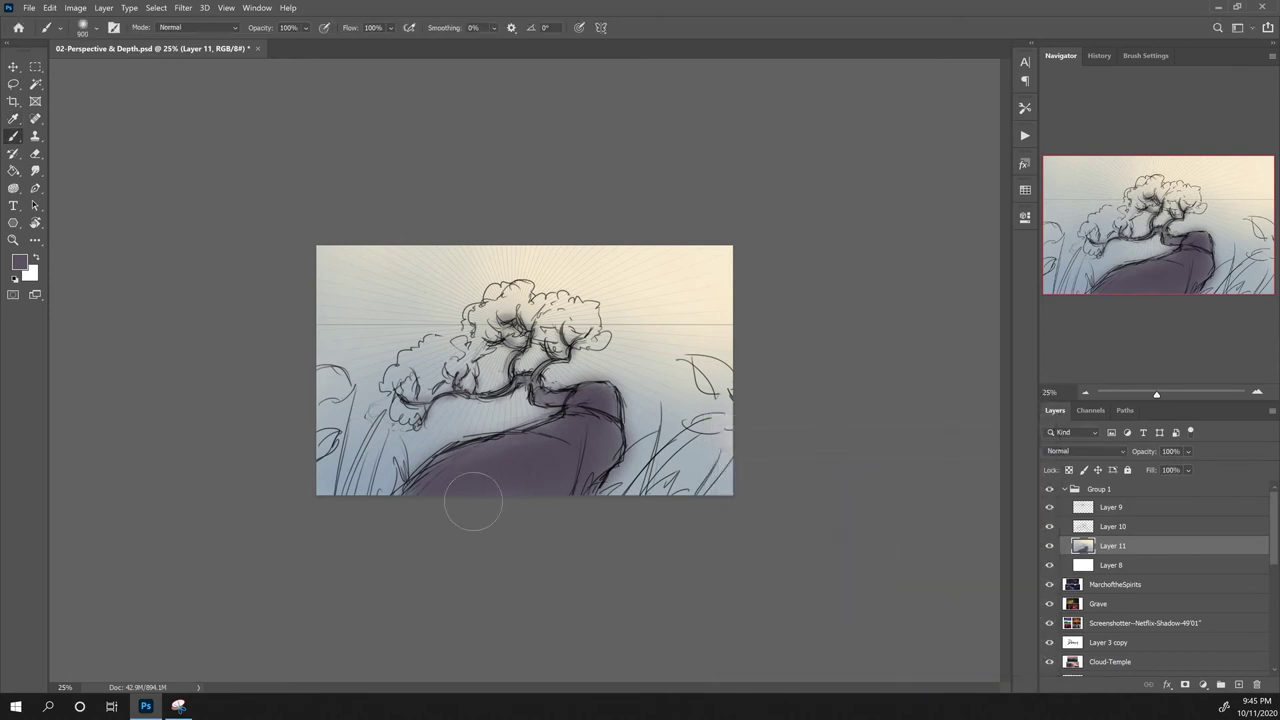
mouse_move(574, 454)
left_mouse_down()
mouse_move(549, 457)
mouse_move(597, 434)
left_mouse_up()
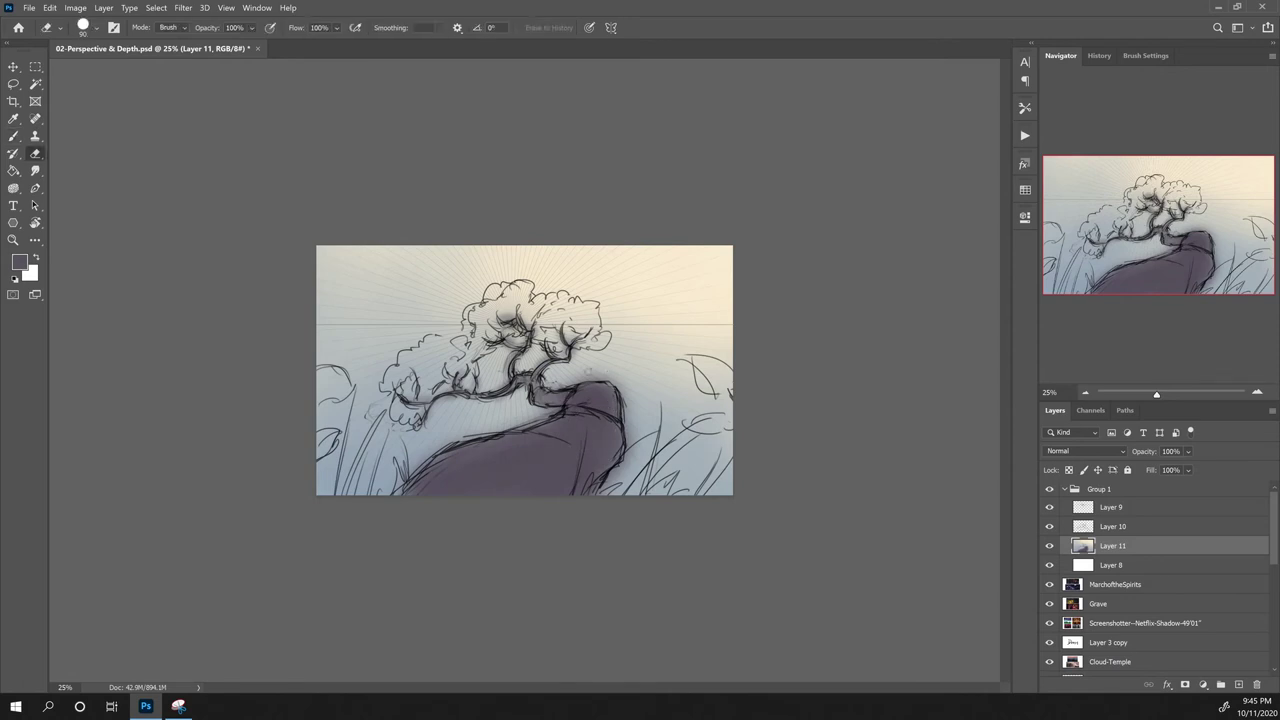
left_click(637, 400, "alt")
left_click_drag(600, 382, 634, 386)
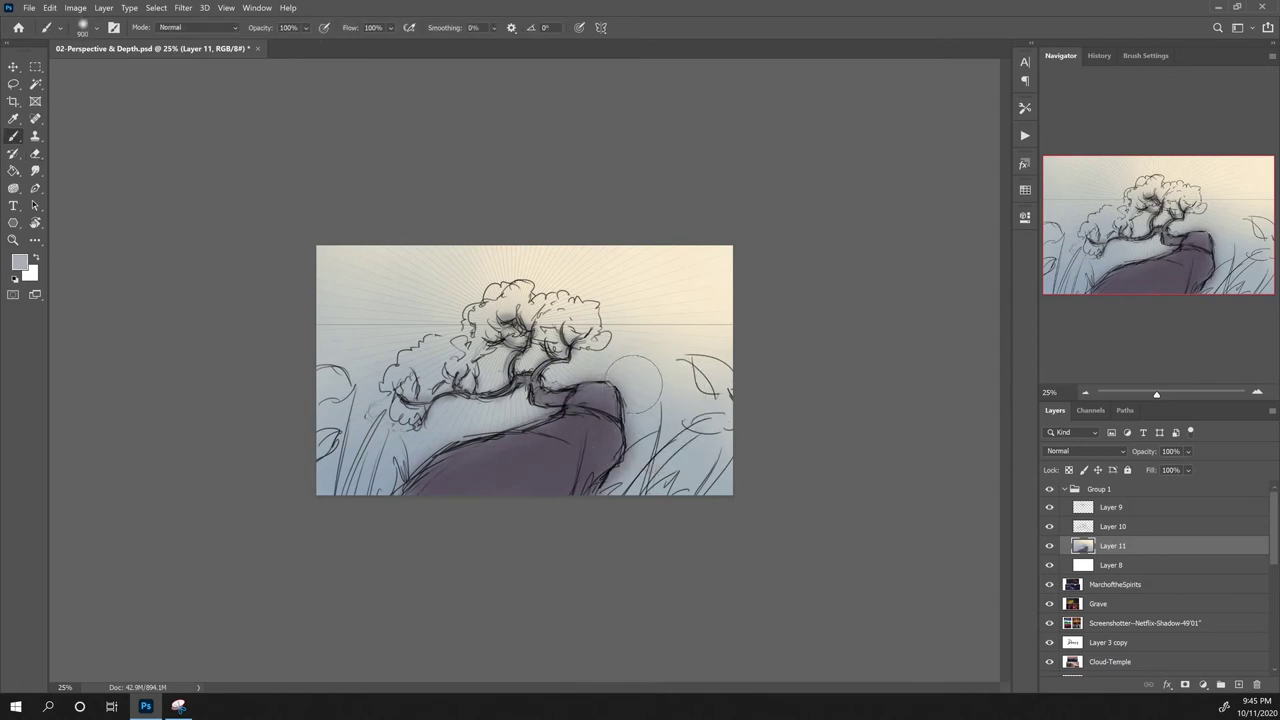
key("ctrl+z")
Step: Reduce the brush to size 175 and clean up the purple haze around the cliff's tip and trunk with sampled tones
key("[")
key("[")
key("[")
key("[")
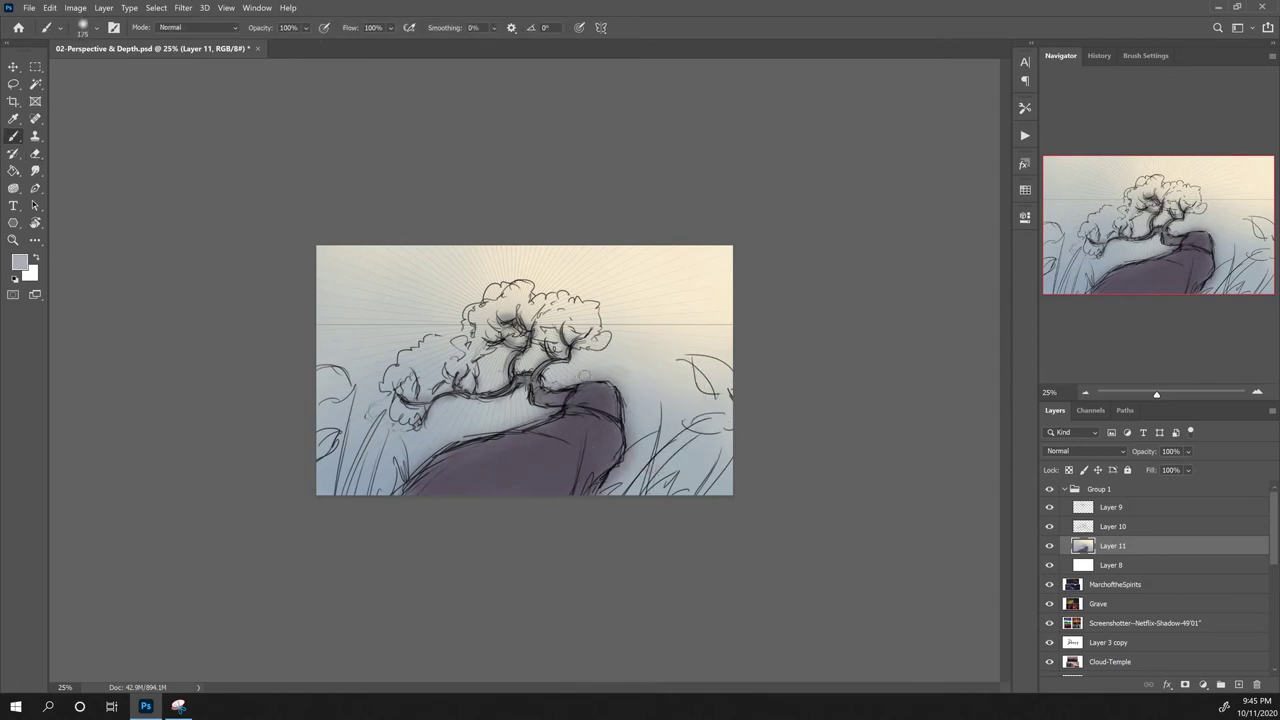
left_click(645, 377, "alt")
left_click(546, 424, "alt")
left_click(552, 394, "alt")
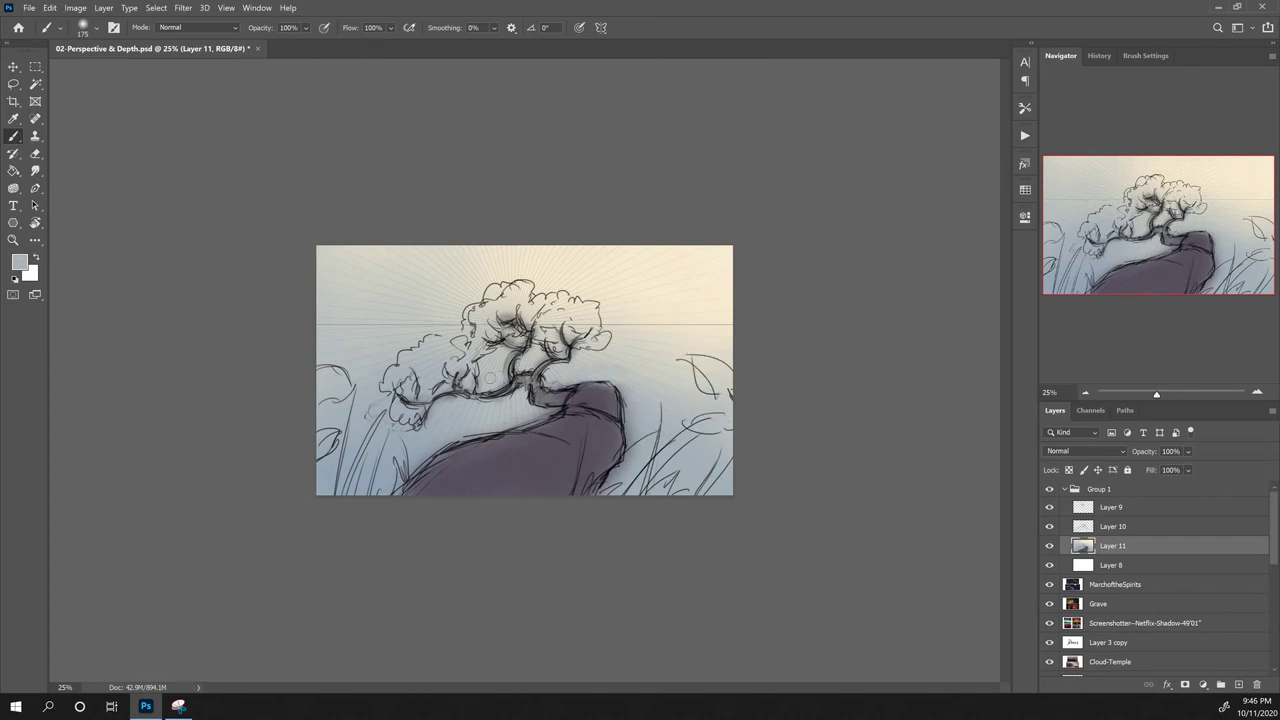
Step: Undo the light stroke on the cliff and touch up its tip with purple sampled from the cliff
mouse_move(586, 391)
left_mouse_down()
mouse_move(610, 398)
mouse_move(609, 431)
left_mouse_up()
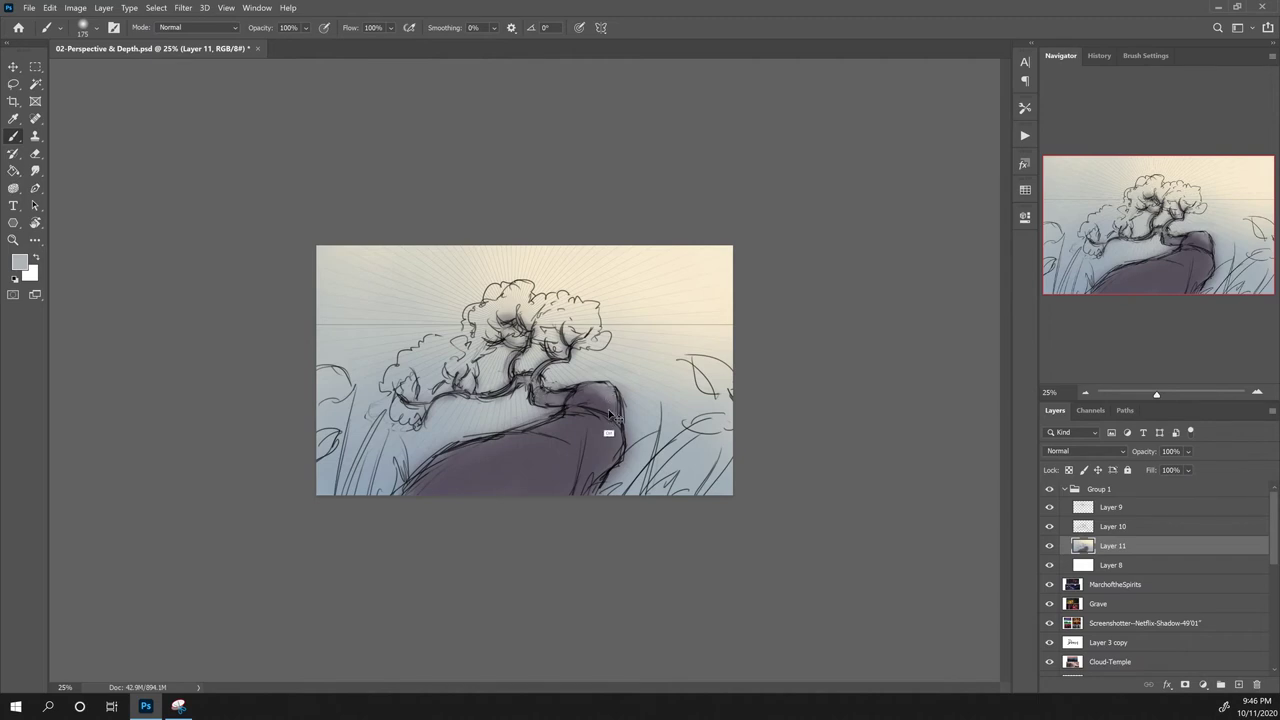
key("ctrl+z")
left_click(604, 426, "alt")
left_click_drag(597, 388, 603, 390)
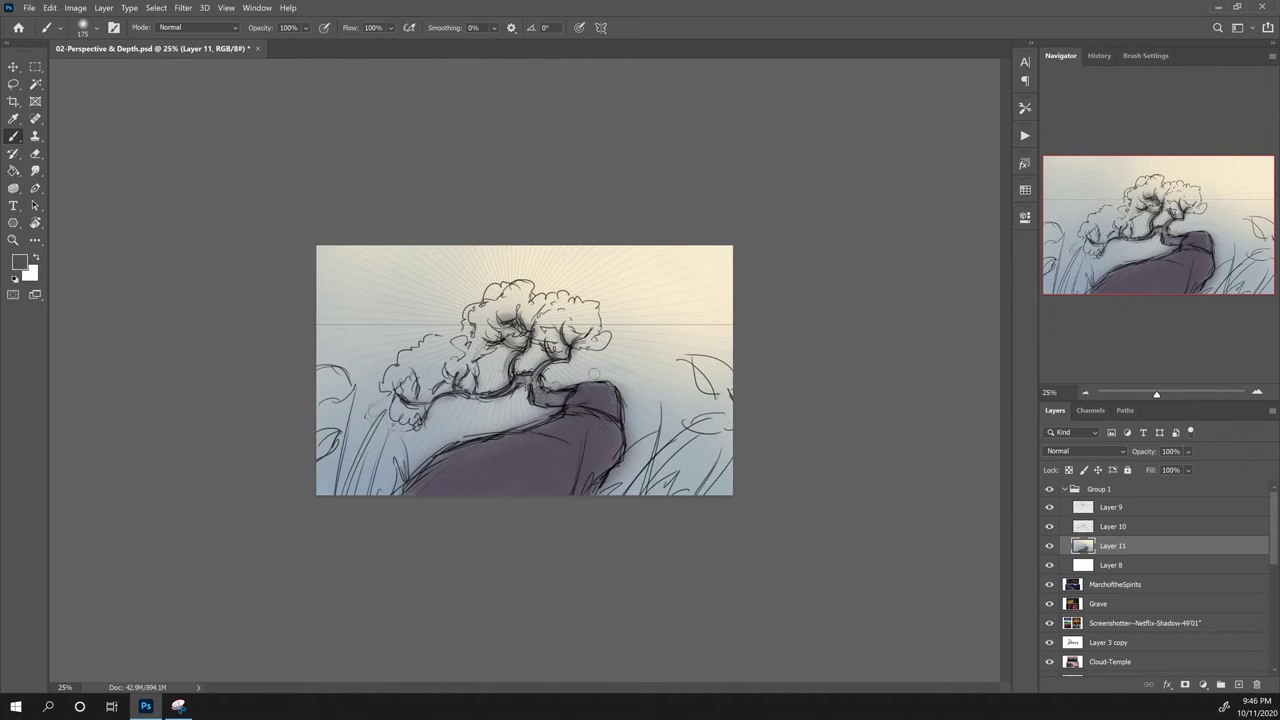
Step: Set the foreground color to the dark muted green 3a4543 for painting with the brush
left_click(18, 261)
left_click(897, 555)
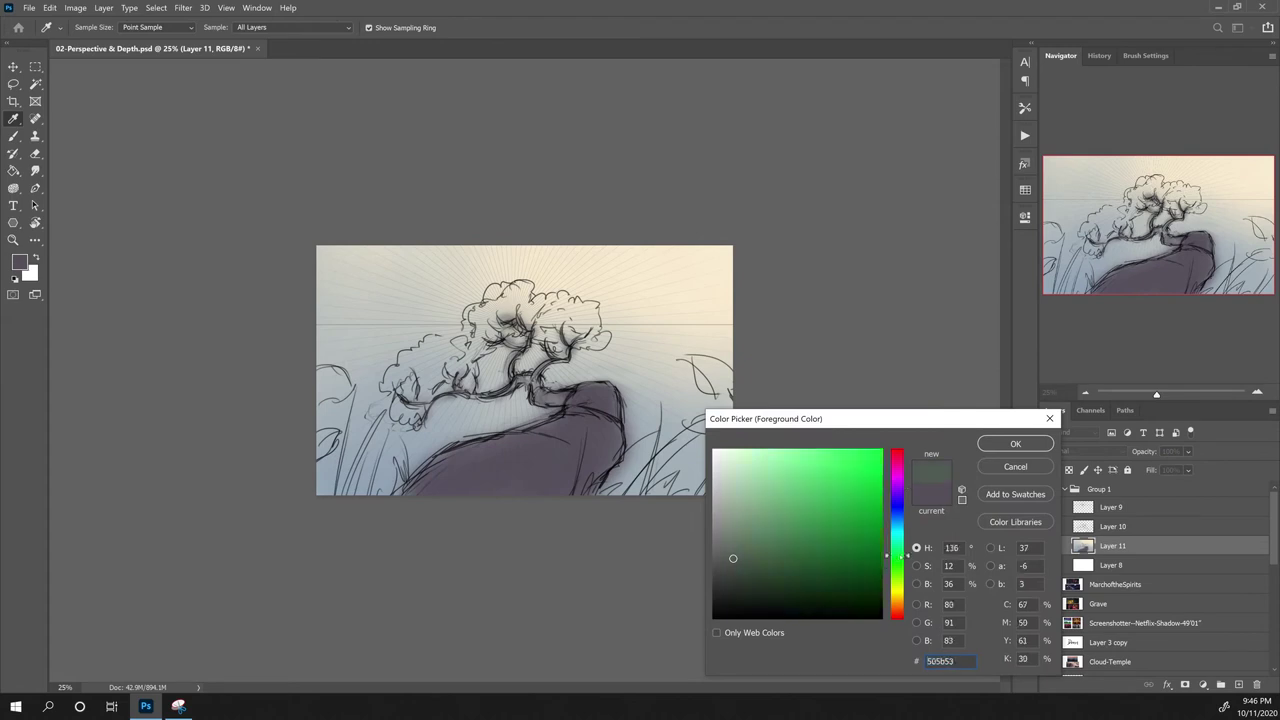
mouse_move(748, 549)
left_mouse_down()
mouse_move(750, 582)
mouse_move(734, 575)
left_mouse_up()
left_click_drag(908, 573, 908, 540)
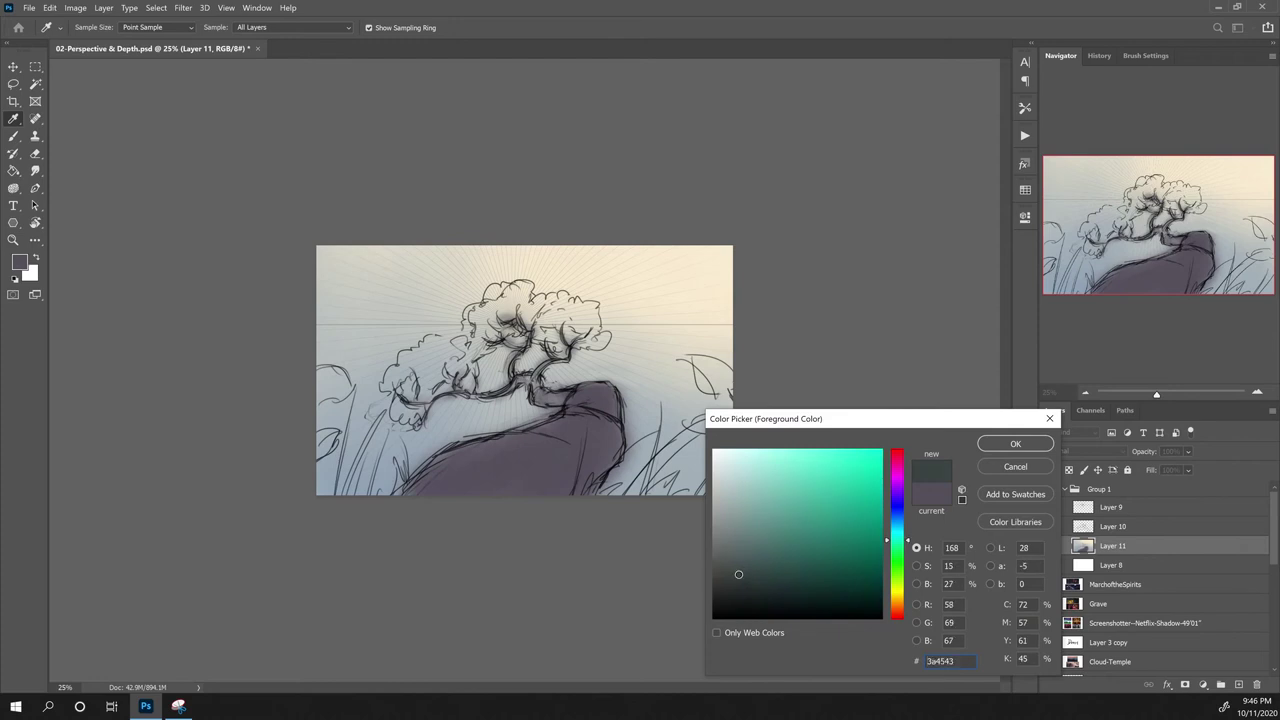
left_click(1012, 443)
key("b")
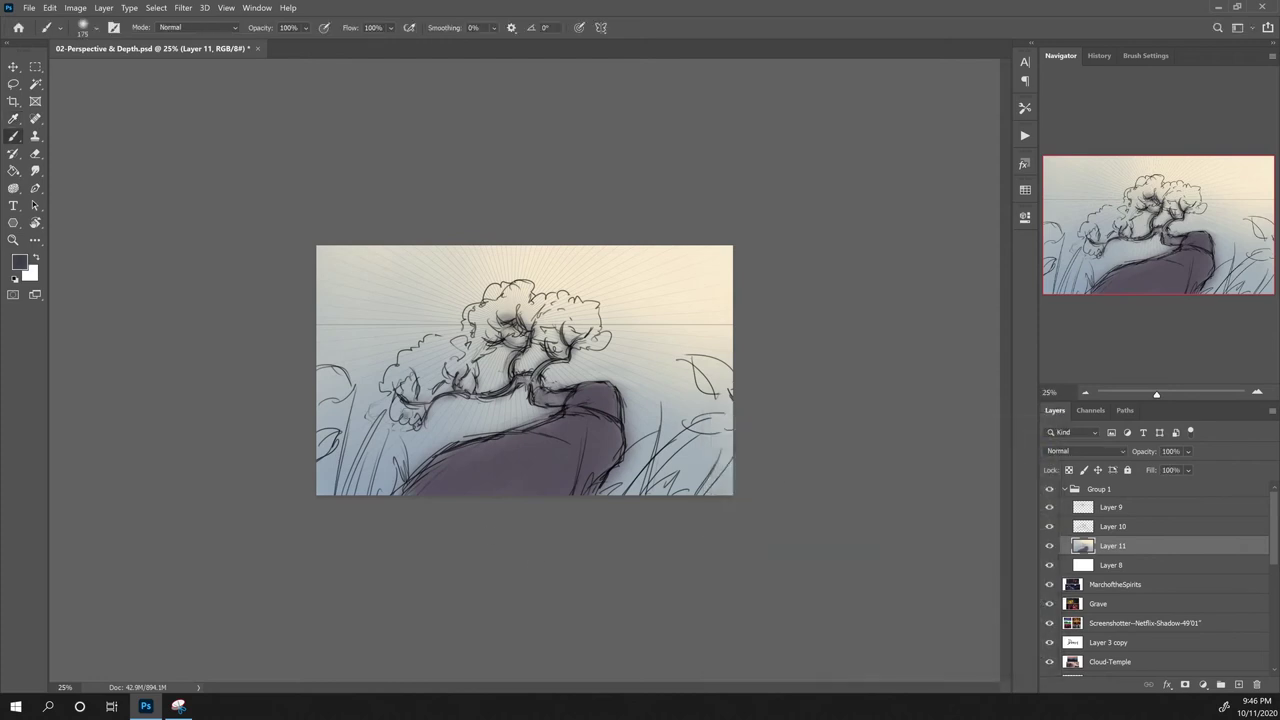
Step: Paint the shaded lower parts of the tree's foliage clusters dark green, leaving their upper edges unpainted
left_click_drag(407, 414, 396, 411)
mouse_move(420, 392)
left_mouse_down()
mouse_move(465, 370)
mouse_move(412, 388)
left_mouse_up()
mouse_move(482, 356)
left_mouse_down()
mouse_move(470, 336)
mouse_move(505, 330)
mouse_move(476, 352)
mouse_move(490, 318)
mouse_move(478, 346)
mouse_move(552, 322)
mouse_move(506, 316)
mouse_move(548, 310)
mouse_move(540, 330)
mouse_move(558, 345)
mouse_move(572, 322)
mouse_move(582, 344)
mouse_move(604, 348)
mouse_move(548, 312)
mouse_move(410, 382)
mouse_move(392, 412)
mouse_move(384, 402)
mouse_move(409, 417)
mouse_move(470, 374)
mouse_move(400, 390)
mouse_move(458, 346)
mouse_move(400, 390)
mouse_move(393, 418)
left_mouse_up()
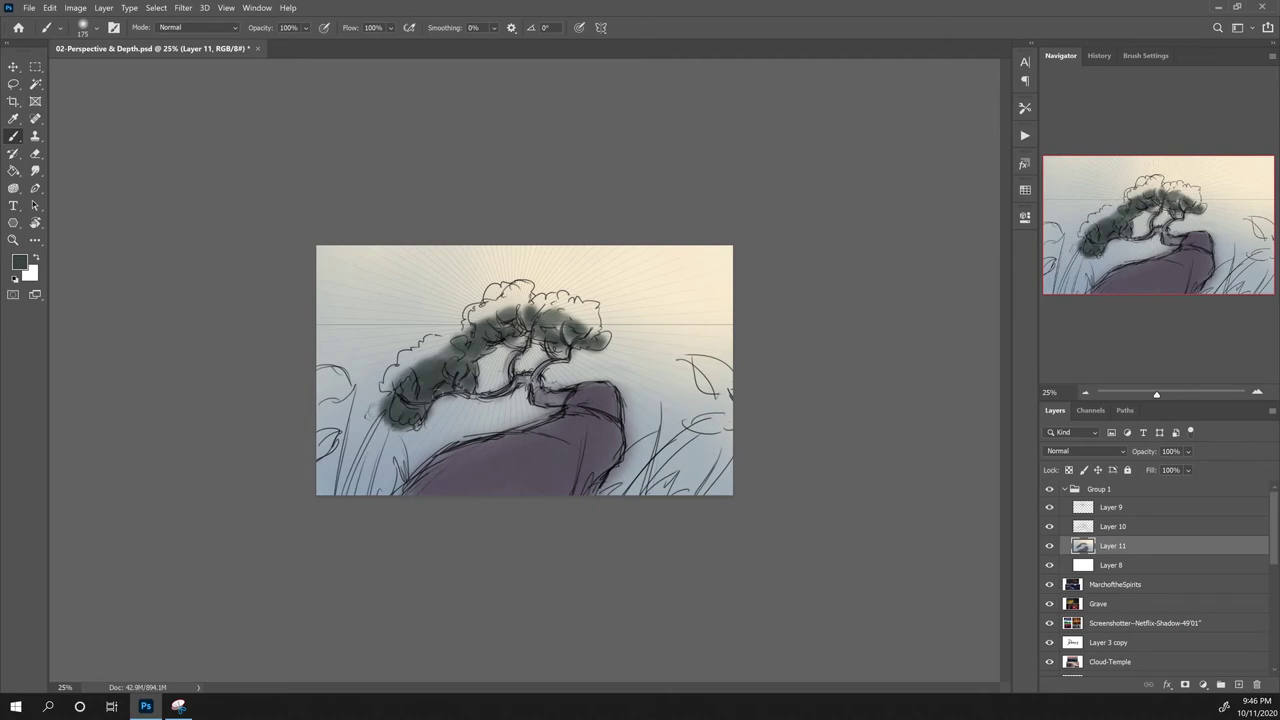
mouse_move(566, 322)
left_mouse_down()
mouse_move(550, 340)
mouse_move(546, 318)
mouse_move(600, 330)
mouse_move(570, 346)
mouse_move(558, 340)
mouse_move(566, 322)
left_mouse_up()
left_click_drag(410, 374, 395, 408)
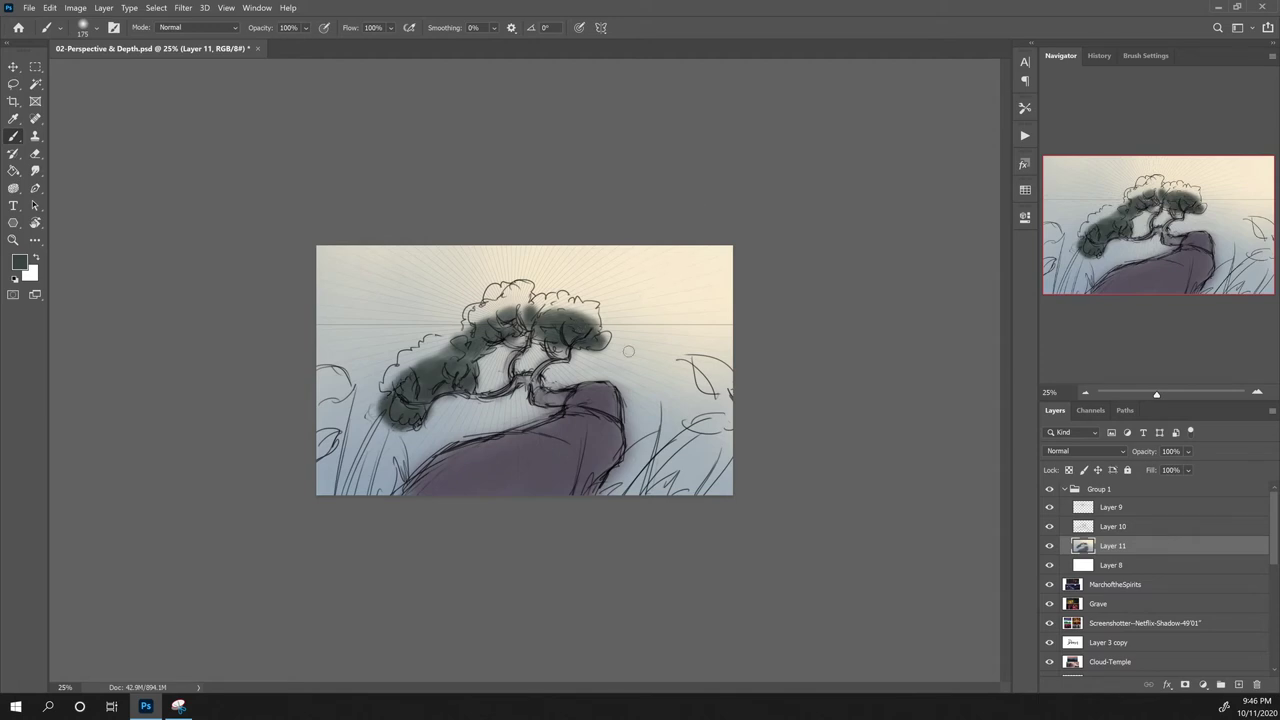
mouse_move(628, 304)
left_mouse_down()
mouse_move(629, 290)
mouse_move(686, 295)
mouse_move(630, 314)
mouse_move(697, 296)
mouse_move(699, 308)
mouse_move(636, 303)
mouse_move(700, 294)
left_mouse_up()
key("ctrl+z")
mouse_move(700, 294)
left_mouse_down()
mouse_move(620, 316)
mouse_move(706, 310)
left_mouse_up()
key("ctrl+z")
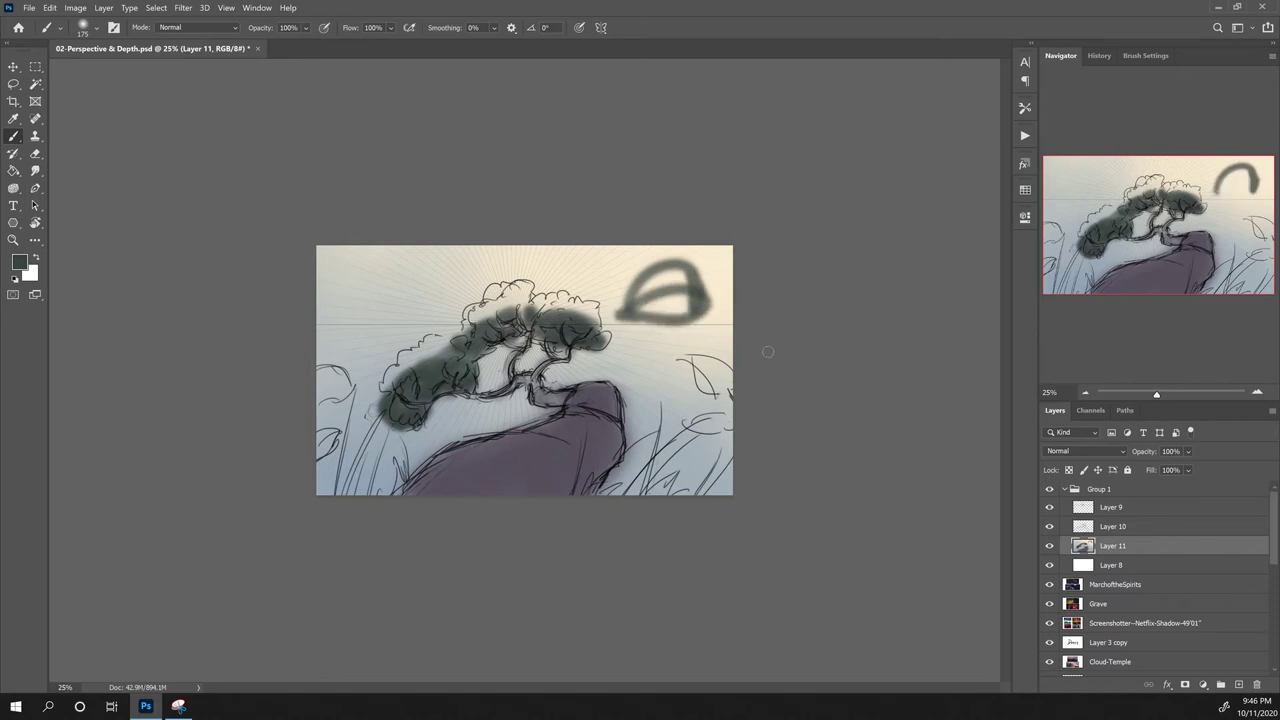
key("ctrl+z")
key("ctrl+z")
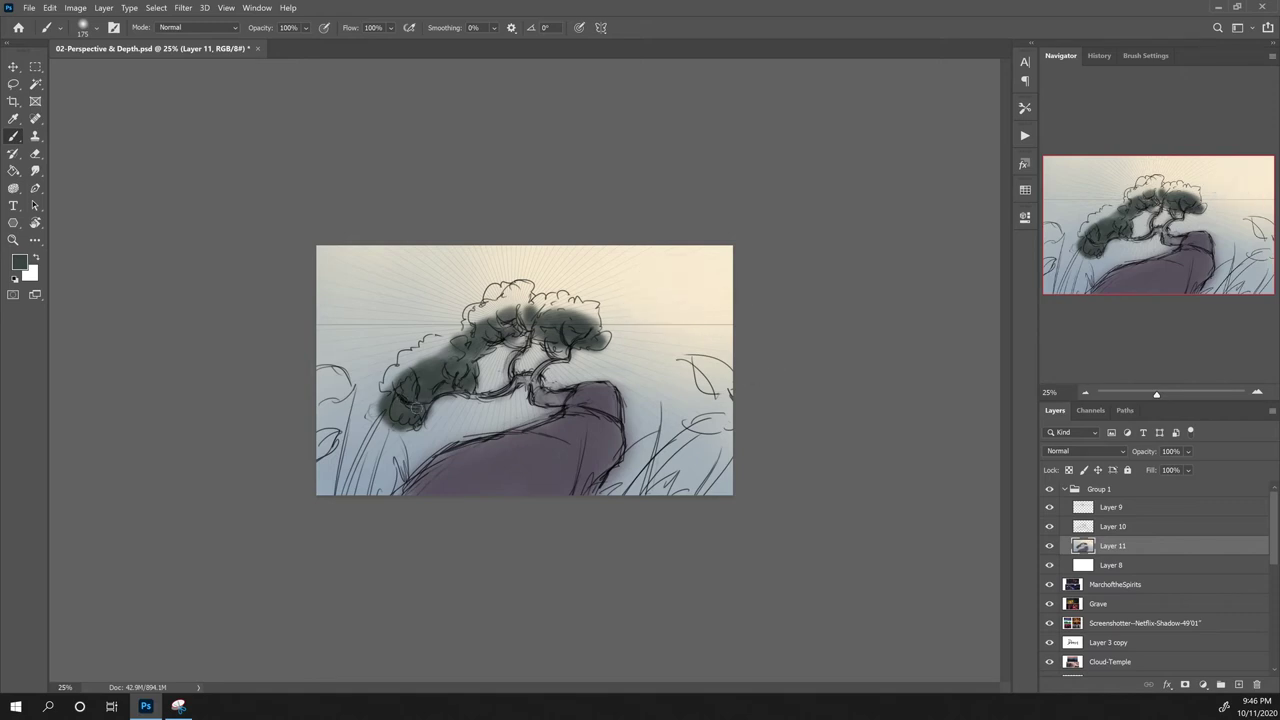
Step: Extend and smooth the dark green shading through the left and middle foliage clusters
left_click_drag(429, 400, 444, 404)
mouse_move(455, 336)
left_mouse_down()
mouse_move(462, 322)
mouse_move(556, 326)
left_mouse_up()
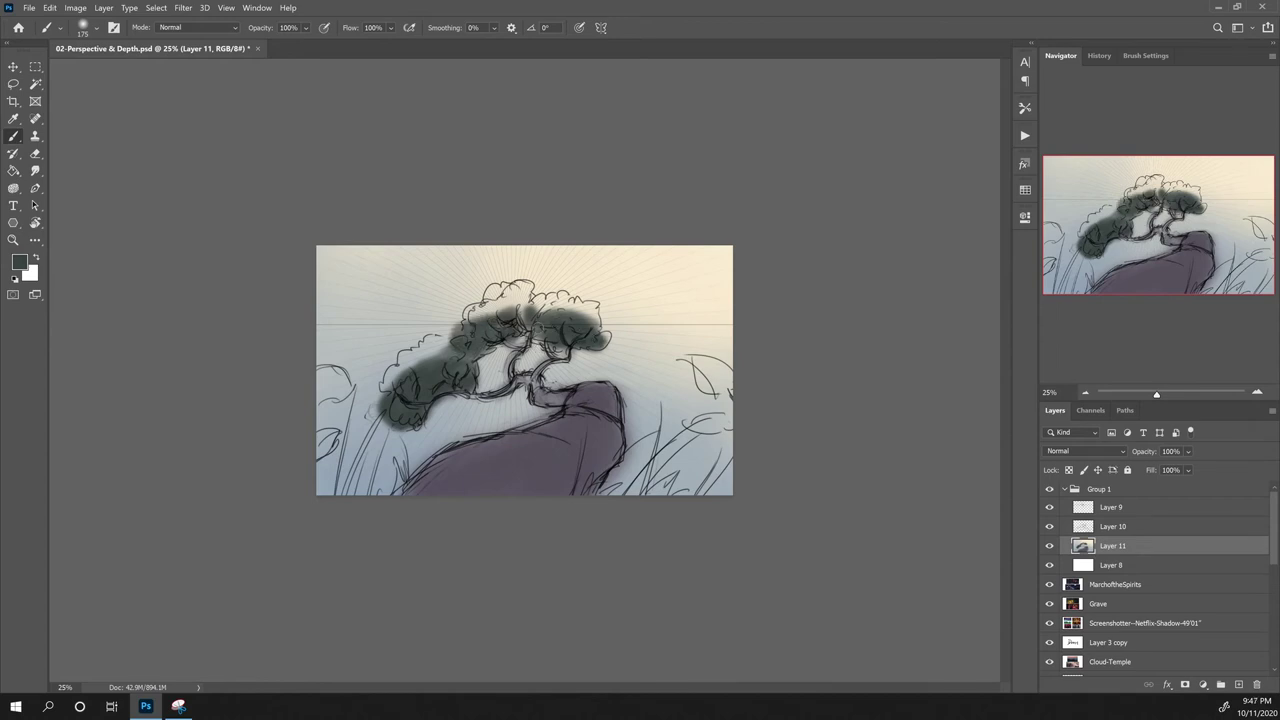
left_click_drag(452, 350, 398, 382)
Step: Set the foreground color to light yellow fffb97 and paint a highlight on the right edge of the tree's right foliage cluster
left_click(19, 262)
left_click_drag(907, 541, 907, 588)
left_click_drag(760, 533, 790, 444)
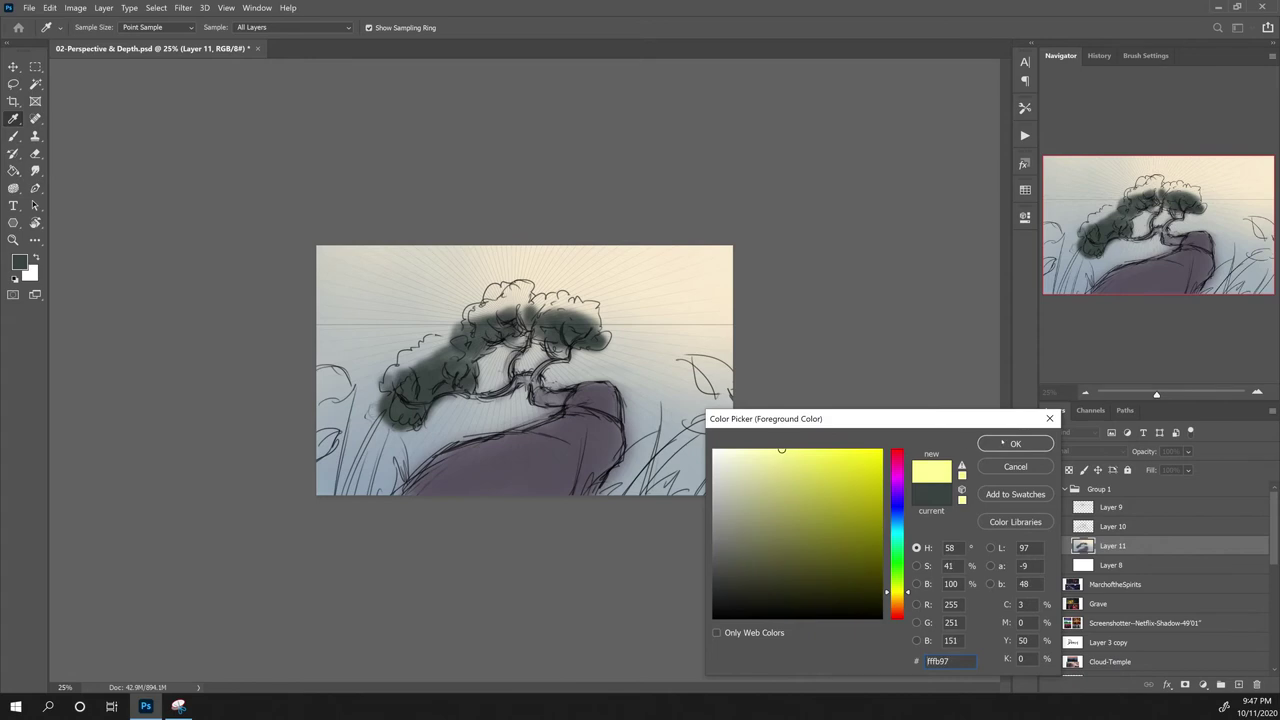
key("Return")
key("b")
left_click_drag(591, 309, 598, 333)
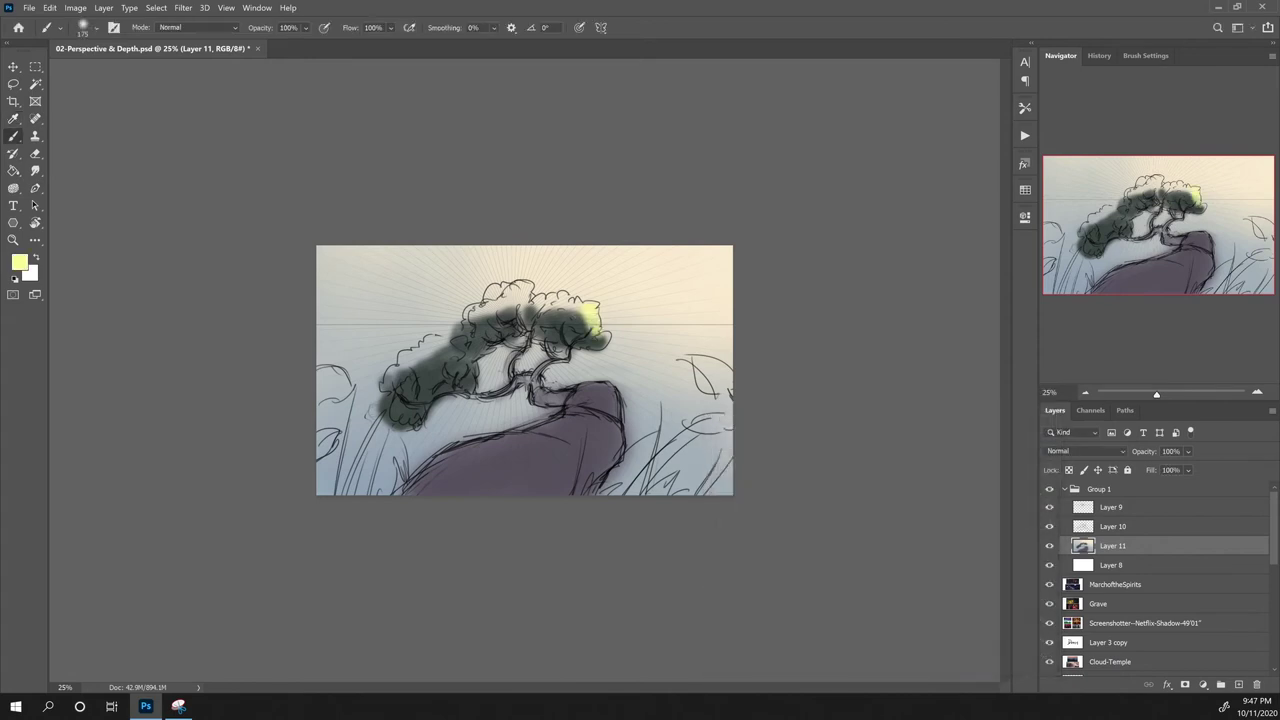
Step: Darken the foreground color to yellow d9d458 and paint it over the highlight, extending it to the cluster's lower right edge
key("n")
left_click_drag(792, 478, 814, 474)
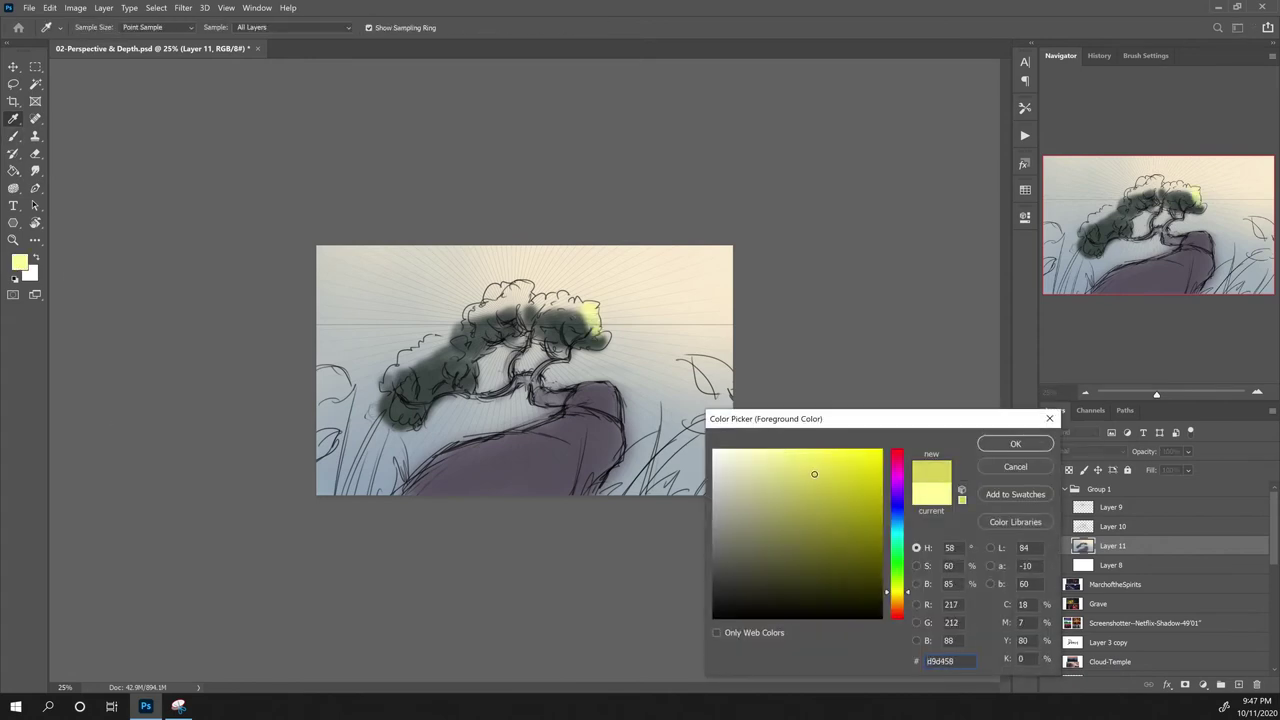
left_click(1014, 444)
mouse_move(586, 308)
left_mouse_down()
mouse_move(604, 340)
mouse_move(614, 330)
left_mouse_up()
Step: Mix a warm tan from the sky and highlight colors, and blend the highlight's inner edge into the dark green with sampled tones
left_click(716, 275, "alt")
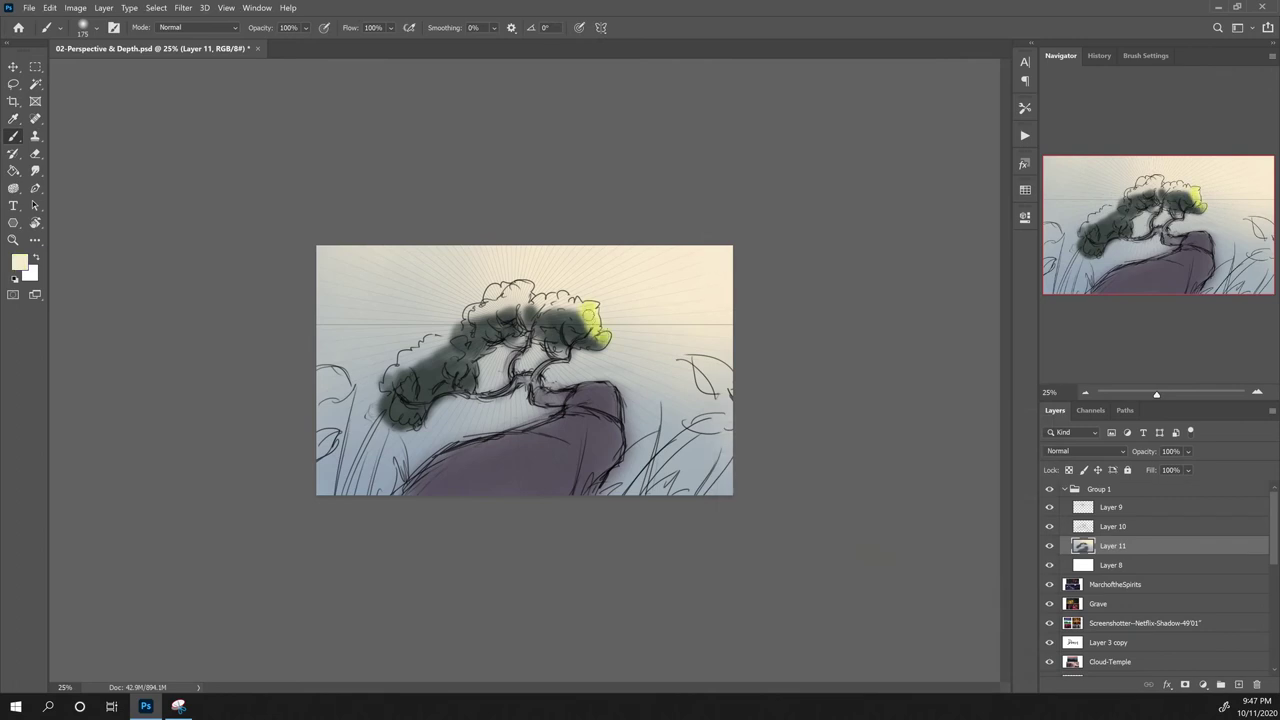
left_click(18, 265)
left_click(592, 308)
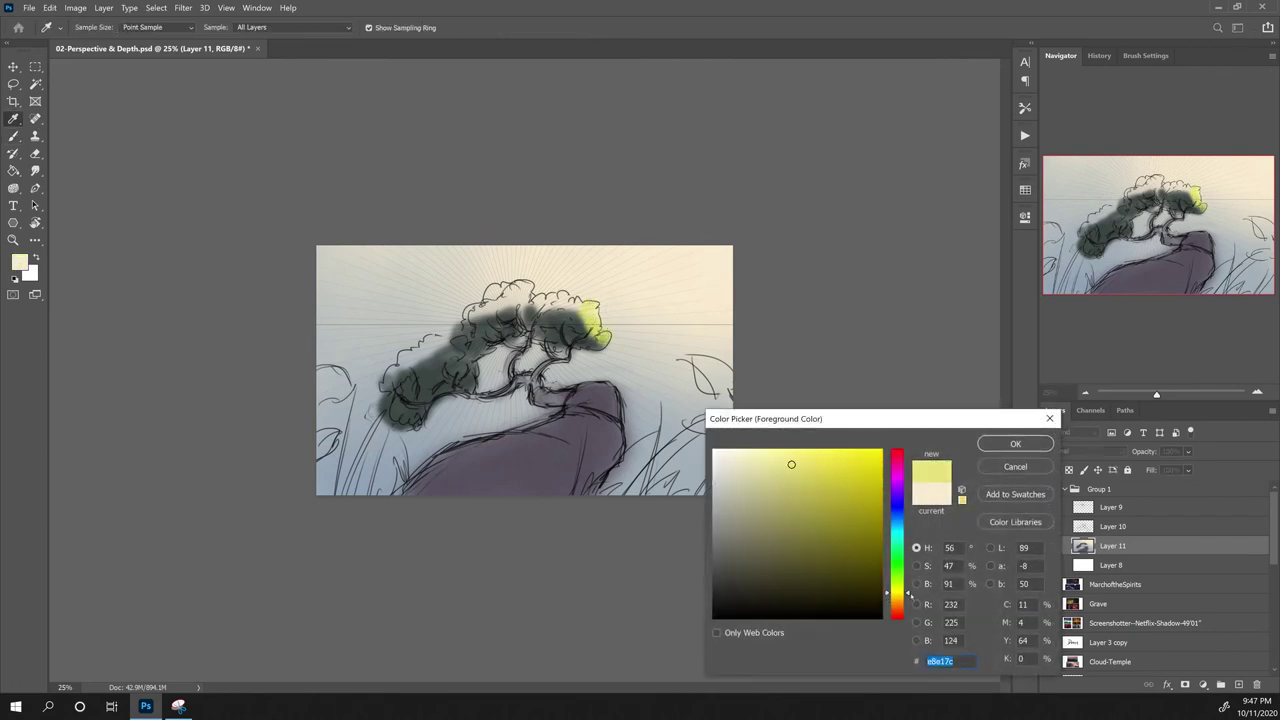
left_click_drag(908, 593, 910, 601)
left_click(1003, 448)
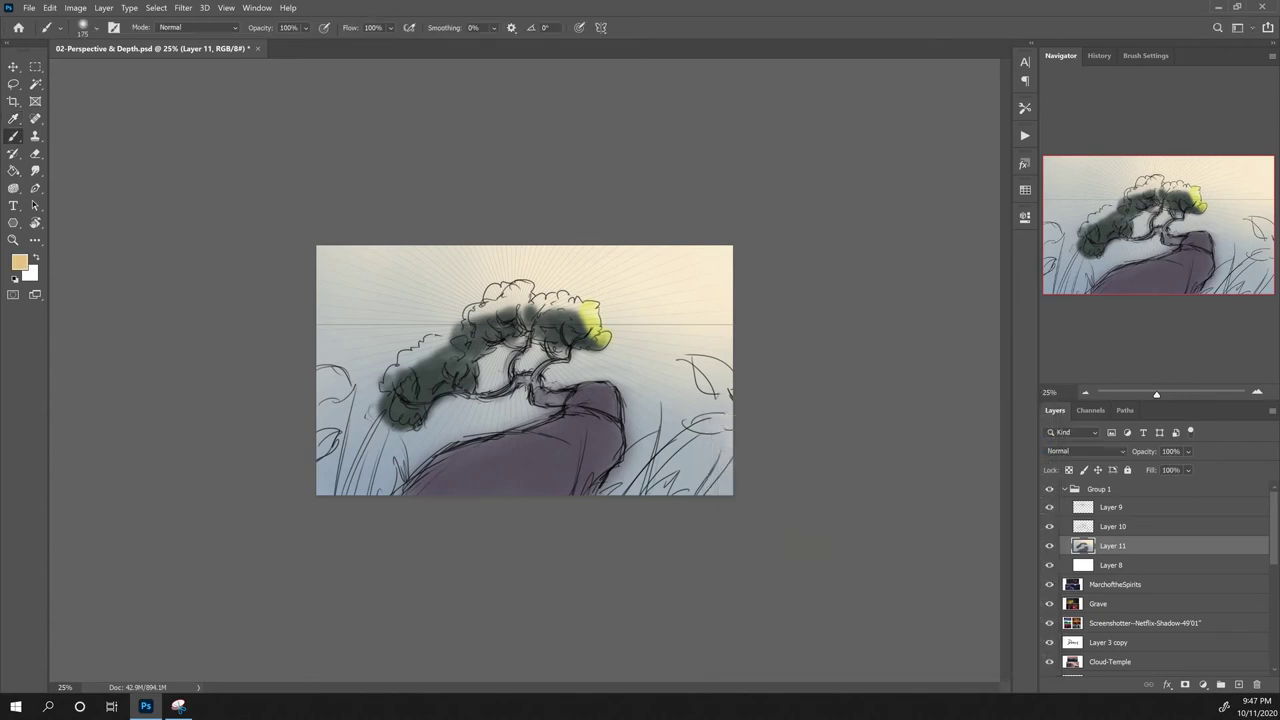
left_click(600, 330, "alt")
left_click(574, 331, "alt")
mouse_move(585, 313)
left_mouse_down()
mouse_move(572, 324)
mouse_move(589, 331)
left_mouse_up()
Step: Set the foreground color to mid green 446a34 and paint it where the yellow highlight meets the dark green shading
left_click(587, 340, "alt")
left_click(20, 262)
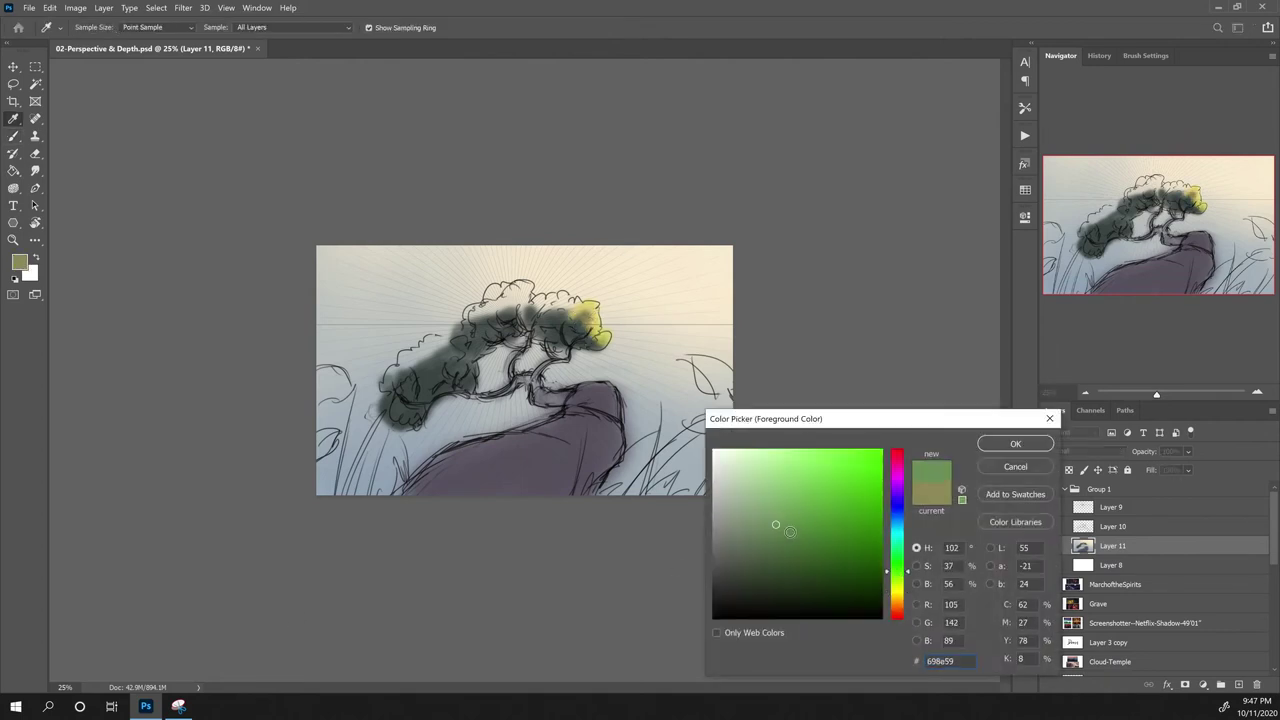
mouse_move(790, 531)
left_mouse_down()
mouse_move(781, 550)
mouse_move(800, 548)
left_mouse_up()
left_click(1003, 447)
key("b")
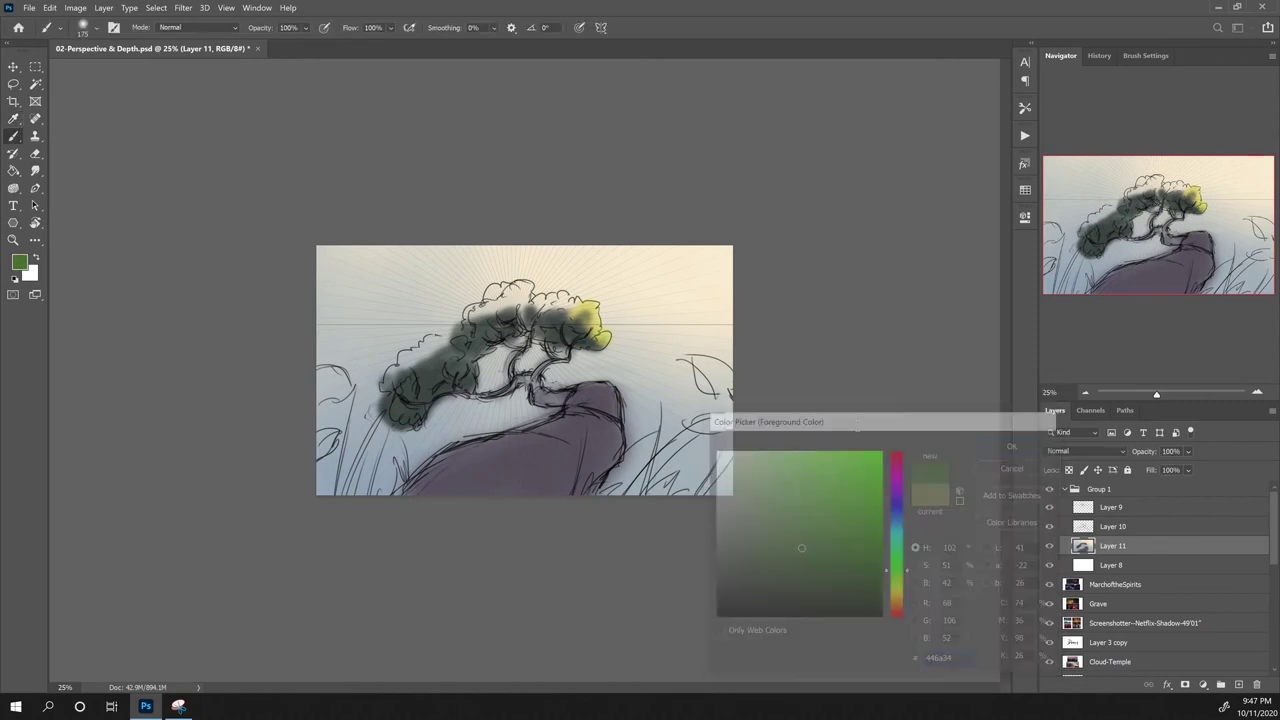
left_click_drag(583, 319, 572, 312)
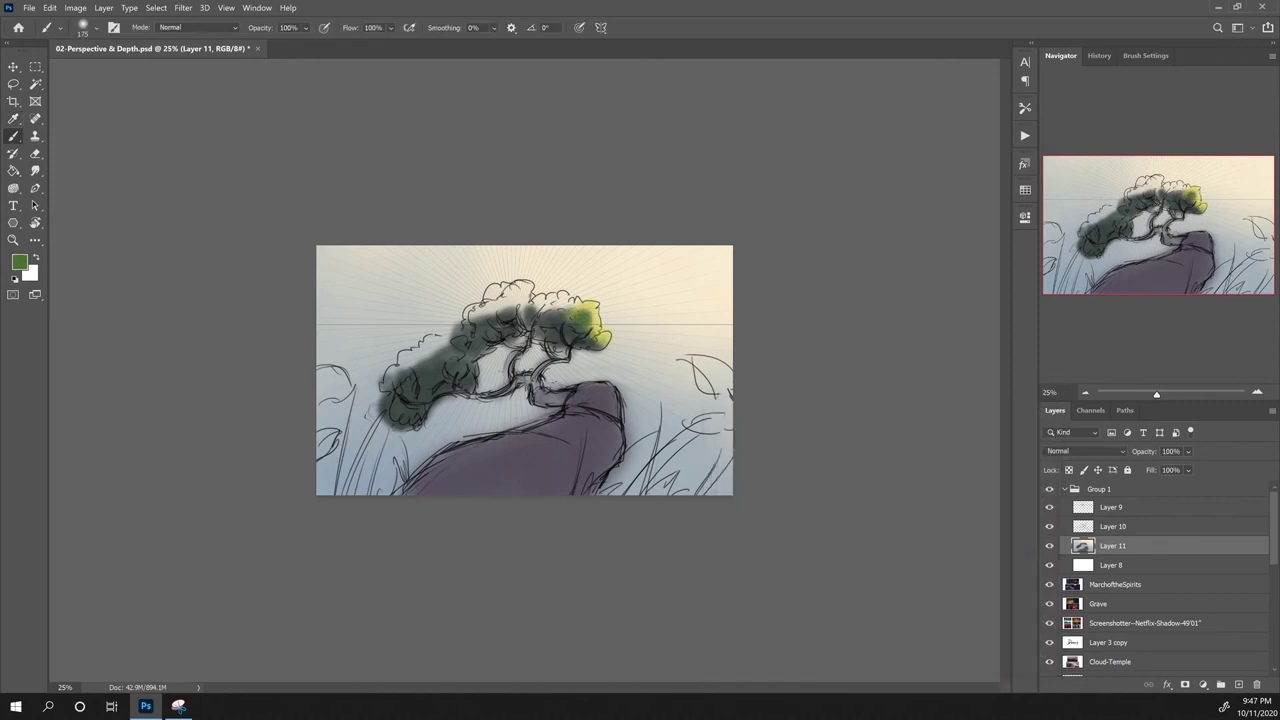
Step: Paint the tops of the right and middle foliage clusters with yellow and green tones sampled from the highlighted foliage
left_click(592, 315, "alt")
left_click(581, 342, "alt")
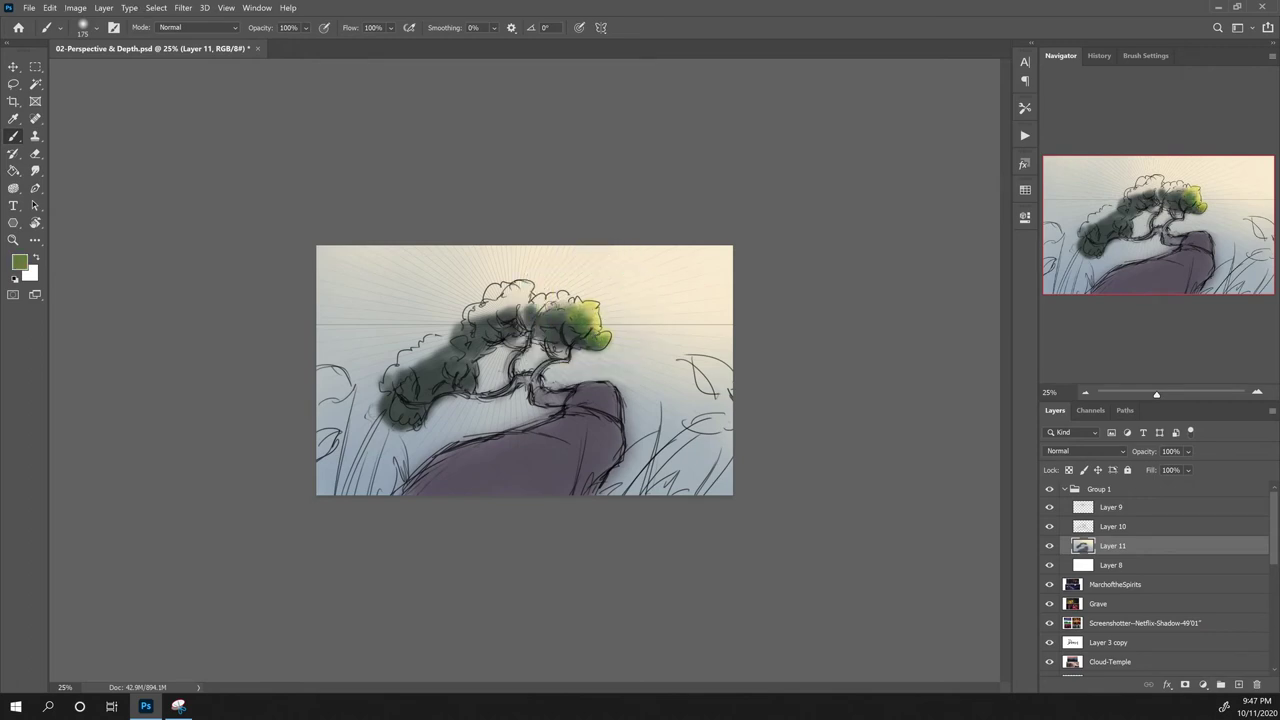
mouse_move(550, 289)
left_mouse_down()
mouse_move(592, 303)
mouse_move(468, 312)
mouse_move(496, 312)
left_mouse_up()
left_click(588, 305, "alt")
left_click(576, 344, "alt")
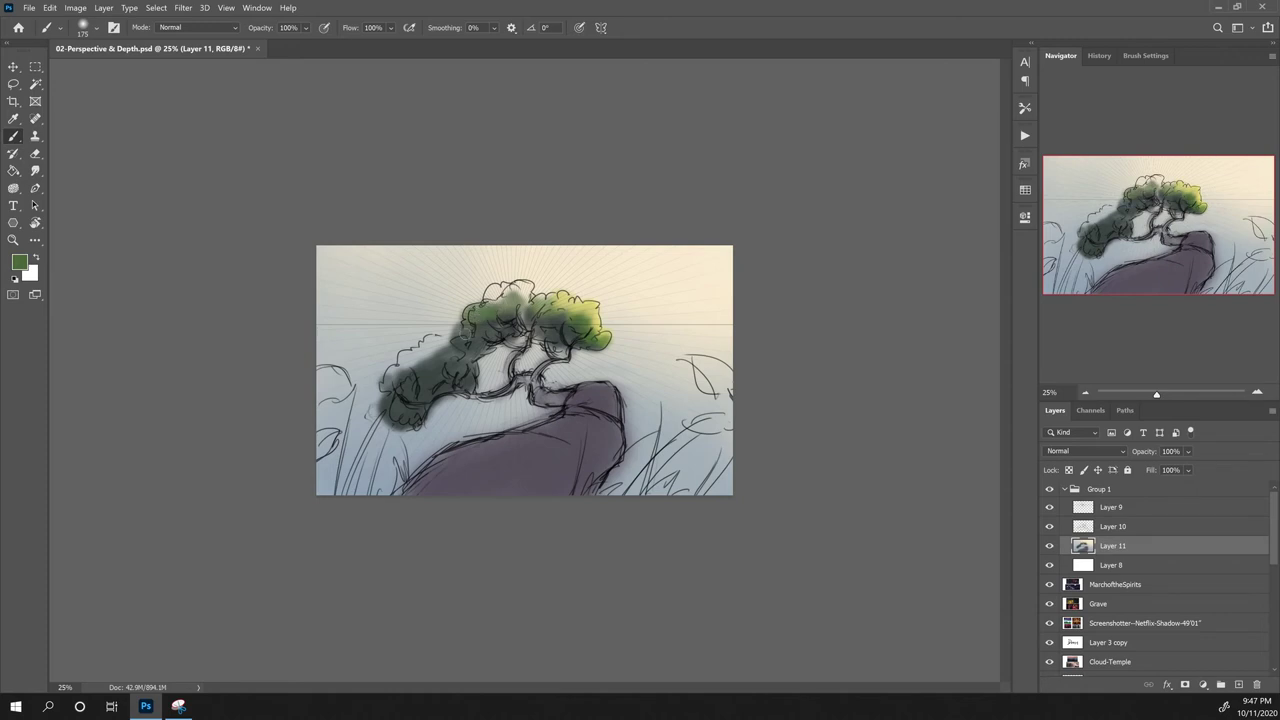
Step: Paint yellow highlights along the top of the left foliage cluster and blend them into the shading with sampled greens
left_click(576, 328, "alt")
left_click_drag(420, 350, 424, 358)
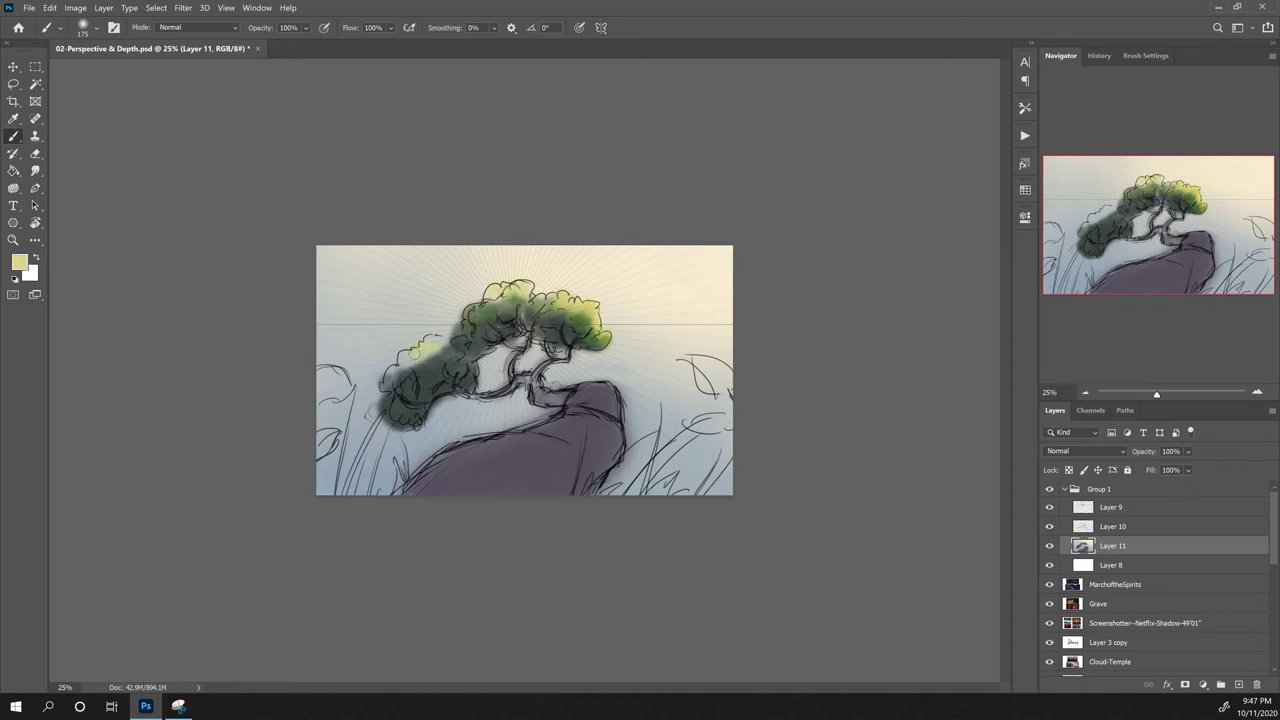
left_click(490, 312, "alt")
left_click(513, 328, "alt")
mouse_move(422, 354)
left_mouse_down()
mouse_move(396, 376)
mouse_move(436, 364)
mouse_move(423, 375)
mouse_move(448, 348)
mouse_move(436, 350)
left_mouse_up()
left_click(431, 373, "alt")
left_click(597, 336, "alt")
left_click(460, 380, "alt")
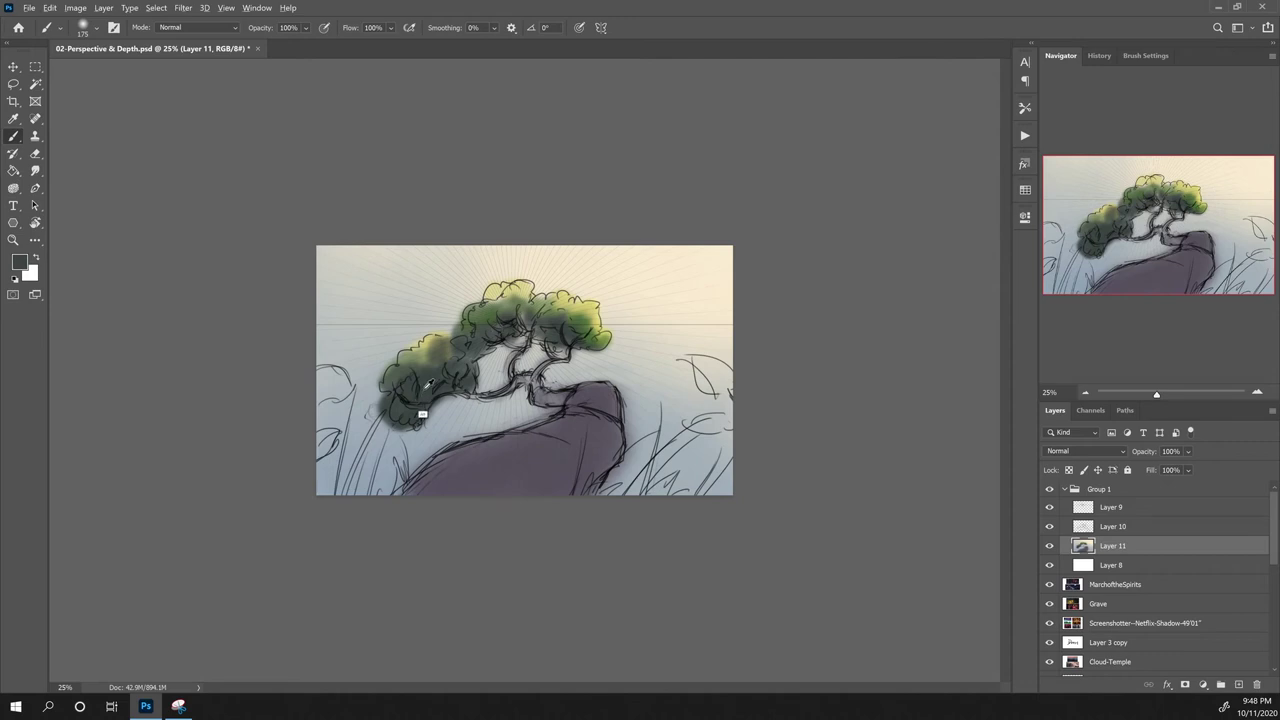
Step: Darken the purple sampled from the cliff and shade the cliff's lower part with a large soft brush
left_click(482, 478, "alt")
left_click(19, 262)
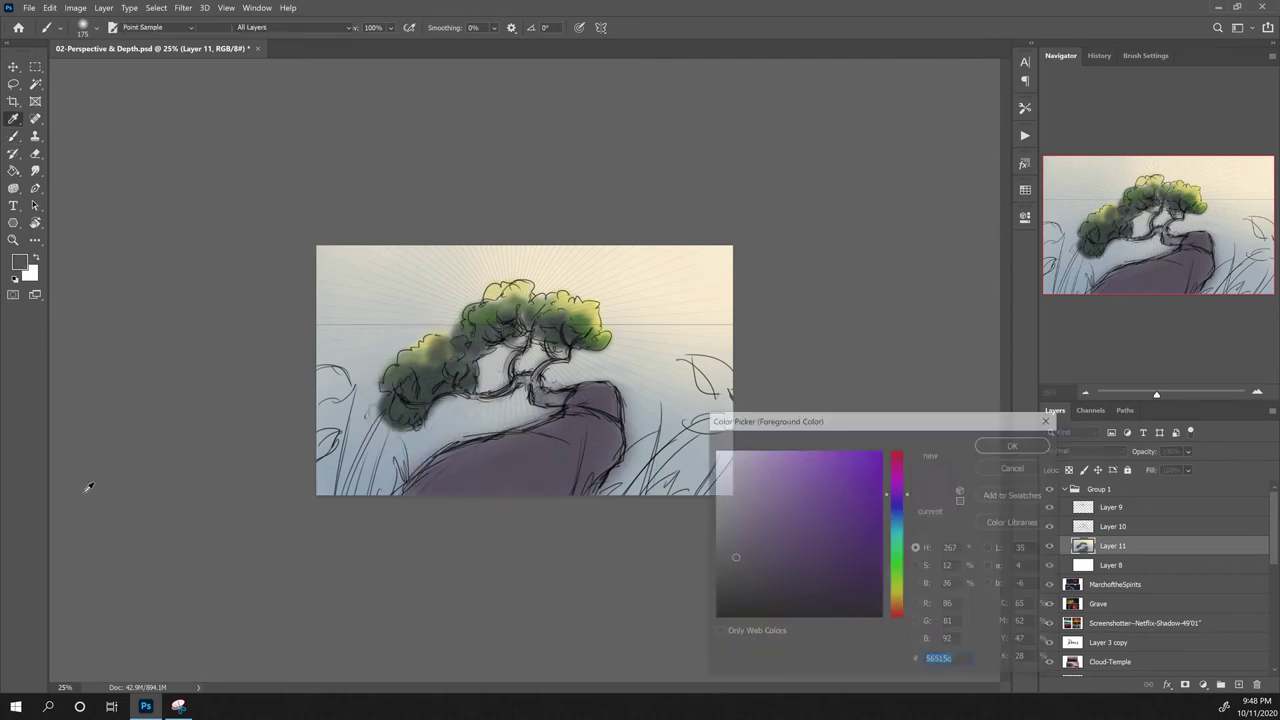
key("Return")
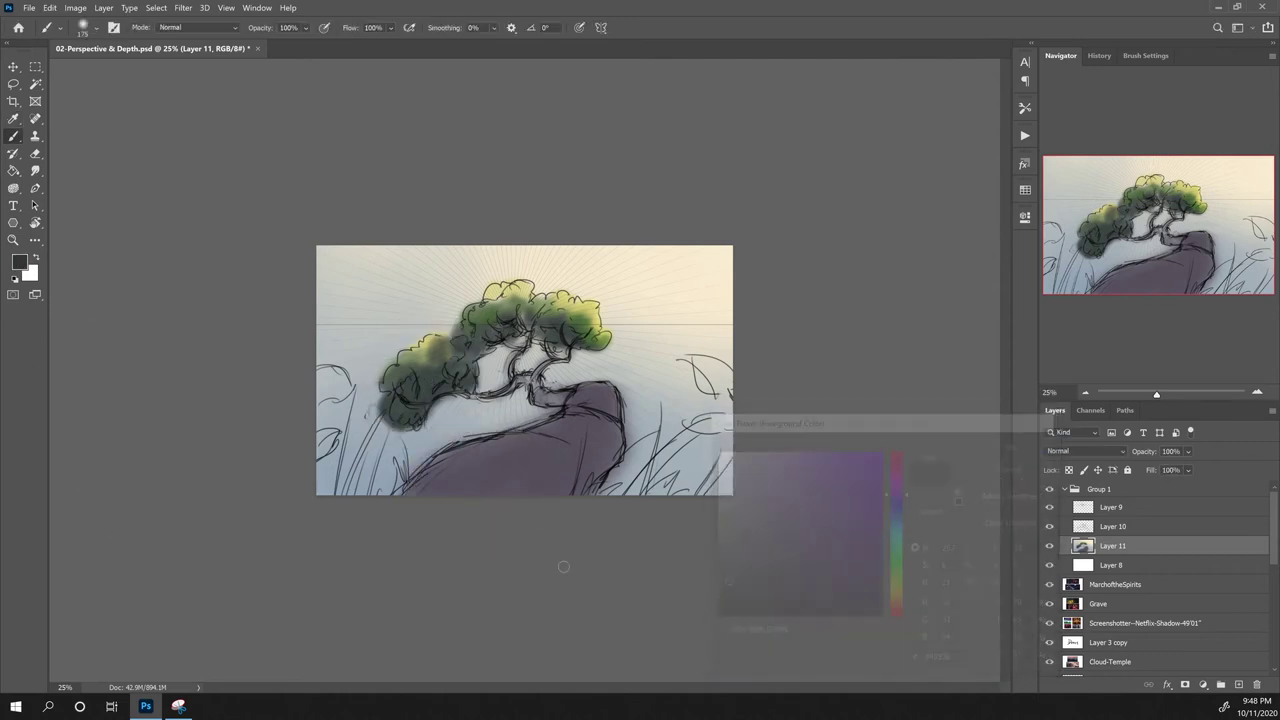
mouse_move(428, 489)
left_mouse_down()
mouse_move(569, 502)
mouse_move(509, 483)
mouse_move(531, 466)
mouse_move(590, 465)
left_mouse_up()
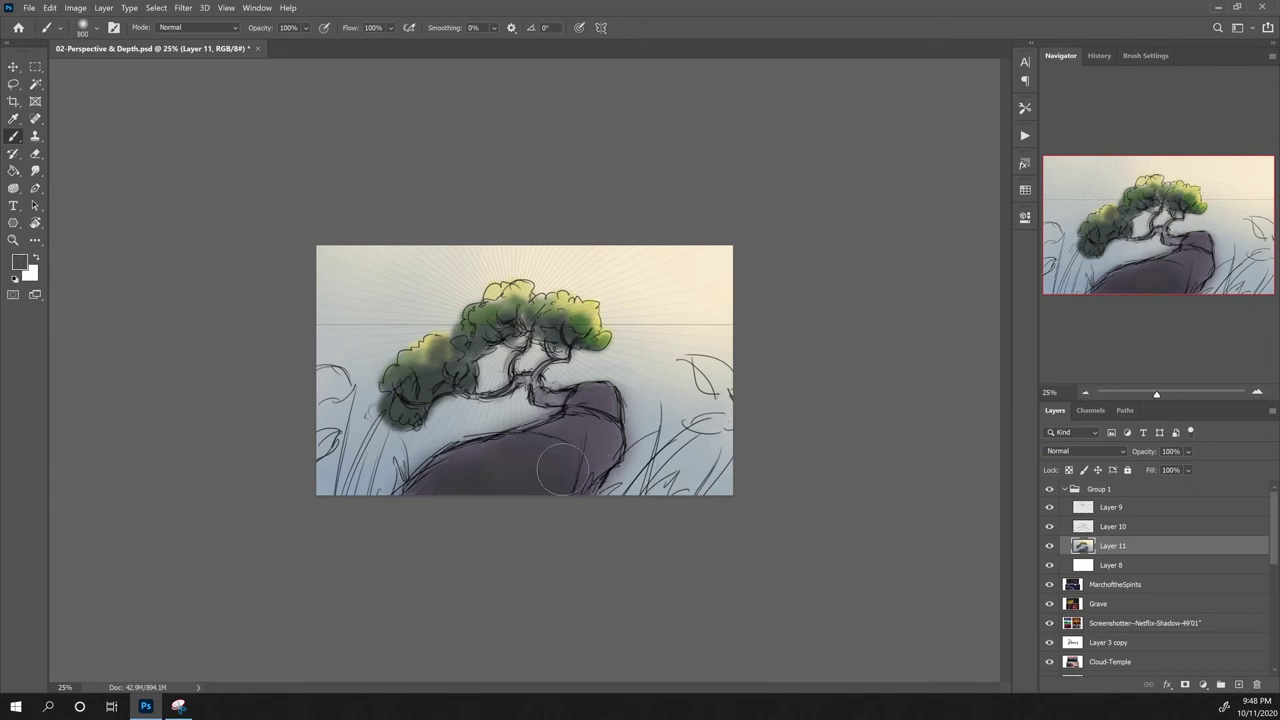
Step: Pick an even darker purple based on the cliff's shaded color and deepen the shadow along the cliff's base
key("i")
left_click(18, 262)
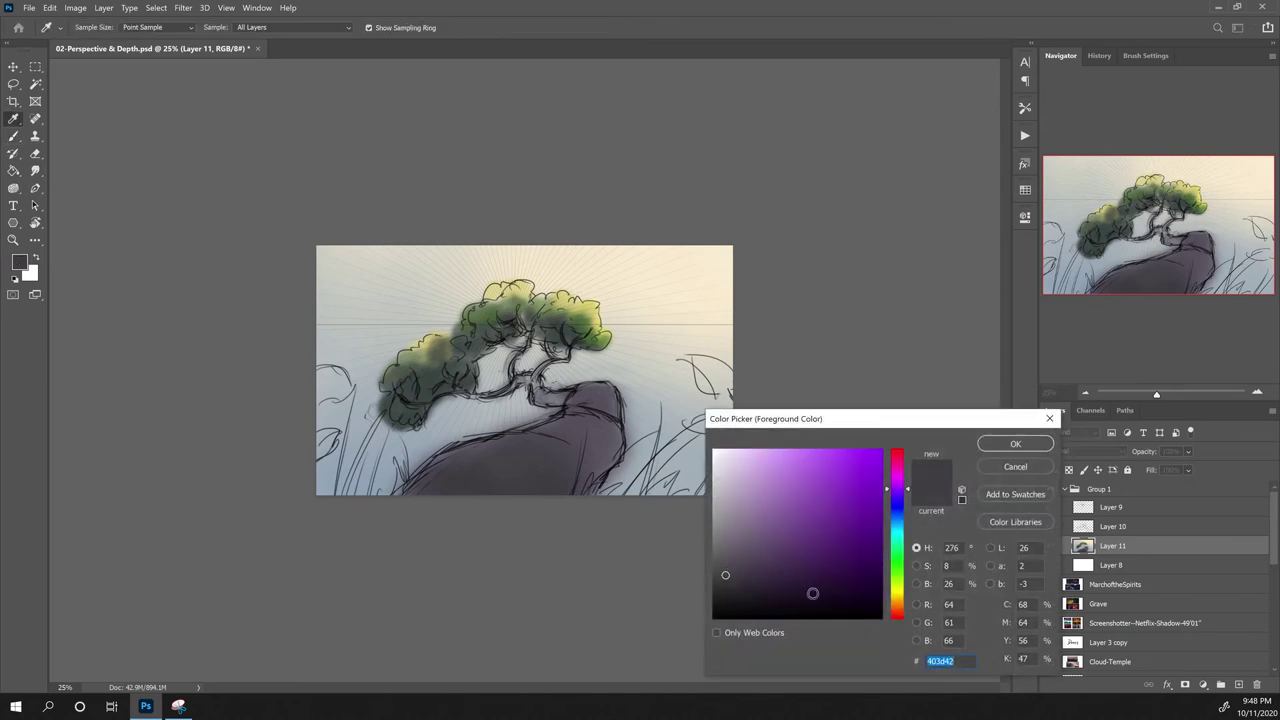
left_click(731, 588)
left_click(443, 490)
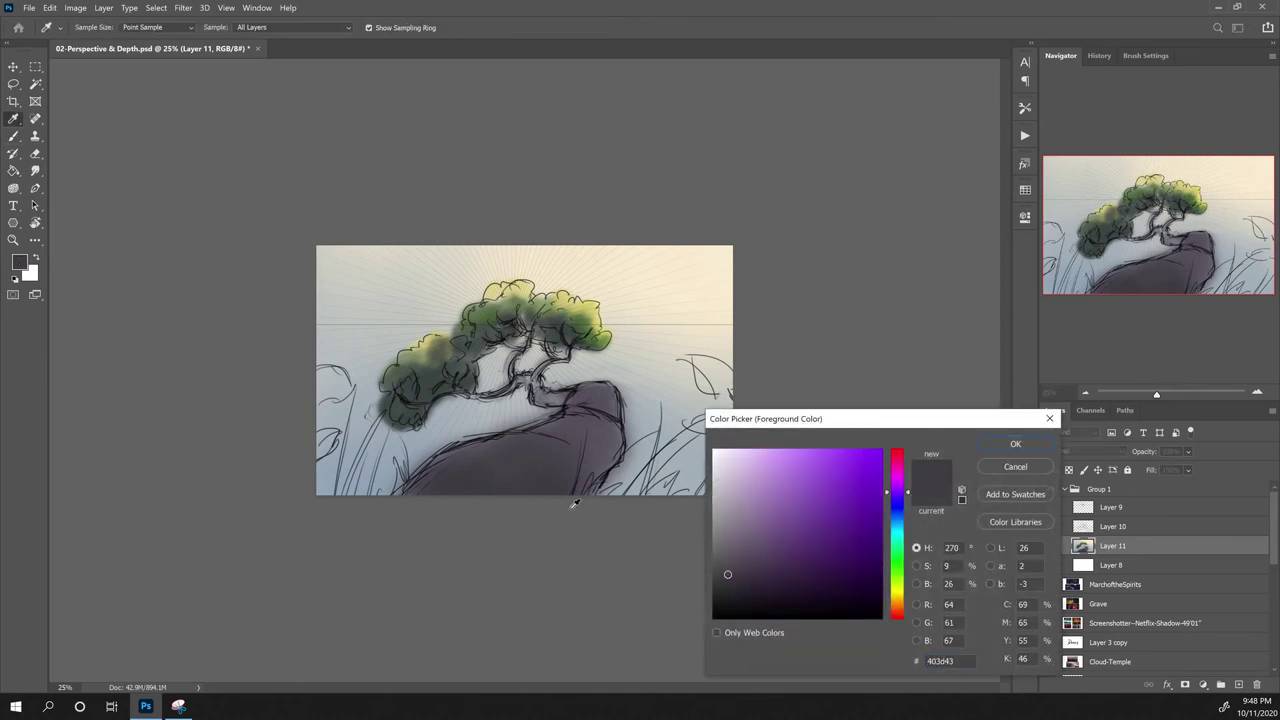
left_click(553, 484)
left_click(733, 582)
key("Return")
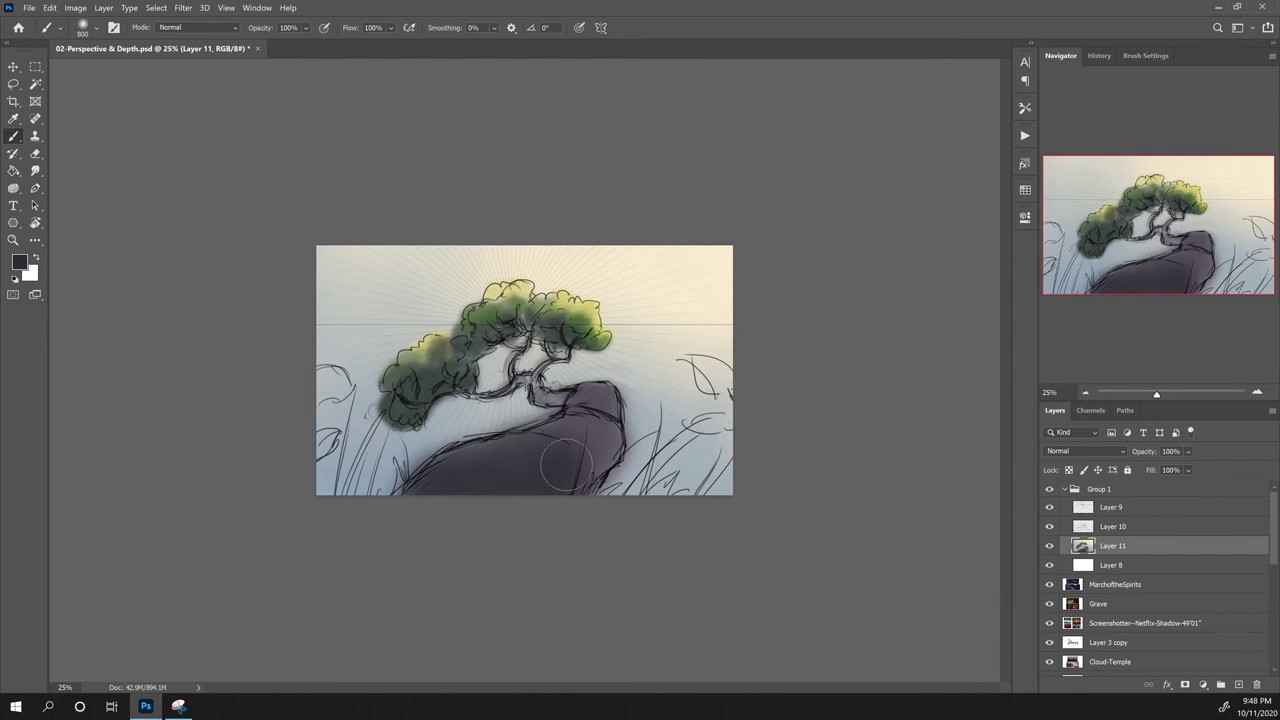
Step: Sample the pale sky, shift it to a muted orange, and paint a warm highlight on the cliff's tip
left_click(714, 299, "alt")
left_click(19, 262)
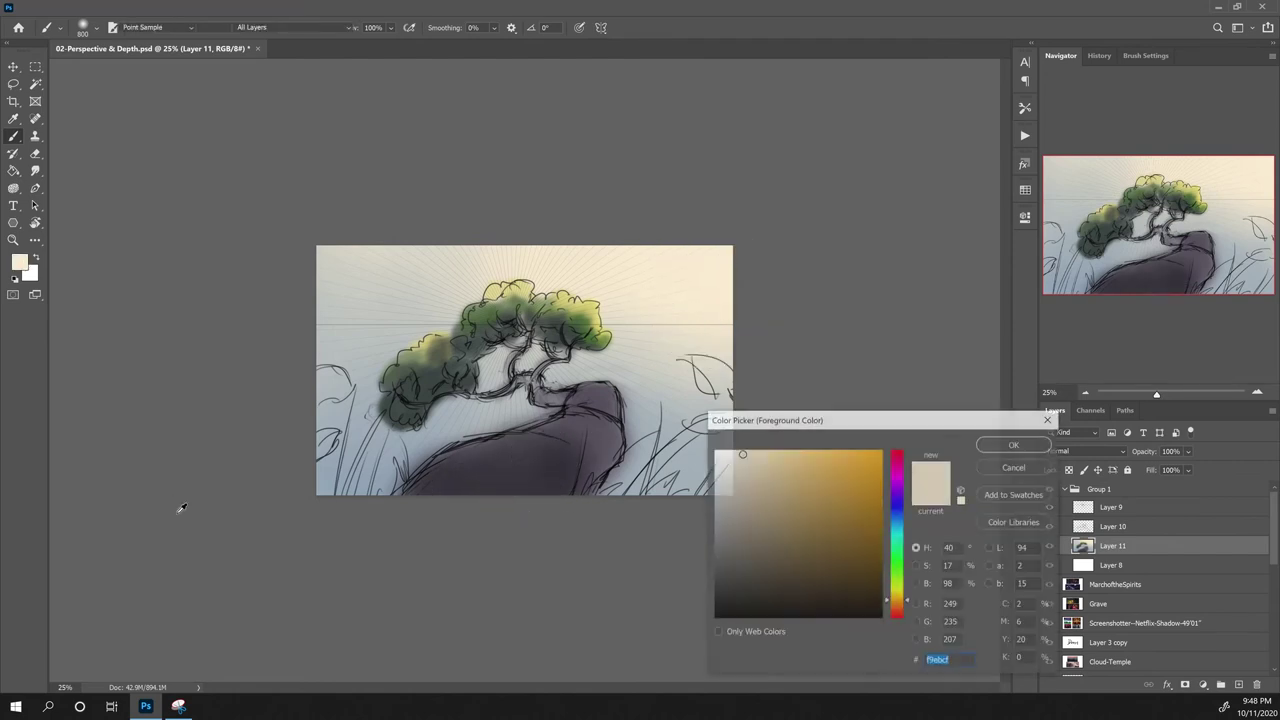
left_click(828, 462)
left_click_drag(907, 601, 907, 607)
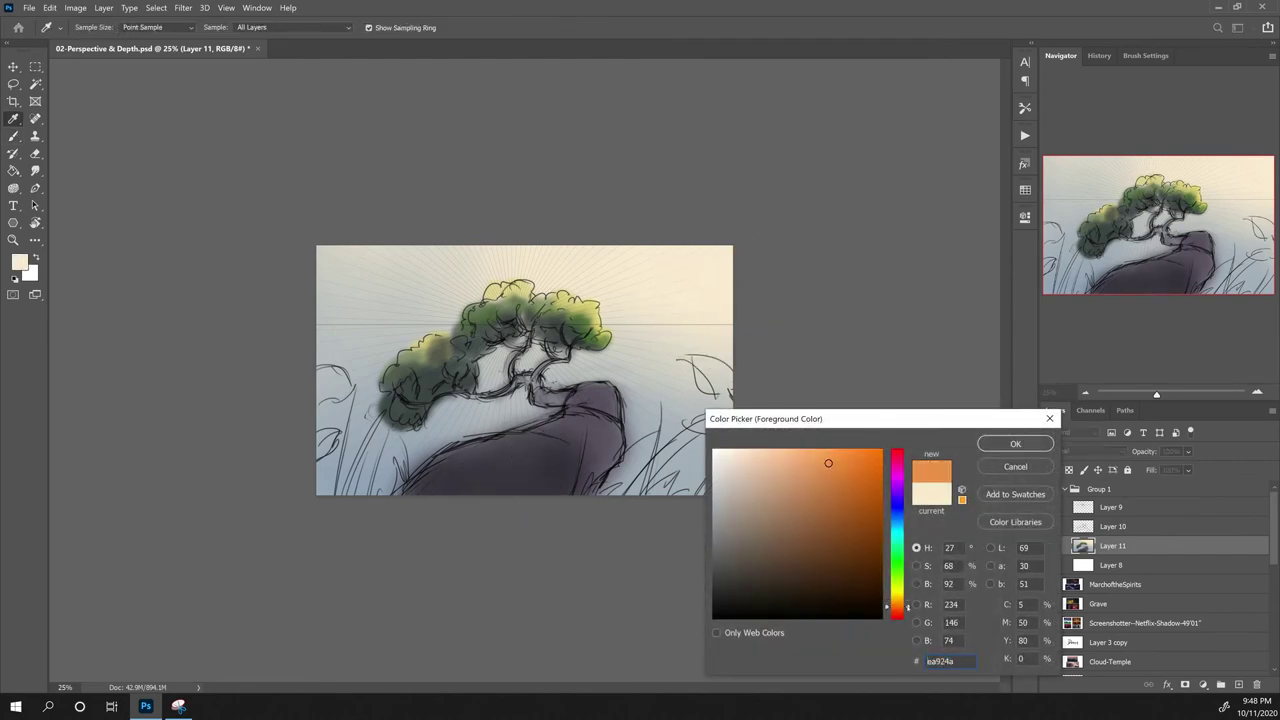
left_click(986, 443)
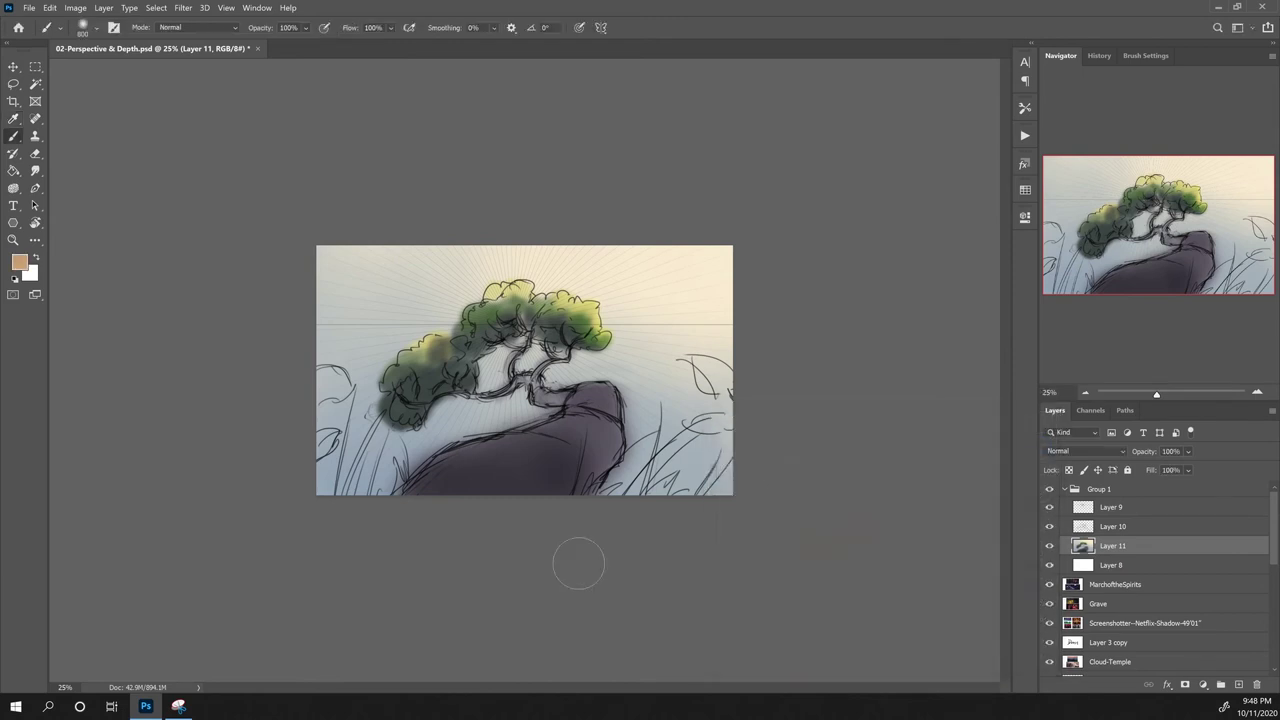
left_click_drag(592, 396, 583, 396)
Step: Brighten the cliff's tip with sampled yellow and pale sky tones, and extend the tan light down the cliff's right side
left_click(596, 308, "alt")
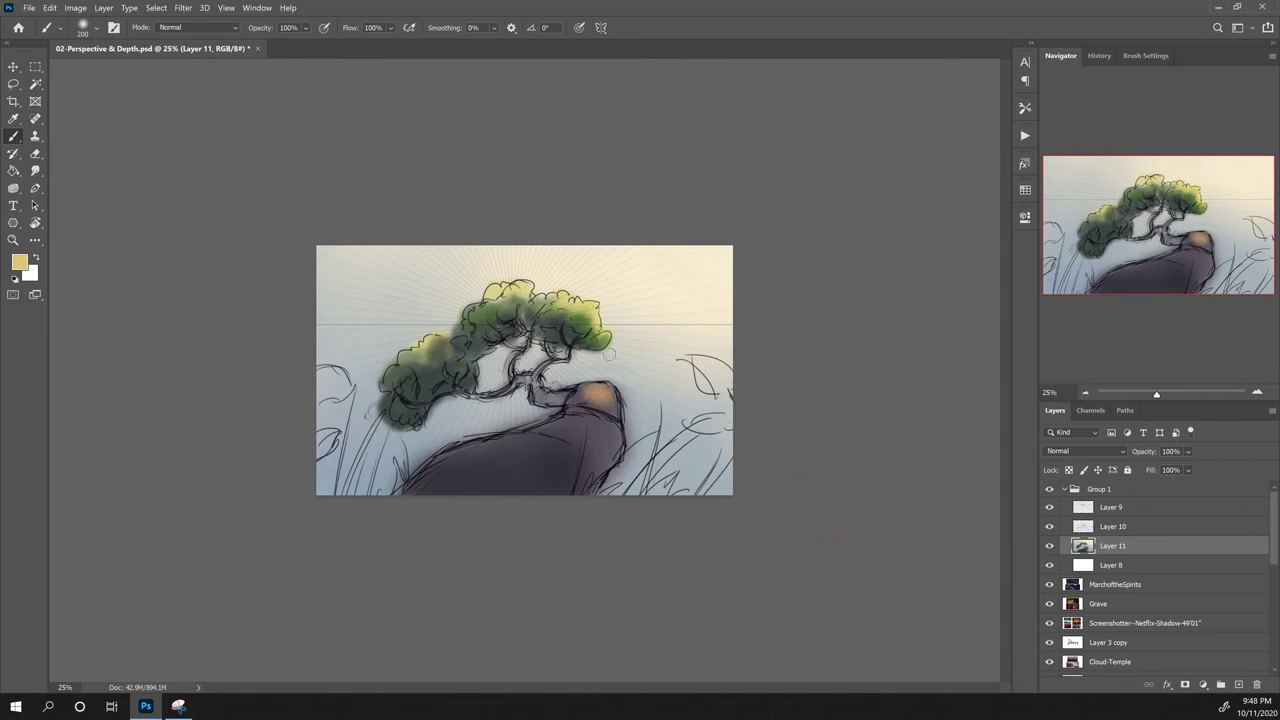
left_click(598, 395)
left_click(605, 397, "alt")
mouse_move(604, 410)
left_mouse_down()
mouse_move(575, 418)
mouse_move(605, 433)
mouse_move(576, 438)
mouse_move(602, 438)
left_mouse_up()
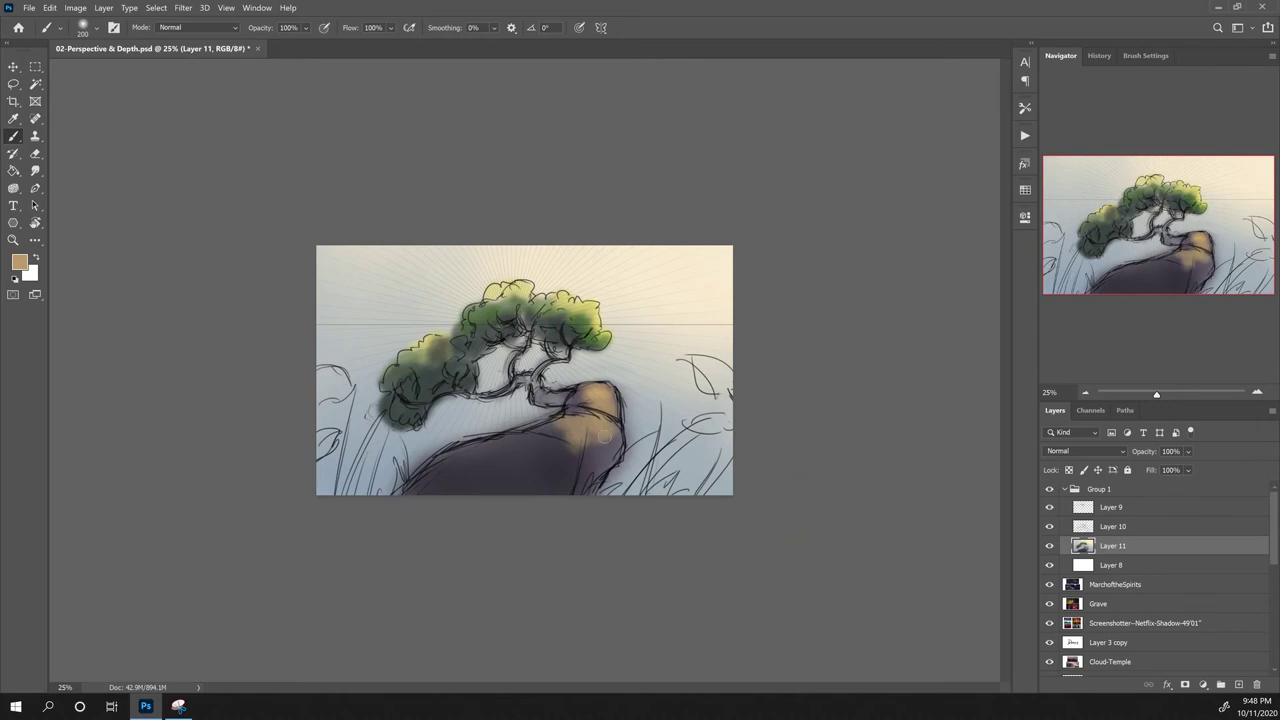
left_click(709, 303, "alt")
mouse_move(560, 396)
left_mouse_down()
mouse_move(604, 395)
mouse_move(586, 398)
mouse_move(553, 447)
mouse_move(560, 404)
mouse_move(512, 383)
mouse_move(526, 398)
mouse_move(556, 360)
left_mouse_up()
Step: Spread the tan light leftward across the cliff's upper surface and blend it into the dark purple with sampled tones
left_click(598, 430, "alt")
left_click(547, 475, "alt")
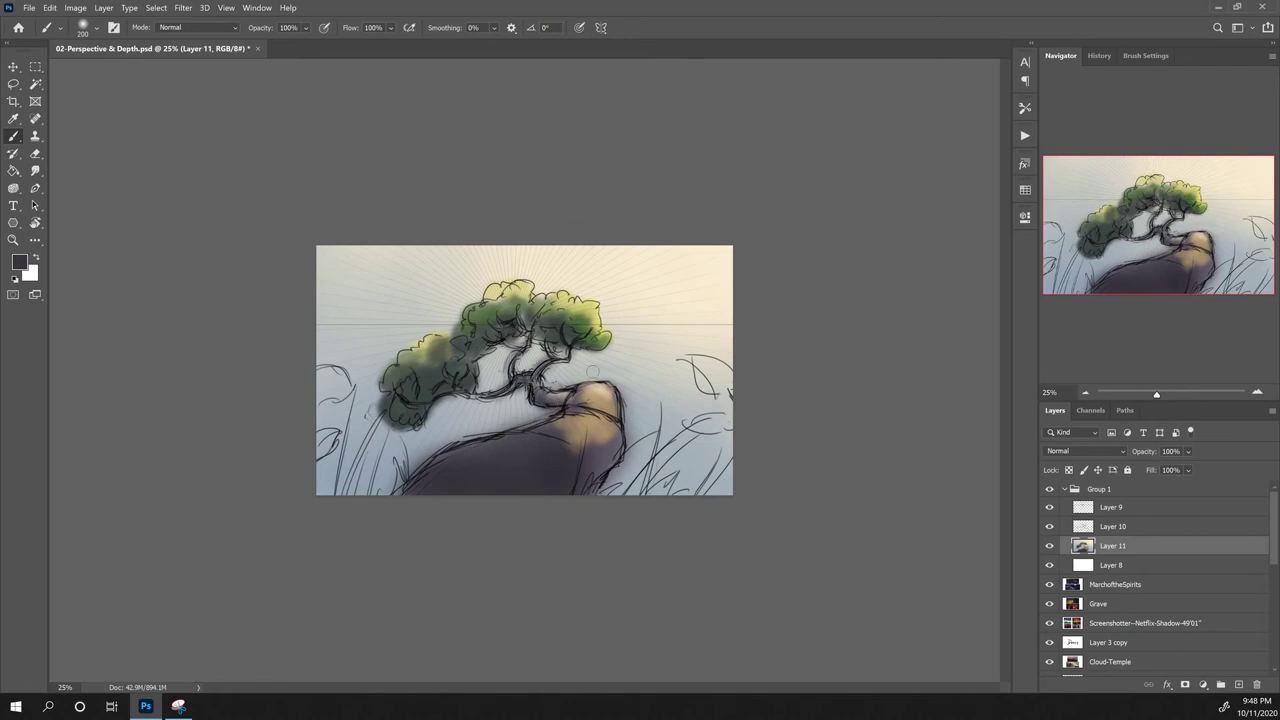
left_click(586, 423, "alt")
left_click(564, 446, "alt")
mouse_move(562, 442)
left_mouse_down()
mouse_move(586, 424)
mouse_move(598, 438)
mouse_move(522, 445)
mouse_move(585, 434)
mouse_move(546, 434)
left_mouse_up()
left_click(606, 432, "alt")
left_click(577, 464, "alt")
left_click(607, 428, "alt")
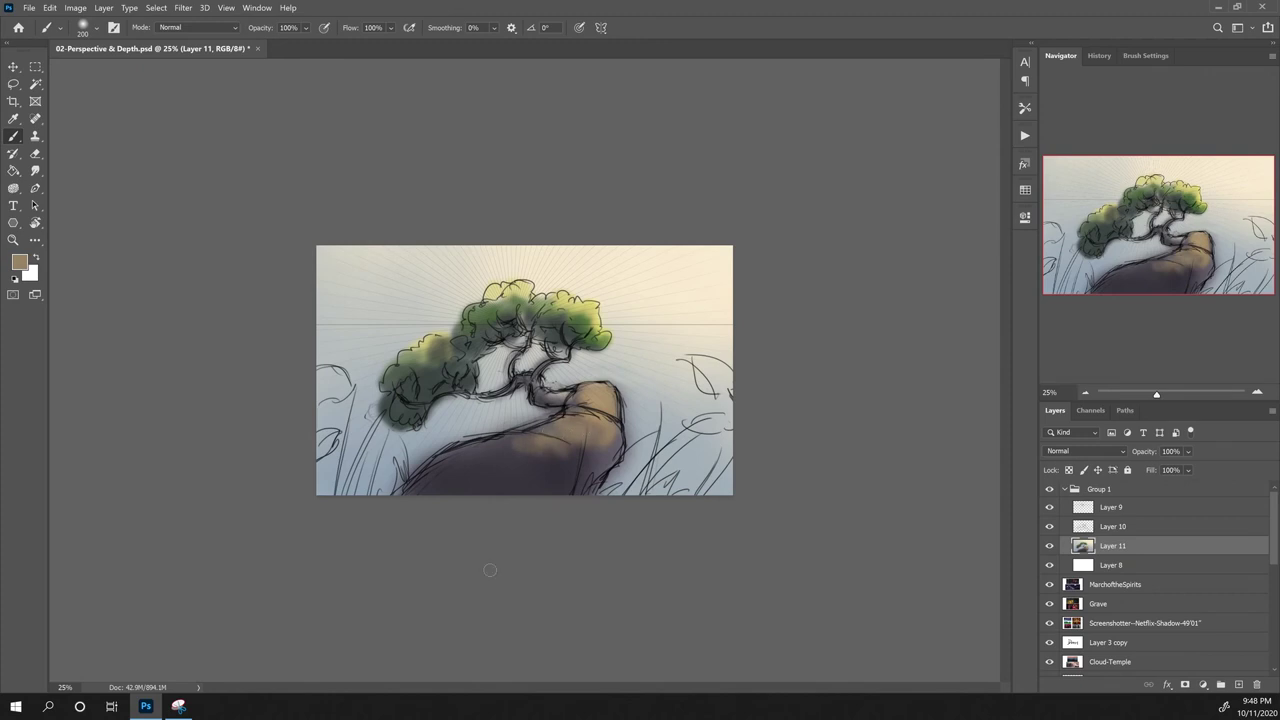
Step: Add a new layer above Layer 10 and paint the left foreground leaves and grass with dark green sampled from the tree
left_click(1118, 528)
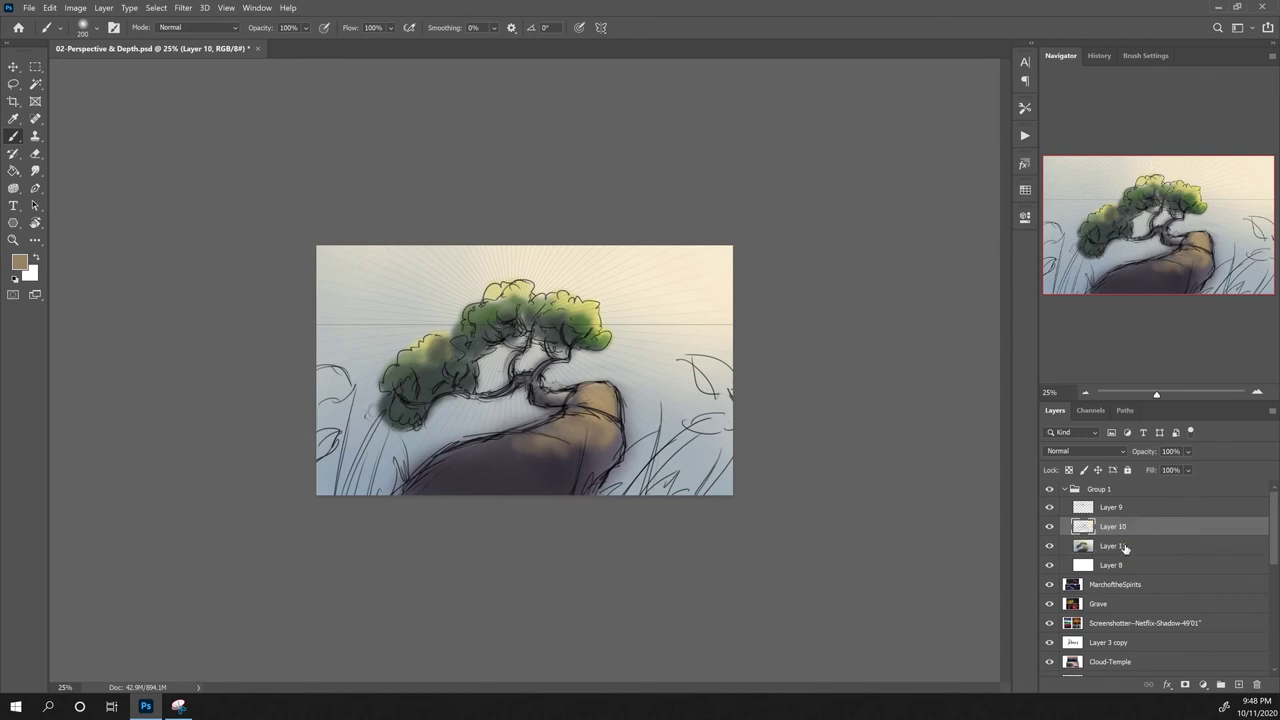
left_click(1239, 685)
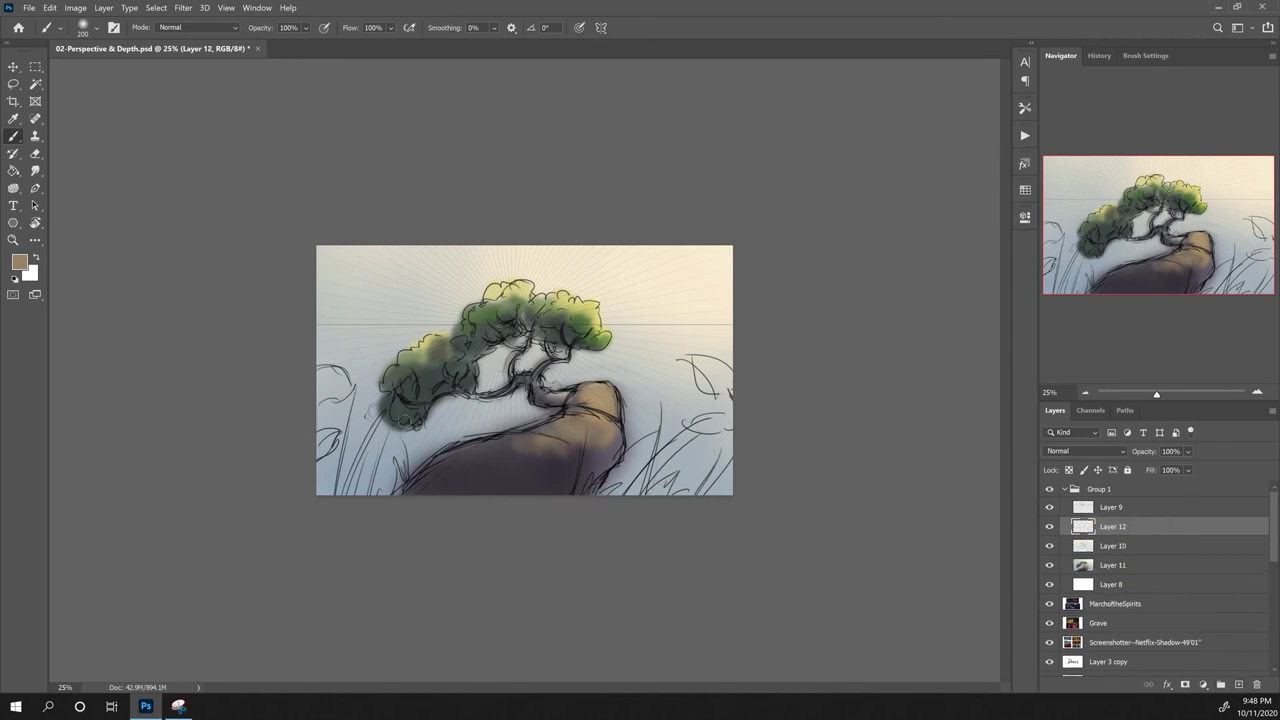
left_click(424, 406, "alt")
mouse_move(340, 394)
left_mouse_down()
mouse_move(320, 398)
mouse_move(340, 368)
mouse_move(352, 390)
left_mouse_up()
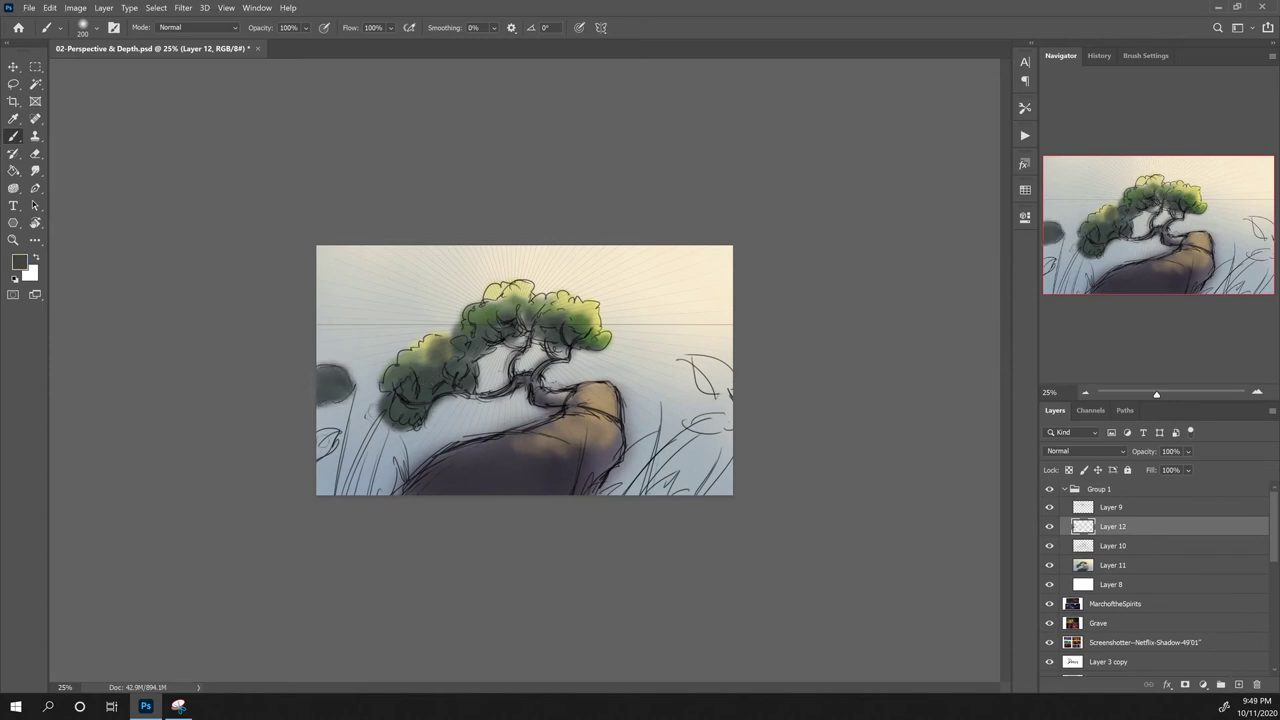
mouse_move(316, 448)
left_mouse_down()
mouse_move(334, 432)
mouse_move(322, 458)
left_mouse_up()
mouse_move(336, 506)
left_mouse_down()
mouse_move(356, 406)
mouse_move(368, 432)
mouse_move(380, 418)
mouse_move(378, 458)
left_mouse_up()
mouse_move(364, 494)
left_mouse_down()
mouse_move(388, 446)
mouse_move(398, 472)
left_mouse_up()
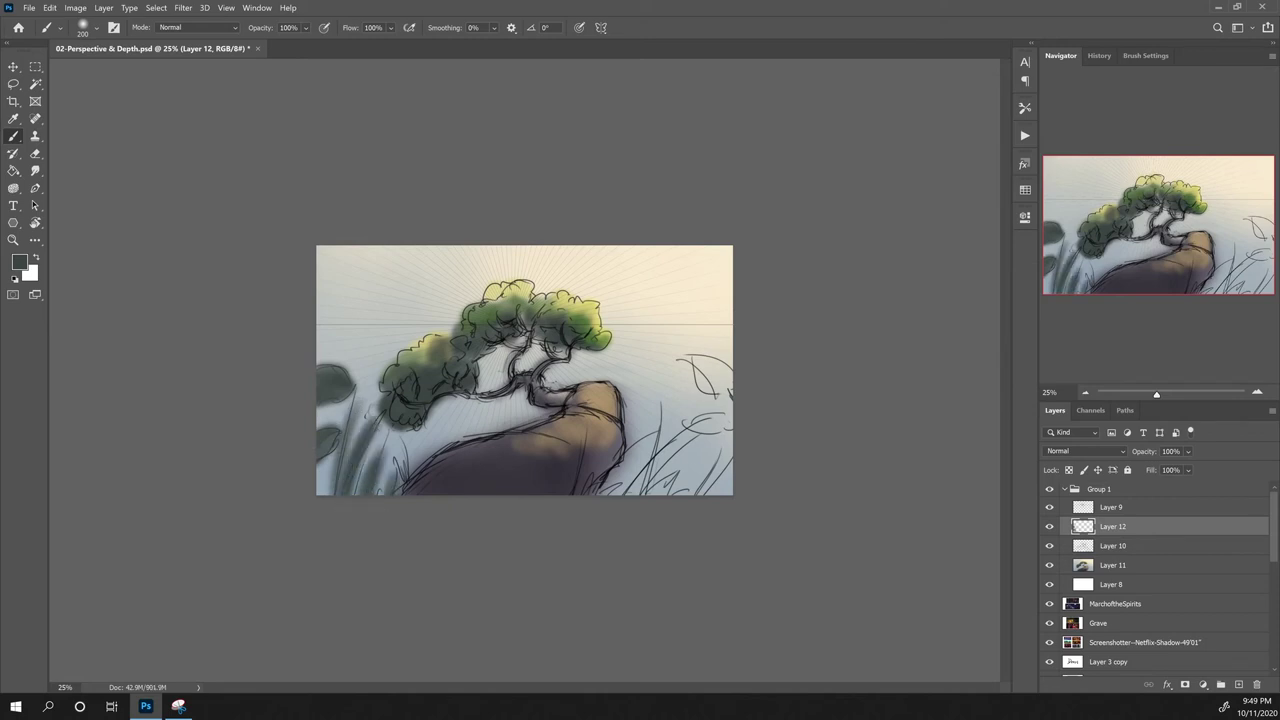
Step: Paint the right foreground grass blades and the two leaves above them in the same dark green
mouse_move(630, 494)
left_mouse_down()
mouse_move(655, 432)
mouse_move(692, 434)
mouse_move(700, 478)
left_mouse_up()
left_click_drag(696, 422, 730, 426)
mouse_move(690, 362)
left_mouse_down()
mouse_move(716, 390)
mouse_move(728, 382)
mouse_move(730, 400)
mouse_move(736, 386)
mouse_move(705, 364)
mouse_move(726, 388)
mouse_move(713, 381)
left_mouse_up()
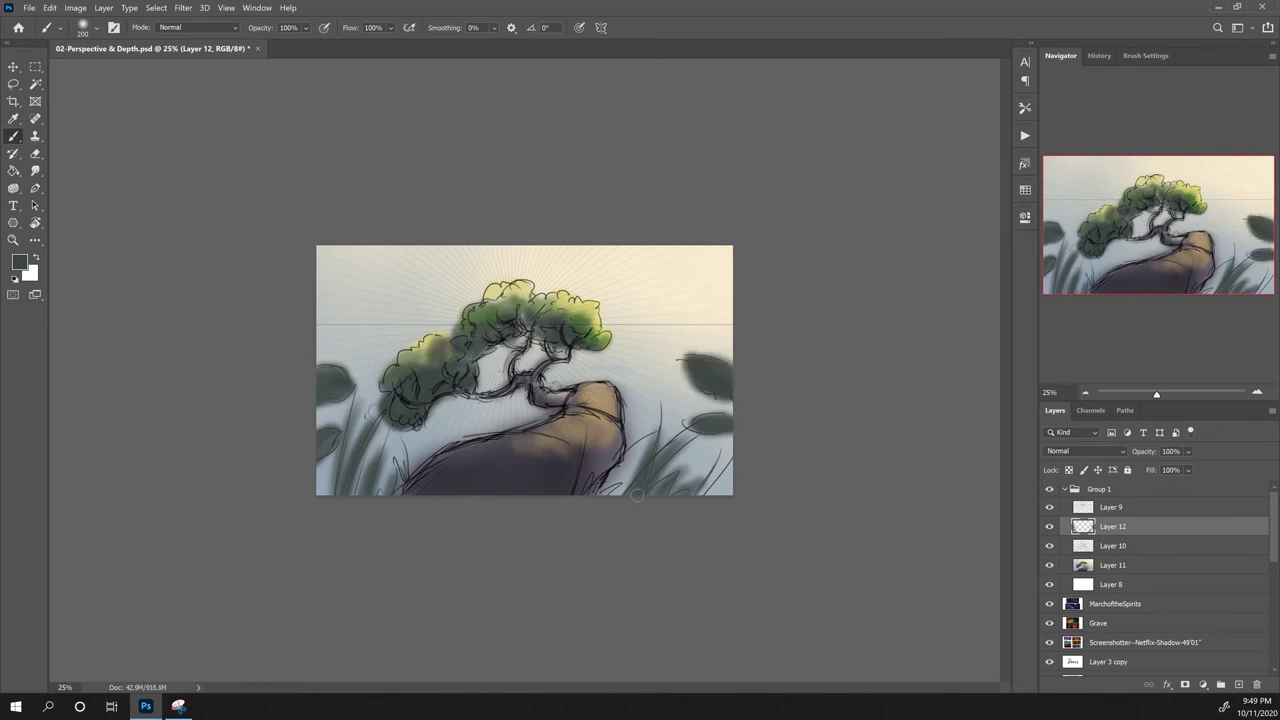
left_click_drag(600, 490, 643, 424)
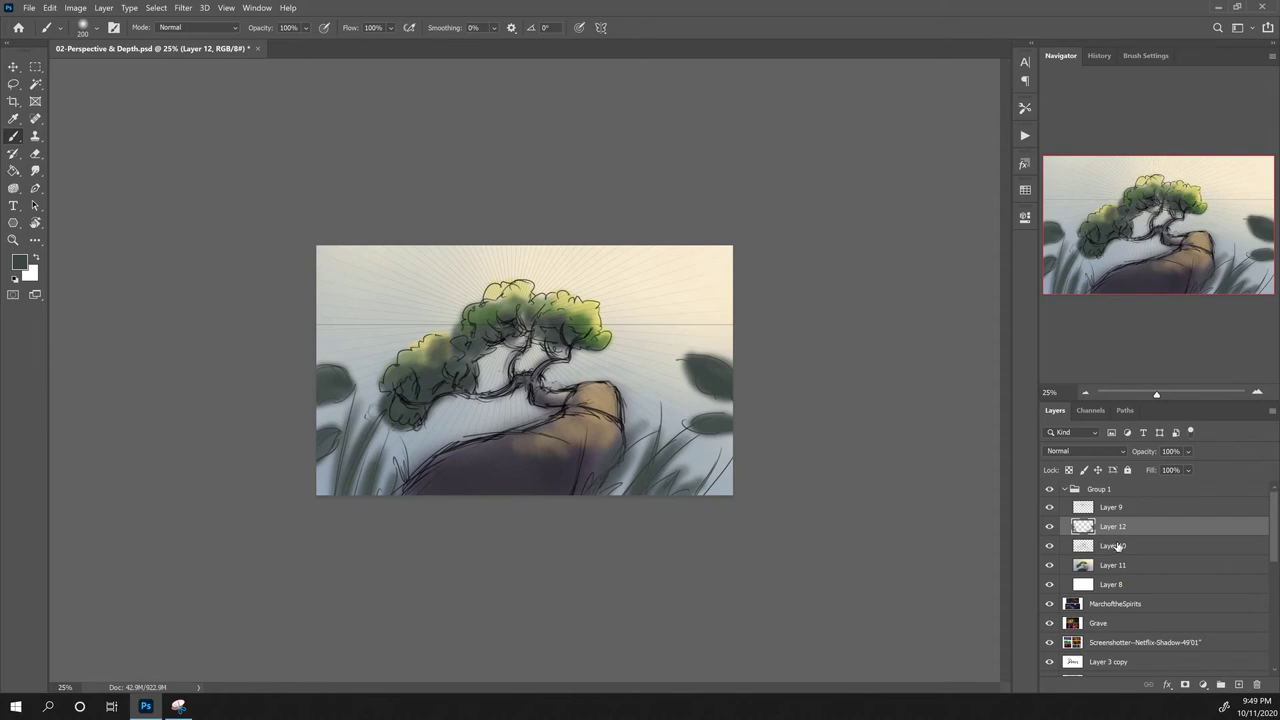
Step: Reduce the fill of the Layer 10 line sketch to 53% and merge it down into Layer 11
left_click(1119, 549)
left_click(1188, 471)
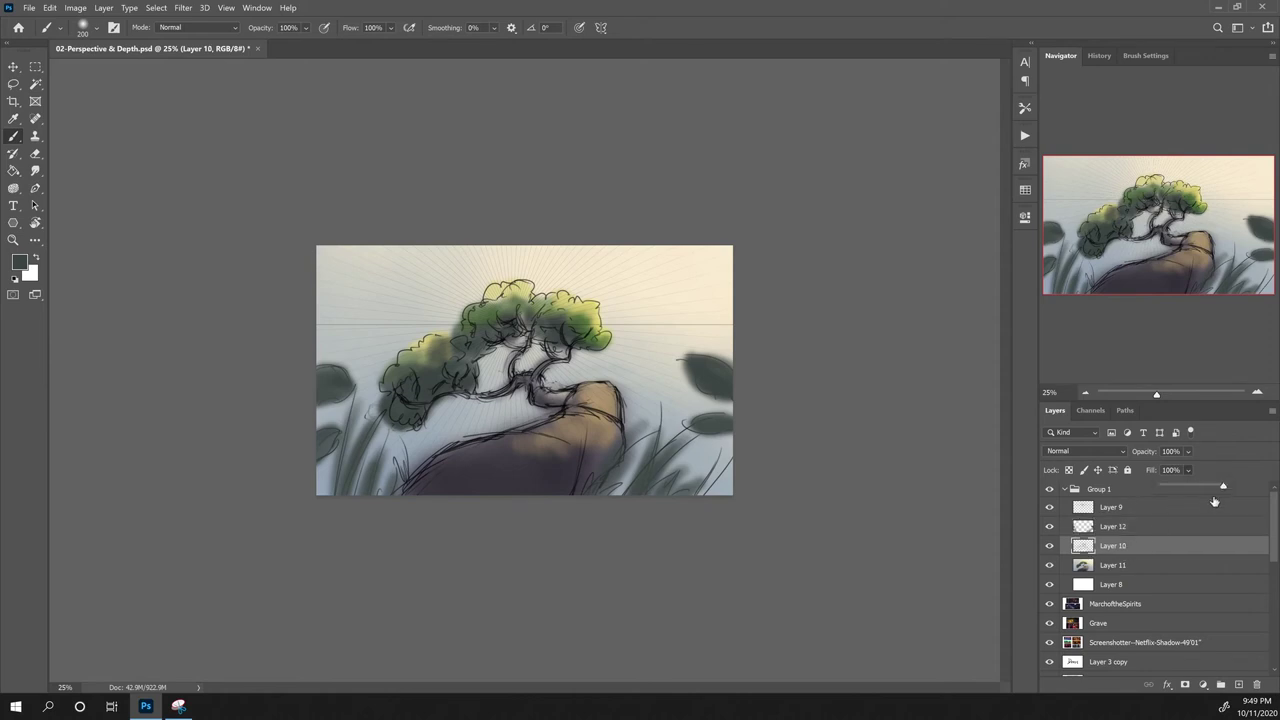
left_click_drag(1223, 486, 1196, 486)
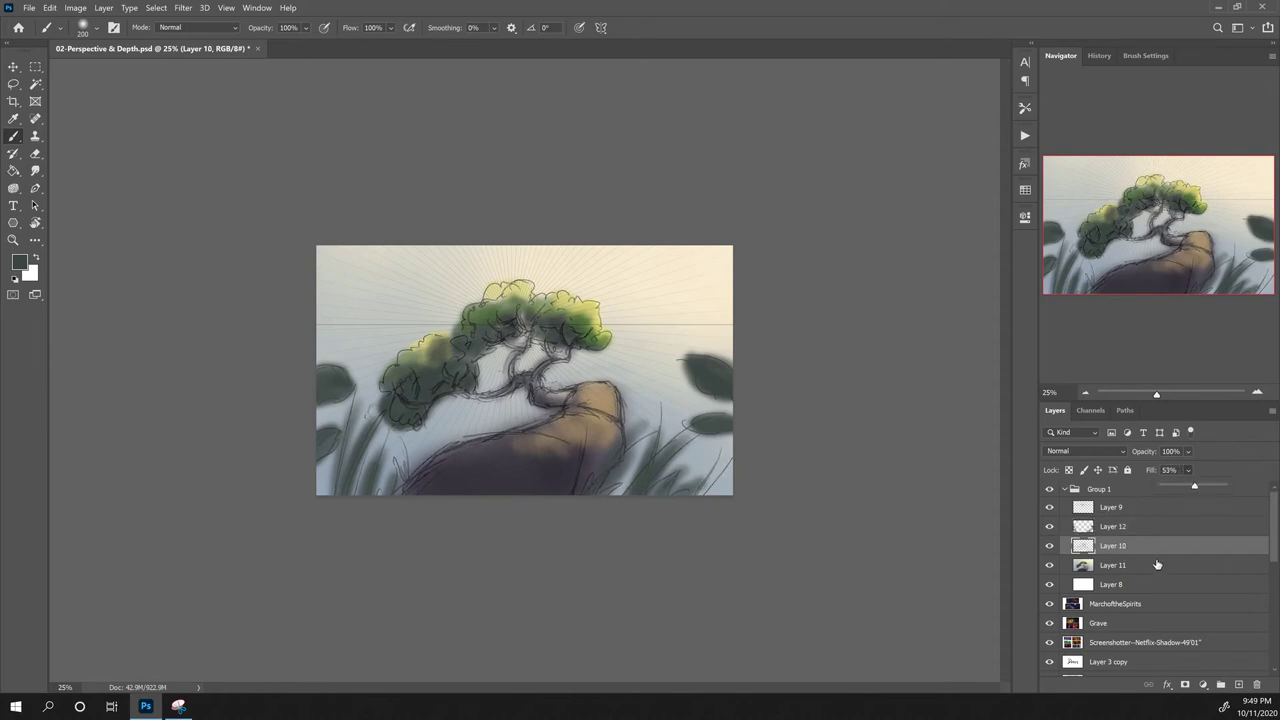
key("ctrl+e")
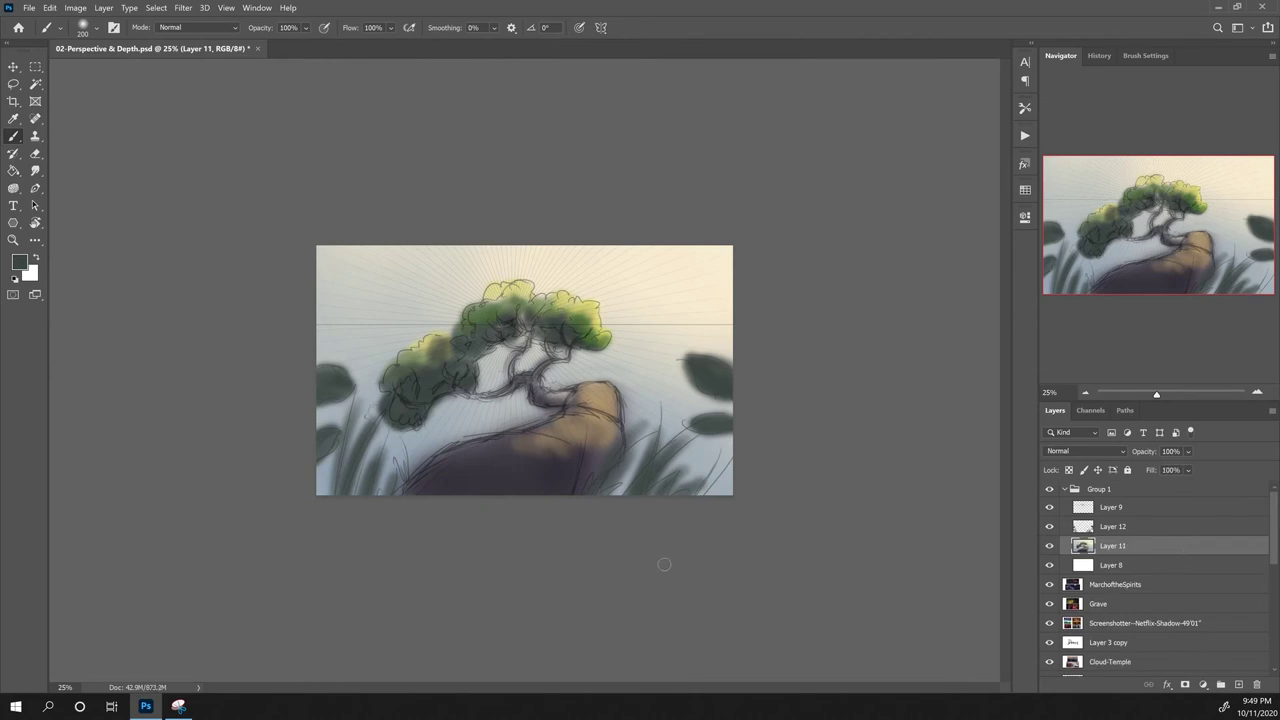
Step: Lasso the cliff, then add the trunk and the tree's right foliage clump to the selection on Layer 11
key("l")
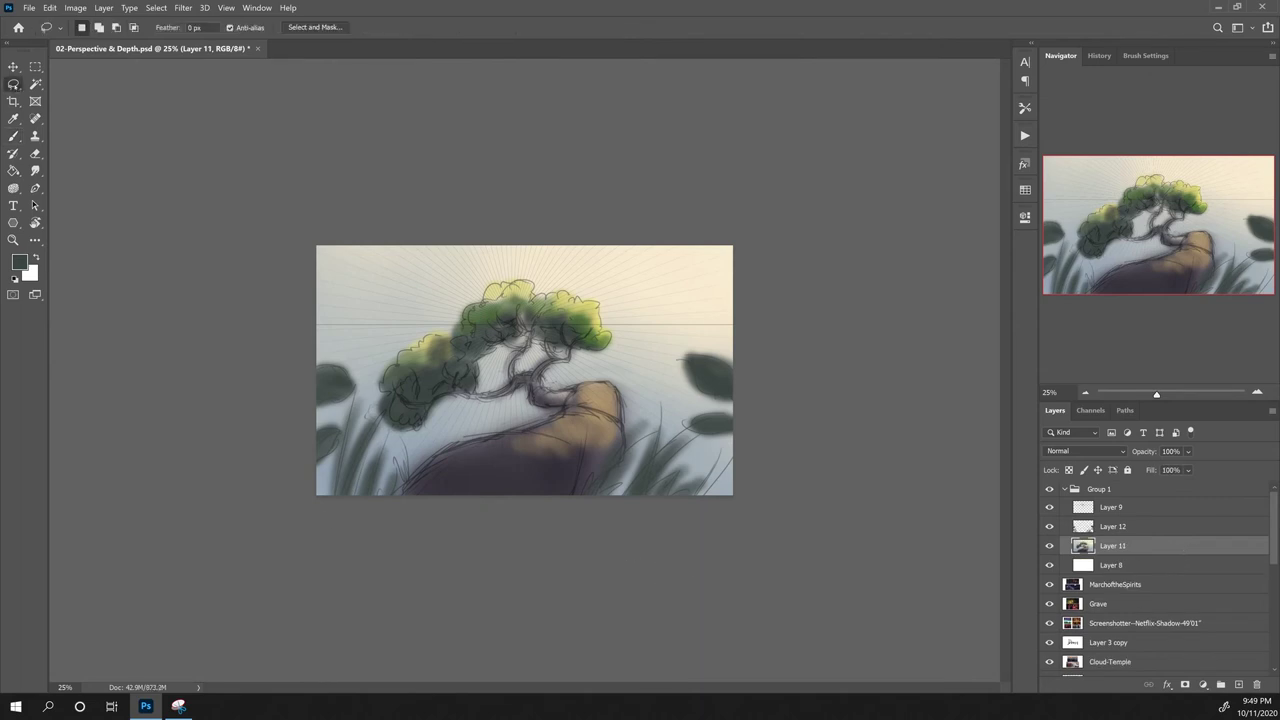
left_click_drag(394, 506, 439, 453)
left_click_drag(398, 510, 383, 529)
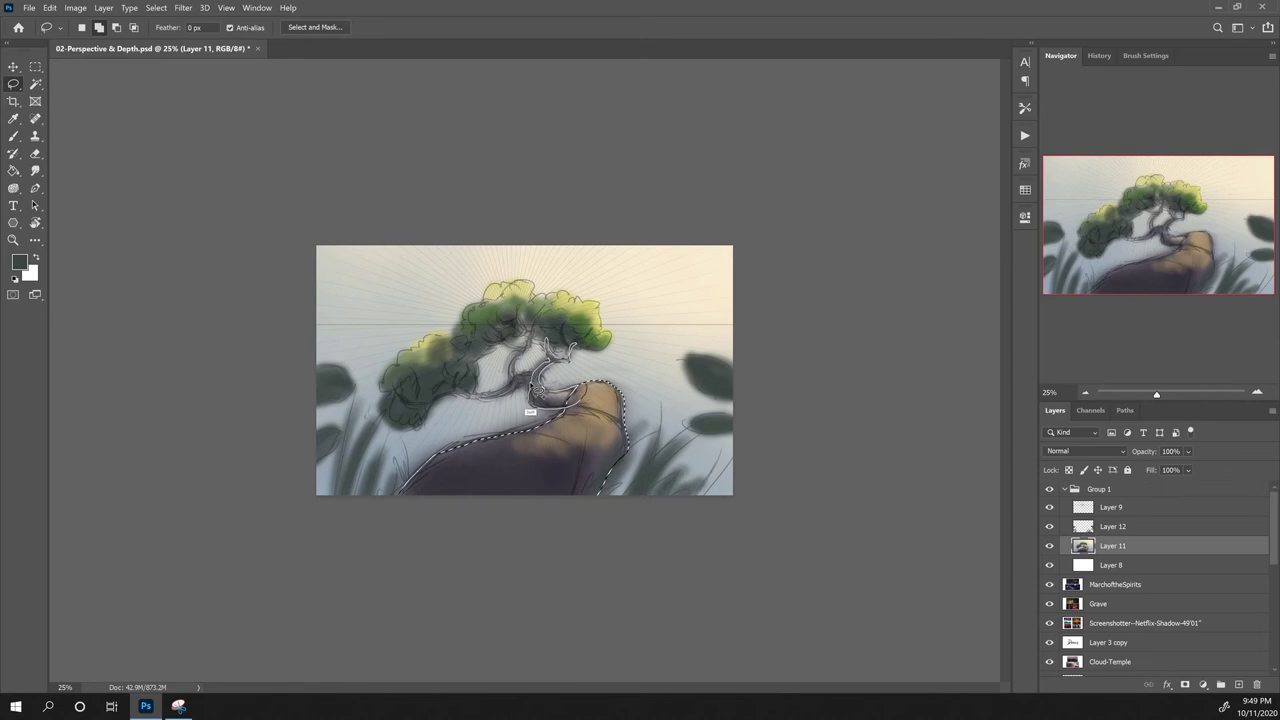
mouse_move(531, 412)
left_mouse_down()
mouse_move(546, 342)
mouse_move(578, 318)
mouse_move(573, 357)
mouse_move(562, 330)
mouse_move(579, 360)
left_mouse_up()
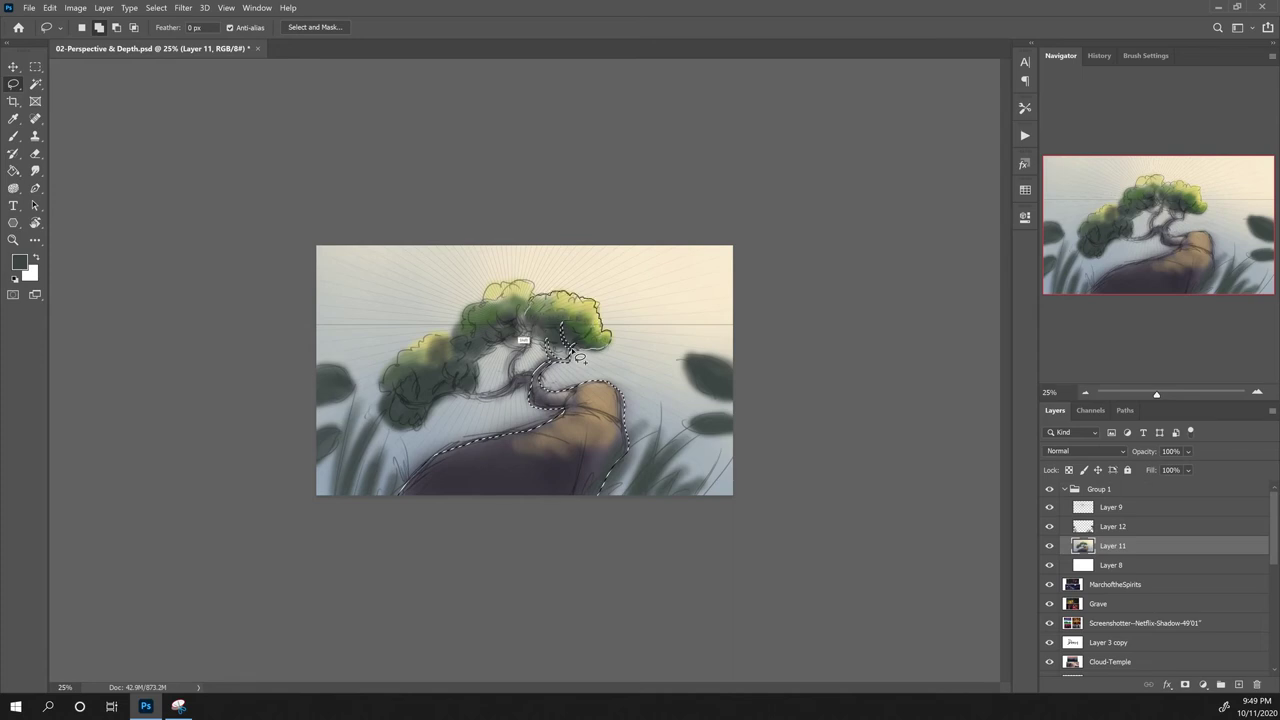
mouse_move(572, 349)
left_mouse_down()
mouse_move(517, 358)
mouse_move(533, 367)
left_mouse_up()
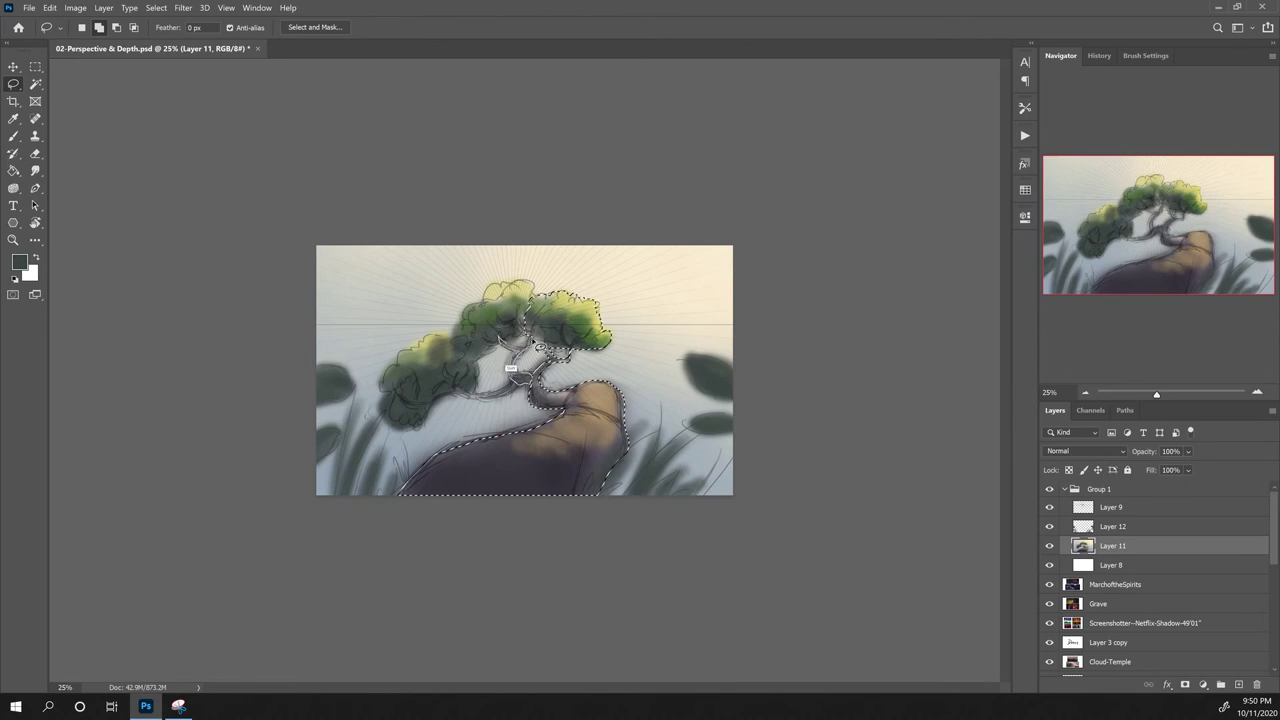
left_click_drag(532, 340, 540, 320)
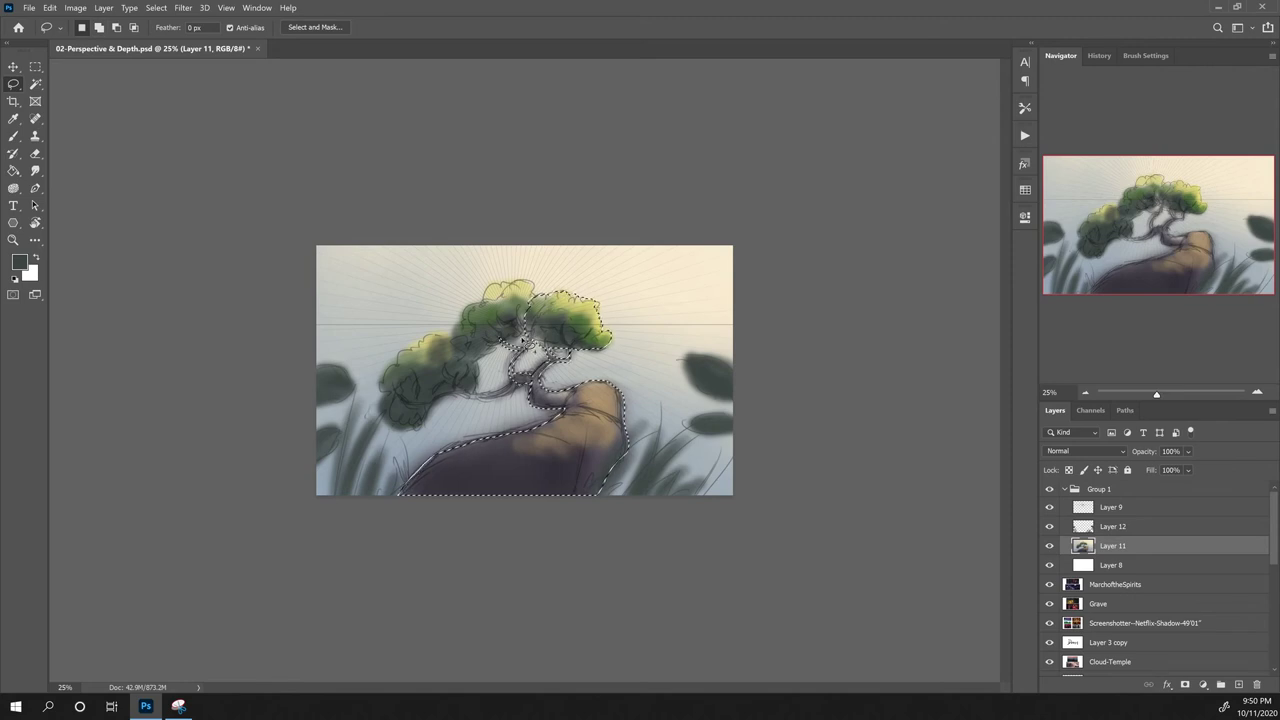
Step: Extend the selection over the middle and left foliage and their branches, leaving out the gaps between them
mouse_move(490, 378)
left_mouse_down()
mouse_move(464, 368)
mouse_move(457, 344)
mouse_move(502, 307)
mouse_move(546, 312)
left_mouse_up()
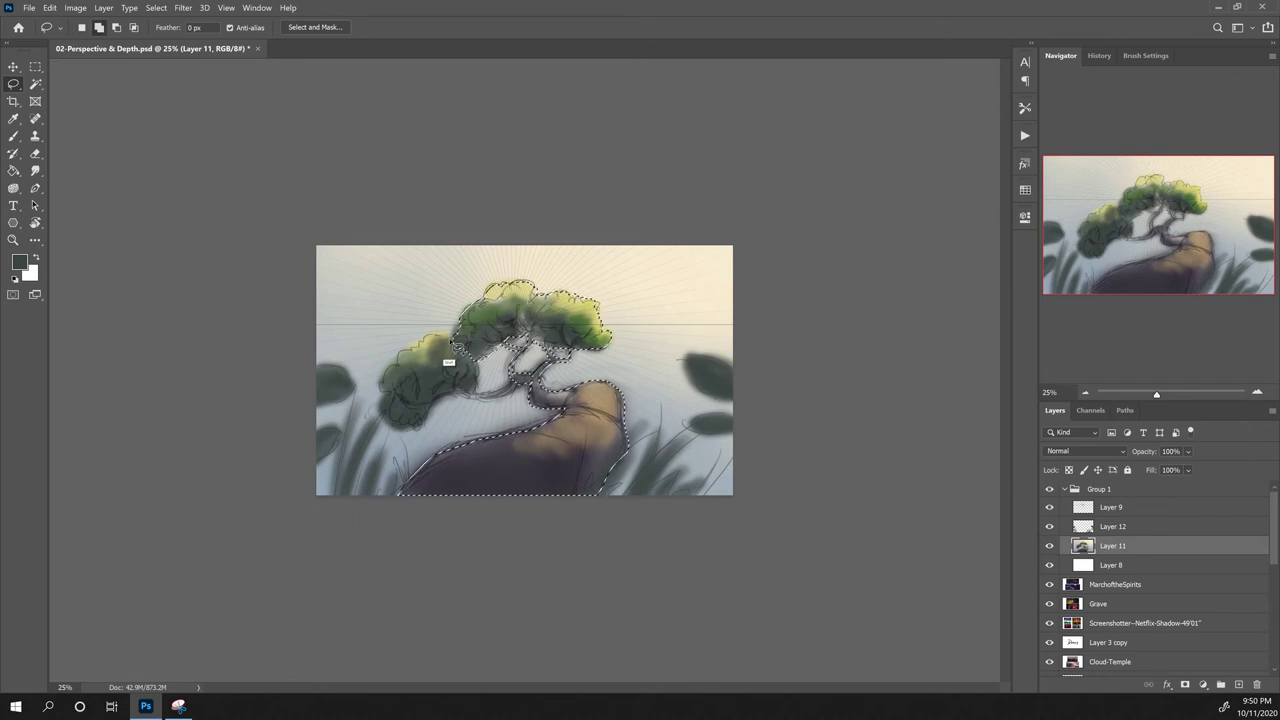
mouse_move(455, 342)
left_mouse_down()
mouse_move(415, 355)
mouse_move(390, 384)
mouse_move(378, 421)
mouse_move(388, 447)
mouse_move(414, 452)
mouse_move(431, 431)
mouse_move(500, 405)
mouse_move(479, 405)
mouse_move(478, 372)
left_mouse_up()
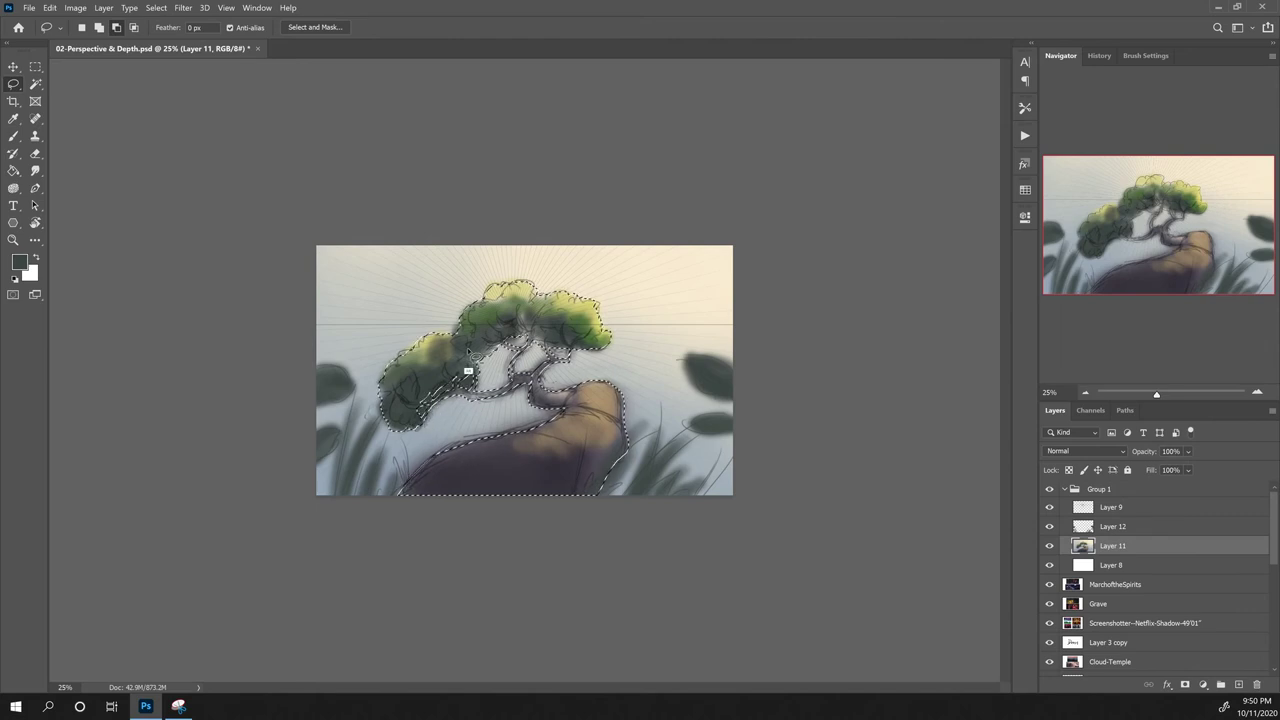
left_click_drag(468, 371, 446, 399)
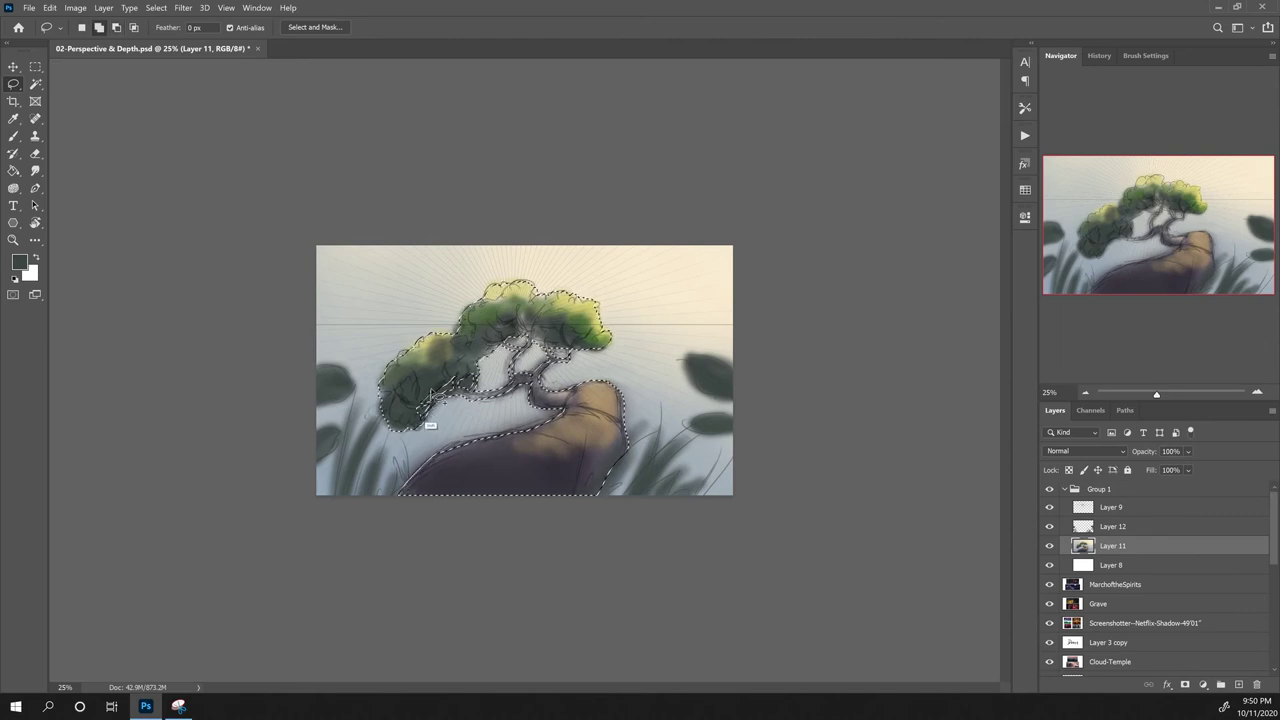
left_click_drag(516, 291, 518, 290)
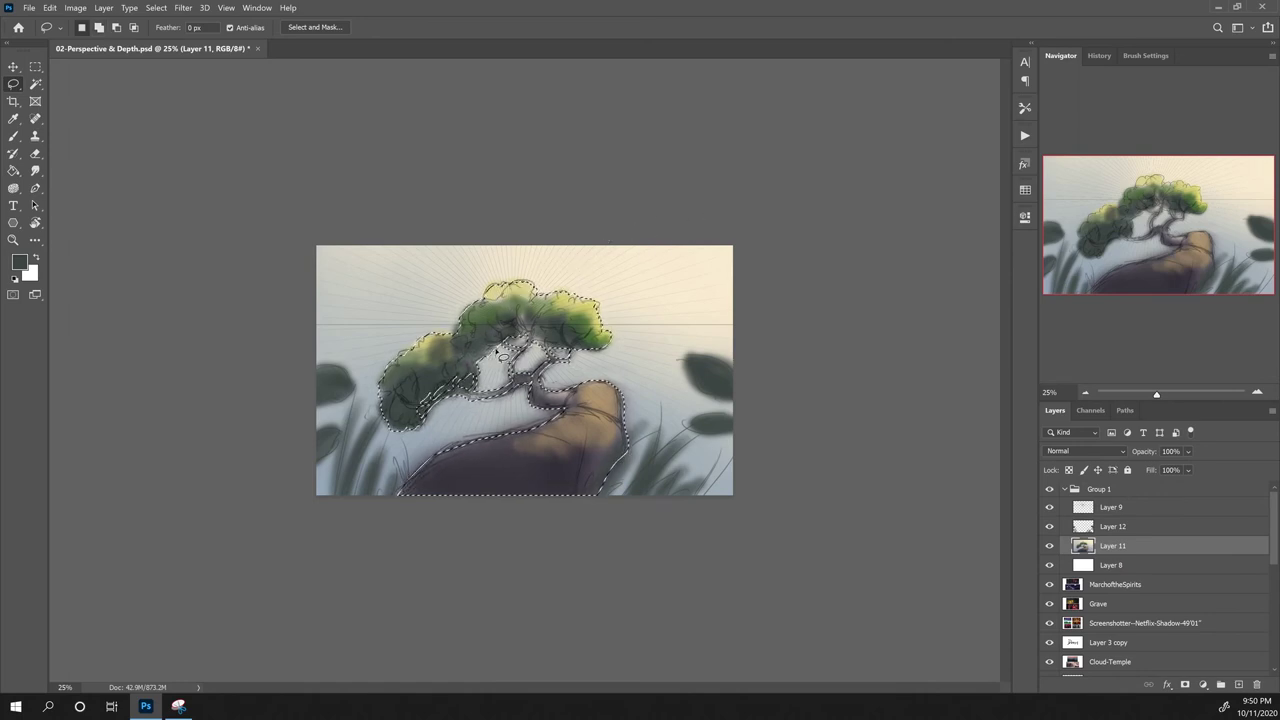
key("shift")
key("shift")
key("shift")
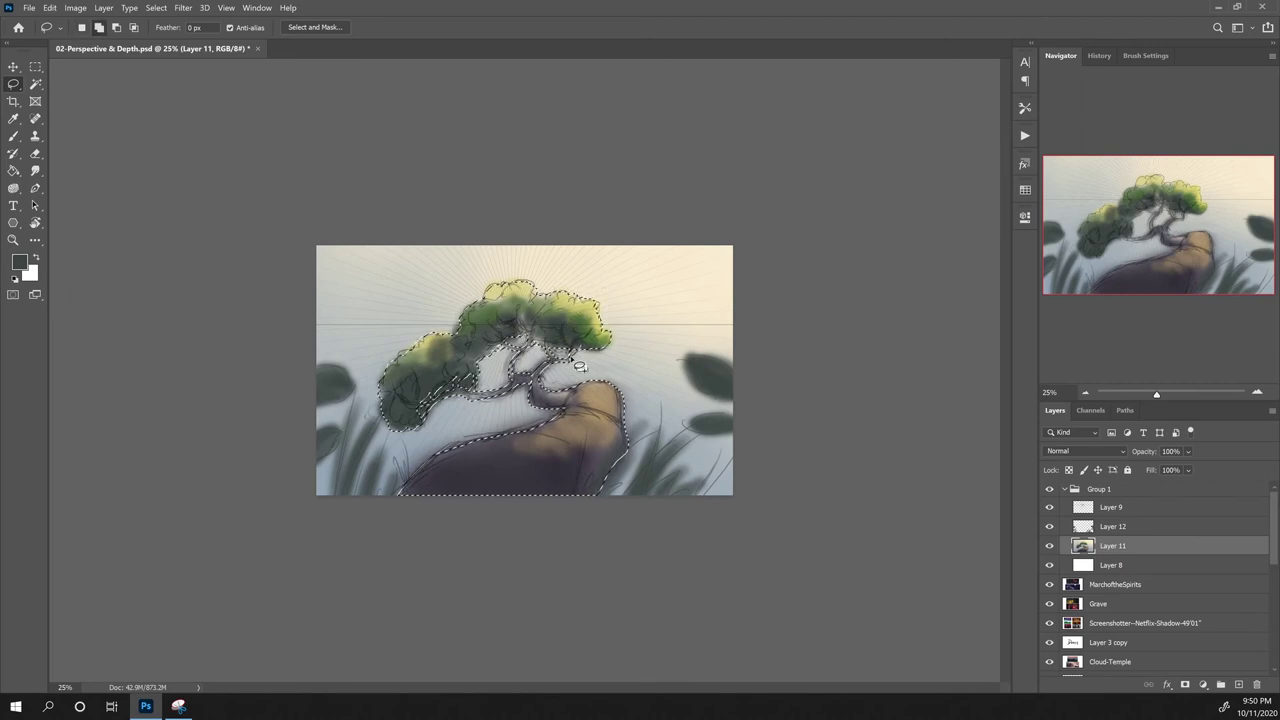
key("shift")
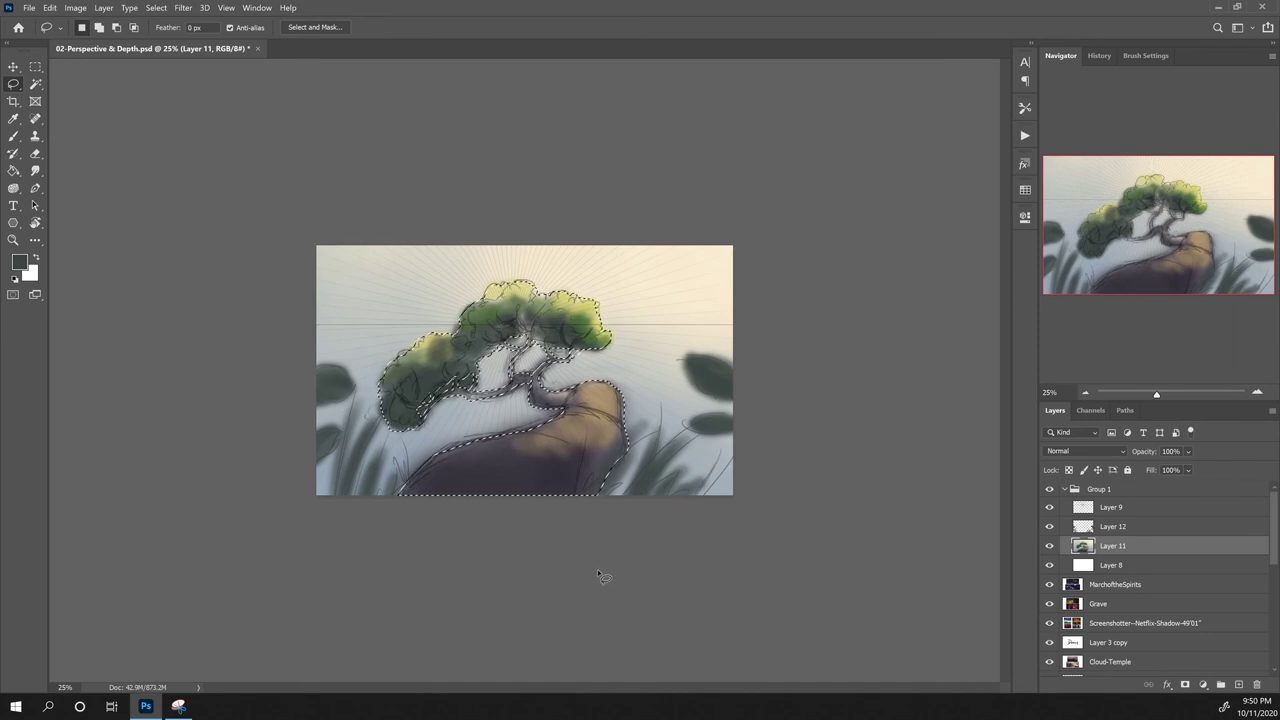
Step: Copy the selected cliff and tree to a new layer and lock its transparent pixels
key("ctrl+j")
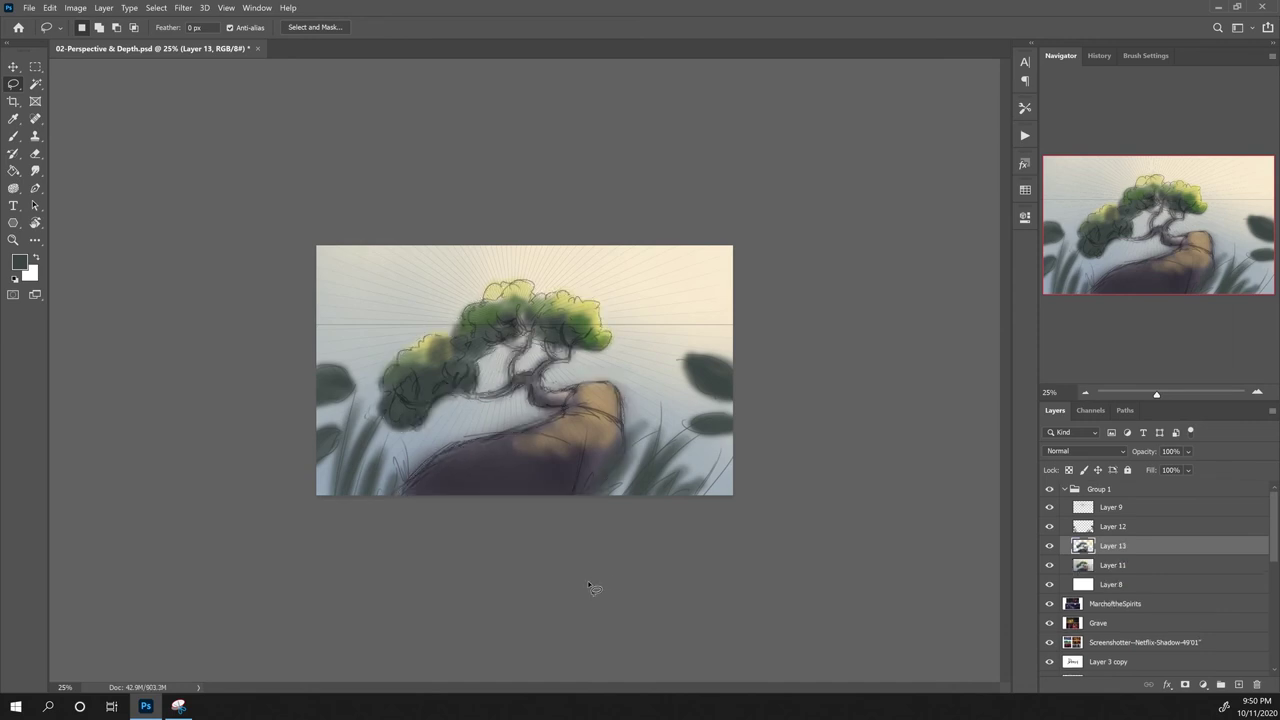
left_click(1069, 470)
Step: On Layer 11, enlarge the soft brush to 600 px and paint sampled sky blue over the sketch lines around the left foreground plants
left_click(1117, 568)
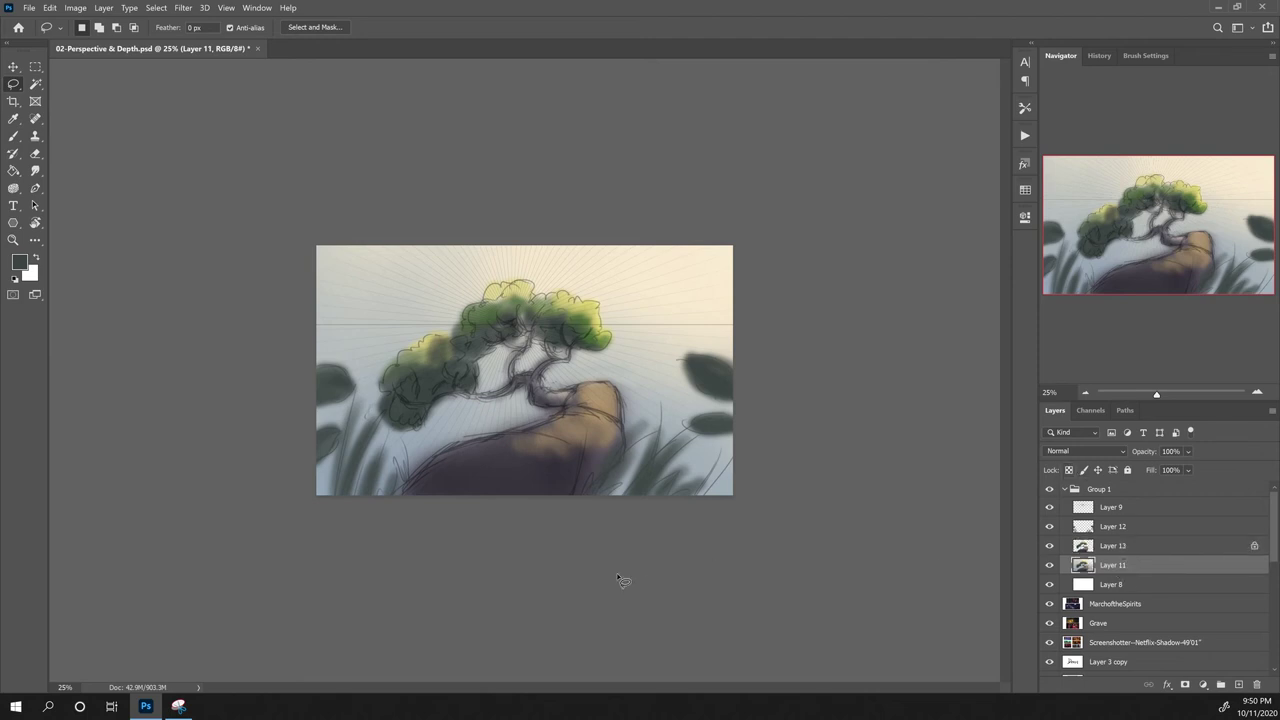
key("b")
right_click(496, 368)
key("Escape")
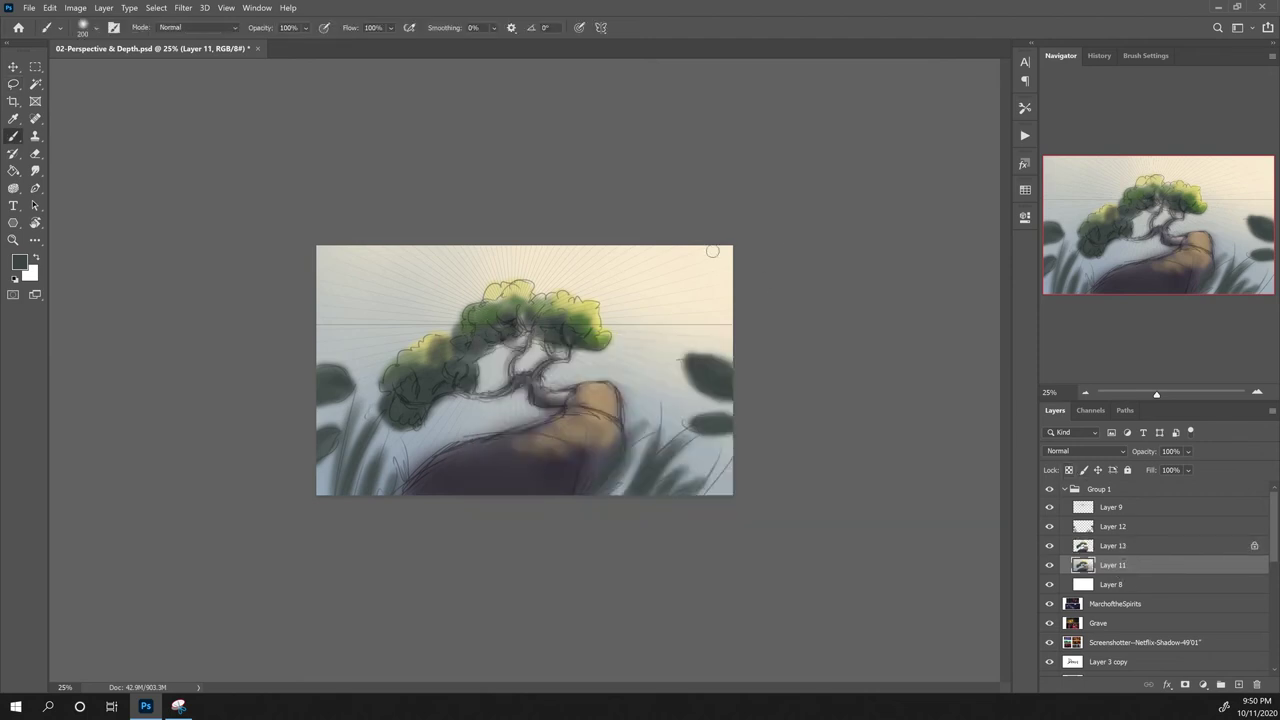
key("bracketright")
key("bracketright")
key("bracketright")
key("bracketright")
key("bracketright")
left_click(380, 352, "alt")
mouse_move(392, 362)
left_mouse_down()
mouse_move(380, 408)
mouse_move(398, 432)
mouse_move(330, 466)
left_mouse_up()
left_click(323, 485, "alt")
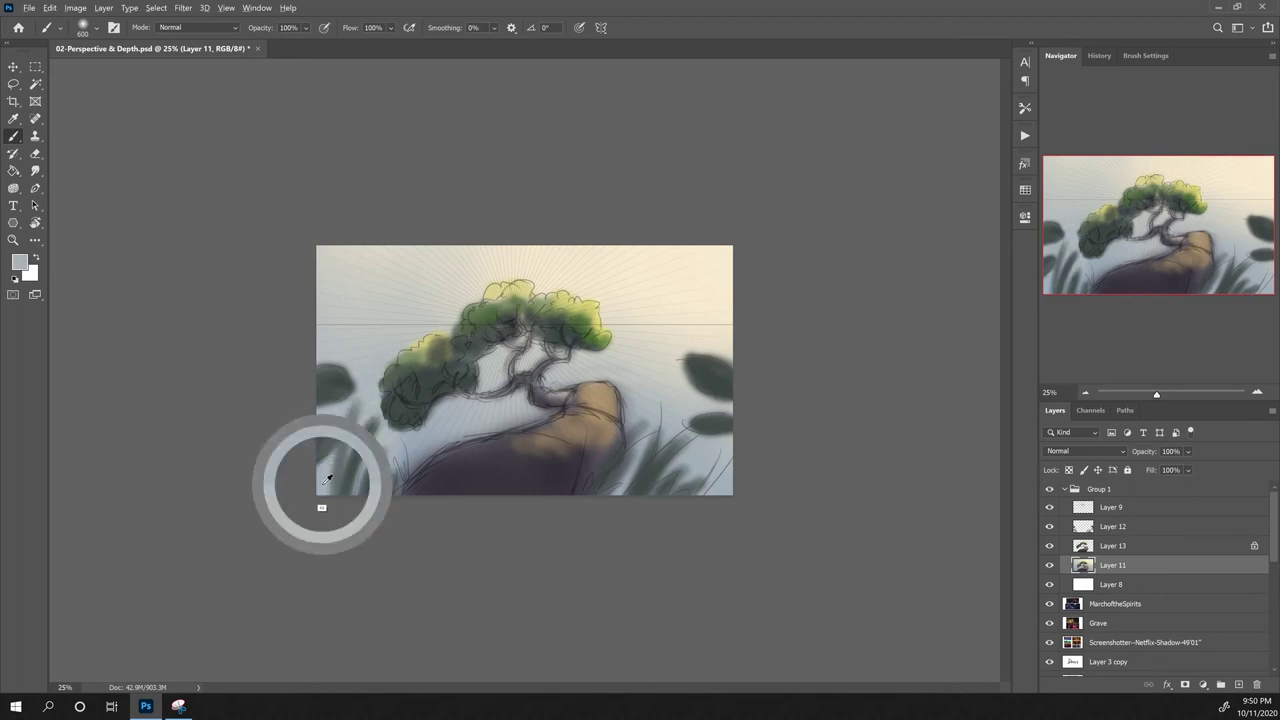
left_click_drag(338, 369, 330, 356)
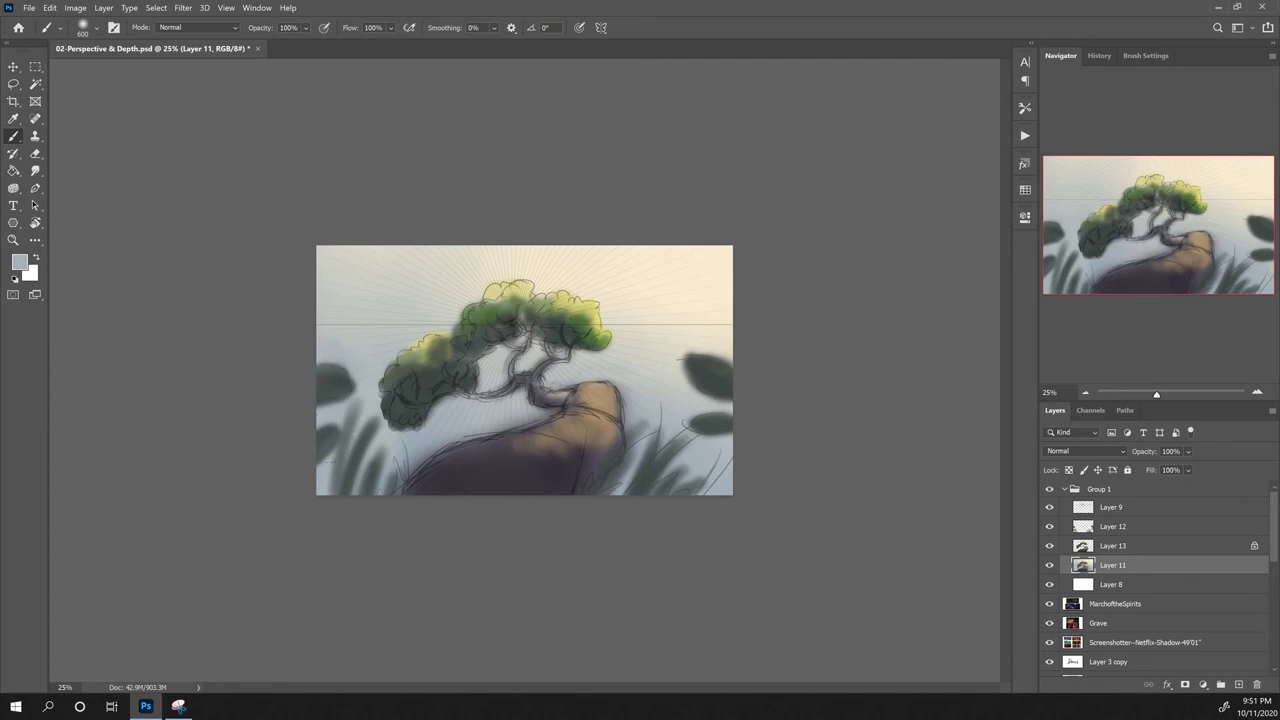
Step: Cover the dark spill around the left foliage, between the branches and beside the trunk with sampled sky tones
left_click(413, 447, "alt")
mouse_move(413, 447)
left_mouse_down()
mouse_move(368, 400)
mouse_move(456, 447)
mouse_move(566, 384)
mouse_move(516, 360)
mouse_move(410, 408)
left_mouse_up()
left_click(556, 374, "alt")
left_click(556, 374, "alt")
left_click(499, 367, "alt")
left_click_drag(566, 356, 586, 368)
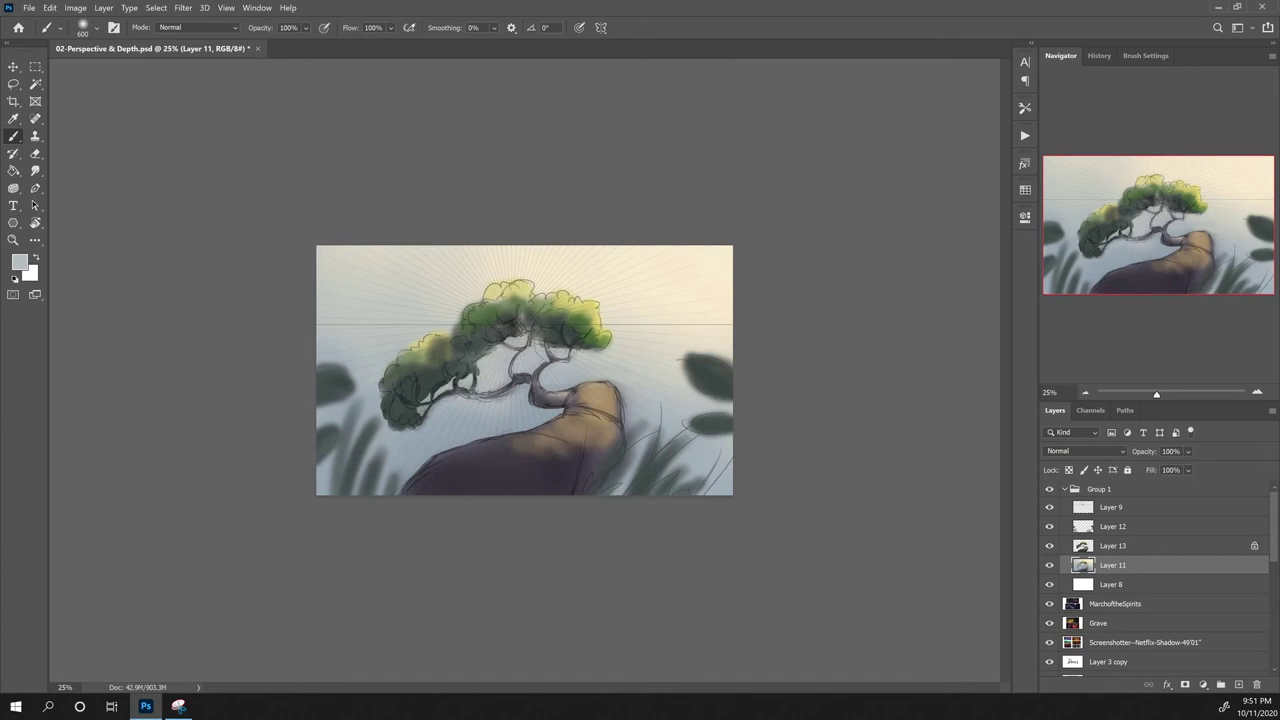
Step: Smooth the sky between the cliff and the tree with sampled blue-grey and lighter grey tones
left_click(651, 417, "alt")
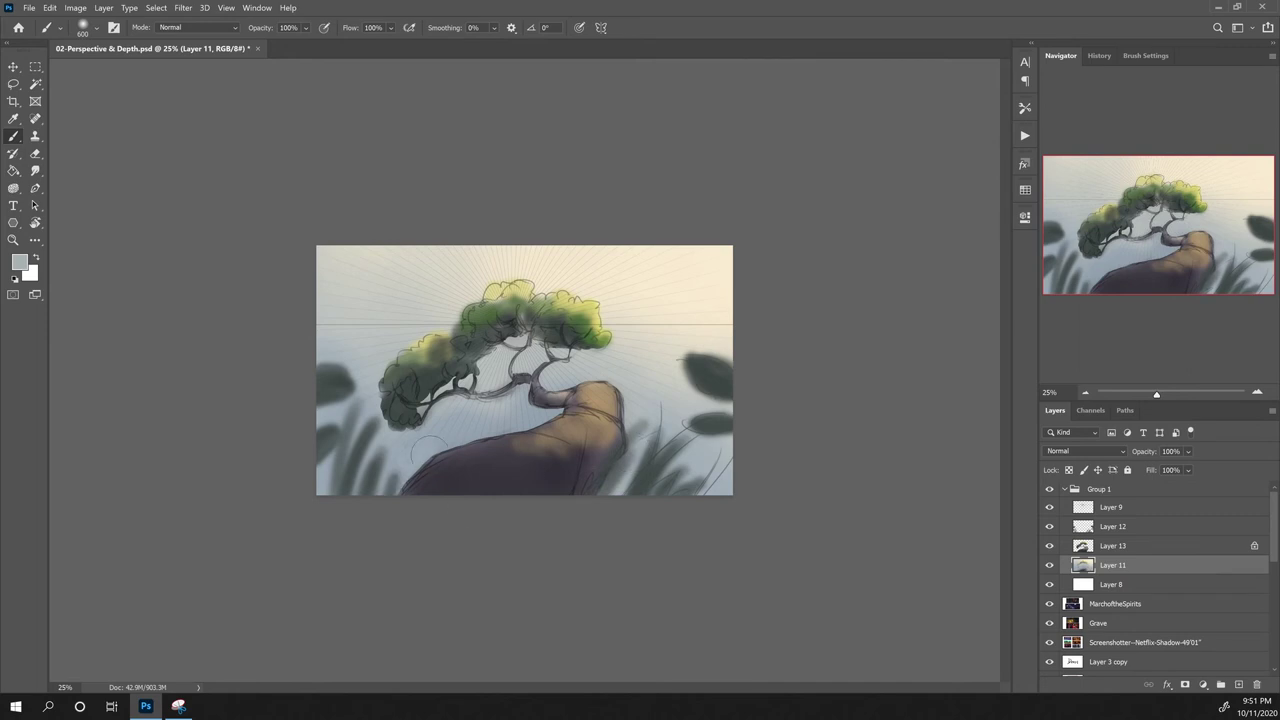
left_click(451, 431, "alt")
mouse_move(510, 425)
left_mouse_down()
mouse_move(480, 412)
mouse_move(498, 400)
mouse_move(471, 404)
left_mouse_up()
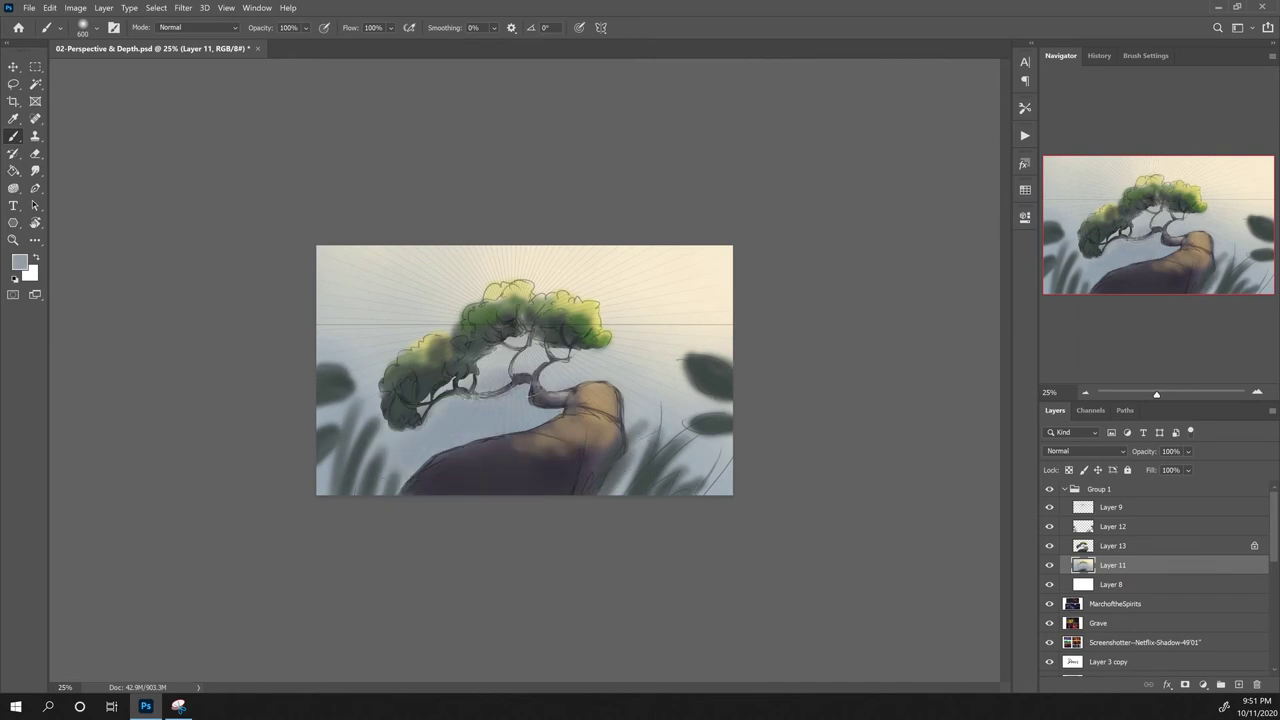
left_click(634, 352, "alt")
left_click(490, 385)
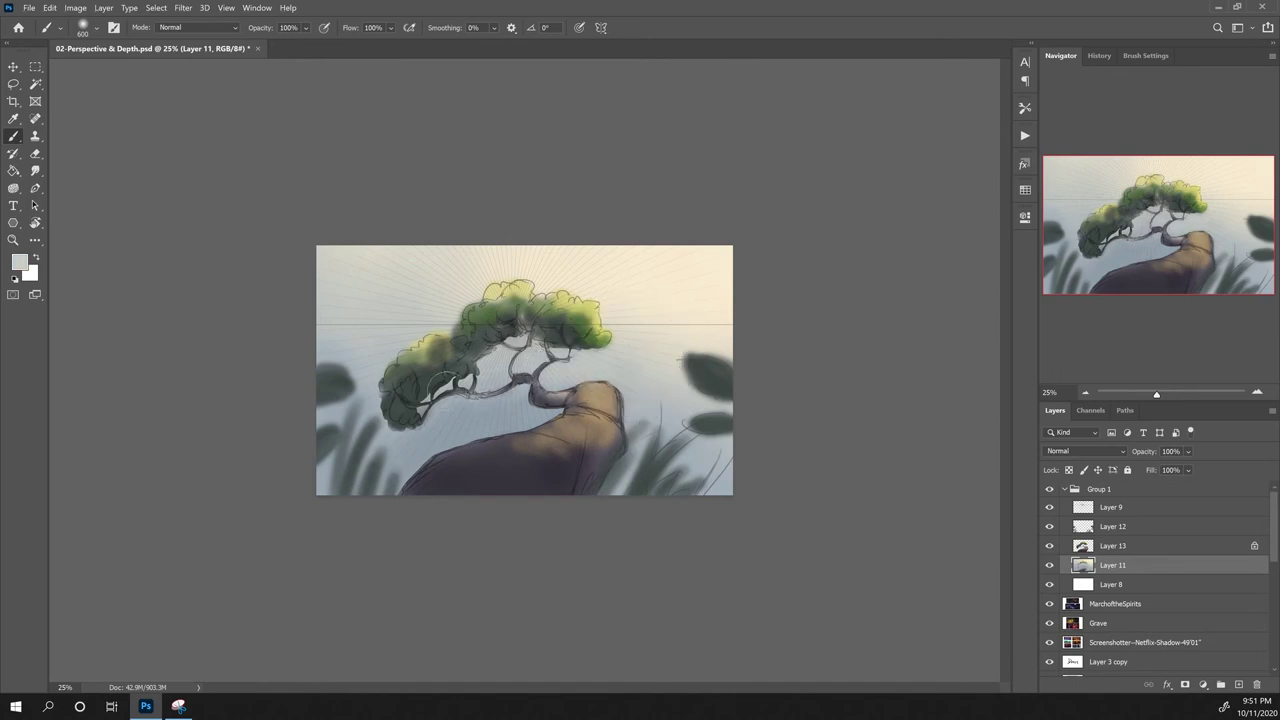
Step: Paint sampled sky tones over the sketched grass lines right of the cliff and hide the Layer 9 perspective grid
left_click(663, 343, "alt")
mouse_move(660, 405)
left_mouse_down()
mouse_move(622, 480)
mouse_move(668, 410)
mouse_move(650, 445)
mouse_move(626, 421)
mouse_move(680, 402)
left_mouse_up()
left_click(699, 482, "alt")
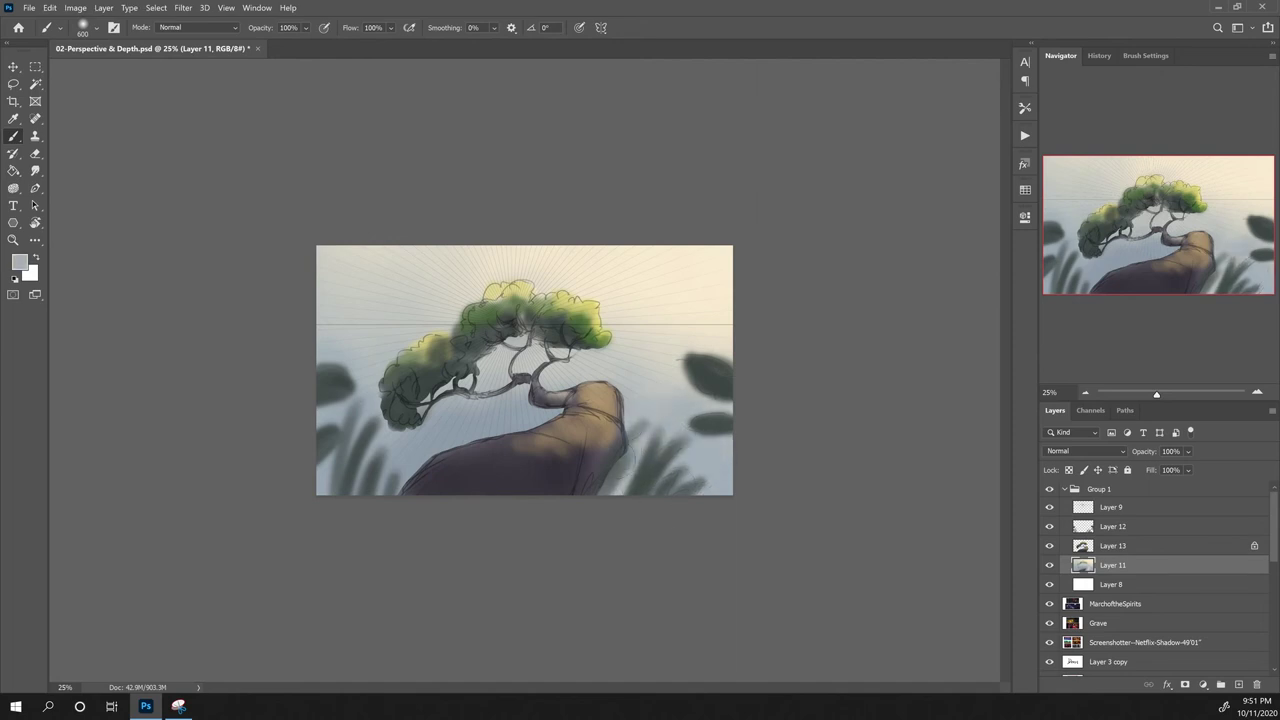
left_click(1049, 508)
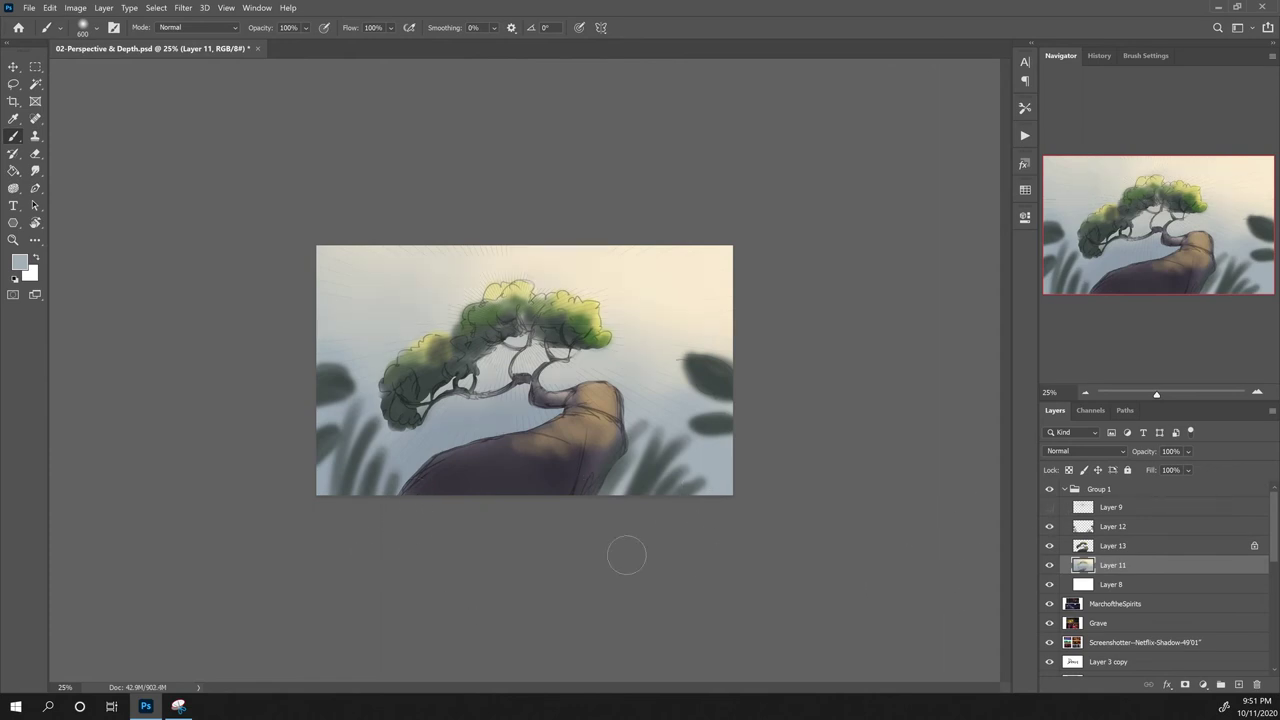
Step: On Layer 13, lasso the small gap at the trunk's base and fill it with grey while transparency is unlocked, then relock it
left_click(1112, 547)
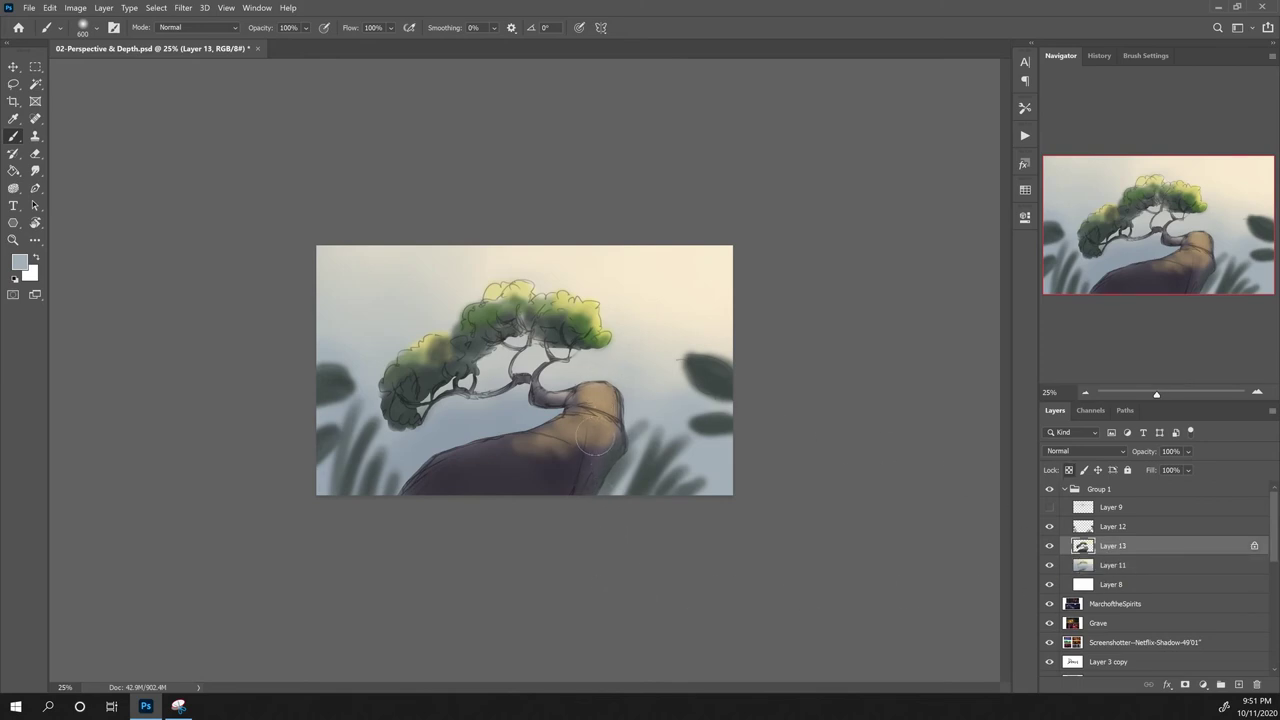
key("l")
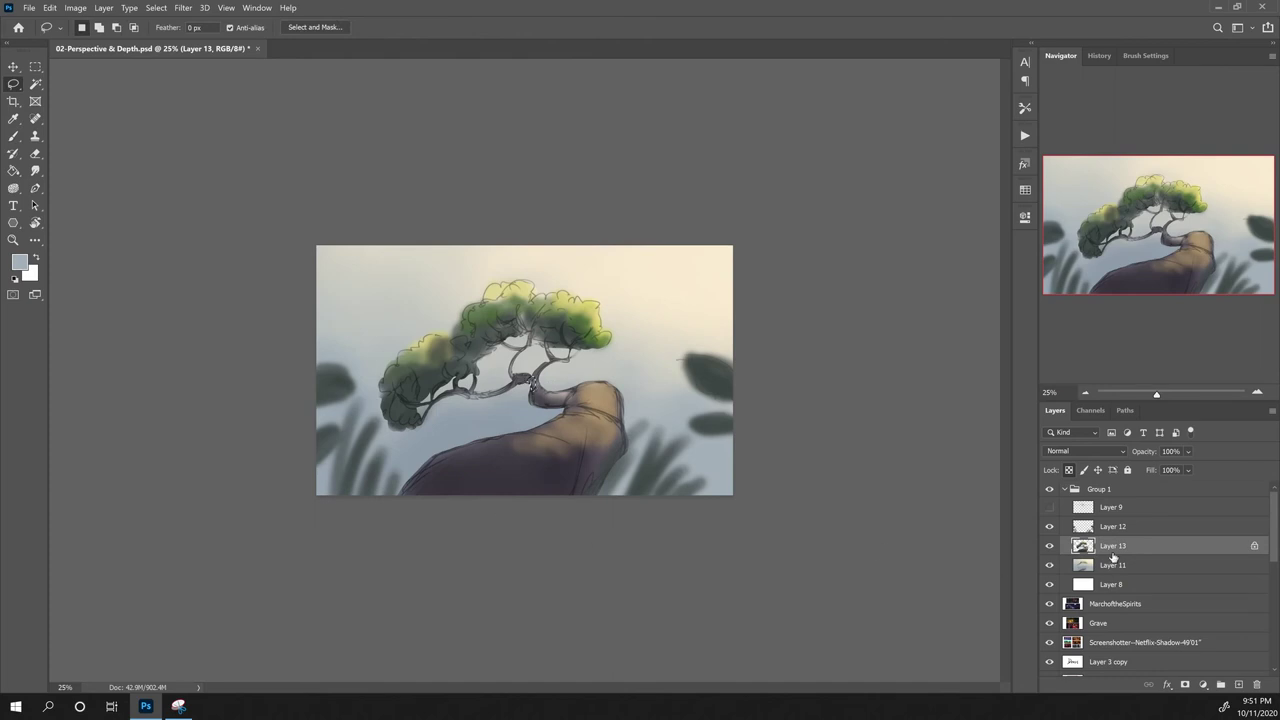
key("b")
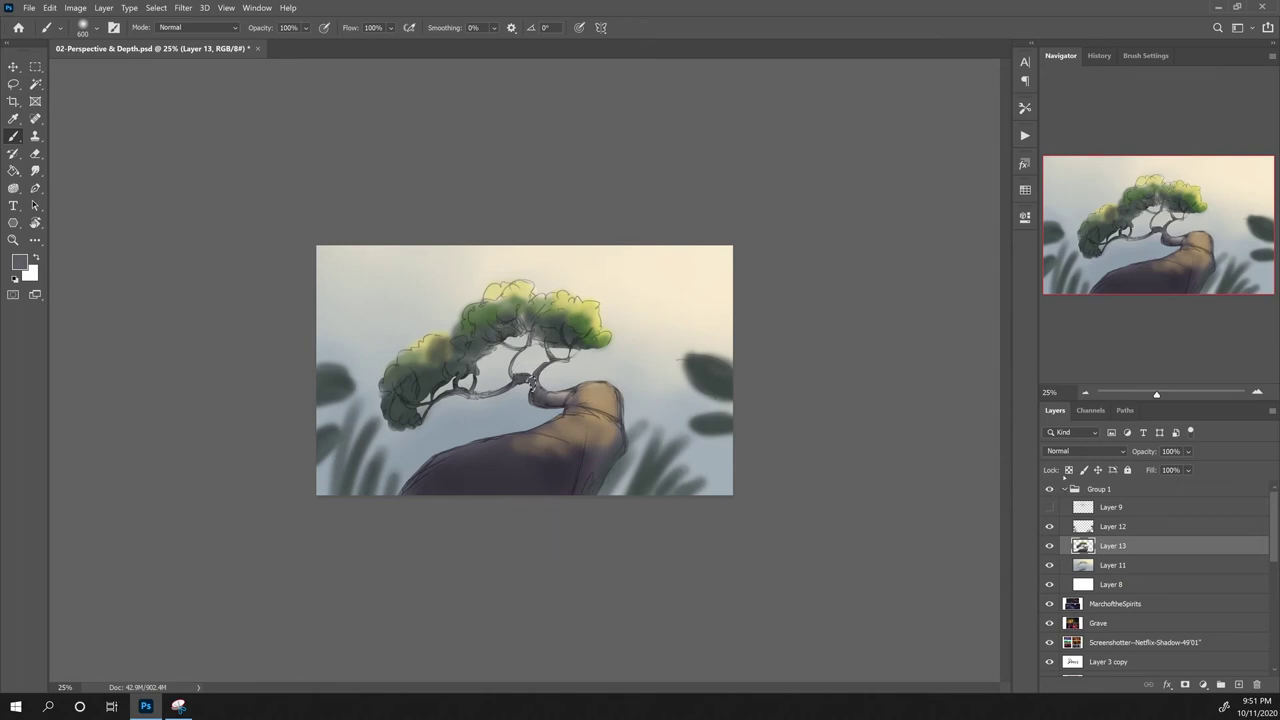
key("slash")
Step: Switch to the PAINT - Hard Round brush at 150 px and paint sampled tan over the cliff's top and the trunk's base
left_click(591, 417, "alt")
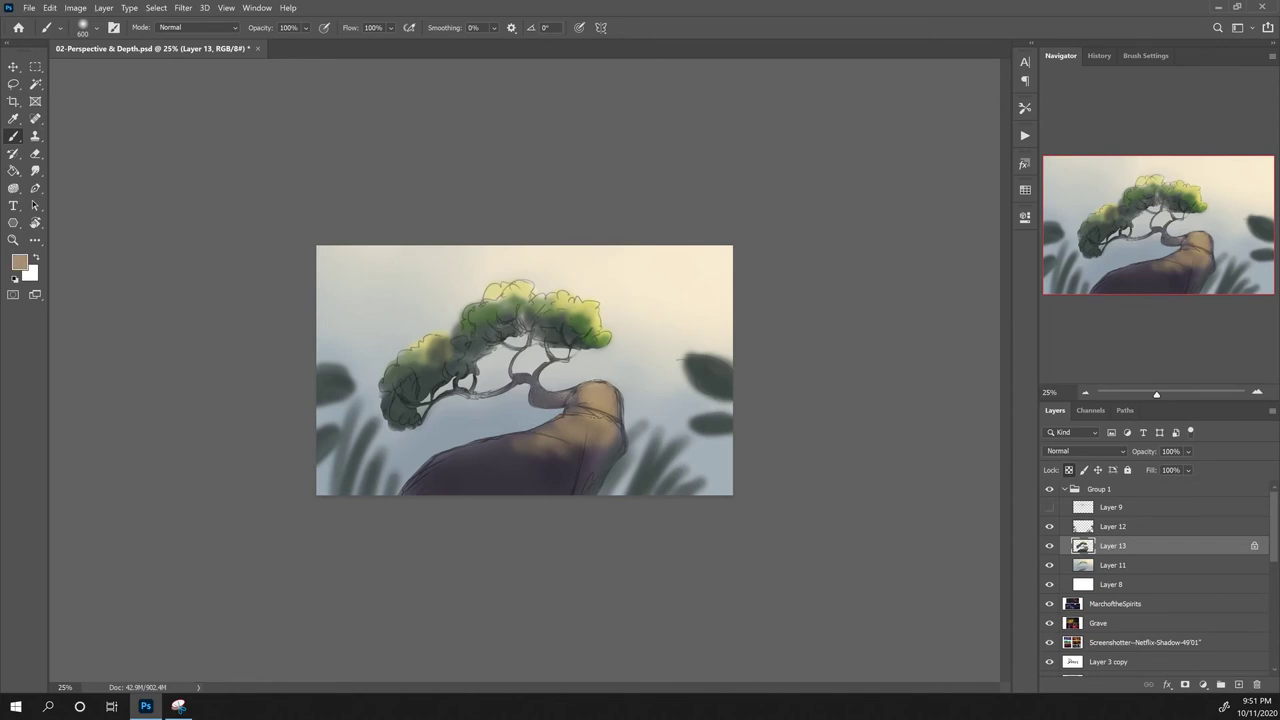
right_click(598, 384)
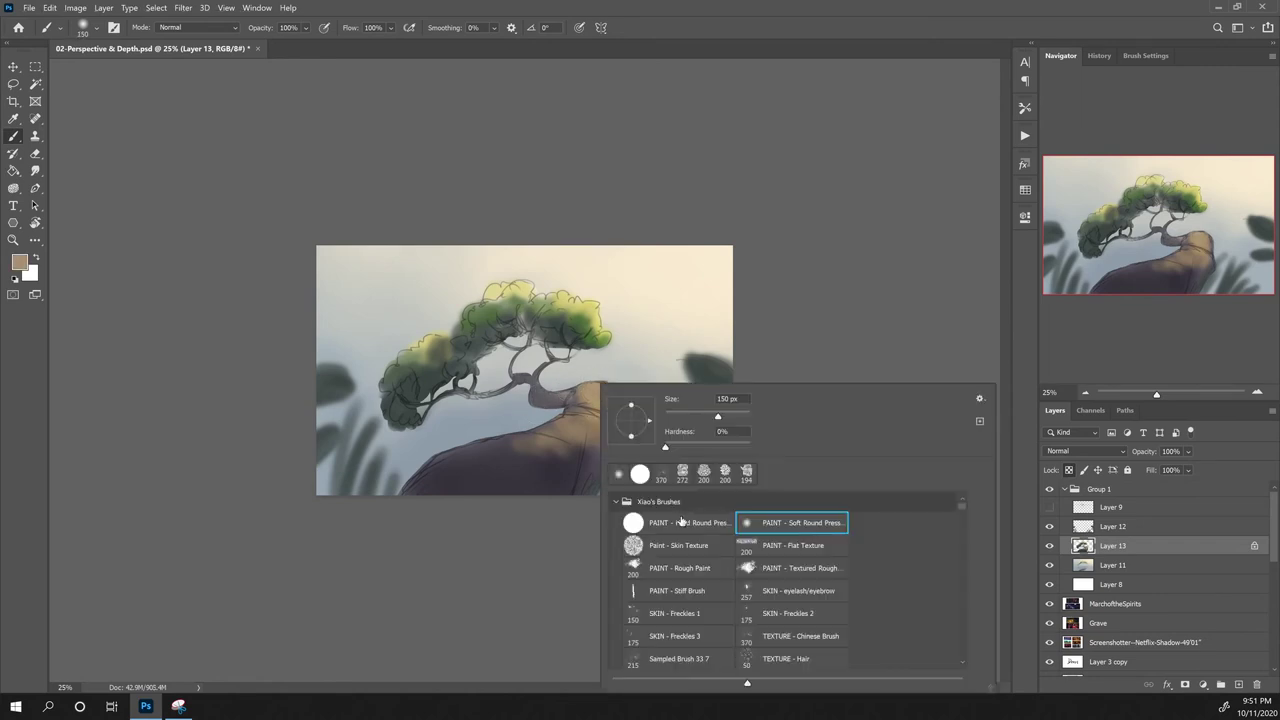
left_click(676, 526)
left_click(484, 618)
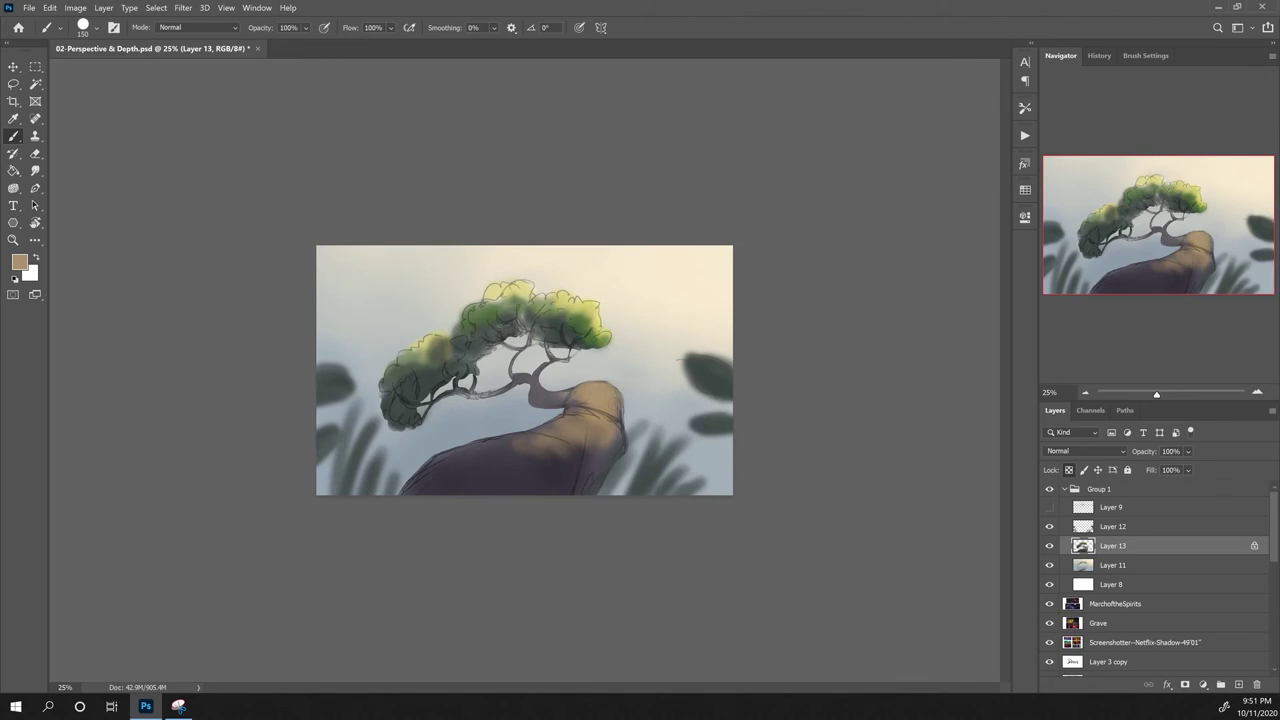
left_click(612, 397, "alt")
left_click(603, 397, "alt")
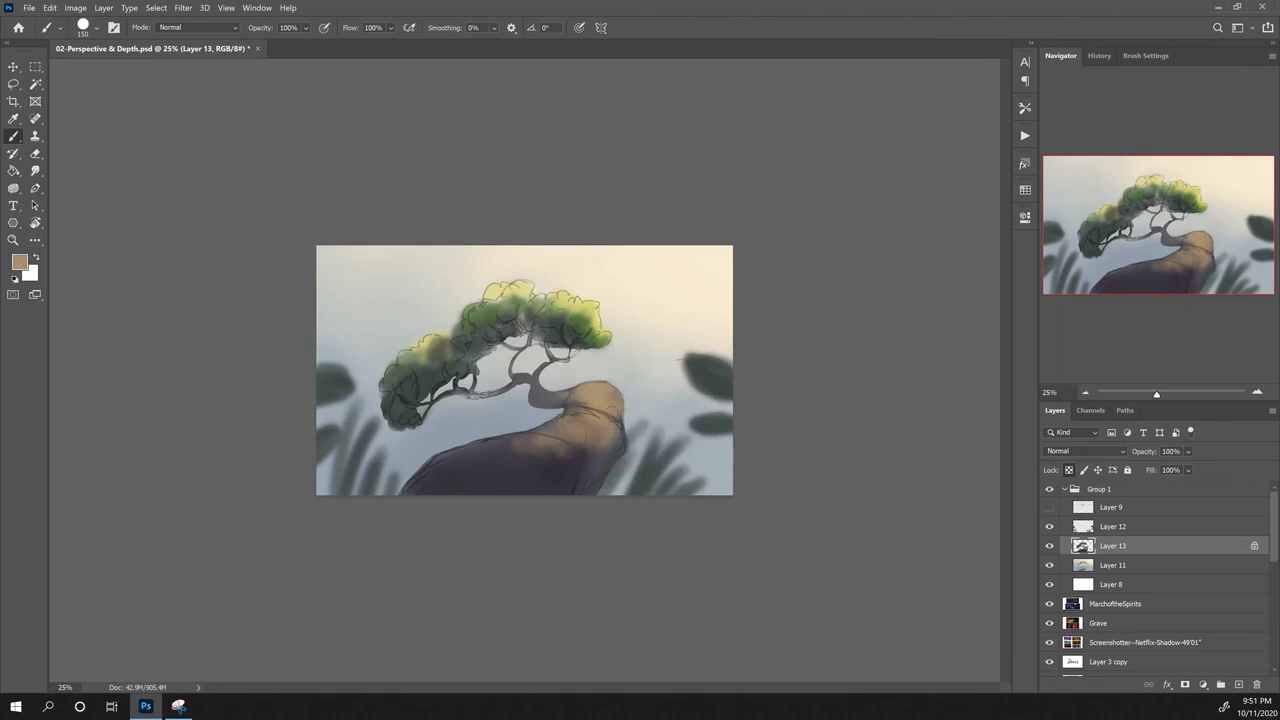
left_click(559, 399, "alt")
left_click(589, 390, "alt")
left_click_drag(590, 389, 548, 398)
Step: Paint over the sketch lines on the cliff's shaded left slope with sampled dark purple, defining the shadow's edge
left_click(467, 464, "alt")
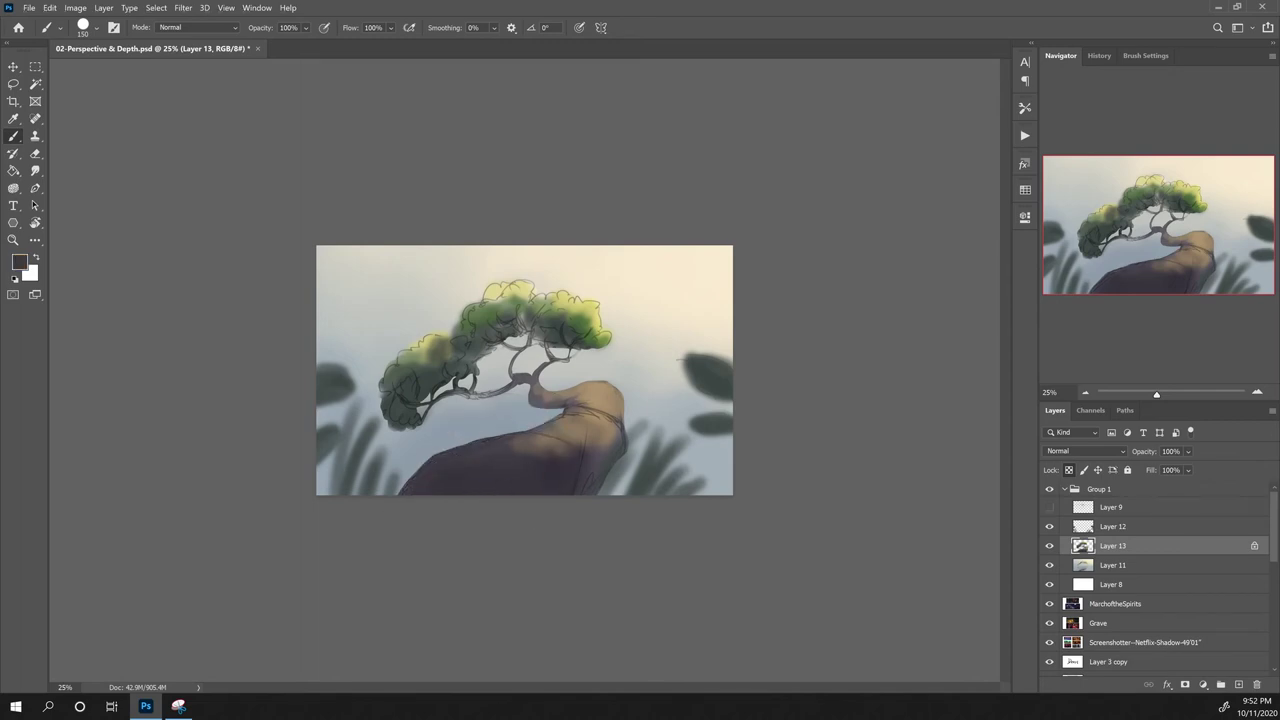
mouse_move(469, 459)
left_mouse_down()
mouse_move(542, 447)
mouse_move(554, 465)
mouse_move(555, 449)
left_mouse_up()
left_click(534, 444, "alt")
left_click(513, 458, "alt")
left_click(562, 467, "alt")
left_click(553, 447, "alt")
left_click(560, 464, "alt")
left_click(548, 472, "alt")
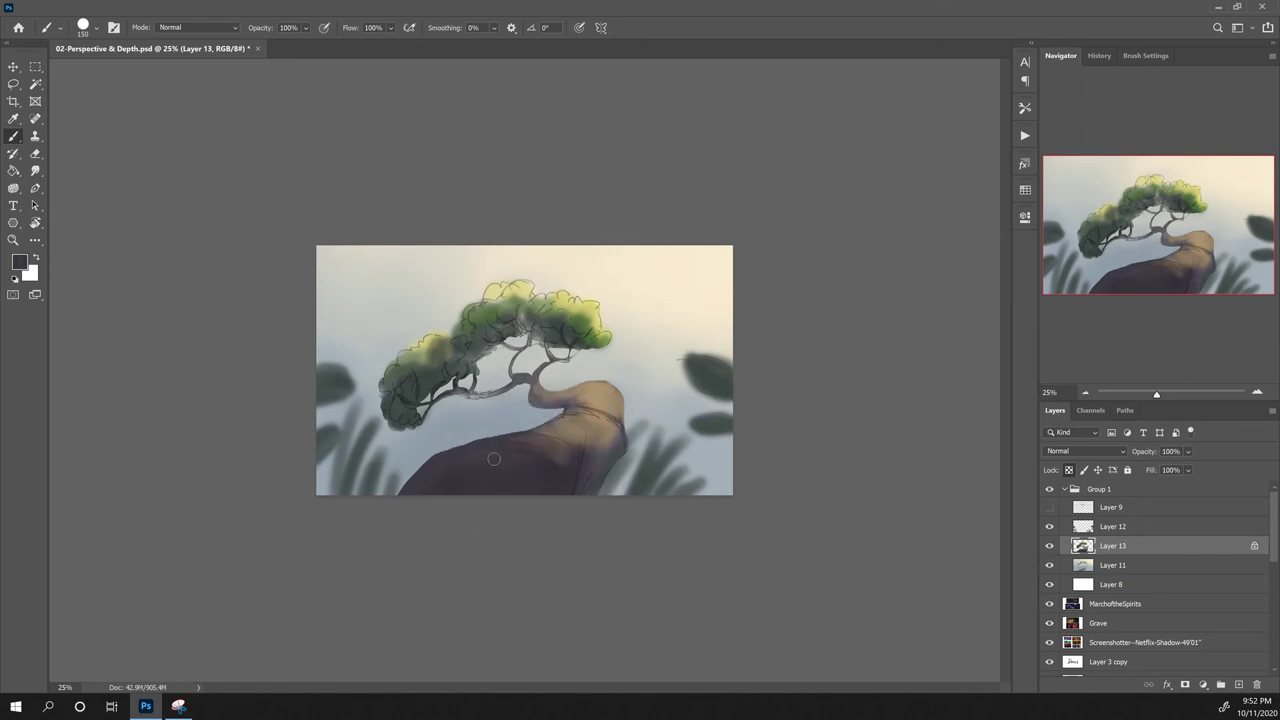
left_click(545, 470, "alt")
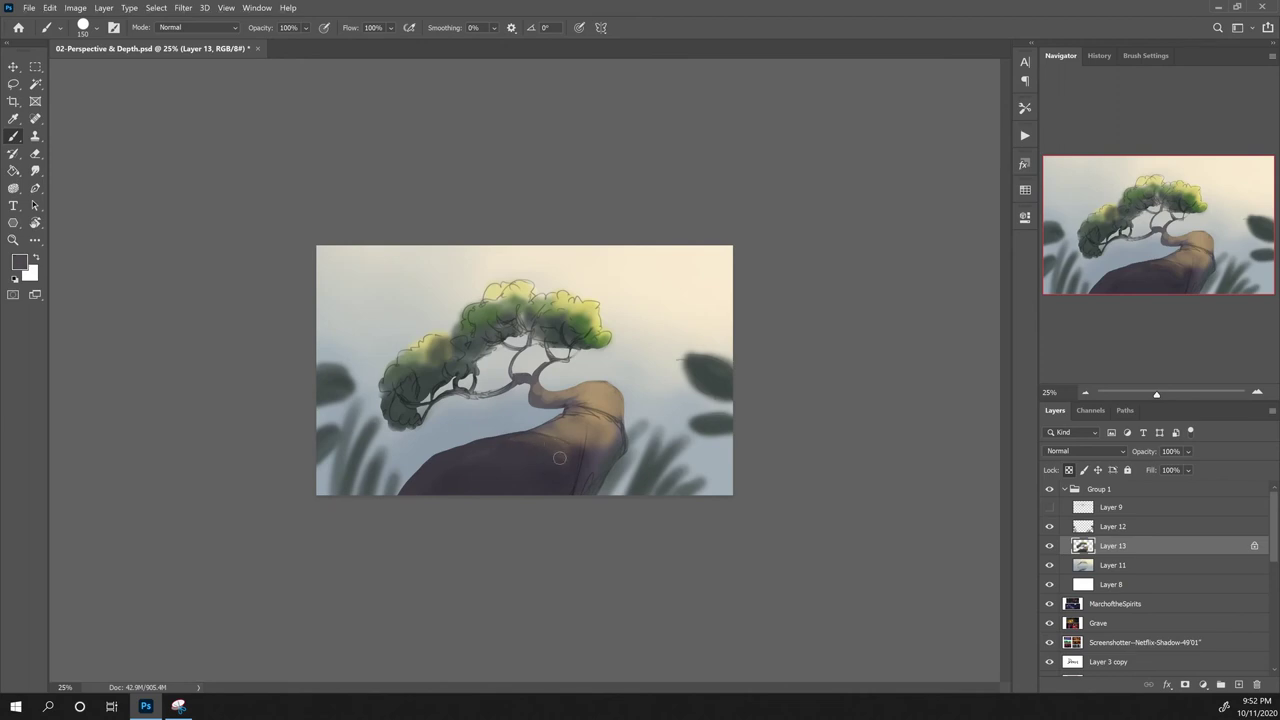
Step: Rework the lit upper surface of the cliff with sampled tan tones, covering the crease line below its top
left_click(573, 437, "alt")
mouse_move(565, 443)
left_mouse_down()
mouse_move(530, 435)
mouse_move(597, 440)
mouse_move(604, 414)
left_mouse_up()
left_click(600, 421, "alt")
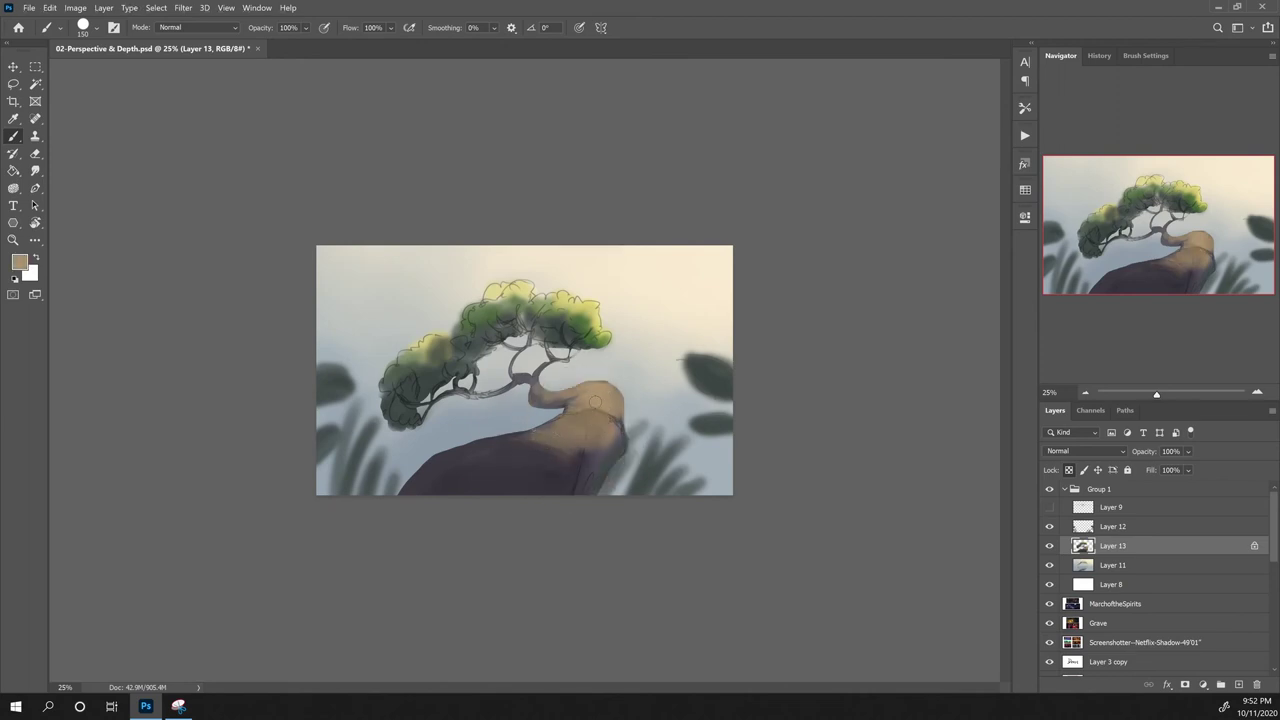
left_click(561, 400, "alt")
left_click(586, 401, "alt")
left_click(564, 401, "alt")
left_click(595, 395, "alt")
left_click(604, 404, "alt")
left_click_drag(606, 408, 586, 416)
Step: Paint sampled dark purple-grey down the cliff's shaded right side, reinforcing the shadow below its lit top
left_click(606, 428, "alt")
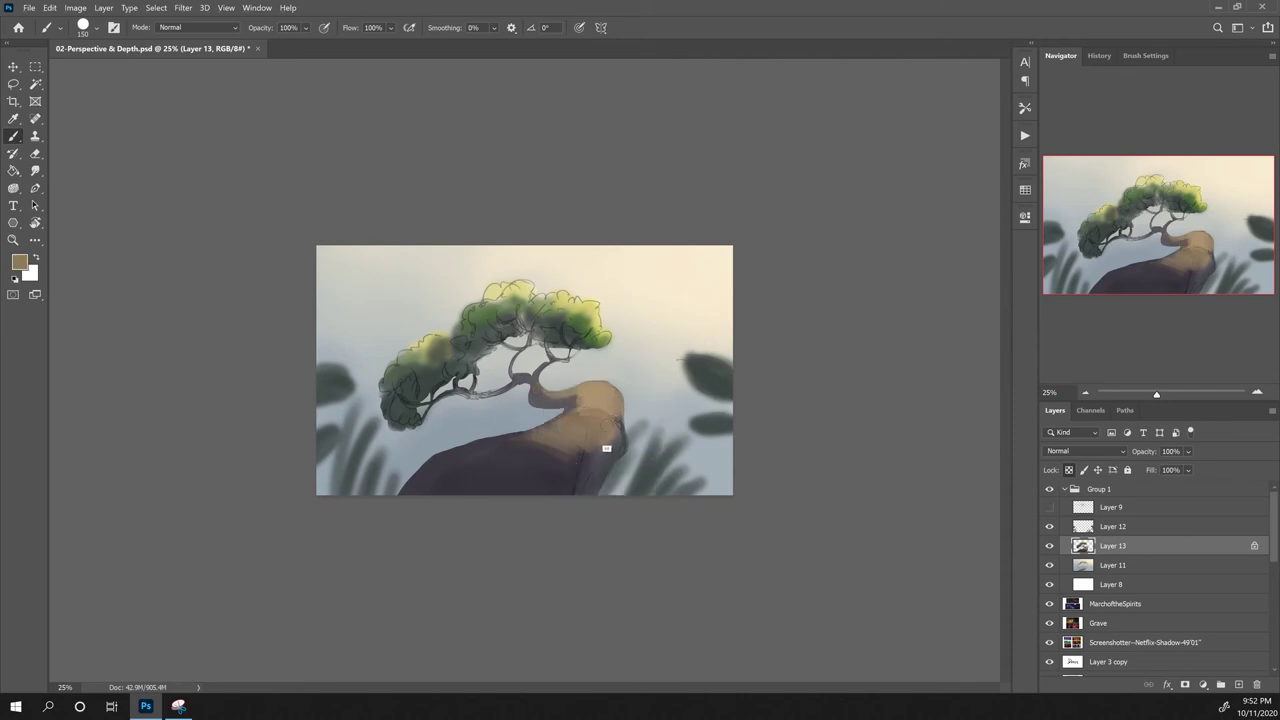
left_click(609, 436, "alt")
left_click_drag(616, 443, 599, 483)
left_click(589, 462, "alt")
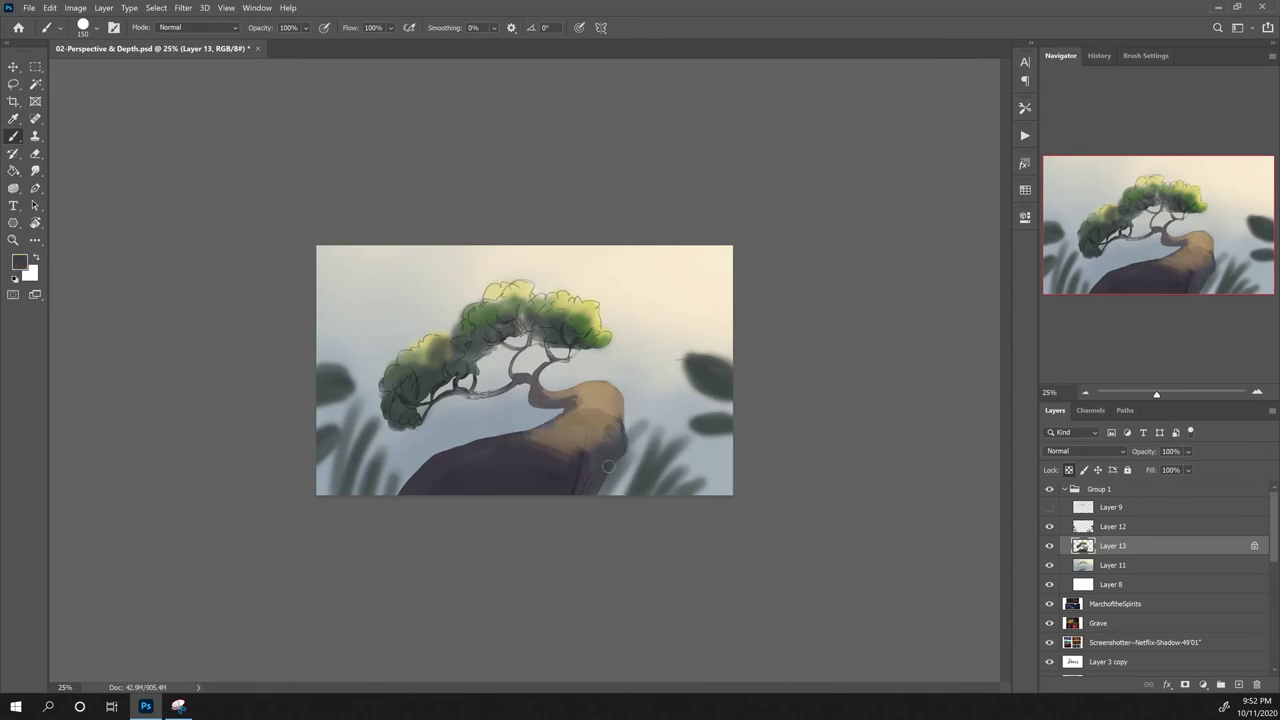
Step: Brighten the lit crown of the cliff with sampled tan and yellow-green highlights
left_click(609, 434, "alt")
left_click(592, 331, "alt")
left_click(611, 391, "alt")
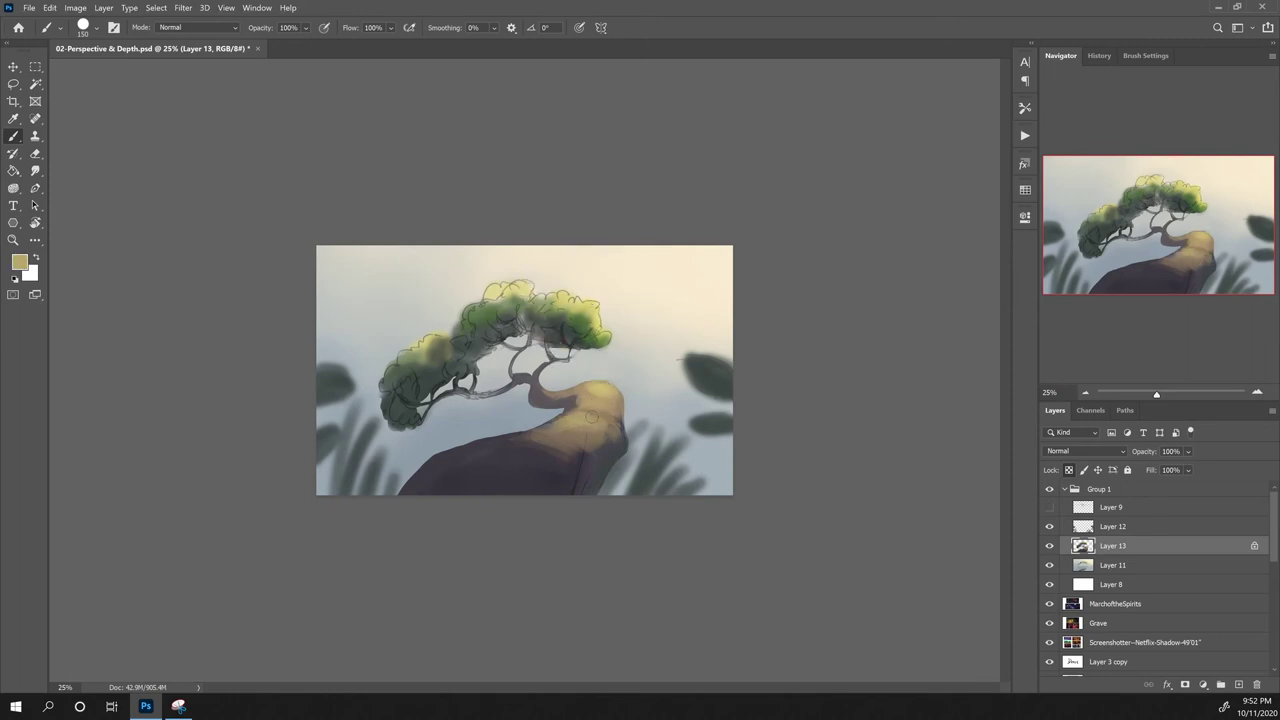
Step: Paint over the sketch lines on the trunk and branches with sampled brown and dark purple-grey tones
left_click(560, 394, "alt")
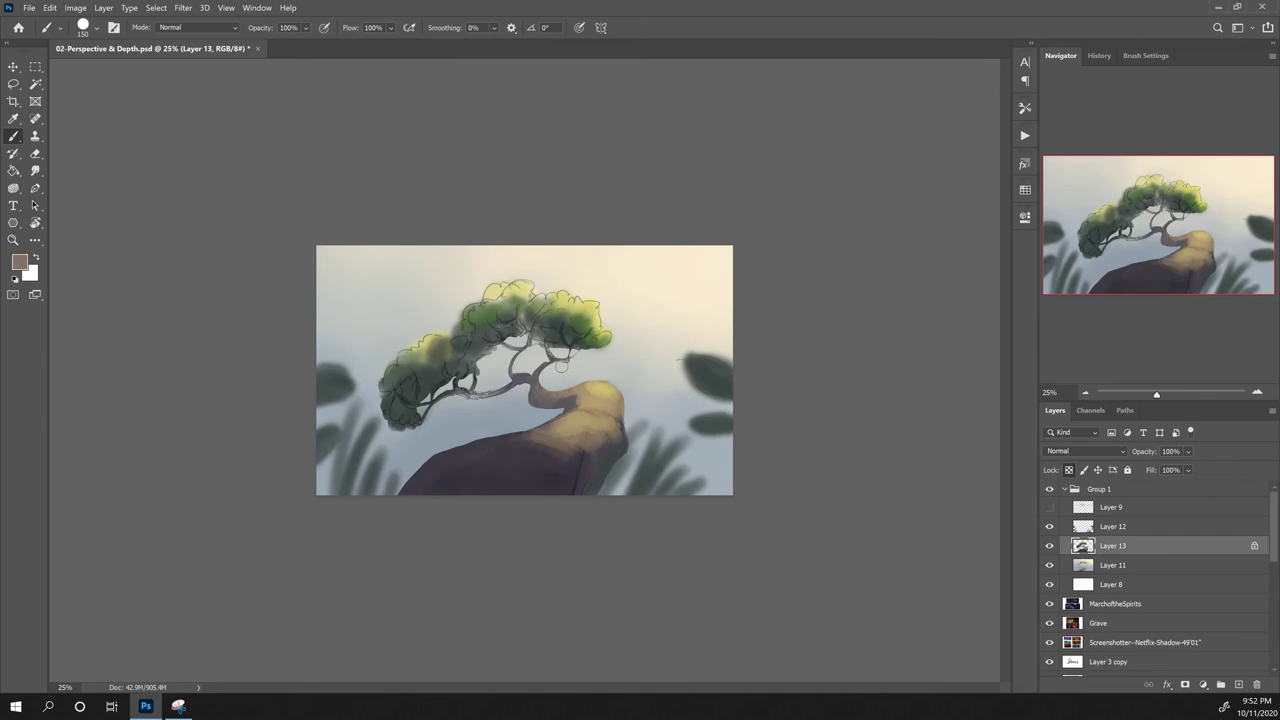
left_click(535, 394, "alt")
left_click(492, 393, "alt")
left_click(488, 460, "alt")
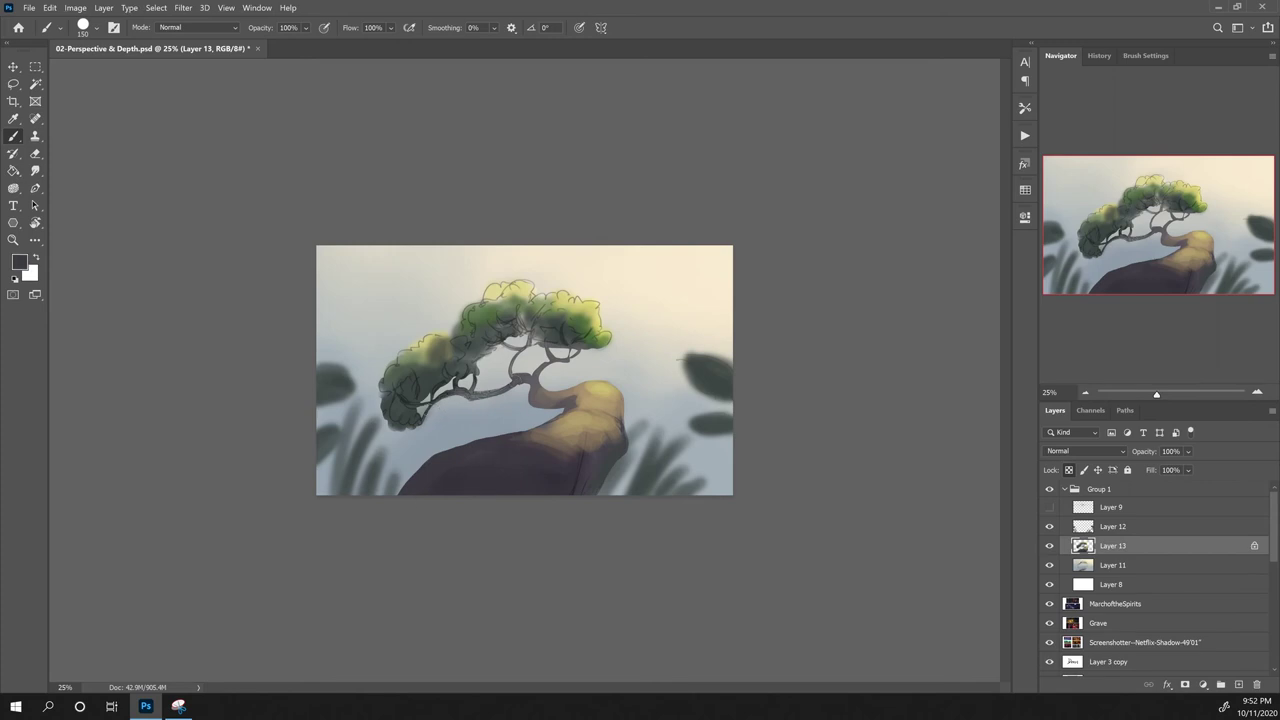
mouse_move(462, 395)
left_mouse_down()
mouse_move(490, 390)
mouse_move(518, 347)
mouse_move(488, 350)
mouse_move(518, 334)
mouse_move(545, 346)
left_mouse_up()
left_click_drag(517, 356, 512, 378)
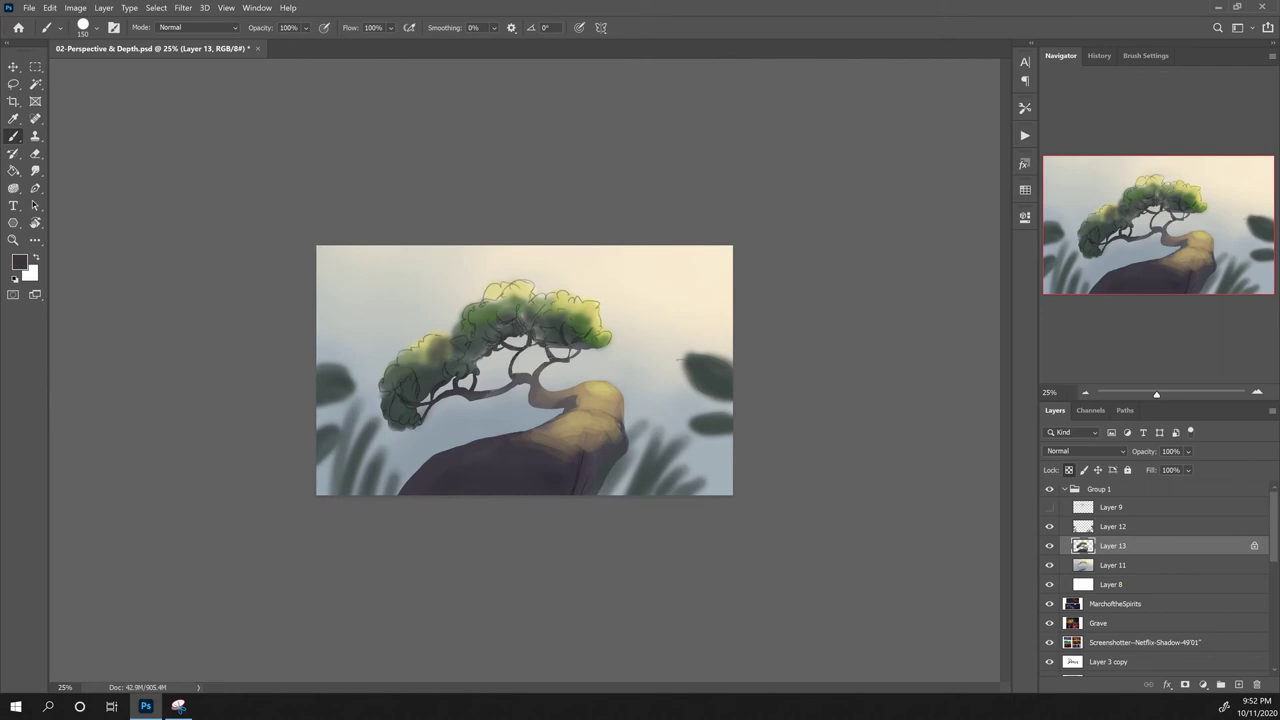
Step: Paint sampled dark green into the right foliage's underside and cover the sketch lines on the lowest left foliage with muted grey-green
left_click(550, 331, "alt")
mouse_move(550, 321)
left_mouse_down()
mouse_move(539, 316)
mouse_move(603, 345)
left_mouse_up()
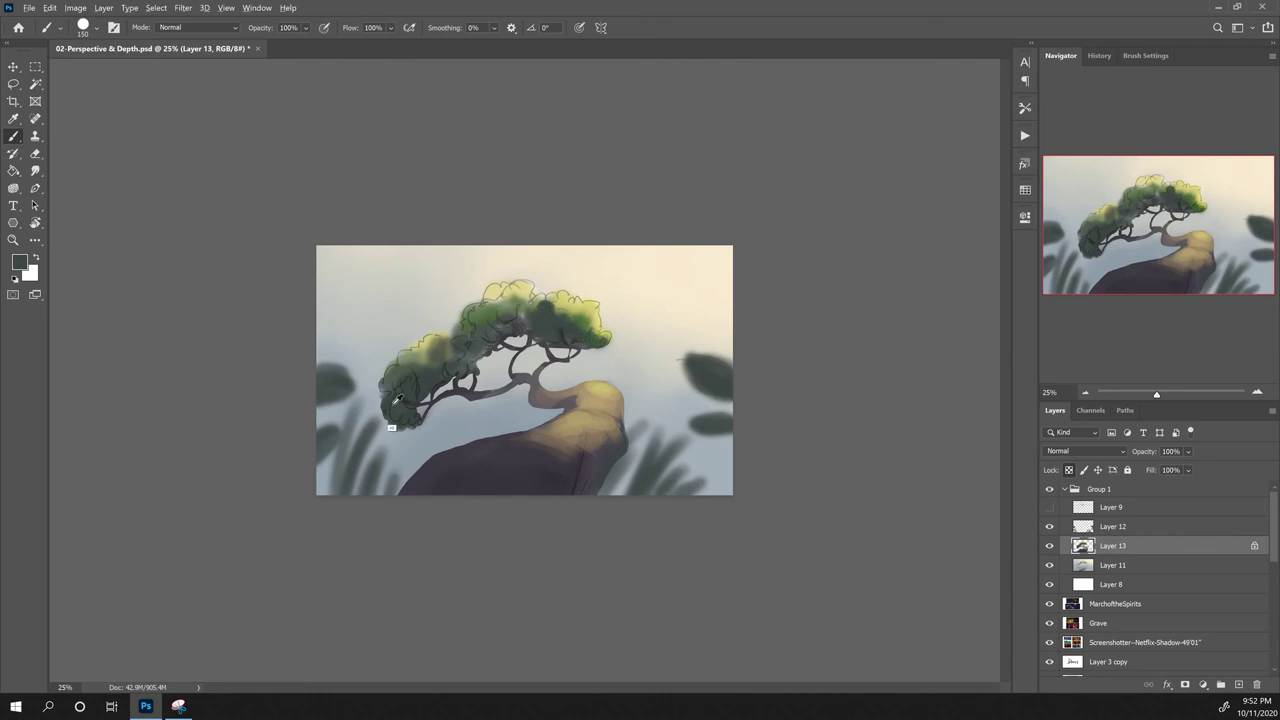
left_click(427, 441, "alt")
left_click(400, 416, "alt")
left_click(393, 412, "alt")
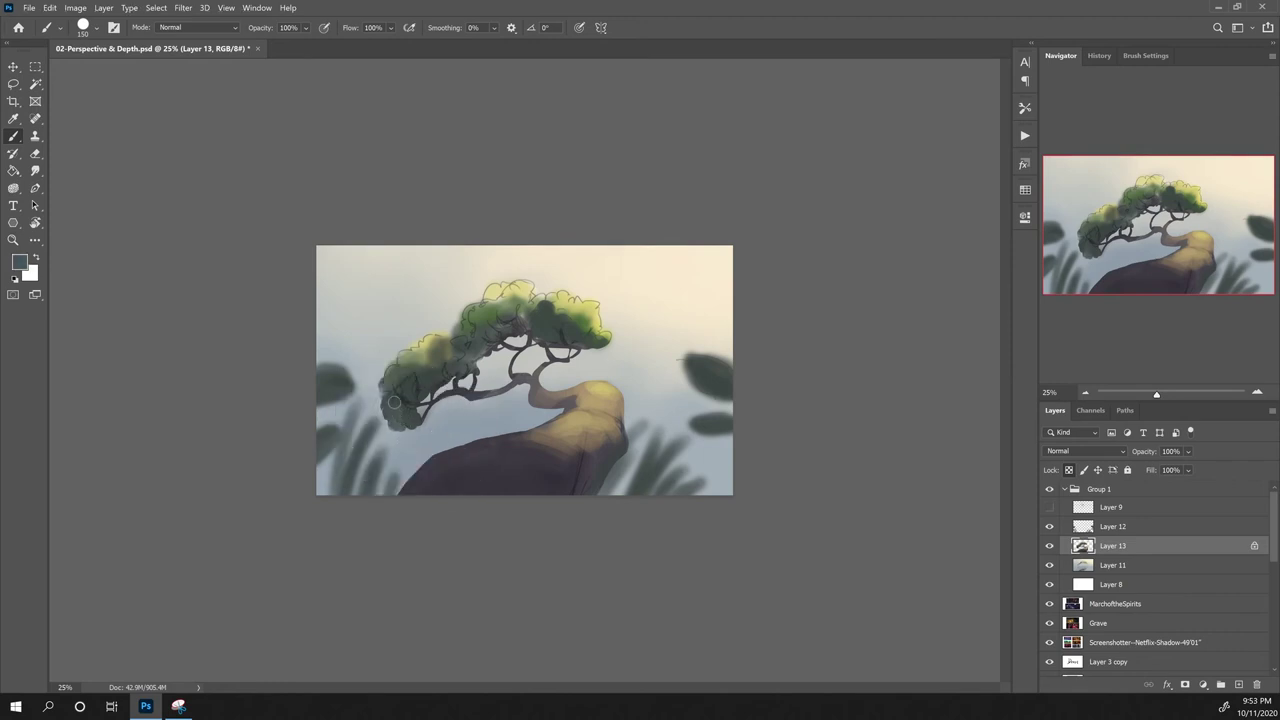
left_click(409, 416, "alt")
left_click(395, 425, "alt")
left_click(404, 467, "alt")
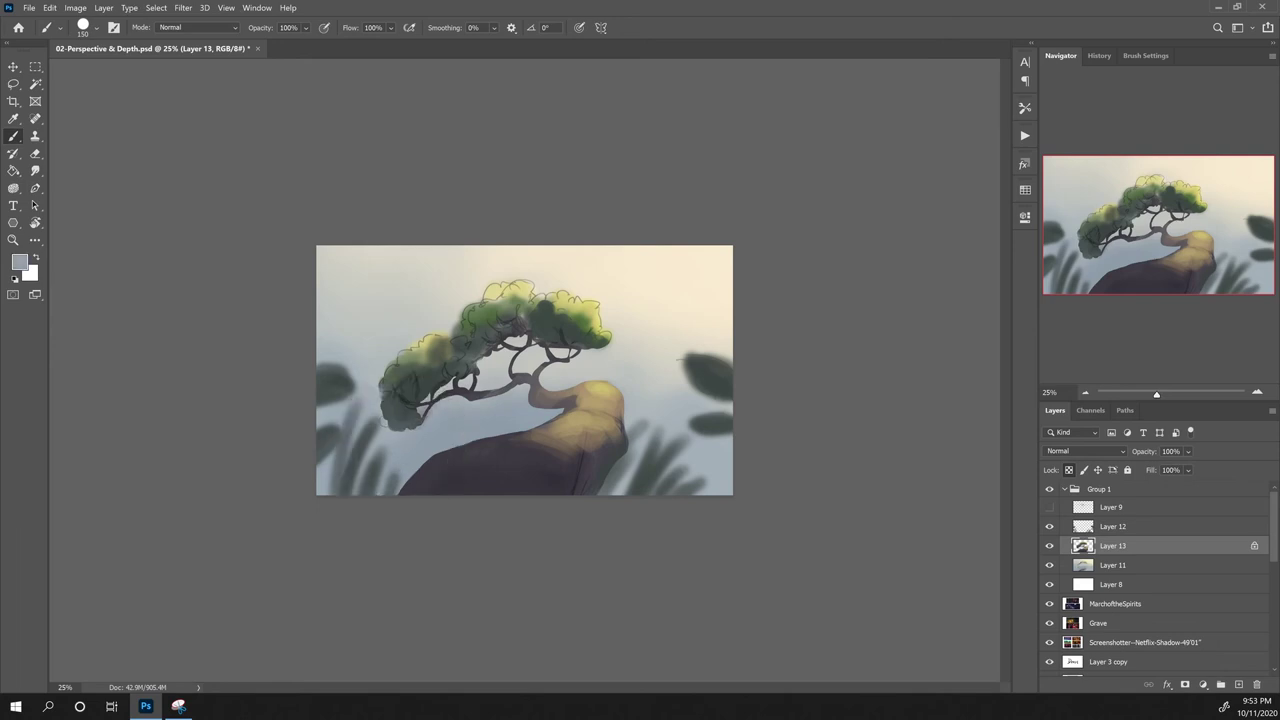
left_click(395, 412, "alt")
left_click(394, 410, "alt")
left_click(398, 406, "alt")
left_click(403, 414, "alt")
Step: Rework the outer edge and upper lobes of the far-left foliage with sampled grey-green and dark green, covering its outlines
left_click(413, 378, "alt")
left_click_drag(410, 370, 398, 360)
left_click(384, 400, "alt")
left_click(412, 371, "alt")
left_click_drag(402, 372, 408, 378)
left_click(423, 377, "alt")
left_click(401, 378, "alt")
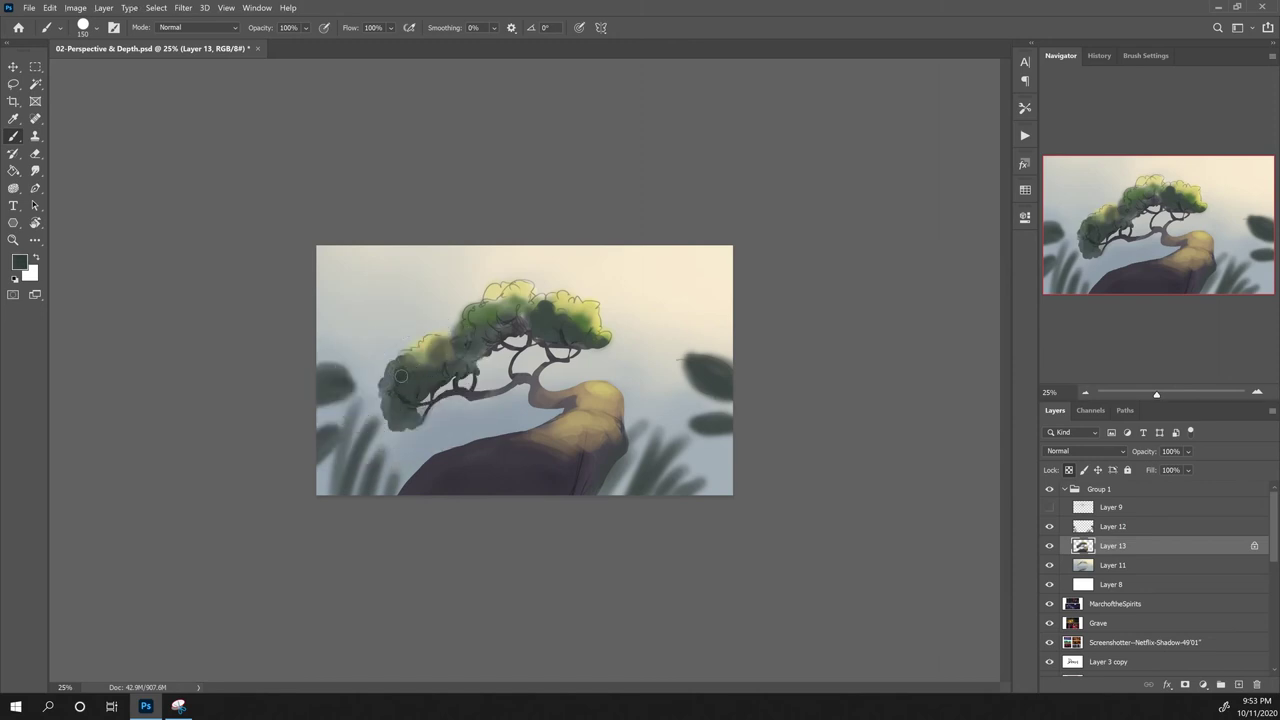
left_click(392, 378, "alt")
left_click(400, 372, "alt")
left_click(394, 398, "alt")
left_click(398, 392, "alt")
left_click(389, 377, "alt")
left_click(397, 389, "alt")
left_click(400, 366, "alt")
Step: On Layer 11, paint sampled sky colour around the left foliage's upper edge, and return to Layer 13
left_click(1117, 566)
left_click(400, 345, "alt")
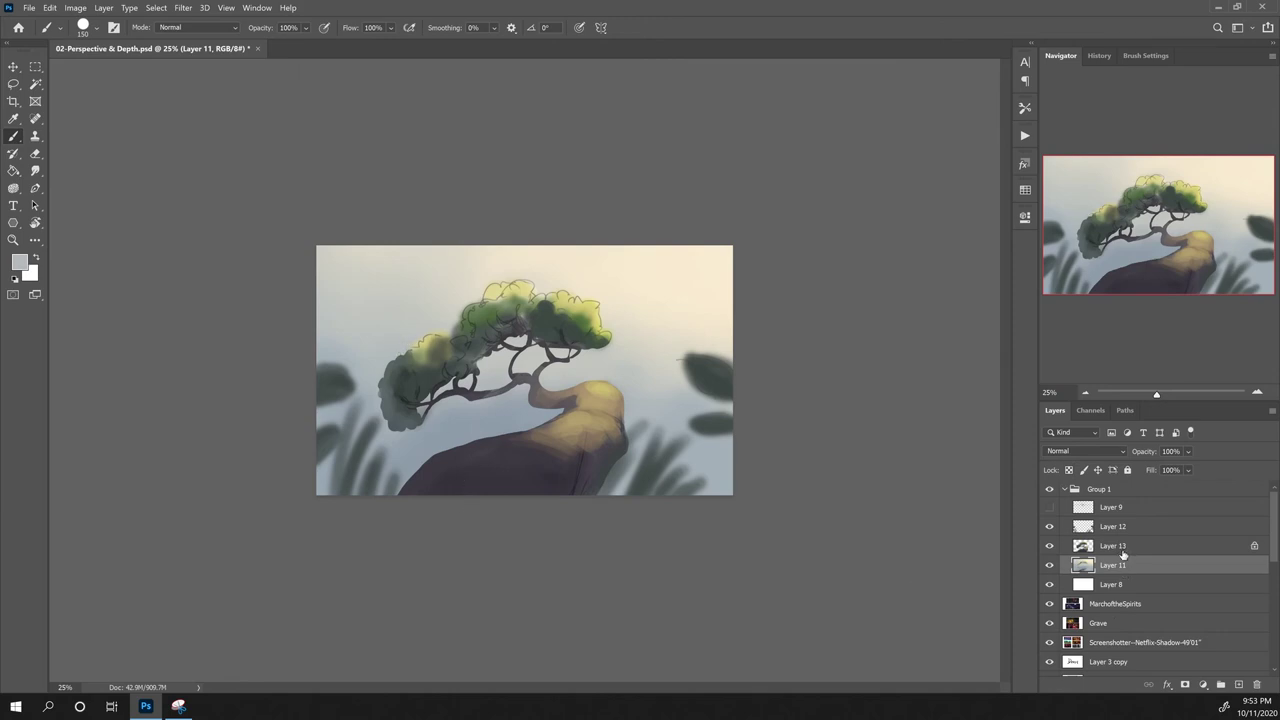
left_click(1121, 550)
Step: Shape the top of the left foliage cluster with sampled yellow-green highlights and mid-green tones over the sketch lines
left_click(408, 370, "alt")
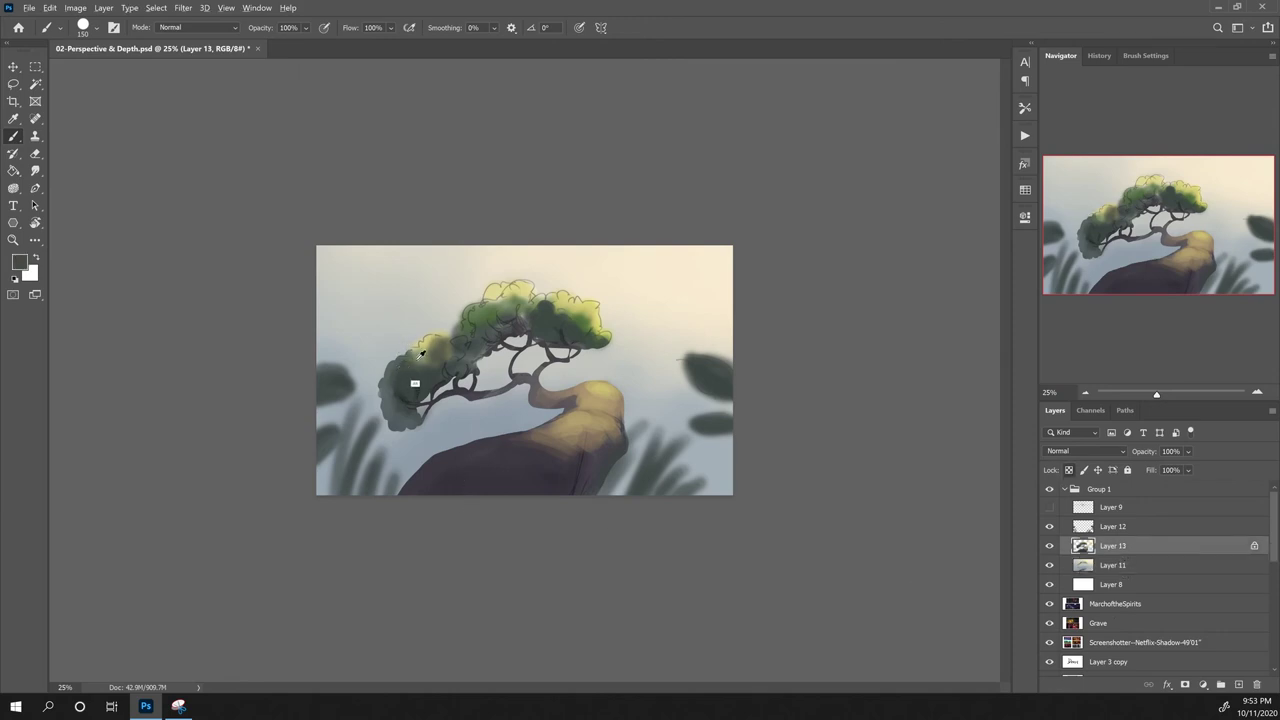
left_click(418, 359, "alt")
mouse_move(410, 360)
left_mouse_down()
mouse_move(403, 376)
mouse_move(464, 350)
mouse_move(426, 371)
mouse_move(452, 336)
left_mouse_up()
left_click(422, 356, "alt")
left_click(424, 378, "alt")
left_click(429, 353, "alt")
left_click(440, 386, "alt")
left_click(438, 346, "alt")
left_click(471, 334, "alt")
left_click(445, 387, "alt")
left_click(433, 341, "alt")
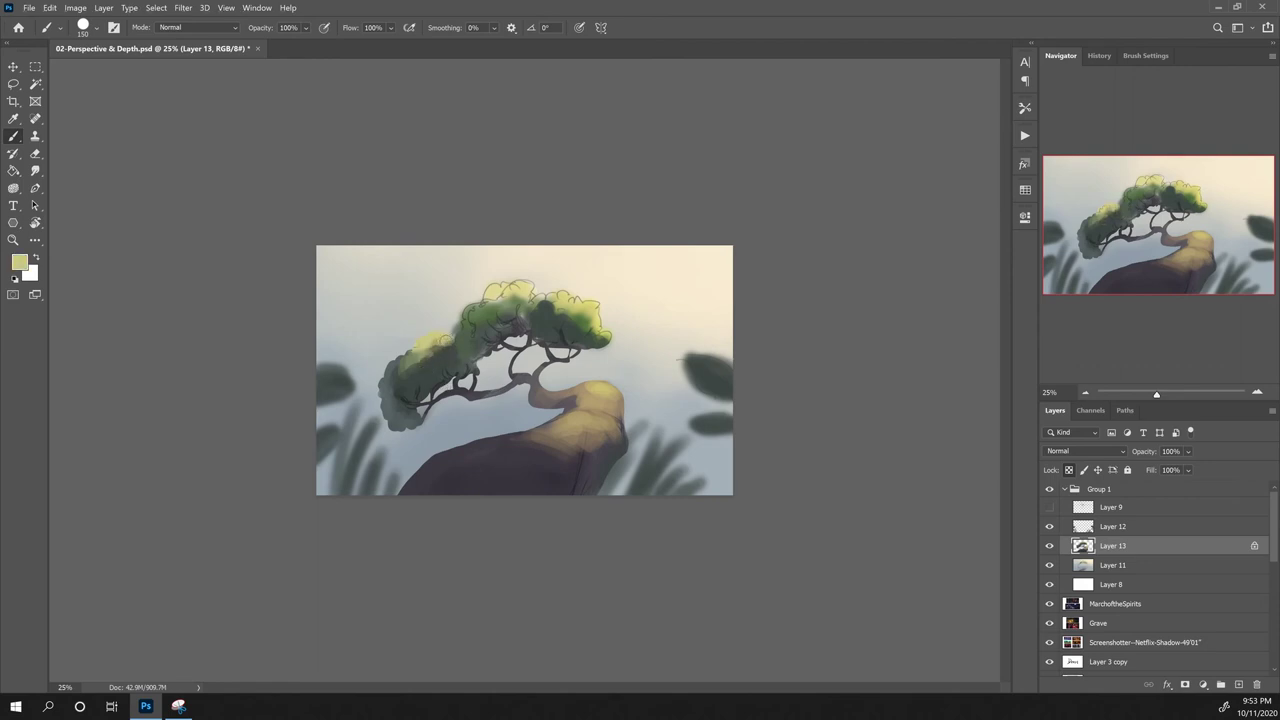
Step: Fill the shaded body of the left foliage cluster with sampled dark green, hiding the remaining sketch lines
left_click_drag(399, 367, 405, 364)
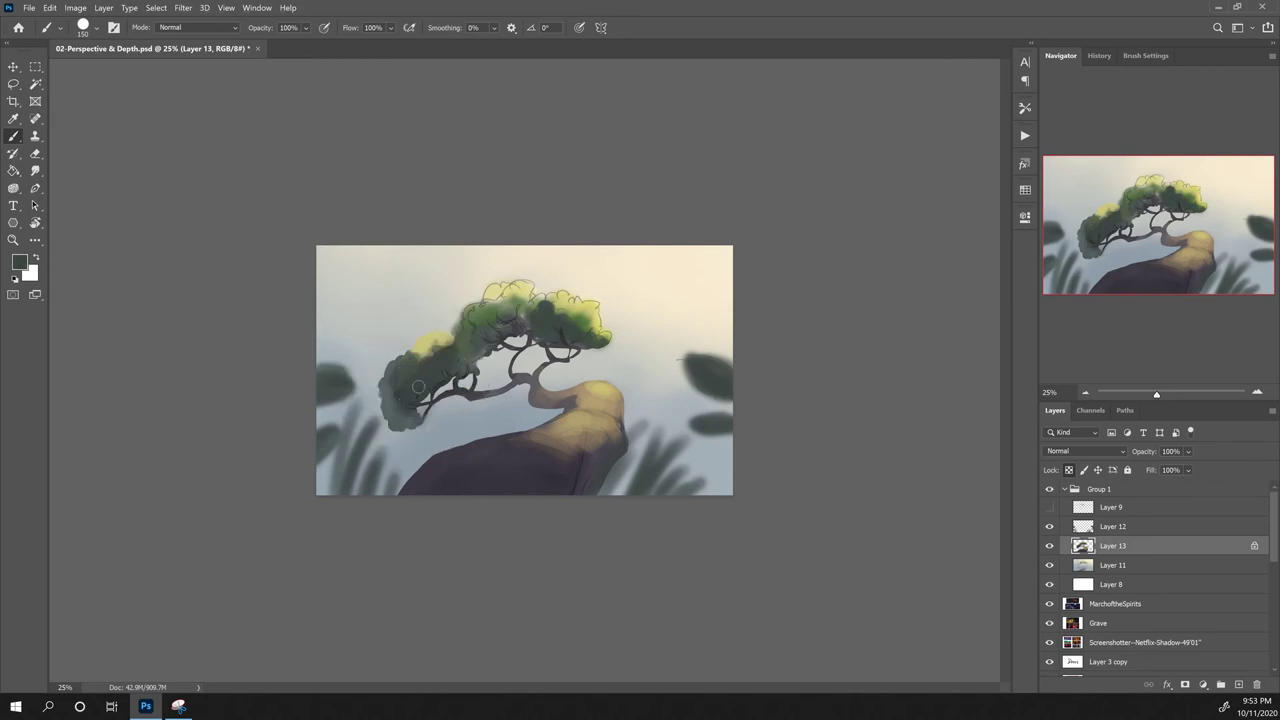
left_click(445, 369, "alt")
mouse_move(431, 374)
left_mouse_down()
mouse_move(409, 402)
mouse_move(412, 380)
mouse_move(387, 388)
left_mouse_up()
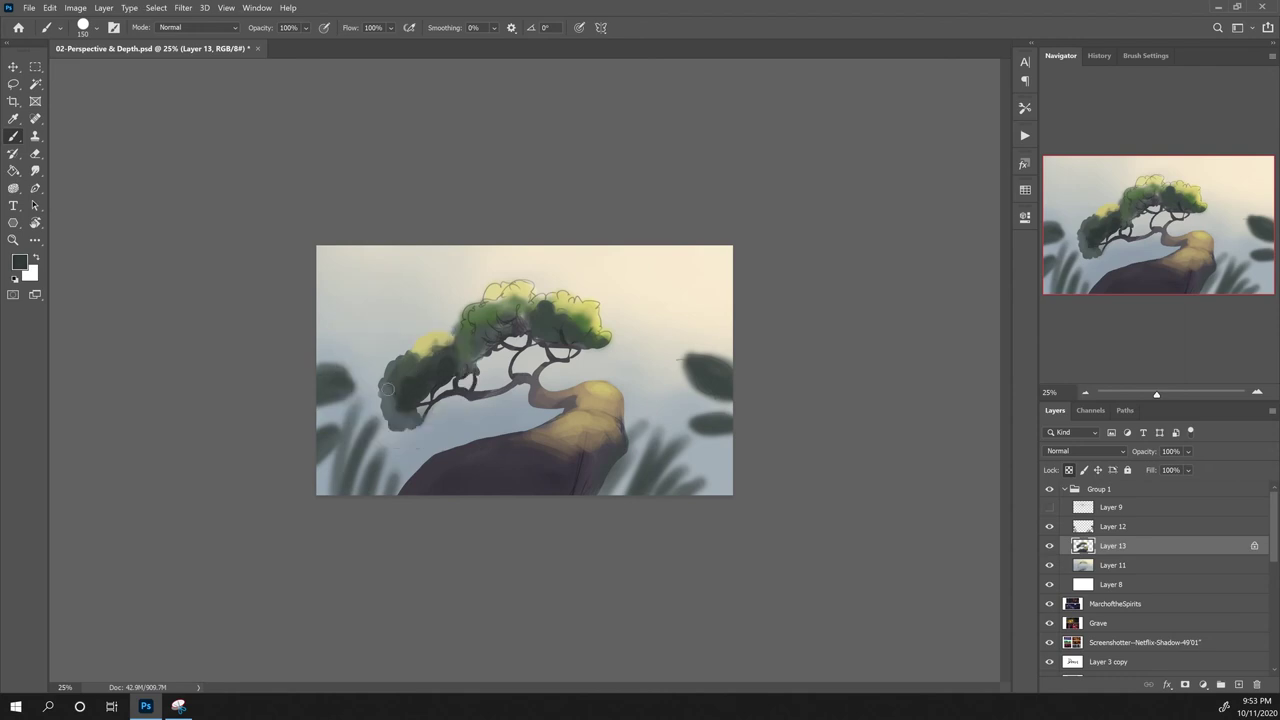
left_click(387, 388, "alt")
Step: Paint the middle foliage cluster's shaded underside with sampled dark green and its left side with softer green
mouse_move(461, 337)
left_mouse_down()
mouse_move(502, 316)
mouse_move(501, 338)
mouse_move(504, 326)
mouse_move(447, 366)
mouse_move(516, 323)
left_mouse_up()
left_click(443, 351, "alt")
left_click(460, 338, "alt")
left_click(501, 334, "alt")
left_click(447, 367, "alt")
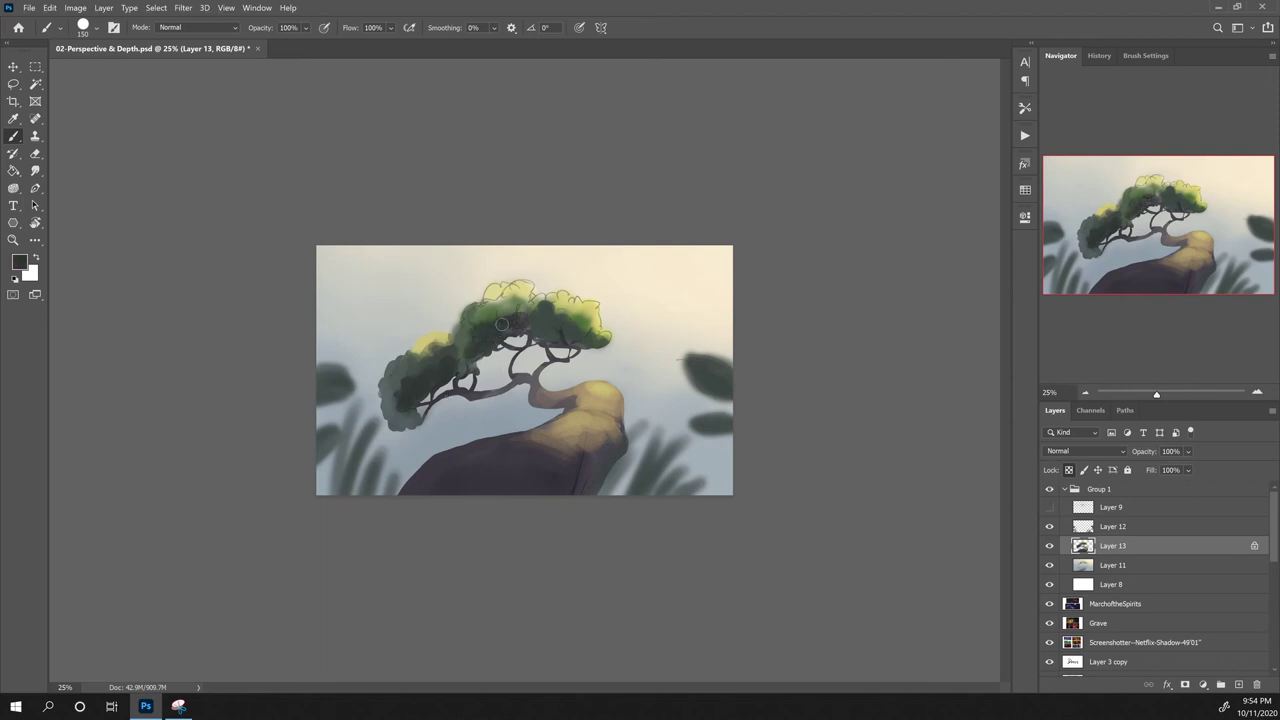
left_click(500, 316, "alt")
left_click(477, 315, "alt")
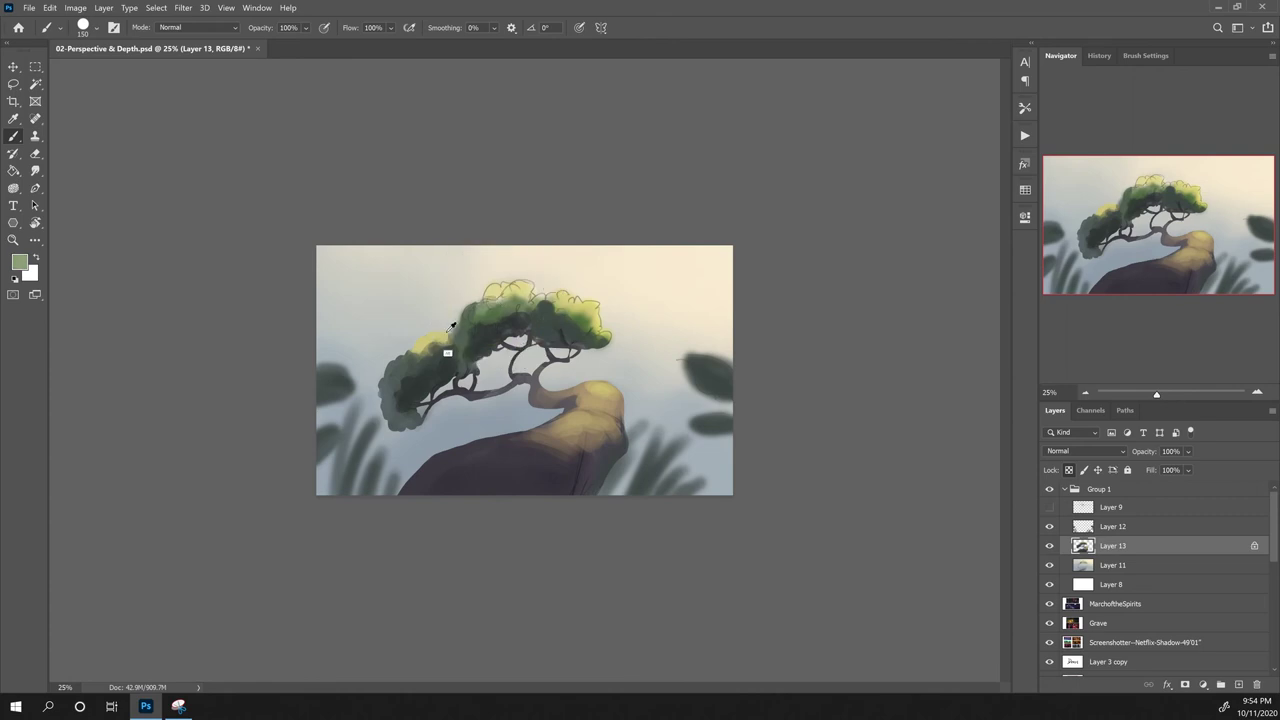
Step: Paint sampled yellow-green and mid-green over the upper foliage clusters, blending their lit tops into the shadows
left_click(435, 337, "alt")
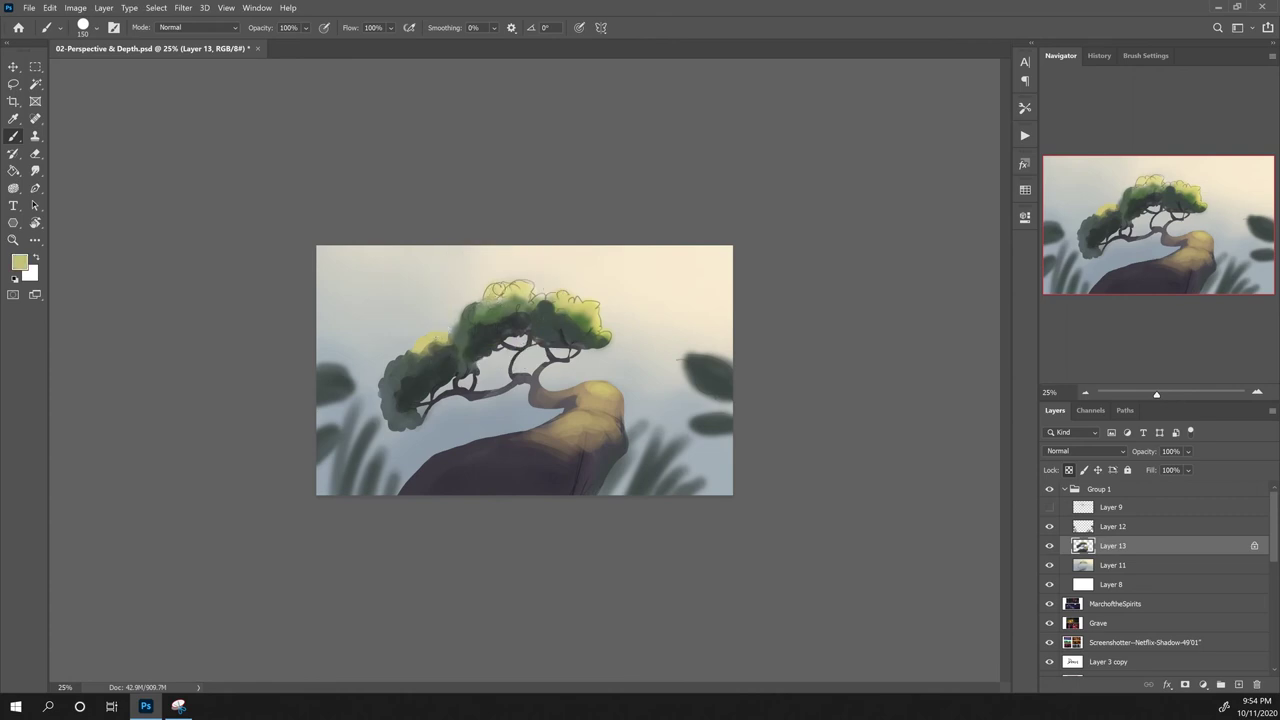
left_click(594, 314, "alt")
left_click(498, 298, "alt")
left_click(503, 303, "alt")
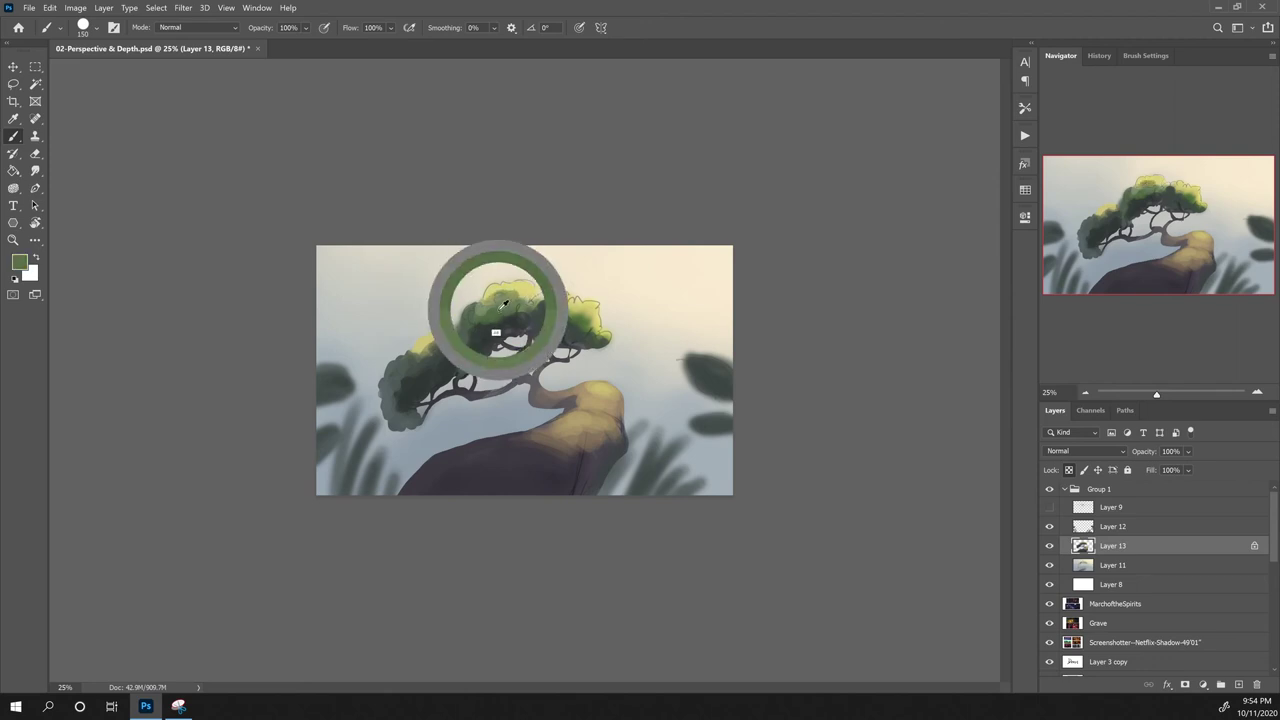
left_click_drag(502, 299, 532, 298)
left_click_drag(413, 356, 446, 338)
mouse_move(543, 306)
left_mouse_down()
mouse_move(564, 316)
mouse_move(519, 322)
mouse_move(540, 335)
mouse_move(544, 306)
mouse_move(530, 312)
left_mouse_up()
left_click(507, 329, "alt")
left_click(540, 313, "alt")
left_click(565, 306, "alt")
left_click(520, 300, "alt")
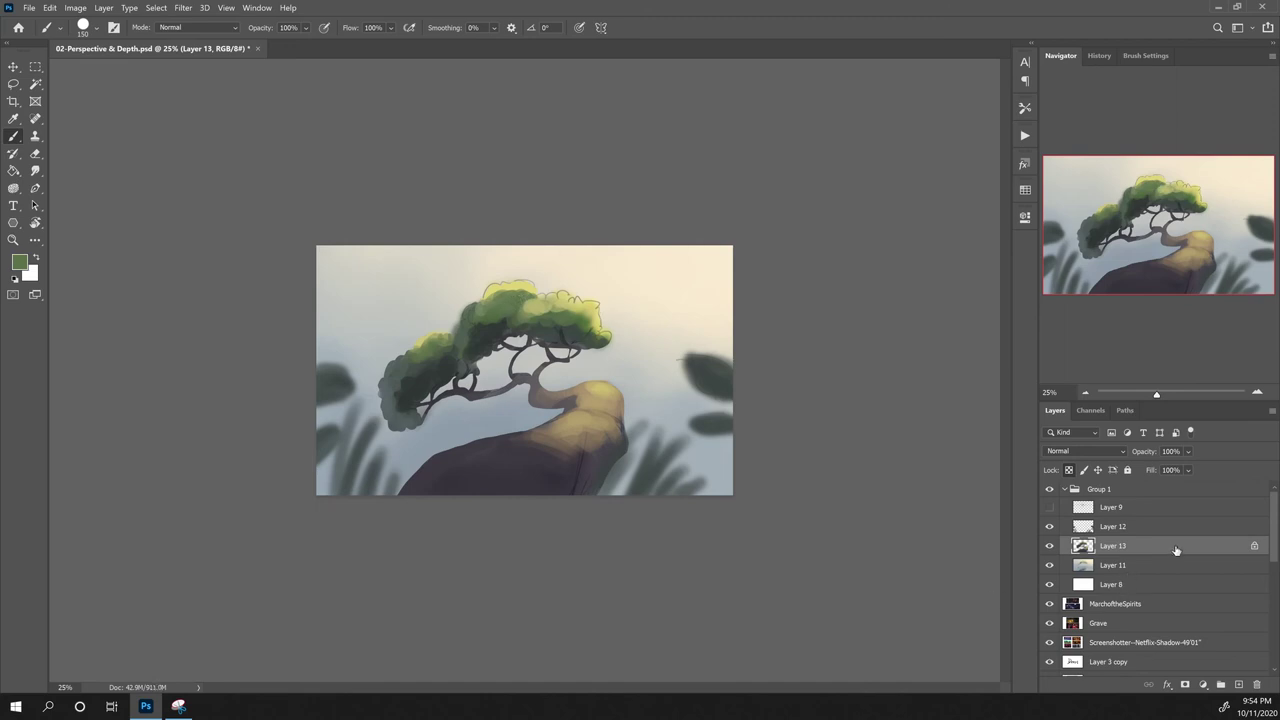
Step: On Layer 11, paint sampled sky colours over the stray outlines around the upper and right foliage
left_click(1098, 567)
left_click(478, 290, "alt")
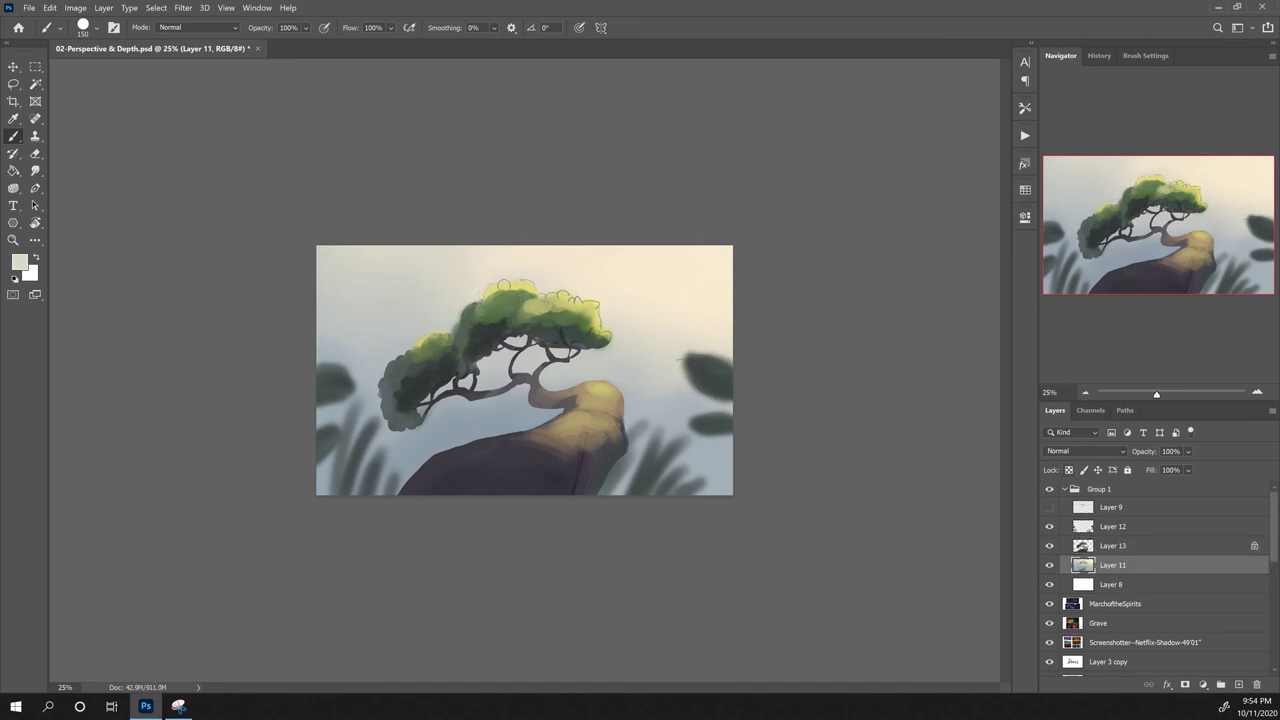
left_click(553, 284, "alt")
left_click(589, 362, "alt")
left_click(643, 324, "alt")
Step: On Layer 13, cover the outlines along the right foliage cluster's lit edge with sampled green and bright yellow
left_click(1112, 549)
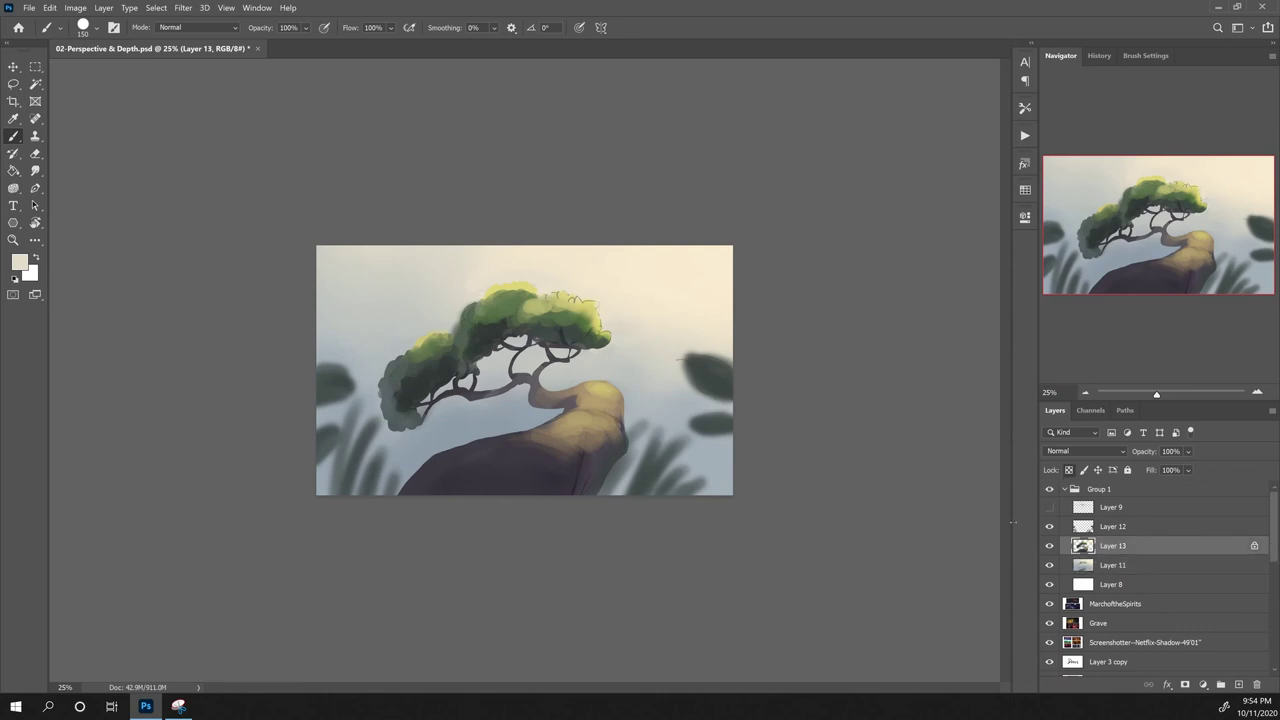
left_click(591, 338, "alt")
mouse_move(567, 299)
left_mouse_down()
mouse_move(591, 302)
mouse_move(612, 339)
left_mouse_up()
left_click(594, 310, "alt")
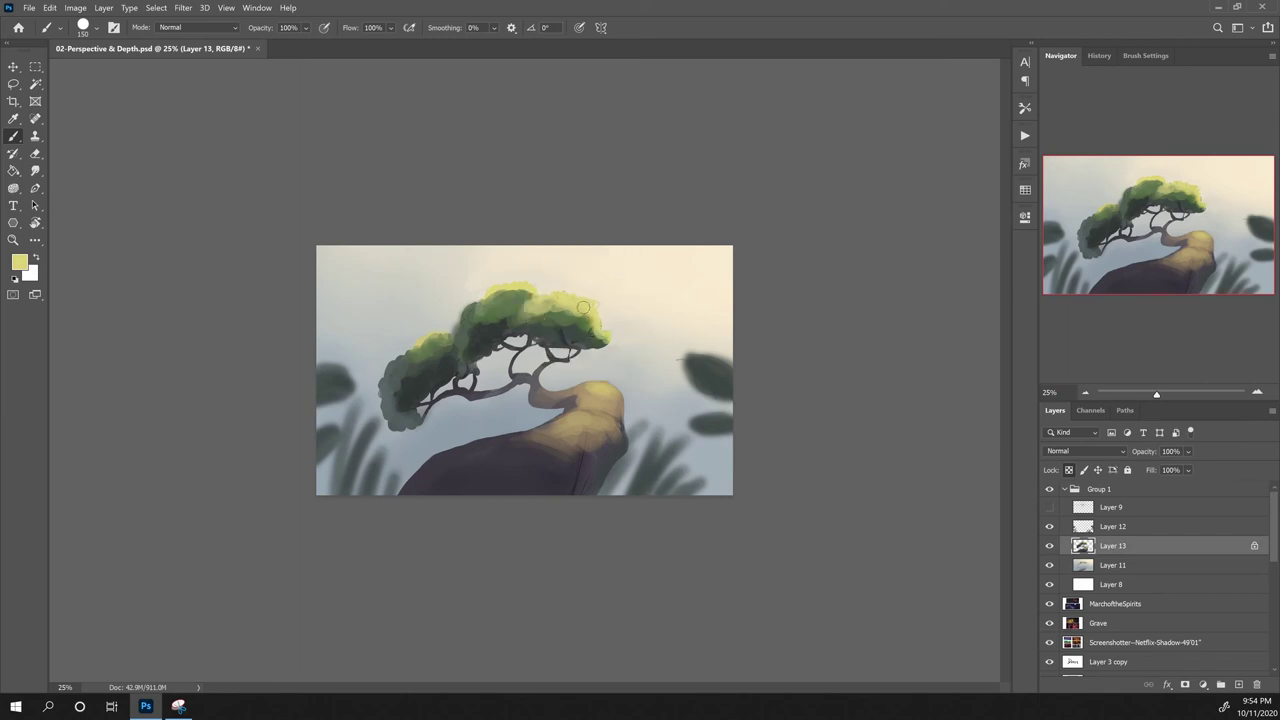
Step: Reduce the brush to 90 px and refine the right foliage with sampled dark green shadows and yellow highlights
left_click(538, 309, "alt")
left_click(545, 319, "alt")
left_click(522, 318, "alt")
key("bracketleft")
key("bracketleft")
key("bracketleft")
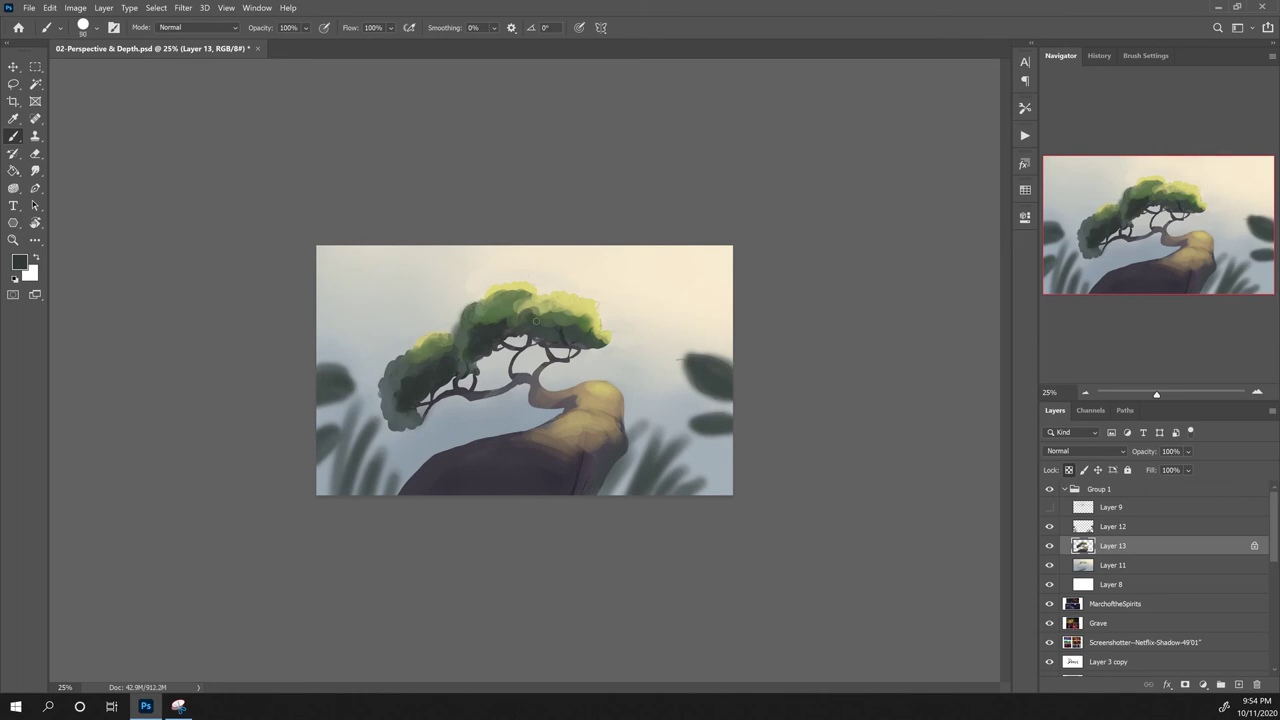
left_click_drag(536, 320, 556, 325)
left_click(564, 339, "alt")
left_click(590, 314, "alt")
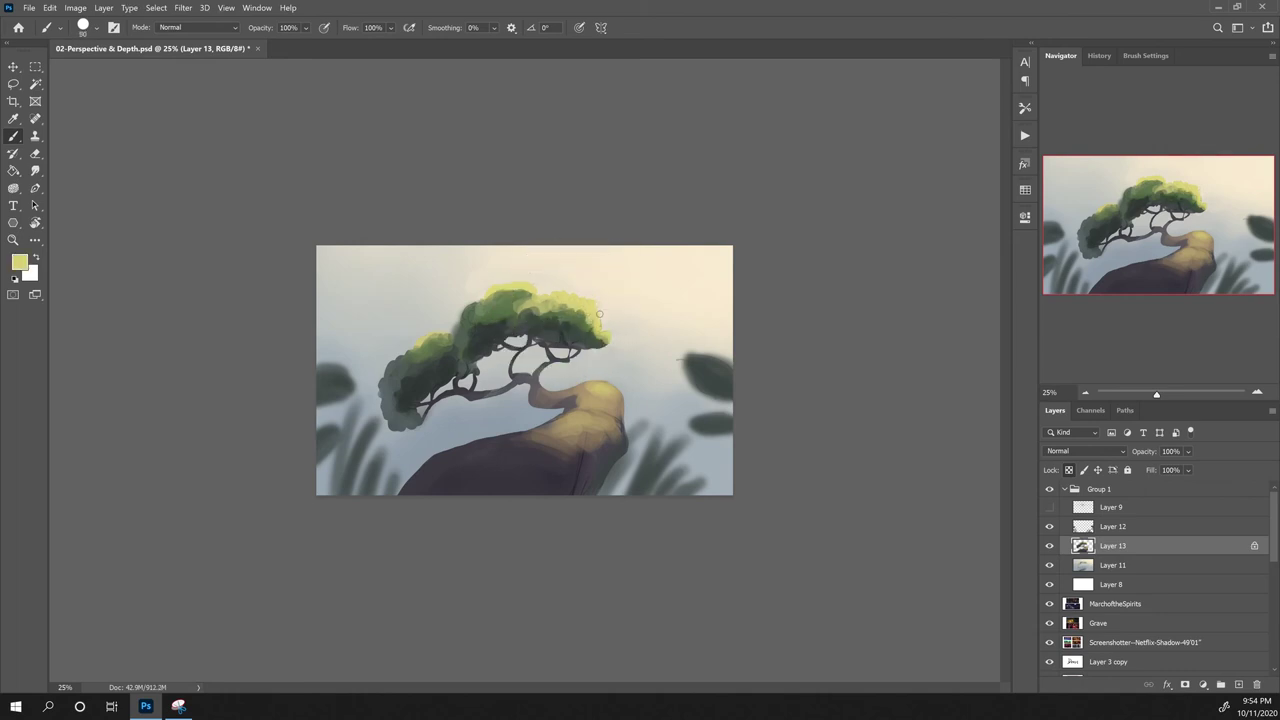
Step: Touch up the sky around the foliage with sampled cream on Layer 11 and brighten the upper foliage with yellow on Layer 13
left_click(1128, 566)
left_click(602, 304, "alt")
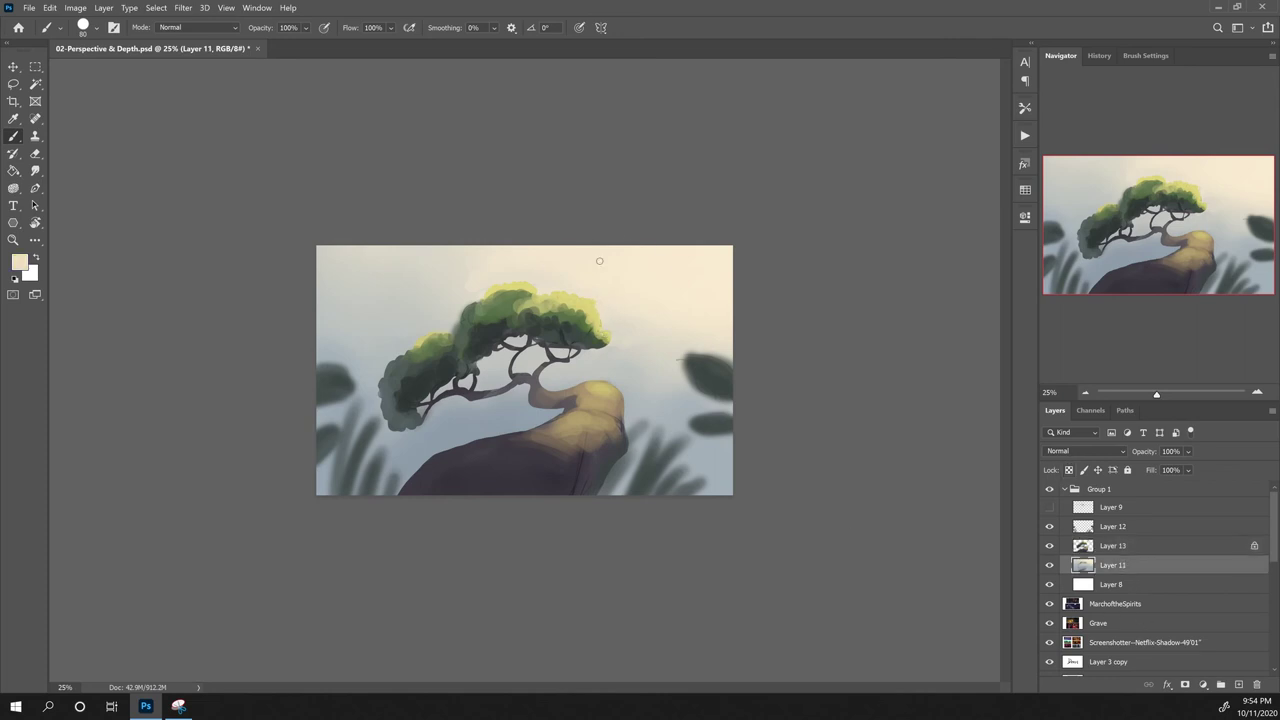
left_click(569, 300, "alt")
left_click(563, 345, "alt")
left_click(526, 292, "alt")
left_click(1104, 548)
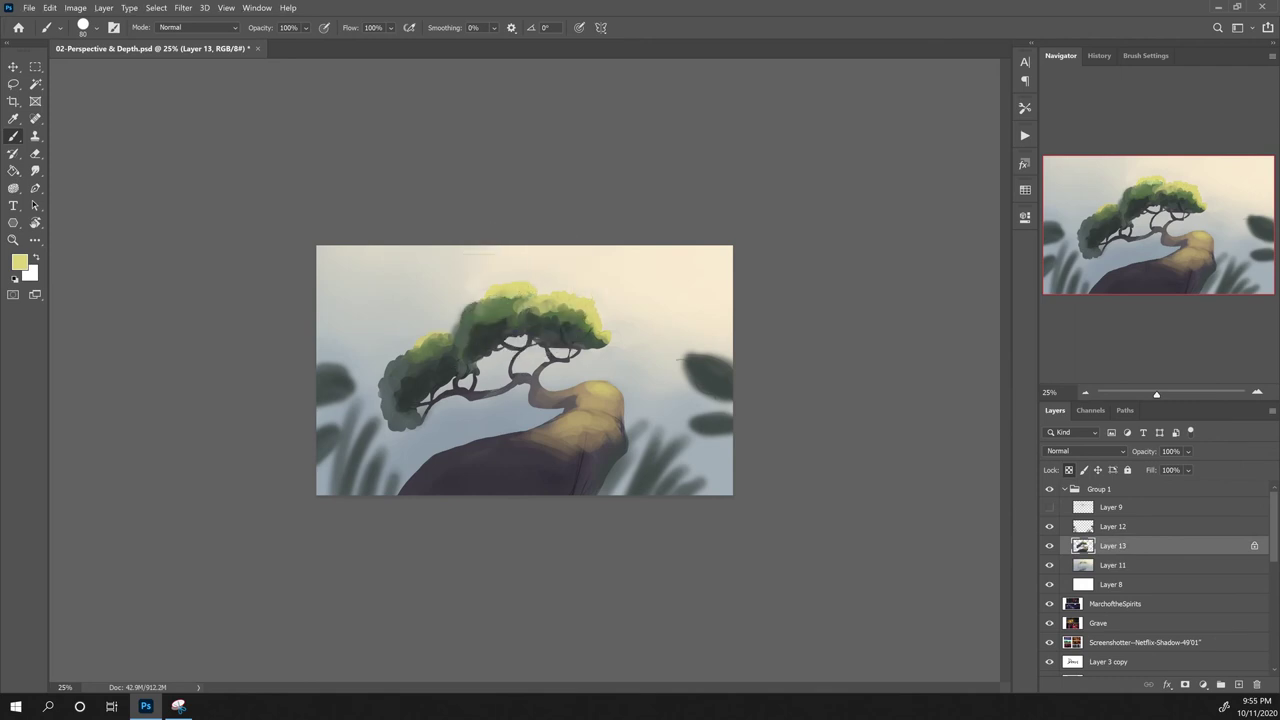
Step: Switch to the PAINT - Soft Round brush at 1100 px, try a sampled blue-grey stroke over the left foliage, and undo it
left_click(449, 420, "alt")
right_click(435, 412)
left_click(588, 531)
left_click(334, 577)
left_click(422, 396)
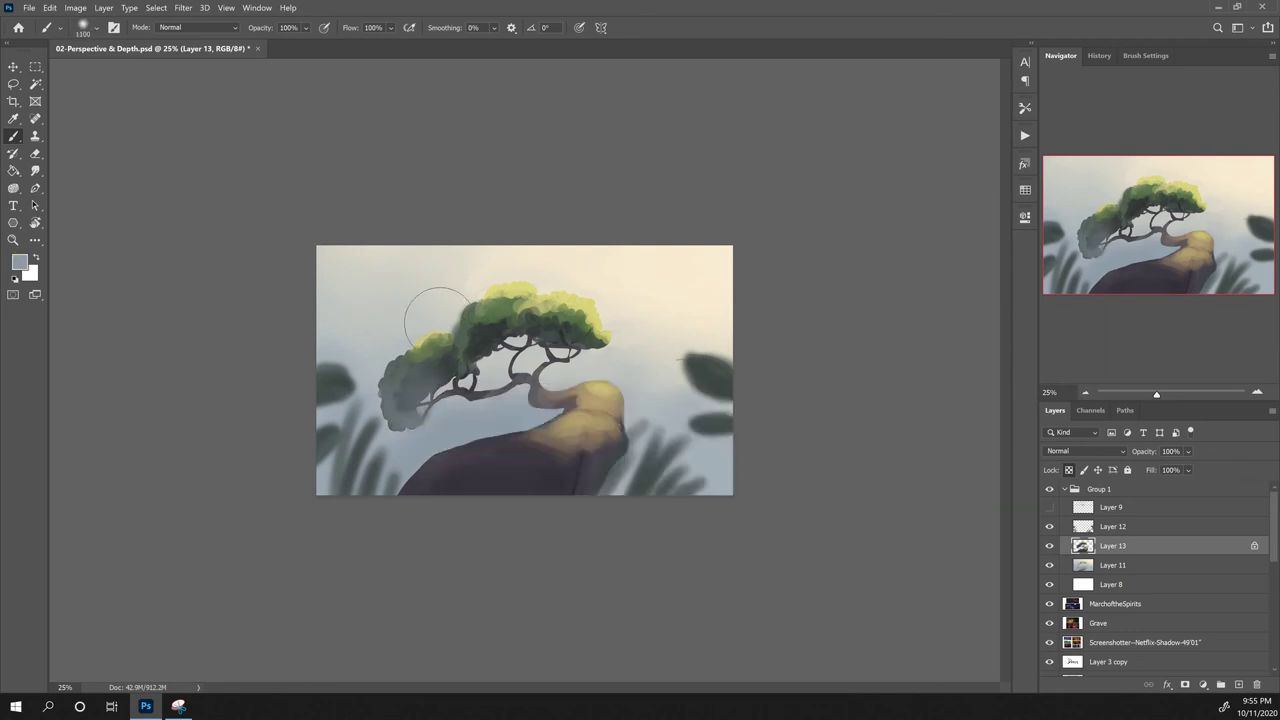
key("ctrl+z")
Step: Mist the left foliage and branches with large soft strokes of sampled blue-grey, undoing the excess strokes
left_click(414, 386)
left_click(440, 364)
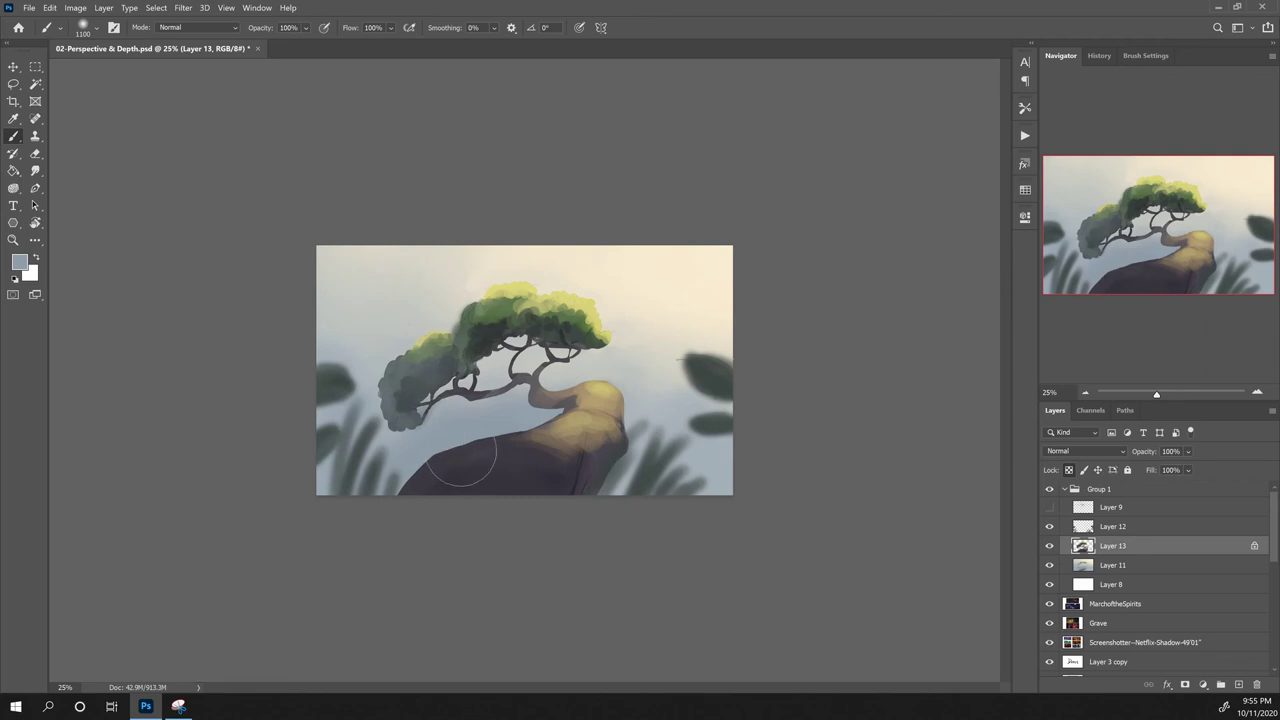
left_click(468, 342)
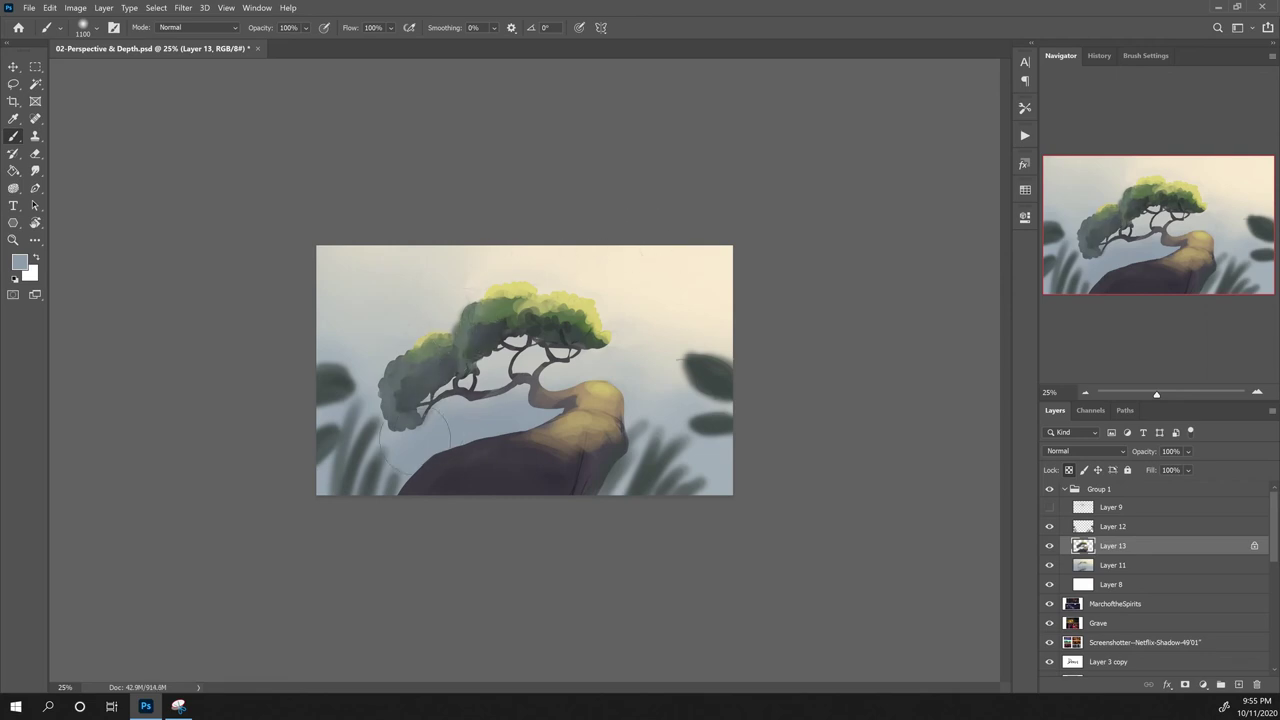
left_click(478, 380)
key("ctrl+z")
key("ctrl+z")
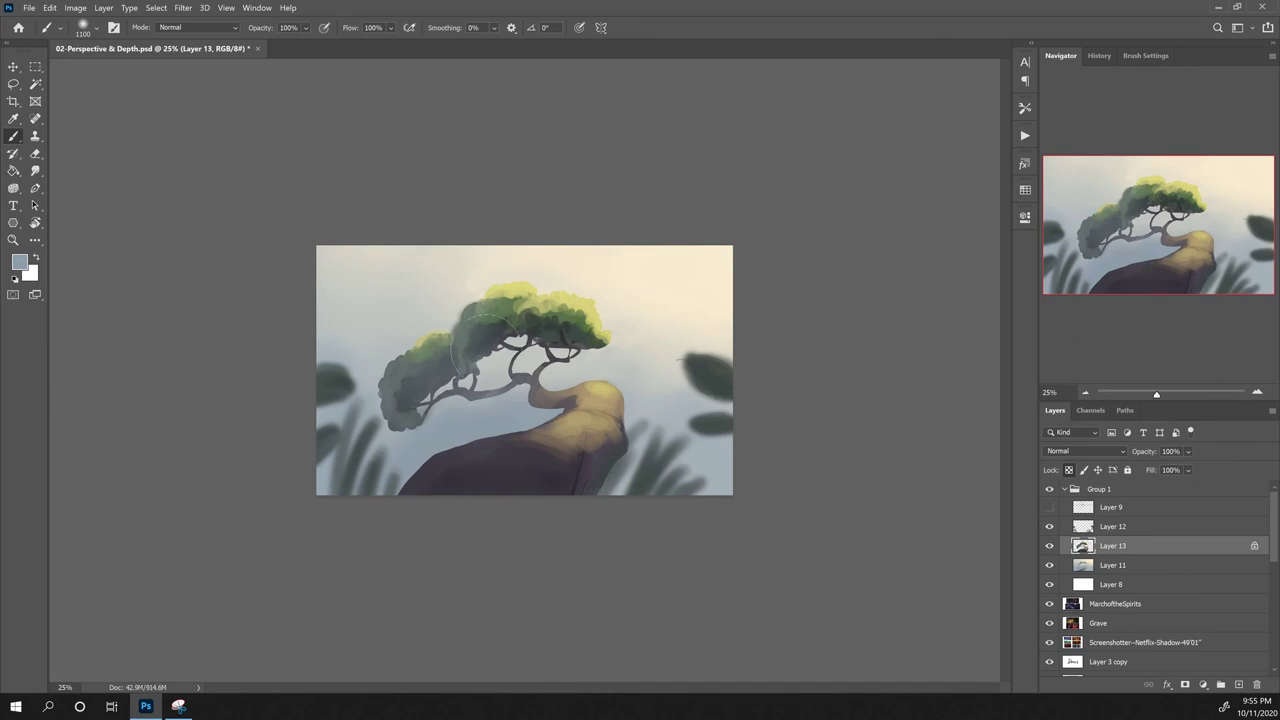
Step: Switch to the PAINT - Hard Round brush at 200 px and repaint the left and middle foliage with sampled muted greens
left_click(495, 315, "alt")
right_click(490, 318)
double_click(590, 466)
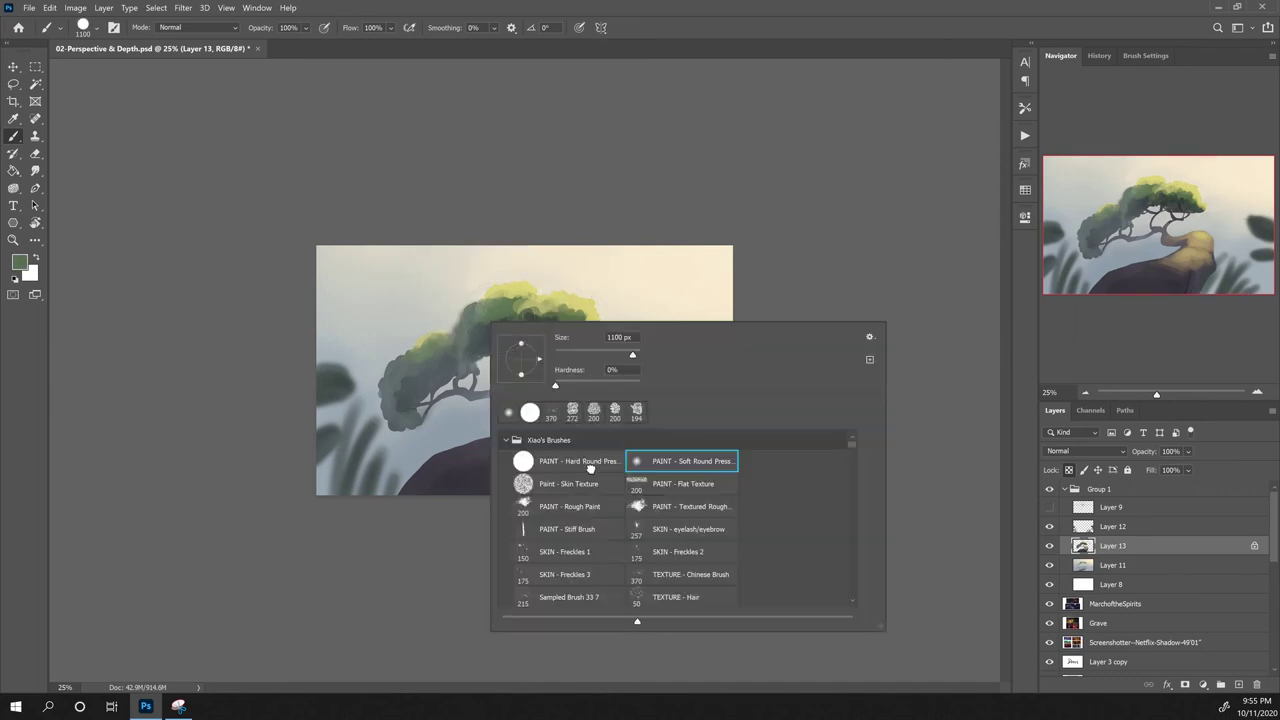
left_click(486, 319, "alt")
key("bracketleft")
key("bracketleft")
key("bracketleft")
key("bracketleft")
key("bracketleft")
key("bracketleft")
key("bracketleft")
key("bracketleft")
key("bracketleft")
key("bracketleft")
key("bracketleft")
key("bracketleft")
key("bracketleft")
key("bracketleft")
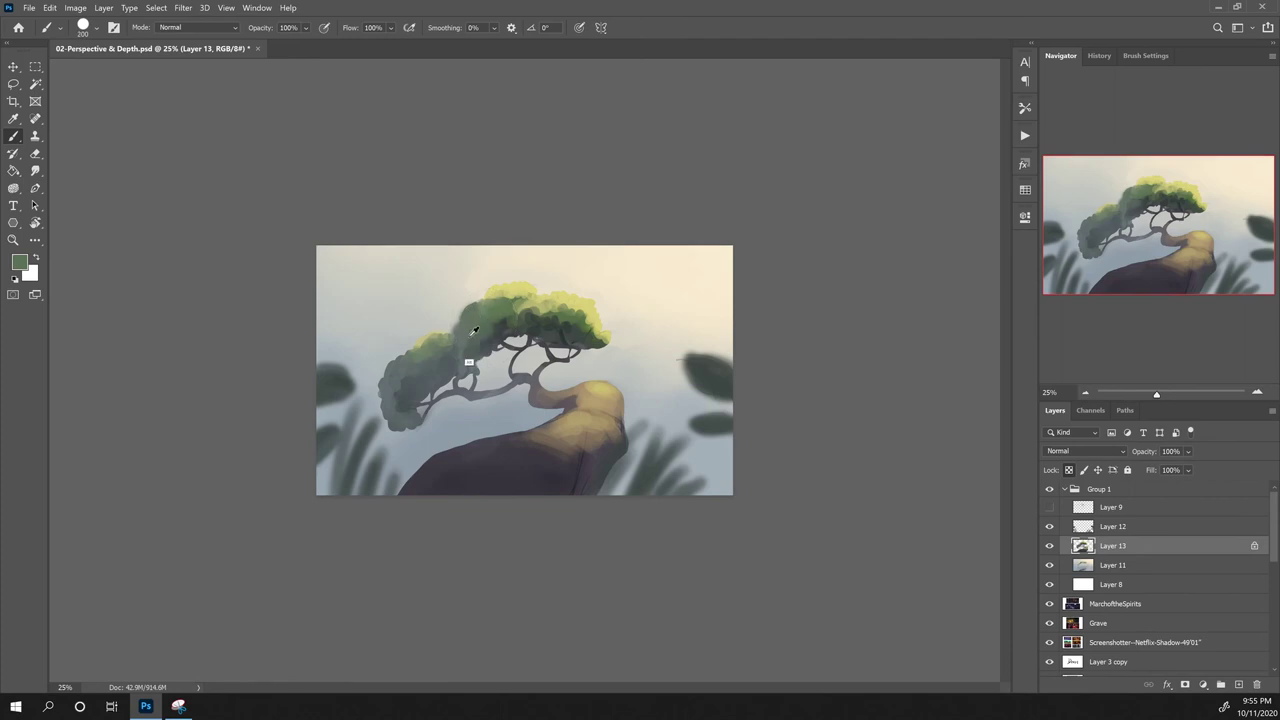
left_click(411, 385, "alt")
left_click(496, 349, "alt")
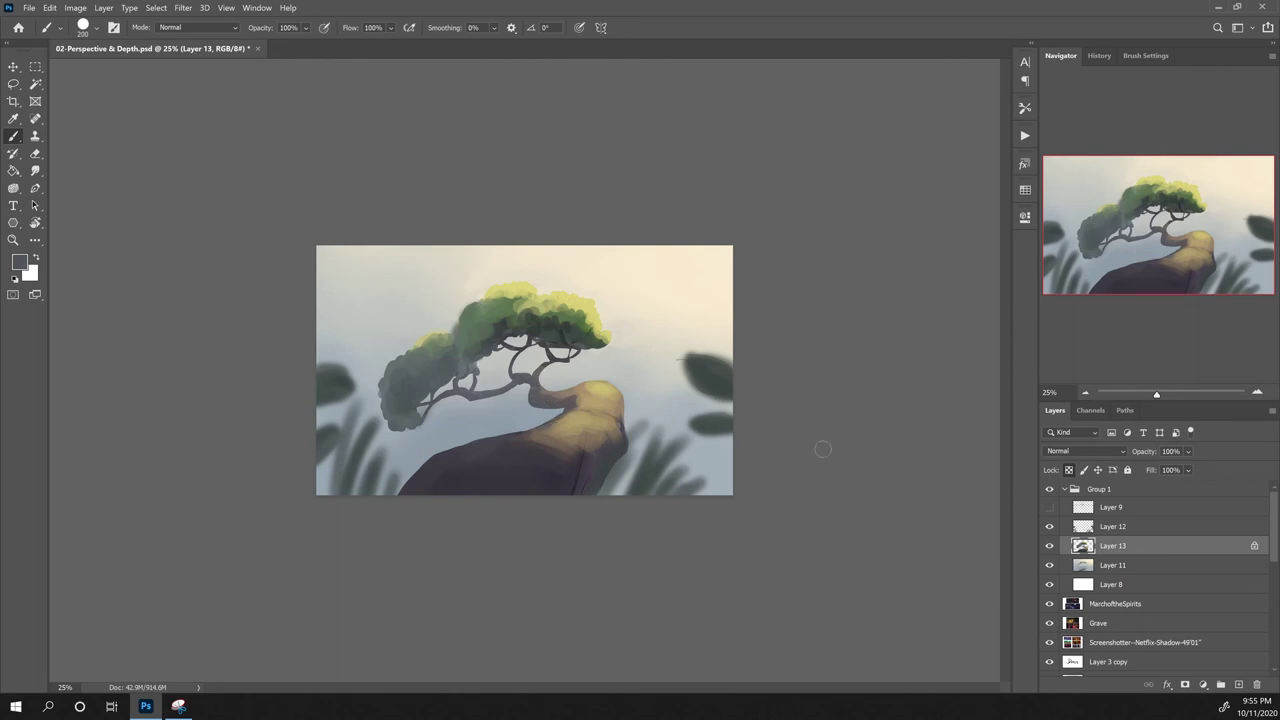
Step: Load the tree and cliff outline of Layer 13 as a selection and add a masked Curves adjustment with highlight and shadow points
left_click(1086, 548, "ctrl")
left_click(1203, 684)
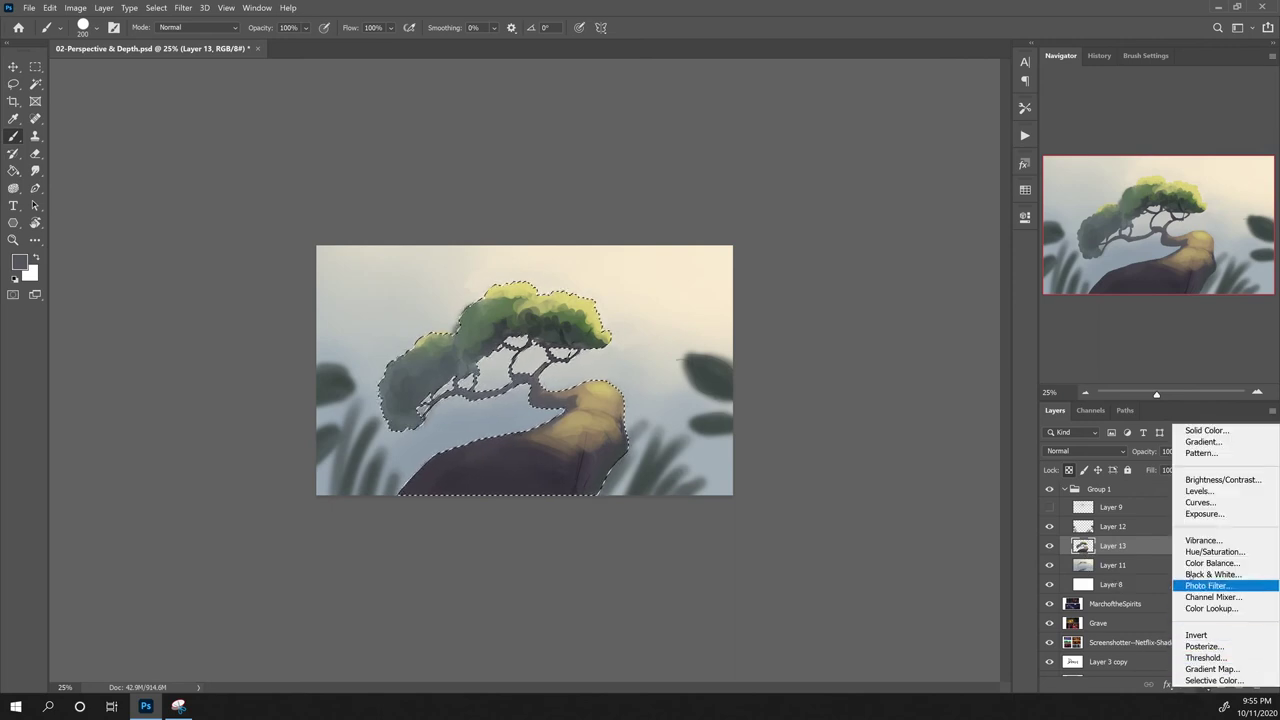
left_click(1200, 502)
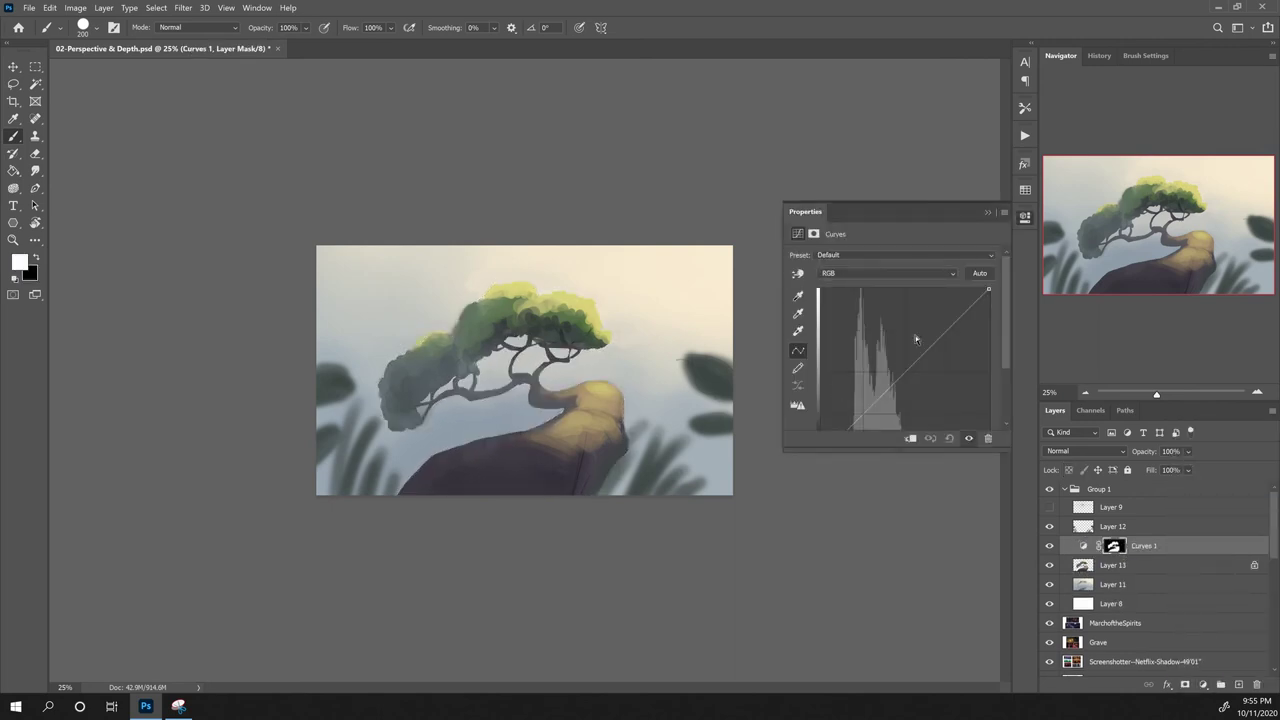
mouse_move(948, 330)
left_mouse_down()
mouse_move(940, 312)
mouse_move(946, 328)
left_mouse_up()
left_click_drag(882, 398, 865, 417)
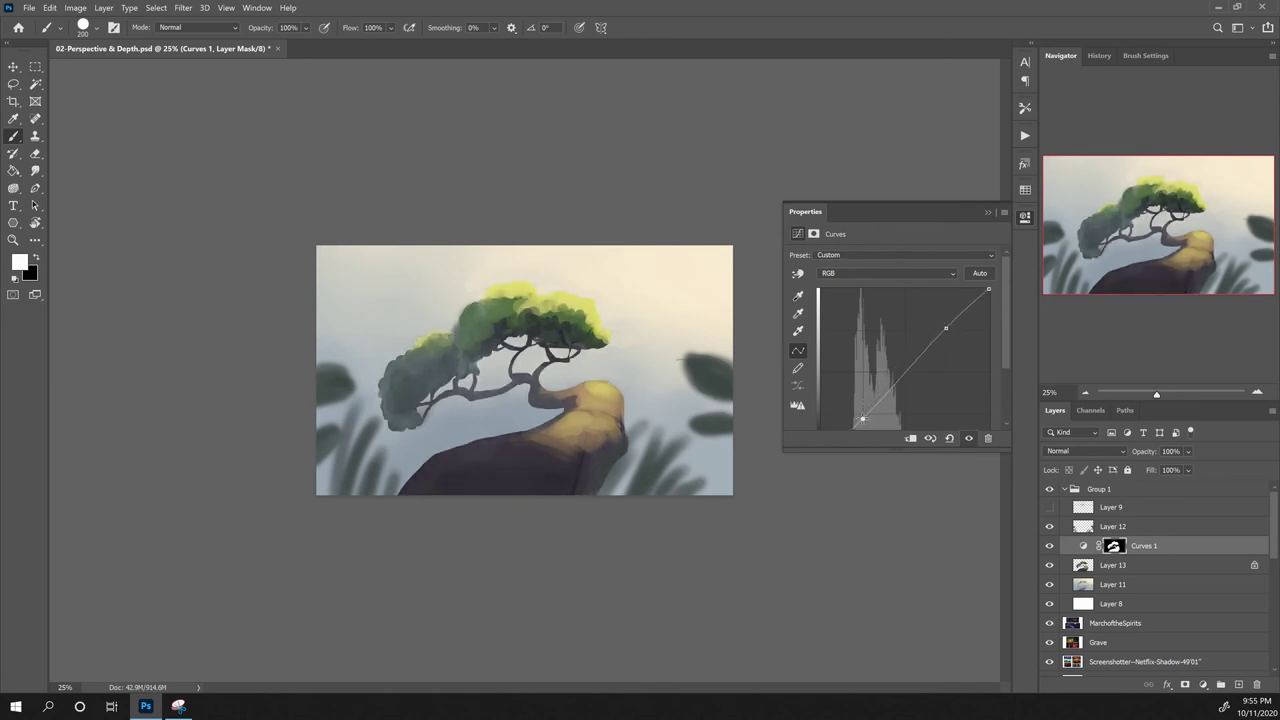
Step: Fine-tune the highlight and shadow points of the curve for the tree and cliff, and merge the adjustment into Layer 13
left_click_drag(946, 328, 942, 330)
left_click_drag(942, 328, 936, 331)
scroll(1006, 367, "down", 2)
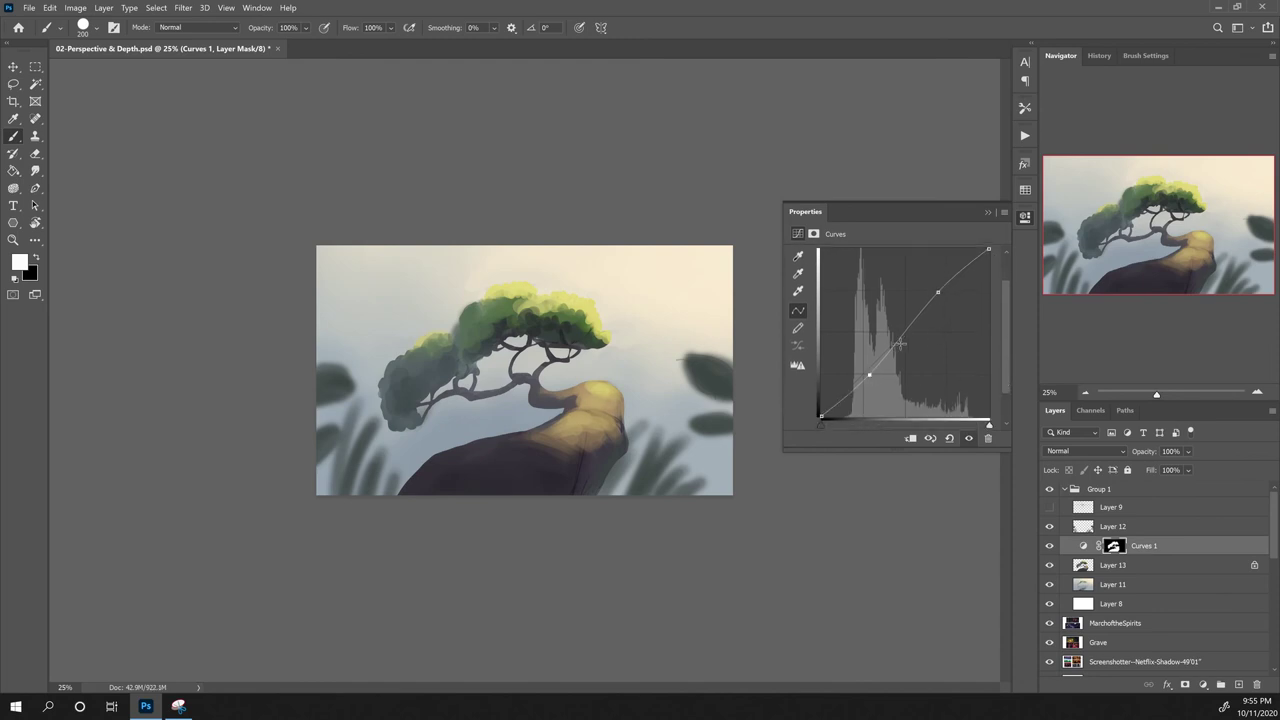
left_click_drag(869, 376, 869, 371)
left_click(1025, 219)
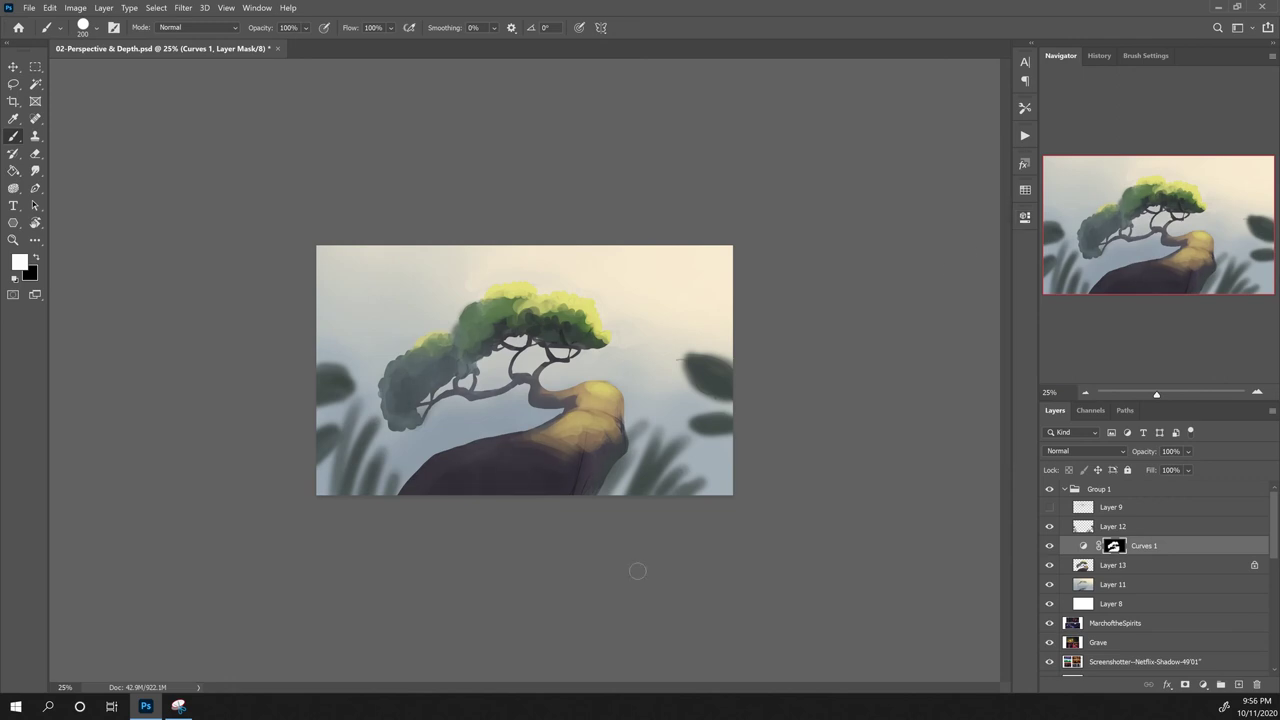
key("ctrl+e")
Step: Touch up the shadowed branches between the left and middle foliage with sampled dark greys on Layer 13
left_click(561, 352, "alt")
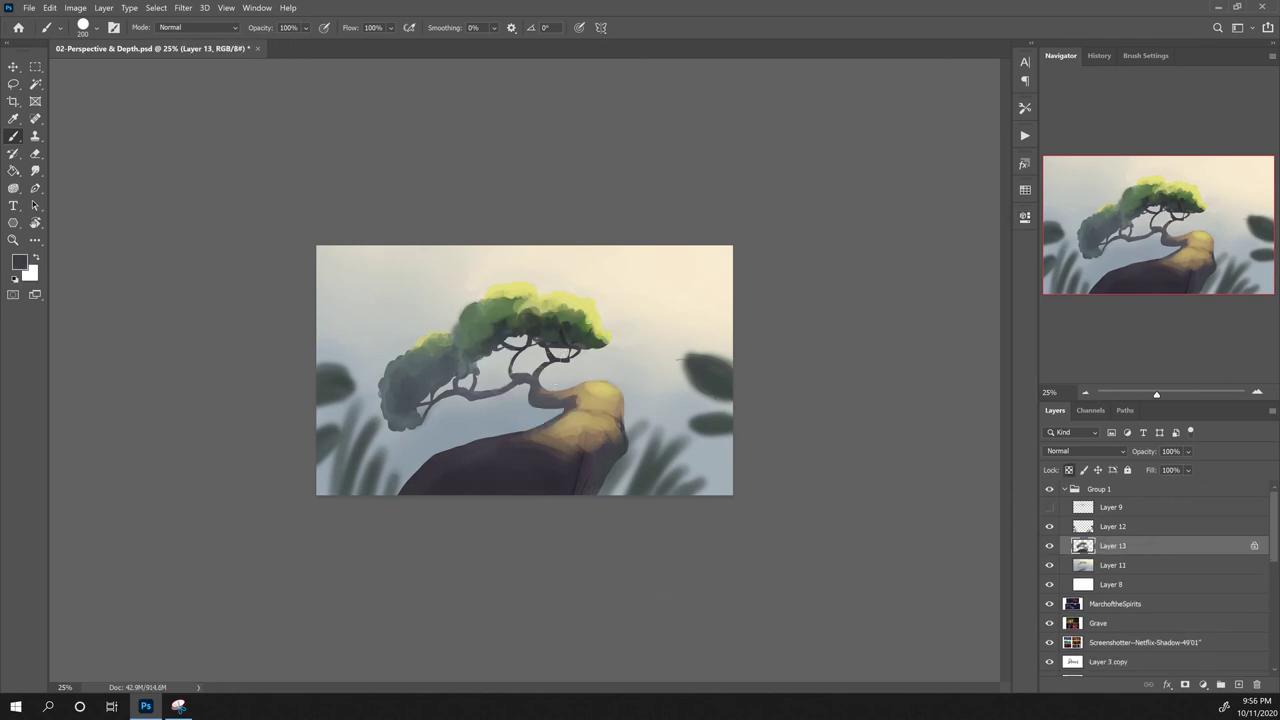
left_click_drag(488, 368, 470, 383)
left_click(469, 398, "alt")
Step: Make Layer 11 active and set up a soft round brush at 600 px with a sampled light grey
left_click(1115, 565)
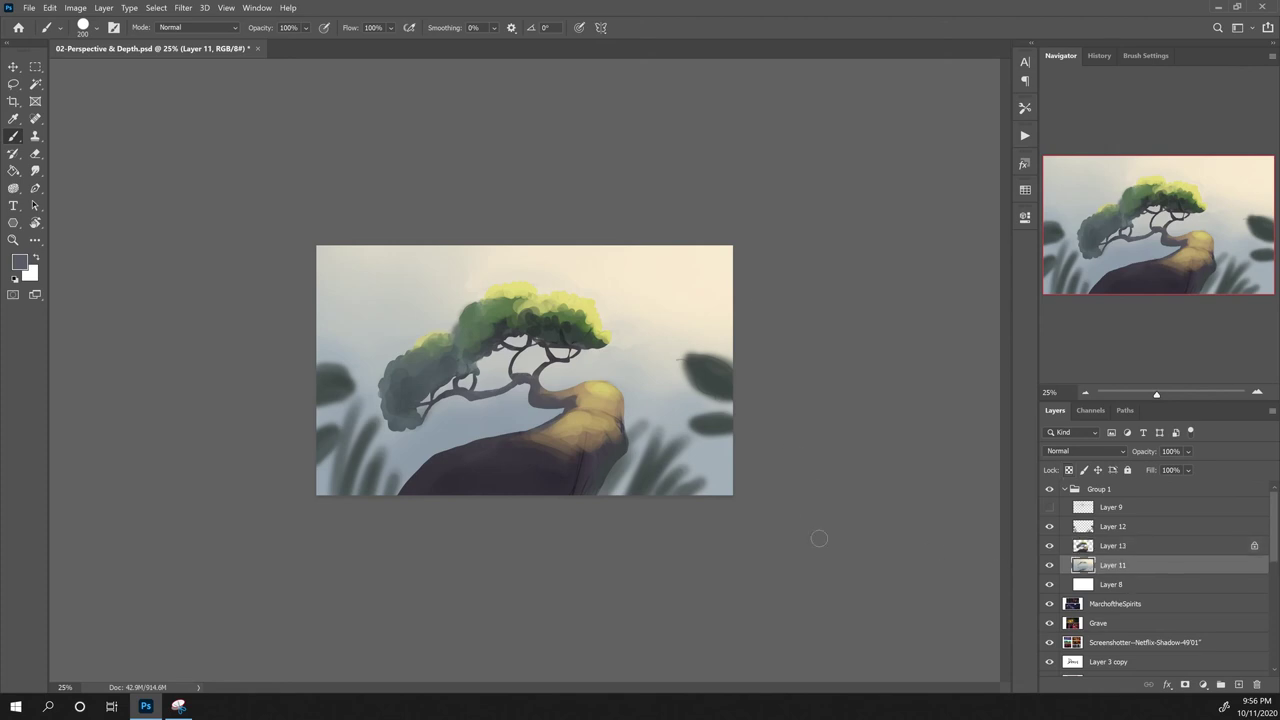
right_click(661, 386)
double_click(819, 517)
key("bracketright")
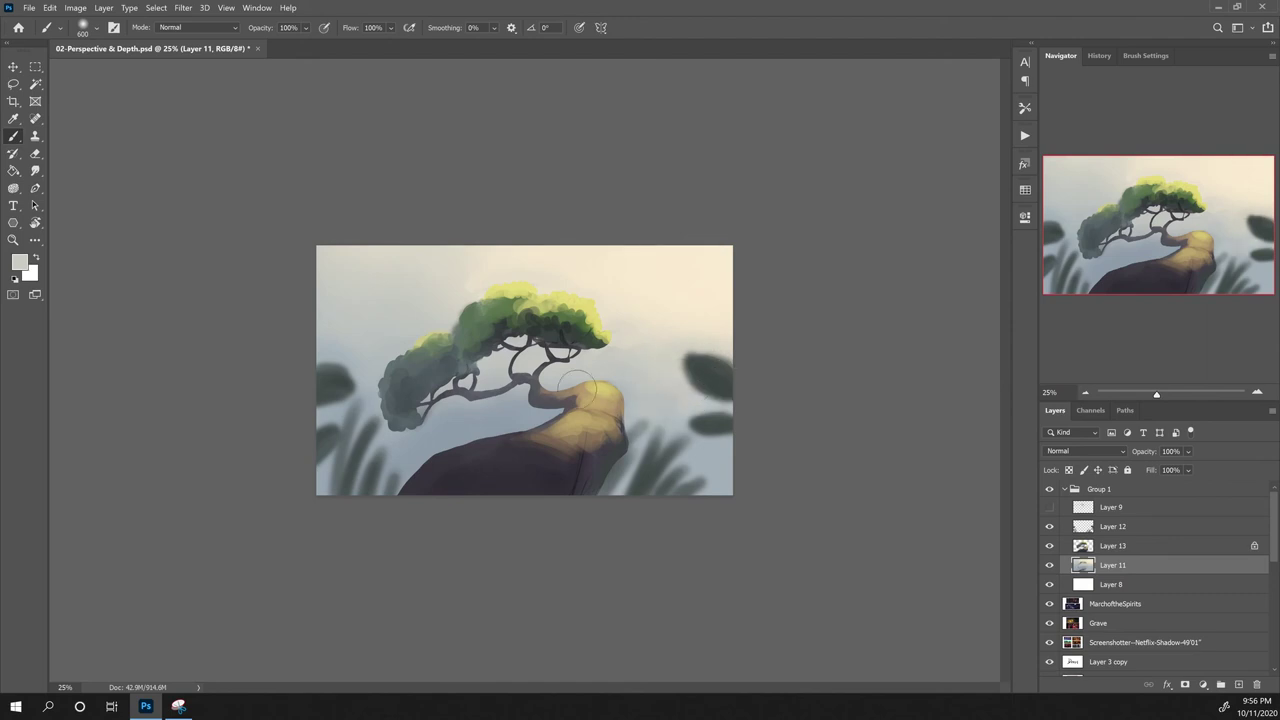
Step: Sharpen the two right-hand foreground leaves on Layer 12 with a 90 px hard brush in sampled dark green and the eraser
left_click(1110, 530)
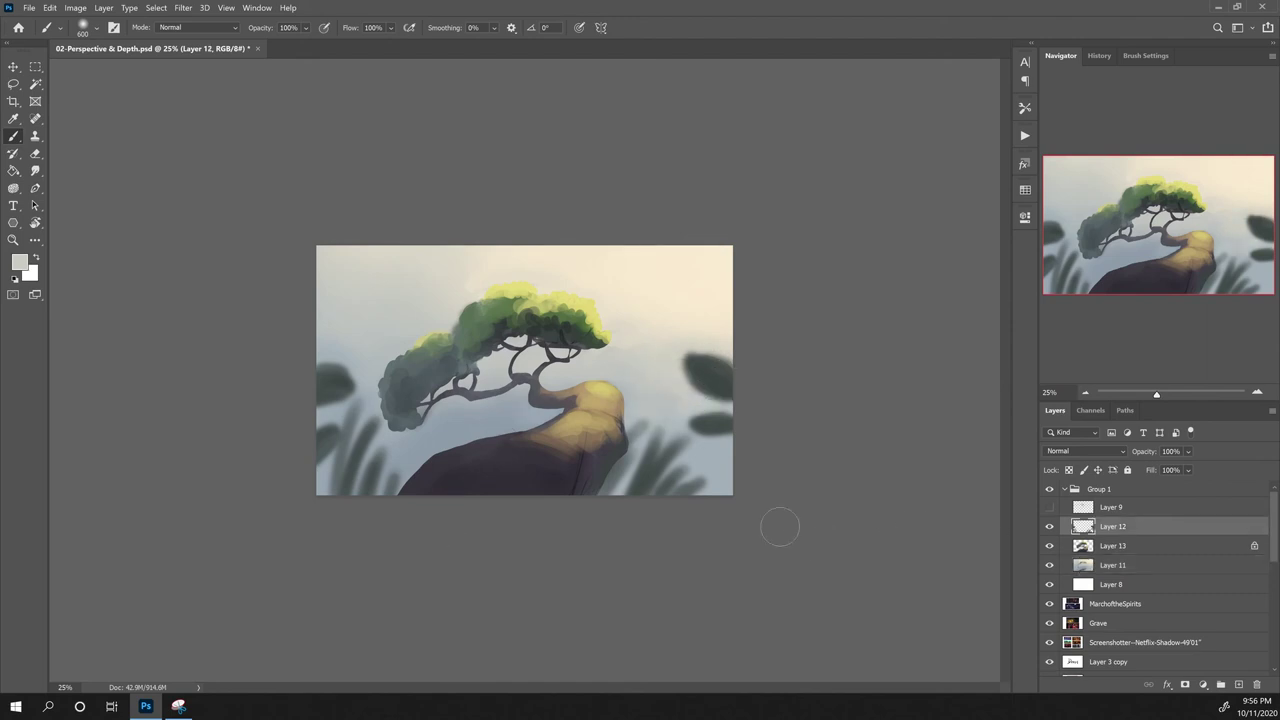
right_click(706, 374)
key("Escape")
left_click(711, 359, "alt")
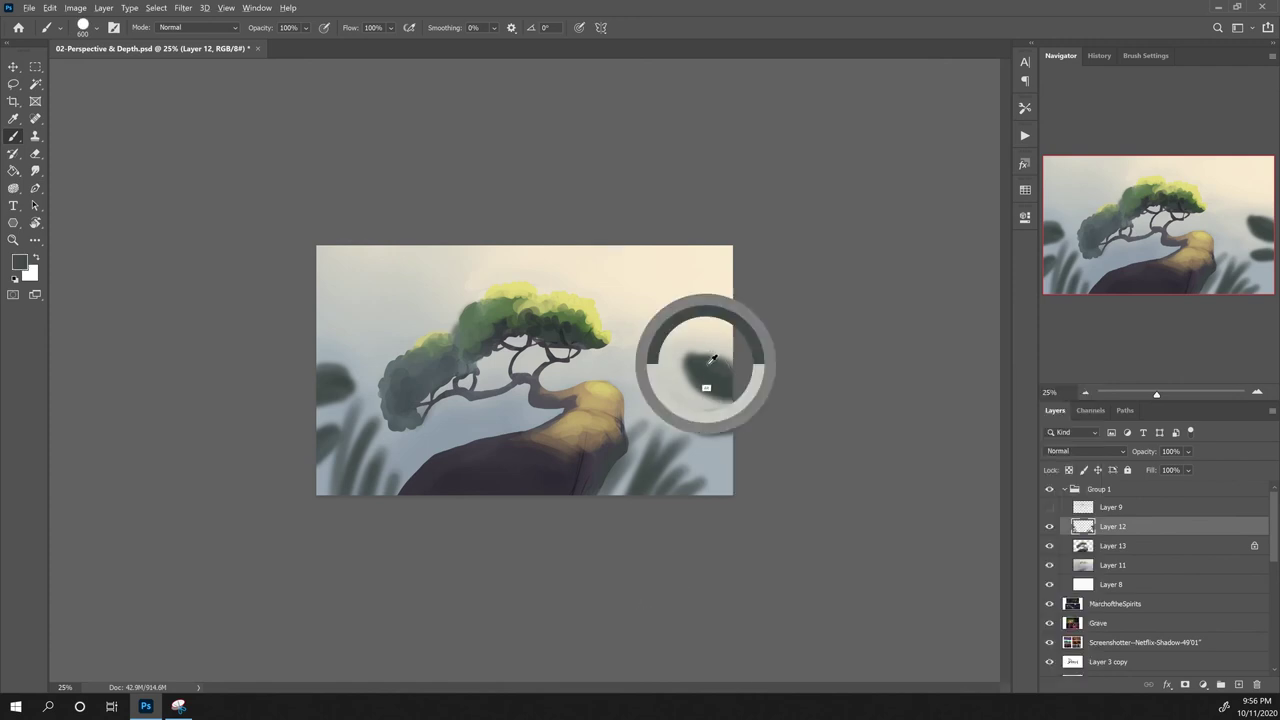
key("[")
left_click_drag(688, 359, 740, 389)
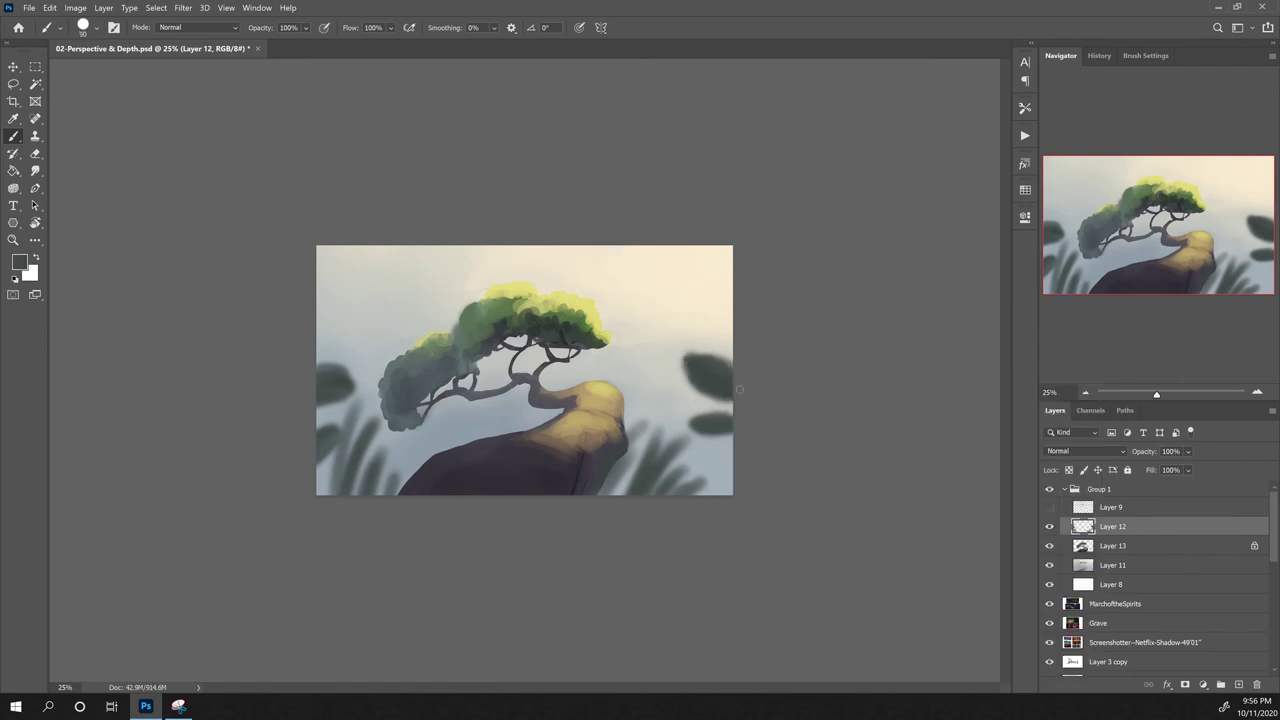
key("e")
mouse_move(680, 357)
left_mouse_down()
mouse_move(689, 380)
mouse_move(733, 400)
mouse_move(681, 352)
mouse_move(694, 350)
mouse_move(706, 396)
mouse_move(732, 402)
mouse_move(714, 402)
mouse_move(732, 414)
mouse_move(700, 431)
mouse_move(705, 396)
left_mouse_up()
key("b")
key("e")
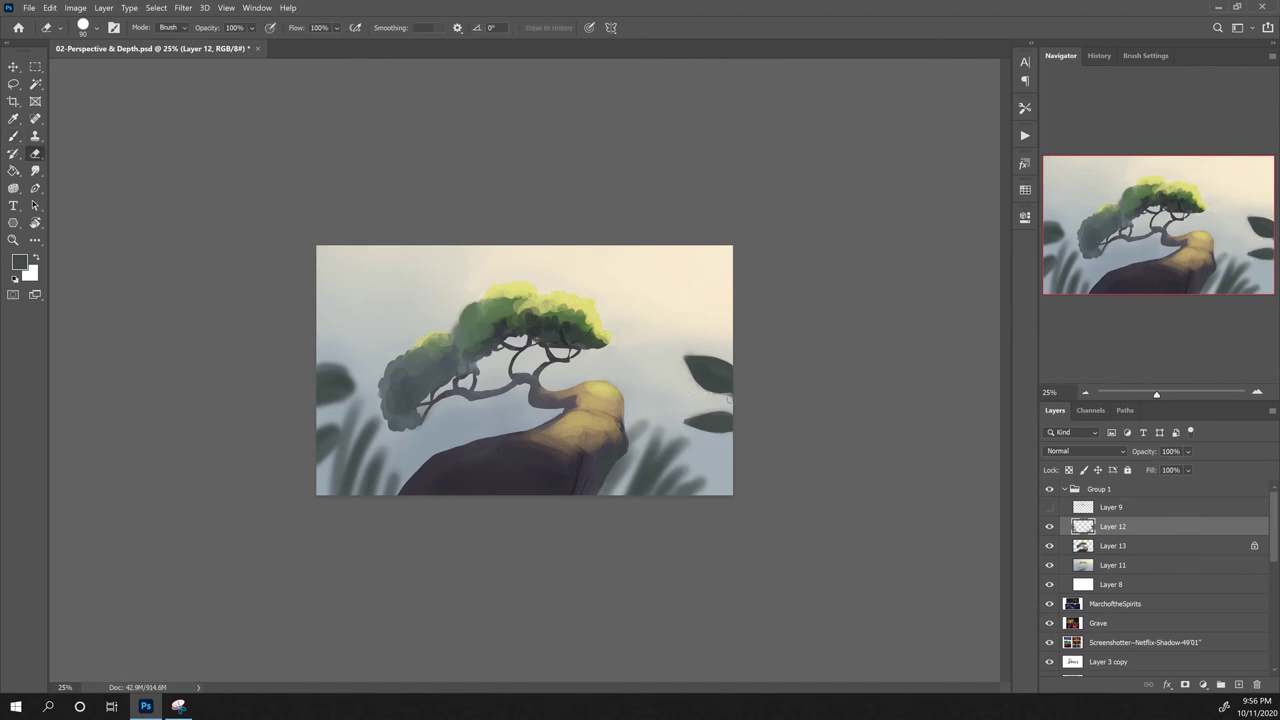
key("b")
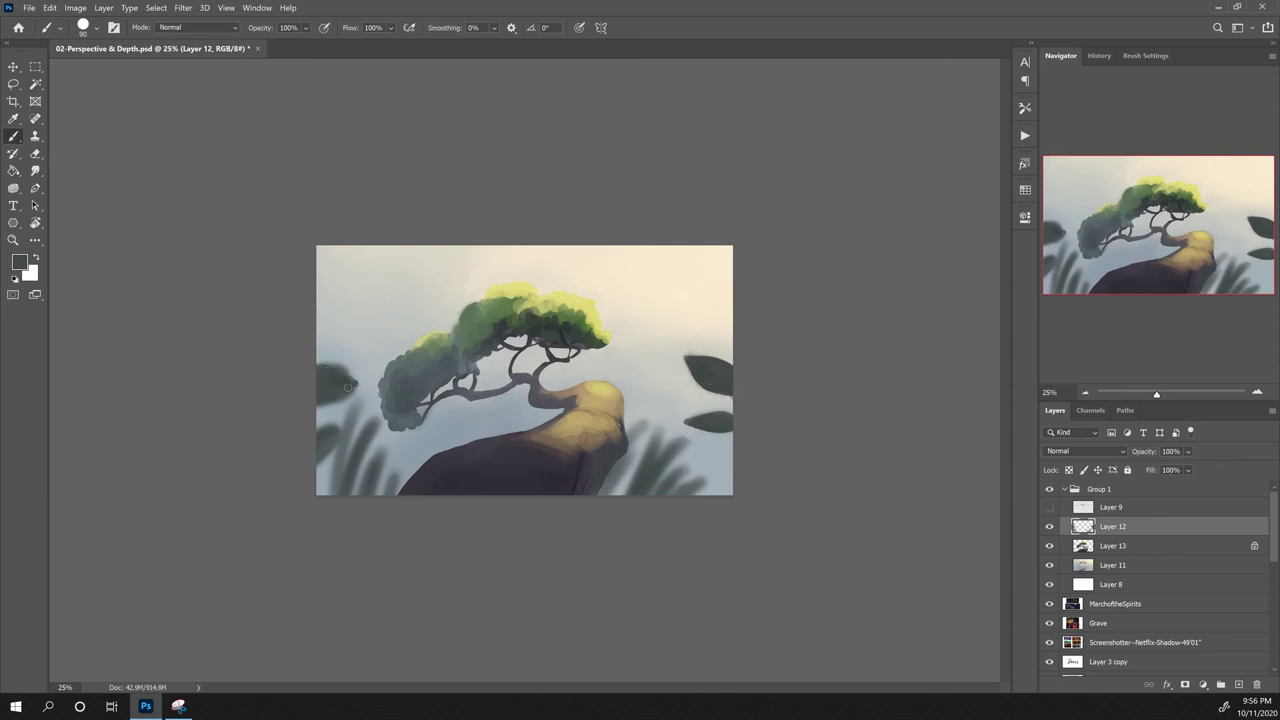
Step: Crisp up the edges of the two left-hand foreground leaves on Layer 12 with the eraser and hard brush
key("e")
mouse_move(332, 362)
left_mouse_down()
mouse_move(352, 391)
mouse_move(352, 374)
left_mouse_up()
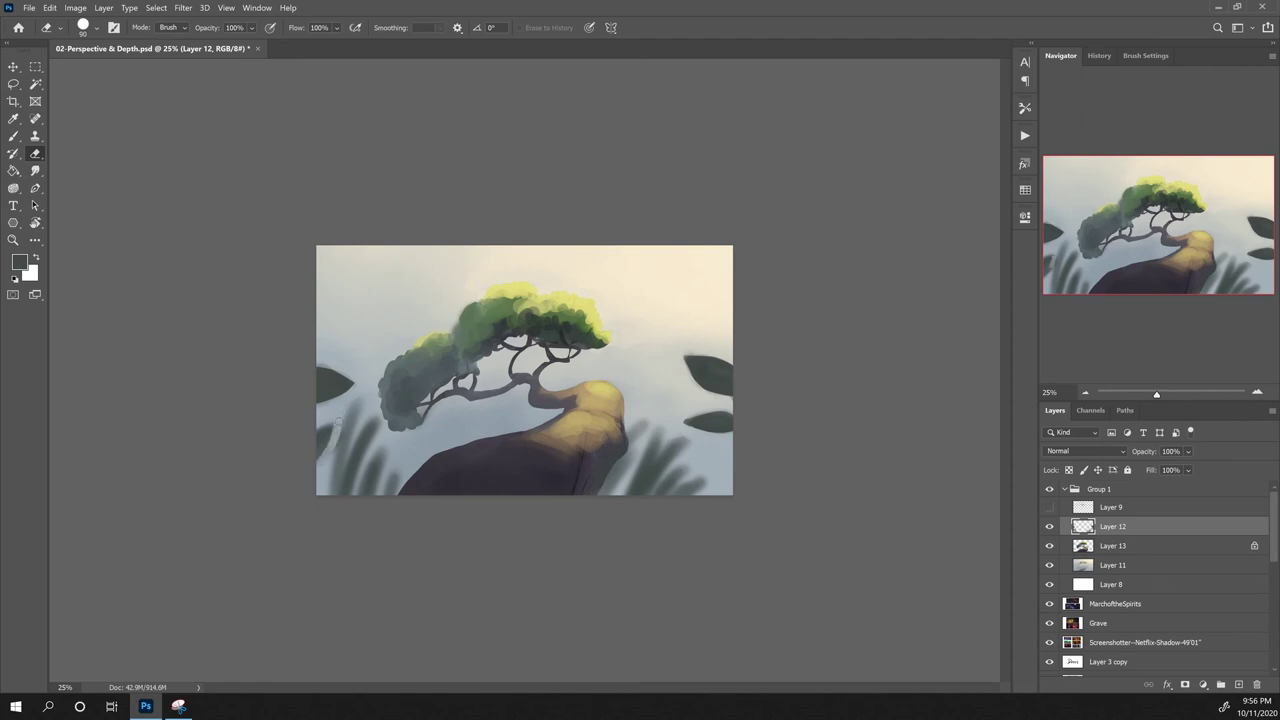
key("b")
key("e")
Step: Redefine the outermost left grass blades as thin pointed shapes, alternating dark green brush strokes and erasing
key("b")
mouse_move(334, 495)
left_mouse_down()
mouse_move(352, 410)
mouse_move(339, 494)
left_mouse_up()
key("e")
mouse_move(350, 412)
left_mouse_down()
mouse_move(340, 512)
mouse_move(371, 420)
left_mouse_up()
key("b")
key("e")
mouse_move(344, 470)
left_mouse_down()
mouse_move(363, 430)
mouse_move(365, 476)
left_mouse_up()
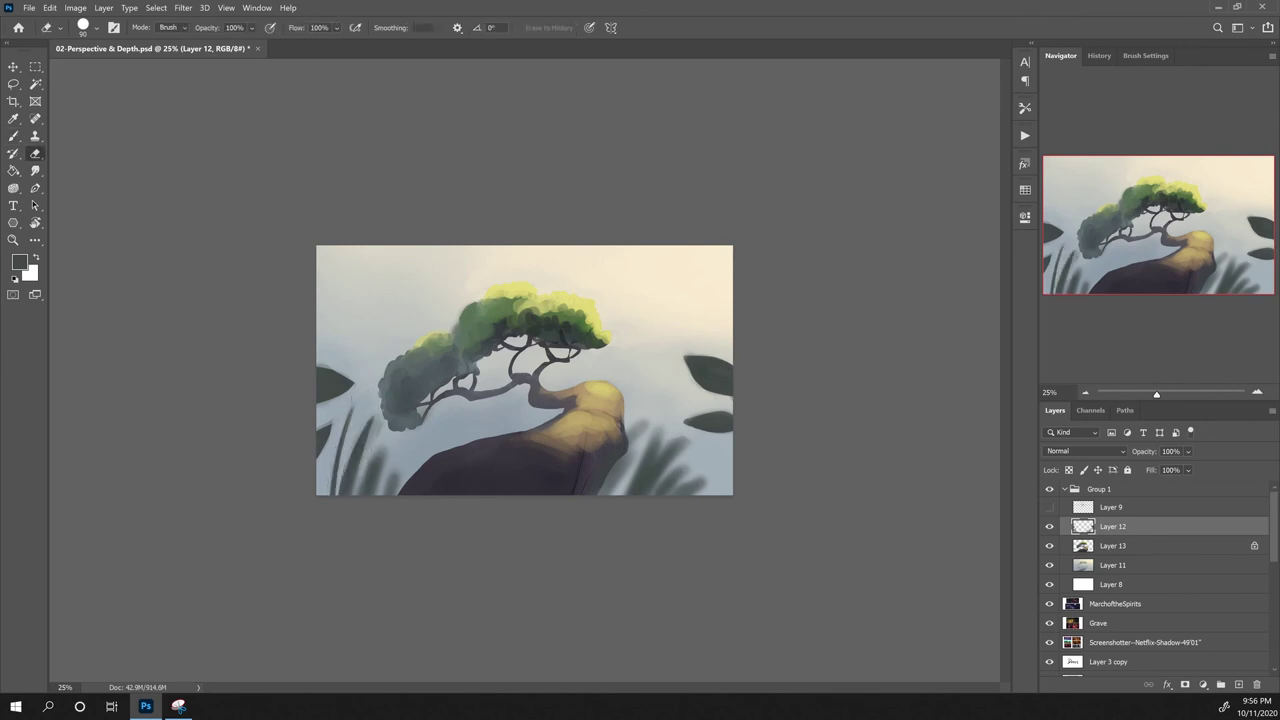
mouse_move(374, 422)
left_mouse_down()
mouse_move(348, 500)
mouse_move(370, 418)
left_mouse_up()
Step: Sharpen the remaining left grass blades nearer the cliff and erase the blur around them
key("b")
mouse_move(328, 494)
left_mouse_down()
mouse_move(352, 418)
mouse_move(370, 496)
left_mouse_up()
key("e")
mouse_move(380, 444)
left_mouse_down()
mouse_move(366, 496)
mouse_move(392, 472)
mouse_move(392, 496)
mouse_move(393, 468)
left_mouse_up()
key("b")
key("e")
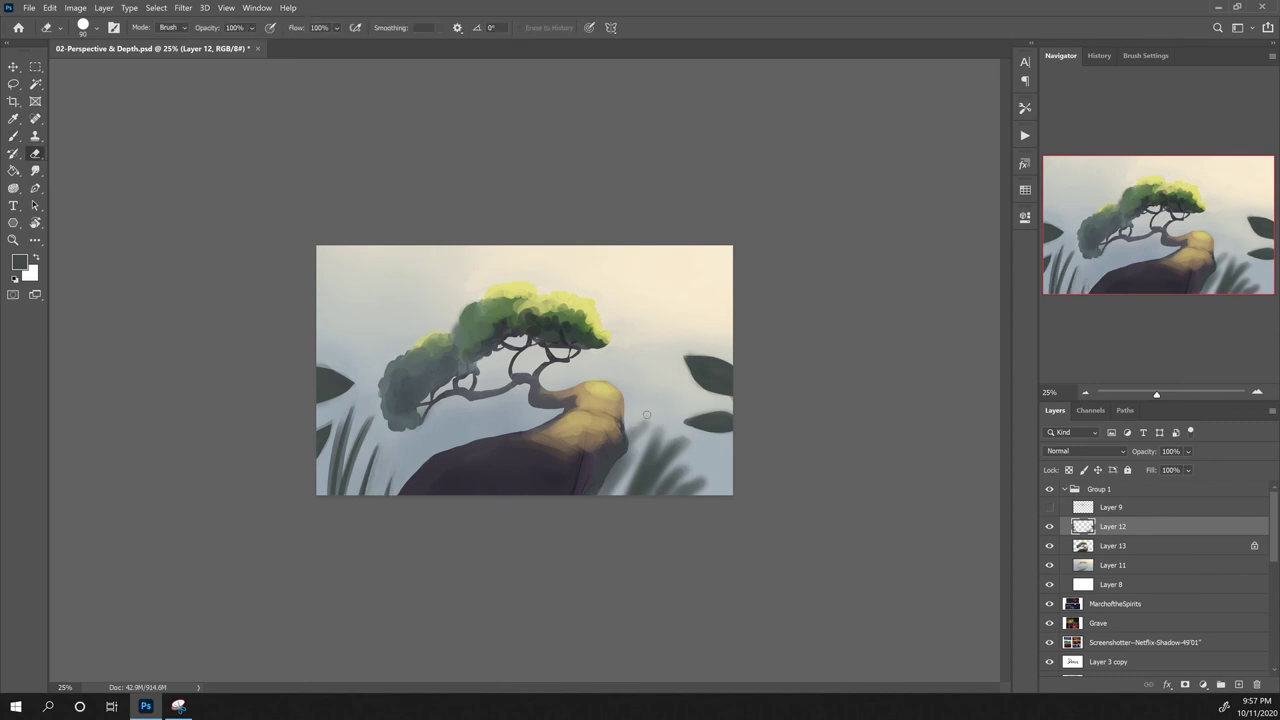
Step: Clean the blurry grass away from the cliff's right edge with the brush and eraser on Layer 12
key("b")
mouse_move(628, 444)
left_mouse_down()
mouse_move(646, 422)
mouse_move(624, 442)
left_mouse_up()
key("e")
mouse_move(600, 494)
left_mouse_down()
mouse_move(632, 434)
mouse_move(612, 494)
left_mouse_up()
key("b")
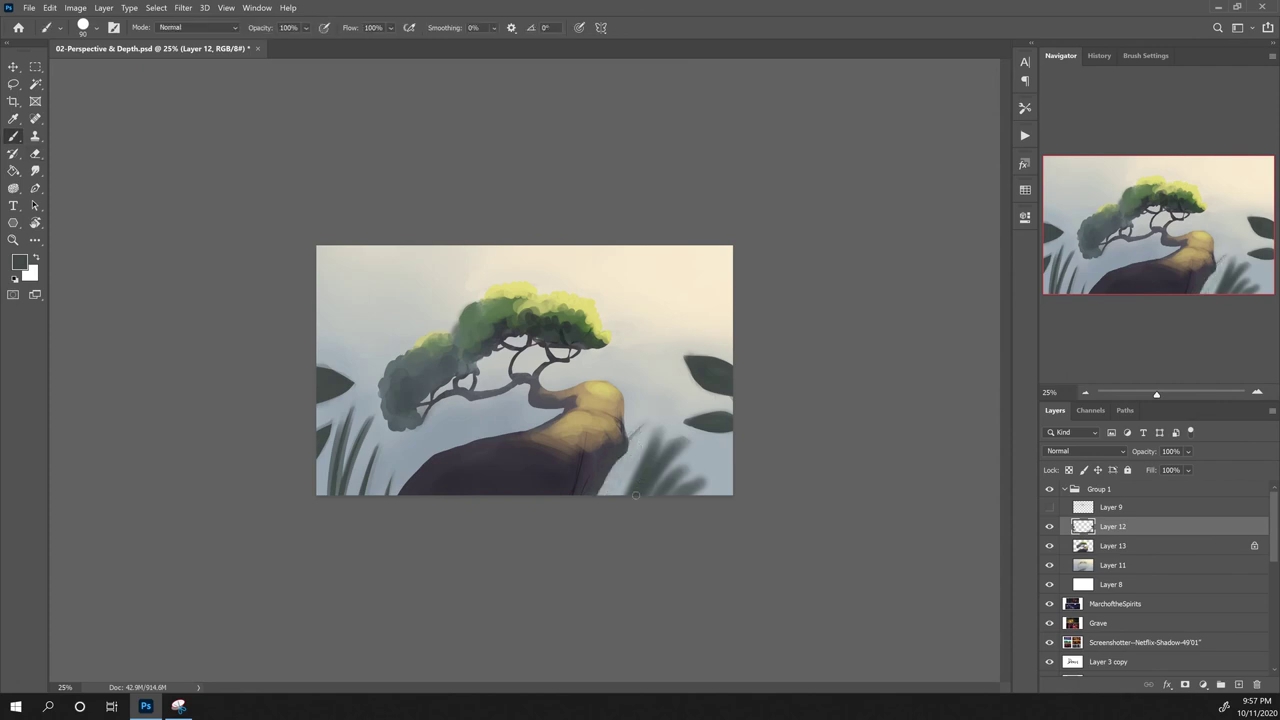
Step: Carve the first right-hand grass blades beside the cliff into thin pointed shapes with alternating paint and eraser strokes
mouse_move(636, 494)
left_mouse_down()
mouse_move(658, 424)
mouse_move(648, 446)
mouse_move(665, 420)
mouse_move(681, 436)
mouse_move(673, 446)
mouse_move(686, 437)
mouse_move(637, 486)
mouse_move(666, 419)
mouse_move(642, 466)
mouse_move(652, 492)
left_mouse_up()
key("e")
key("b")
key("e")
key("b")
key("e")
key("b")
key("e")
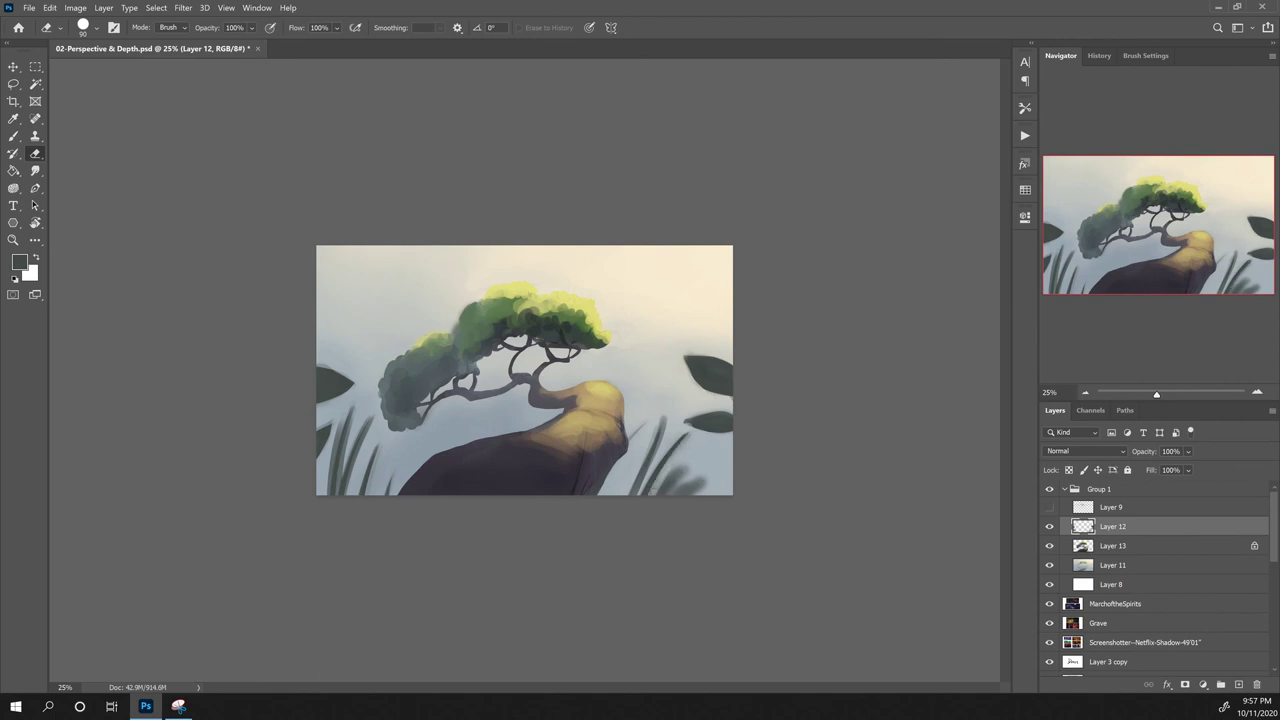
Step: Shape the outermost right-hand grass blades and erase the remaining blur around them
mouse_move(682, 440)
left_mouse_down()
mouse_move(649, 492)
mouse_move(680, 468)
mouse_move(668, 502)
mouse_move(712, 478)
mouse_move(674, 494)
left_mouse_up()
key("b")
key("e")
key("b")
key("e")
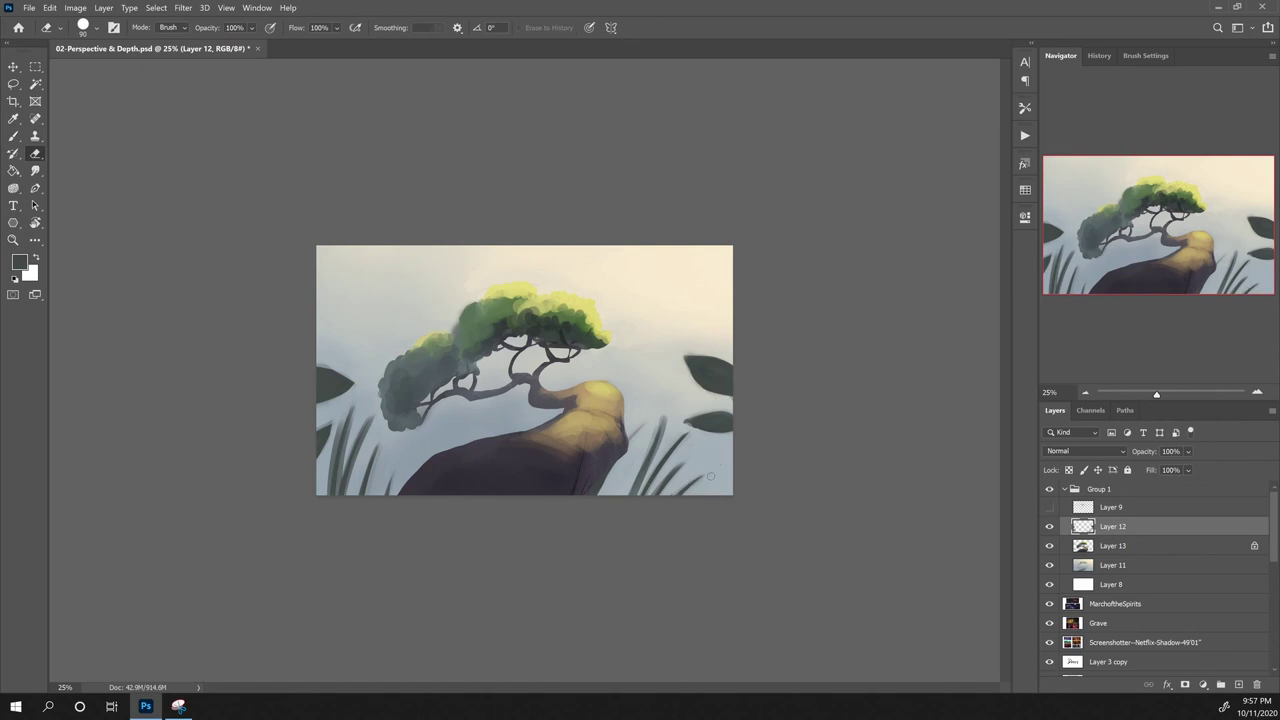
key("b")
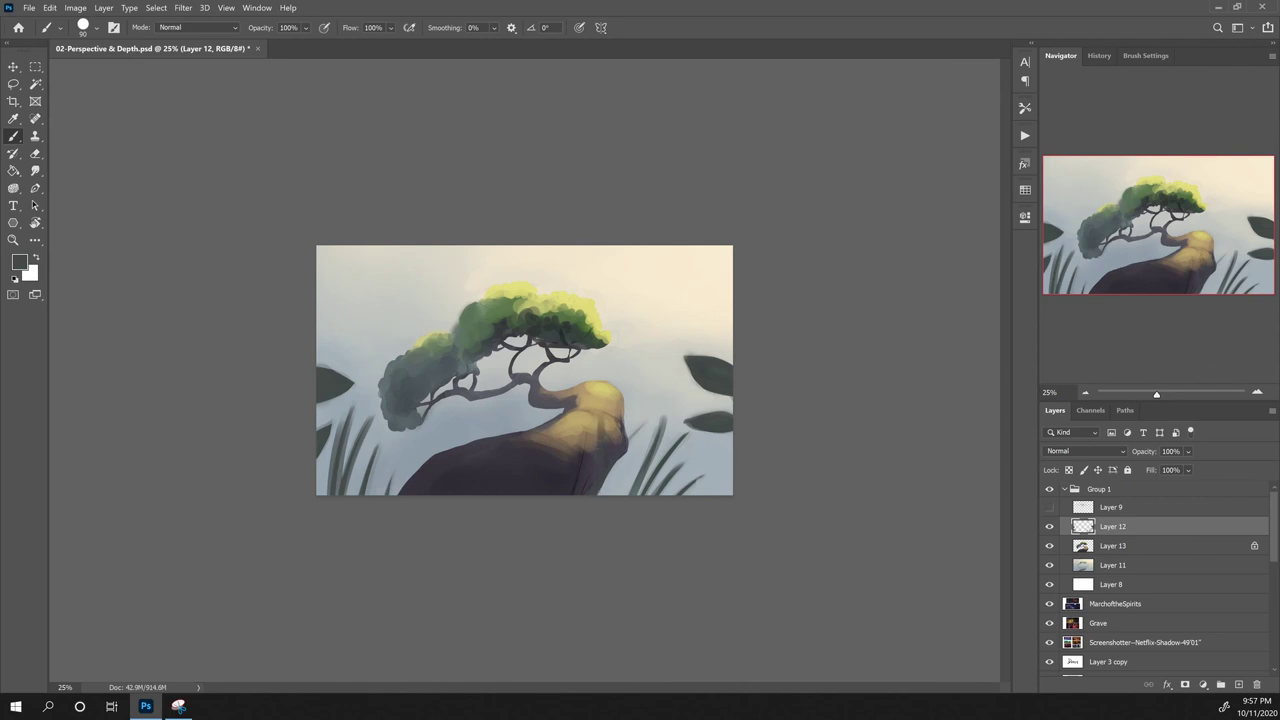
Step: Paint a grass blade over the cliff's right base, try tall blades at its left end, and undo those tall blades
left_click_drag(600, 496, 614, 466)
left_click_drag(426, 496, 420, 433)
key("ctrl+z")
left_click_drag(399, 495, 428, 417)
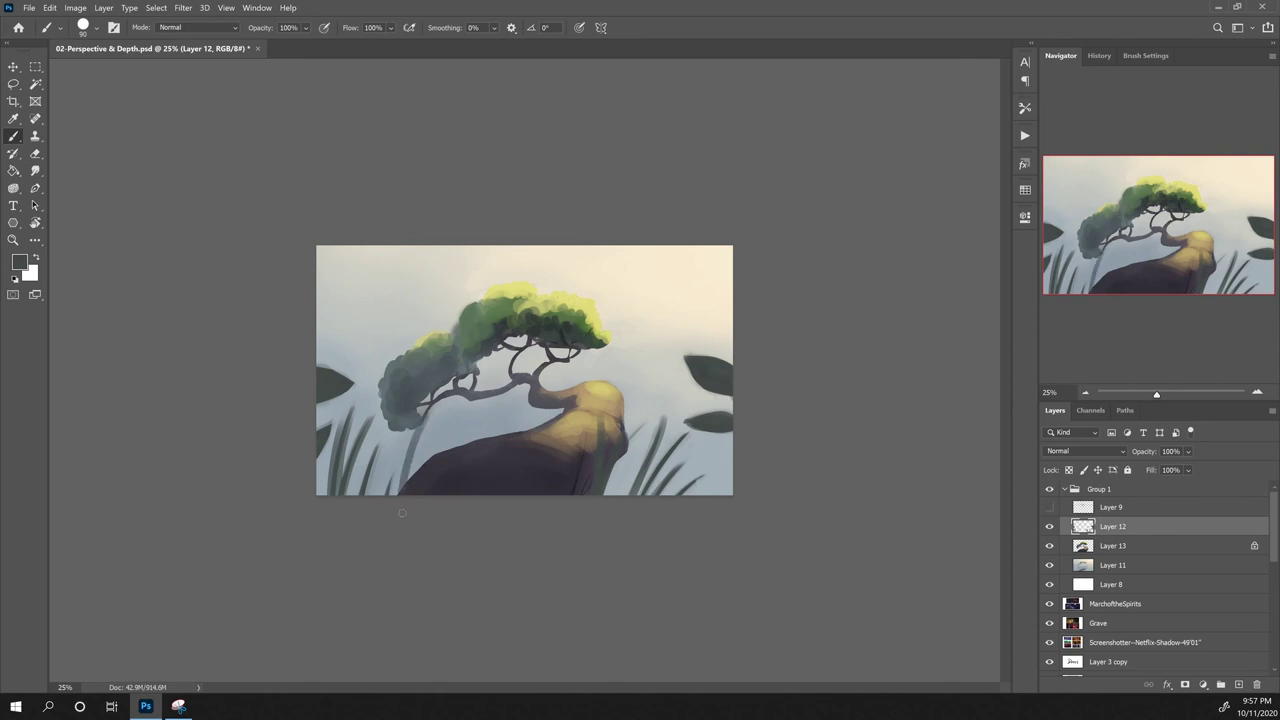
key("ctrl+z")
Step: Paint shorter dark green grass blades over the cliff's left base and refine them with the eraser
mouse_move(409, 489)
left_mouse_down()
mouse_move(438, 434)
mouse_move(425, 462)
mouse_move(408, 438)
mouse_move(403, 480)
left_mouse_up()
key("e")
key("b")
key("ctrl+z")
key("e")
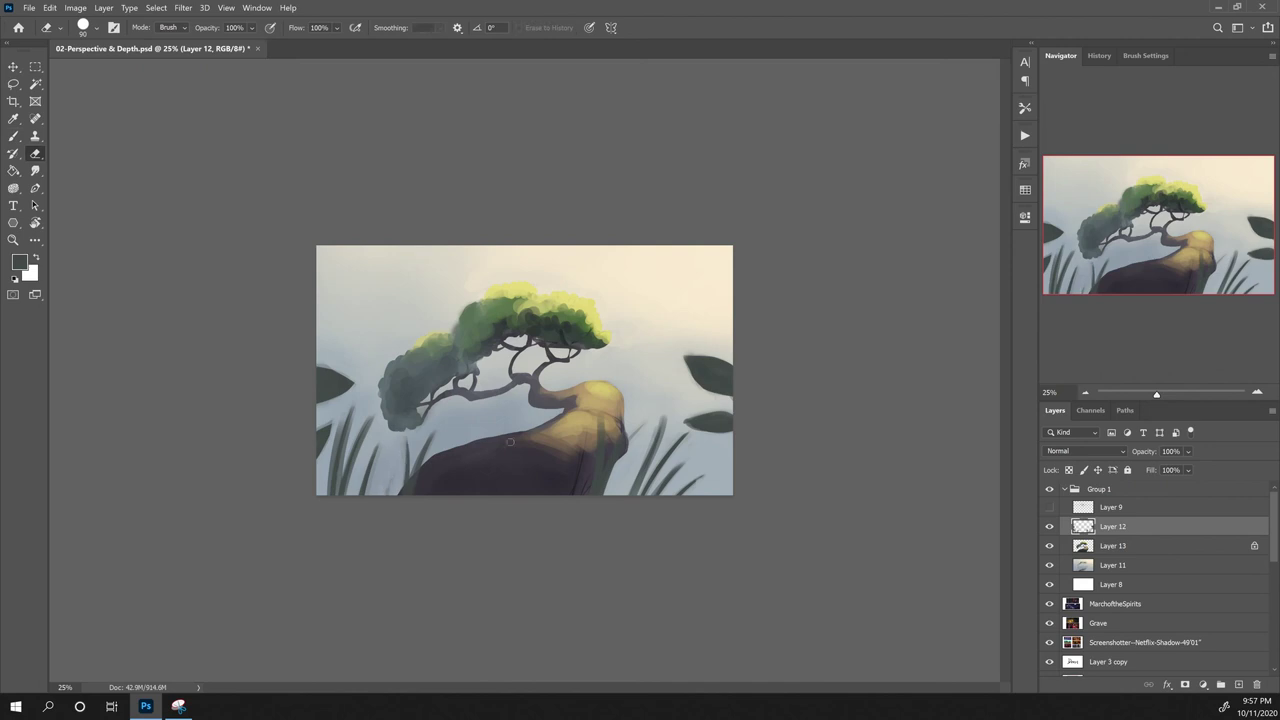
Step: Undo the last stroke and add more grass blades in front of the cliff's right base
key("b")
key("ctrl+z")
left_click_drag(607, 500, 628, 466)
key("e")
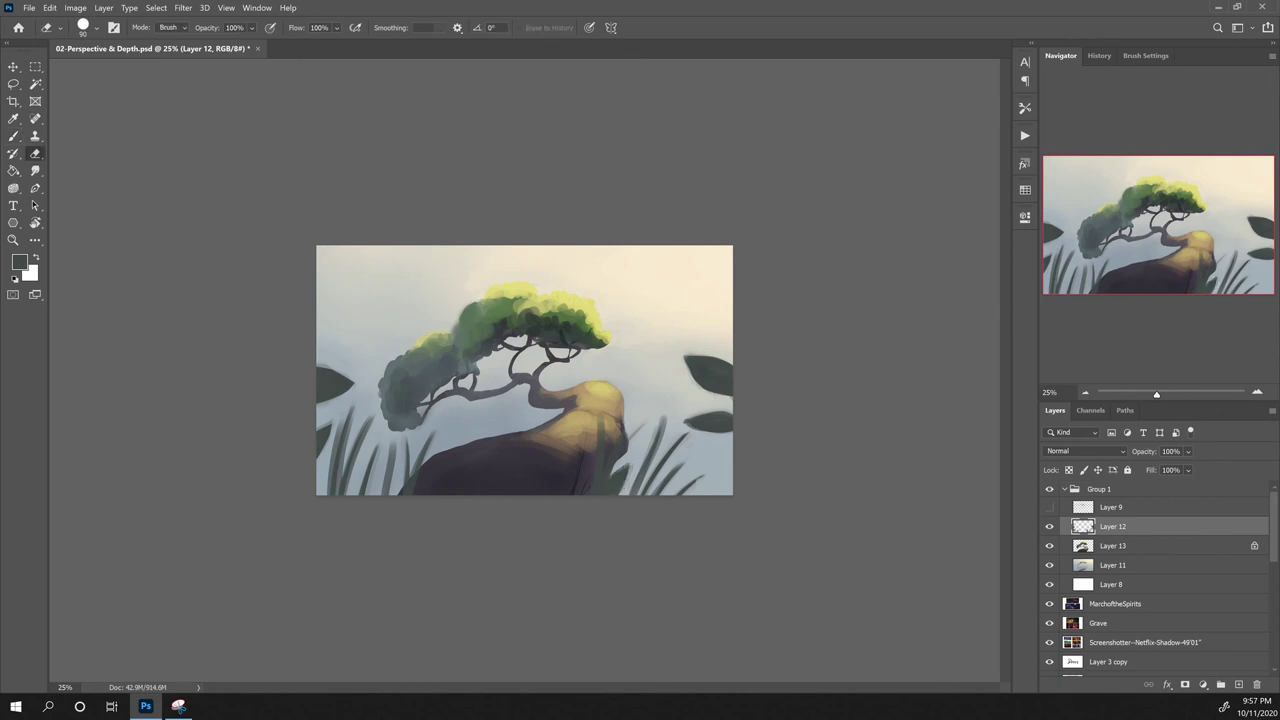
Step: Darken the foreground plants with a masked Curves adjustment merged into Layer 12, and trim the blades overlapping the cliff with the eraser
left_click(1083, 527, "ctrl")
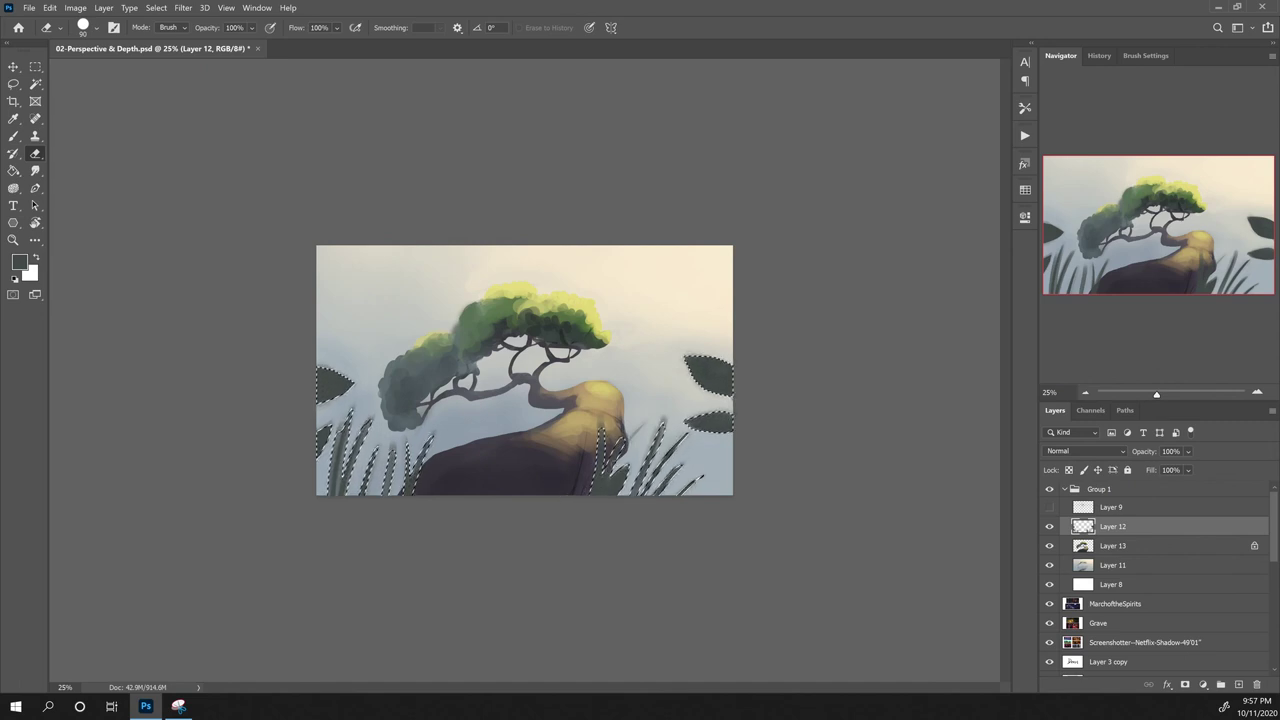
left_click(1203, 687)
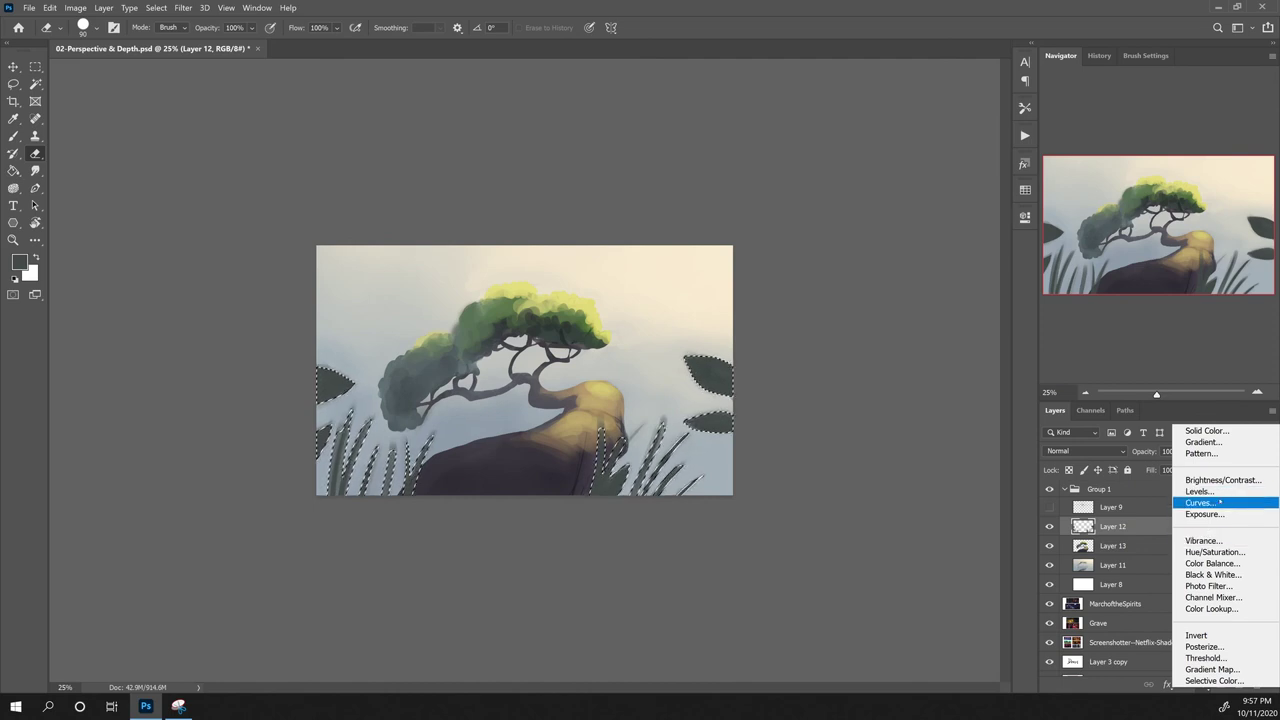
left_click(1213, 505)
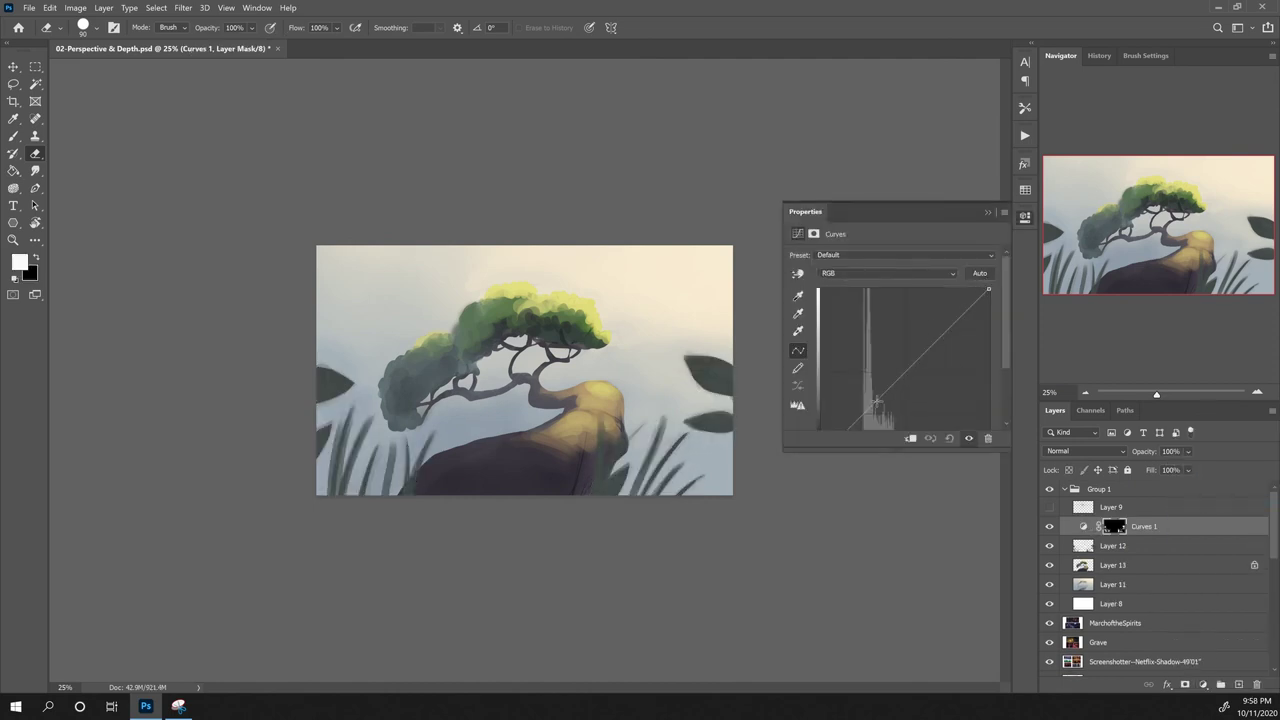
left_click_drag(877, 402, 887, 411)
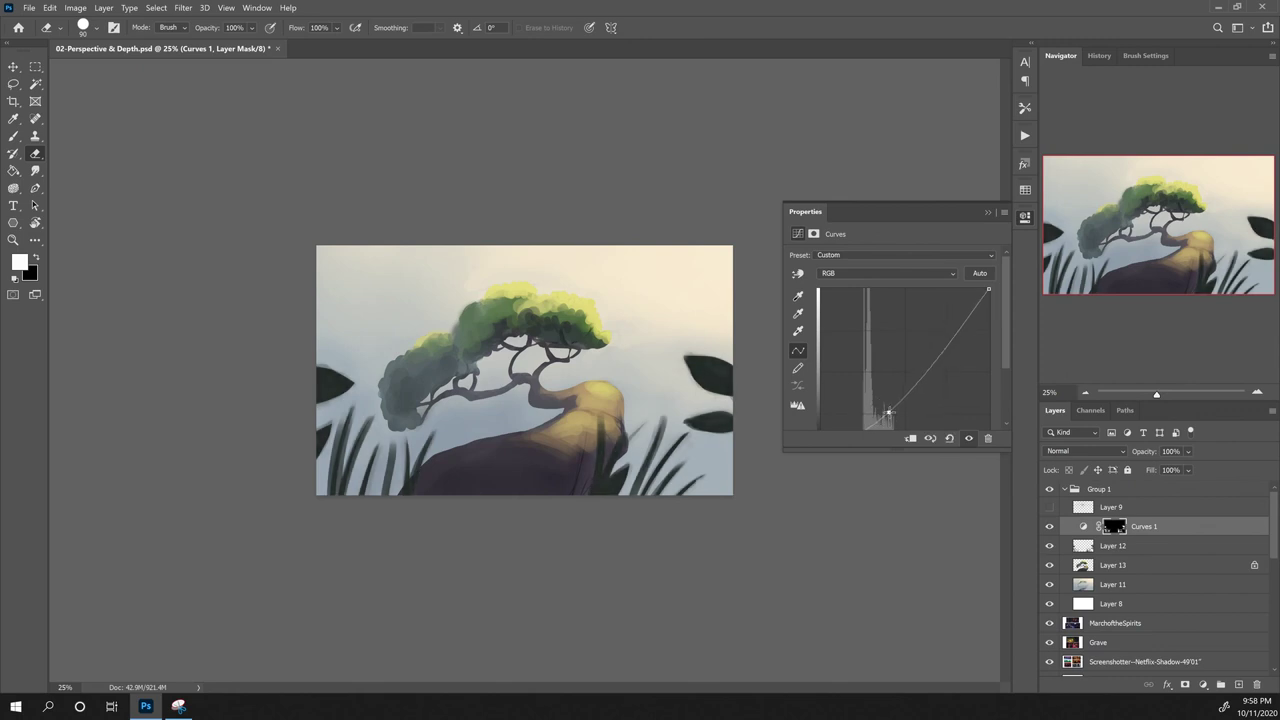
left_click(1023, 216)
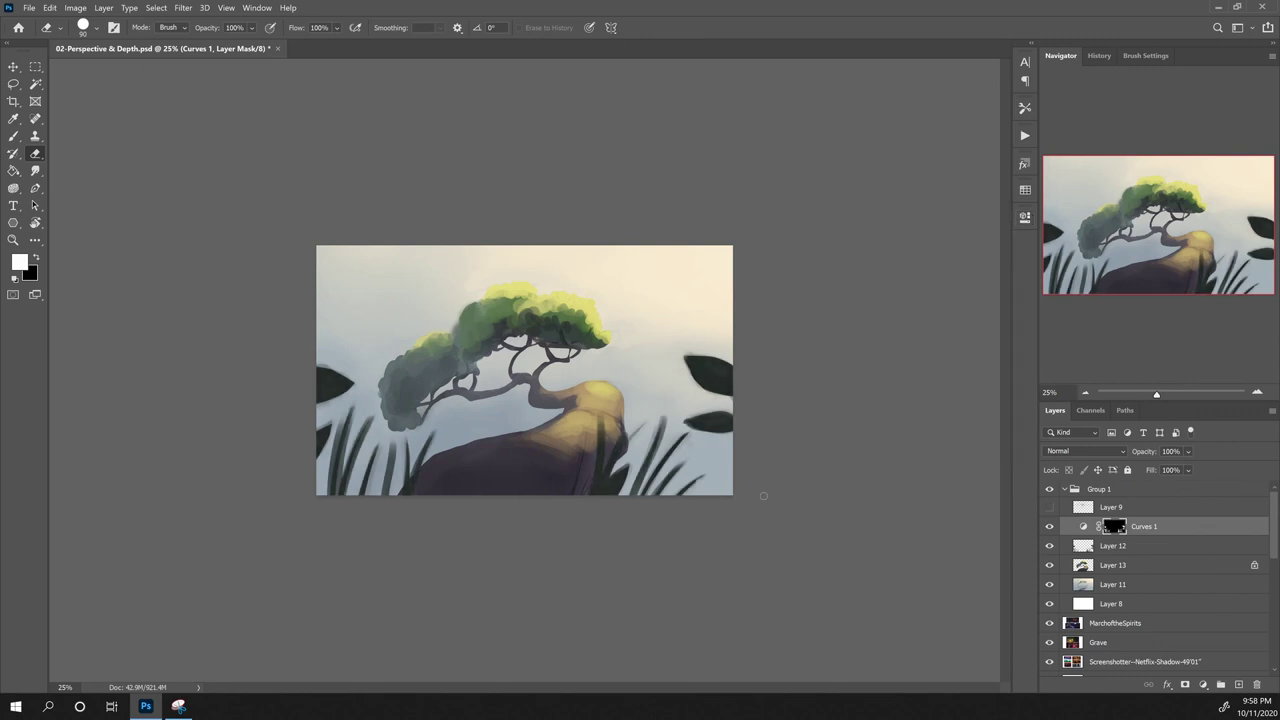
key("ctrl+e")
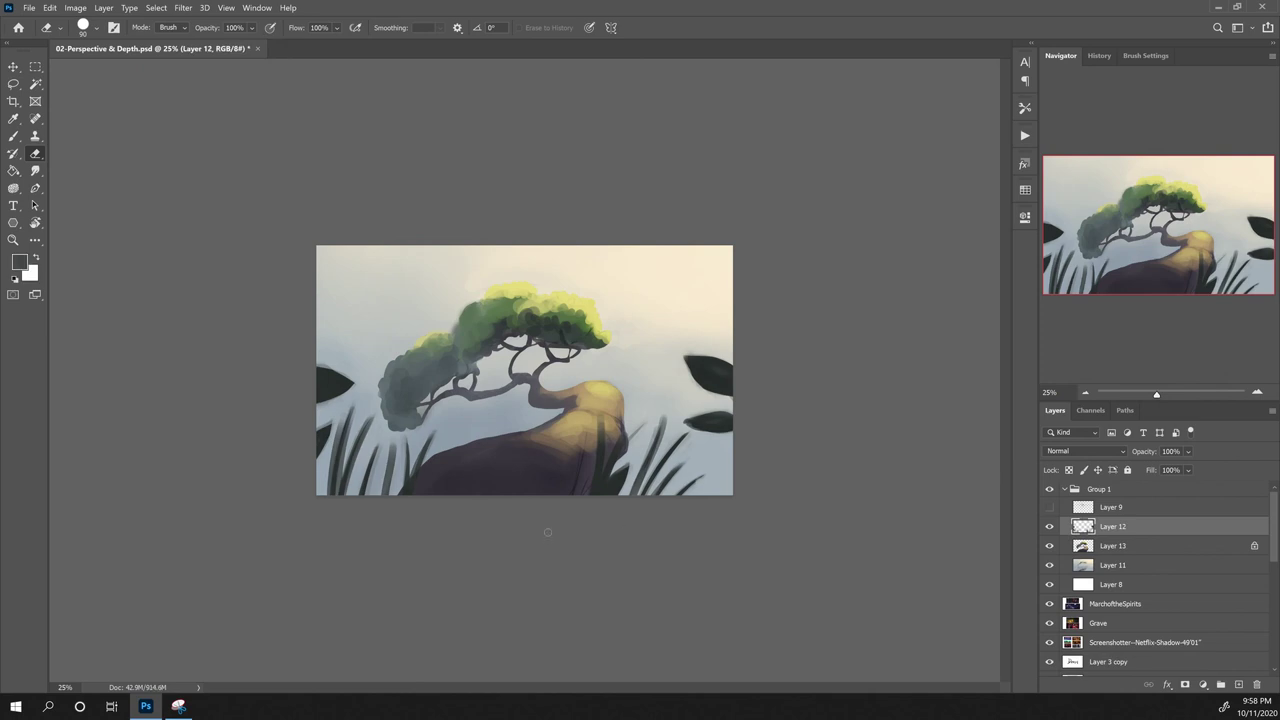
left_click_drag(390, 444, 389, 486)
left_click_drag(597, 417, 596, 450)
Step: Repaint the lower right face of the cliff on Layer 13 with sampled dark purples and browns
left_click(1092, 550)
key("b")
left_click(554, 483, "alt")
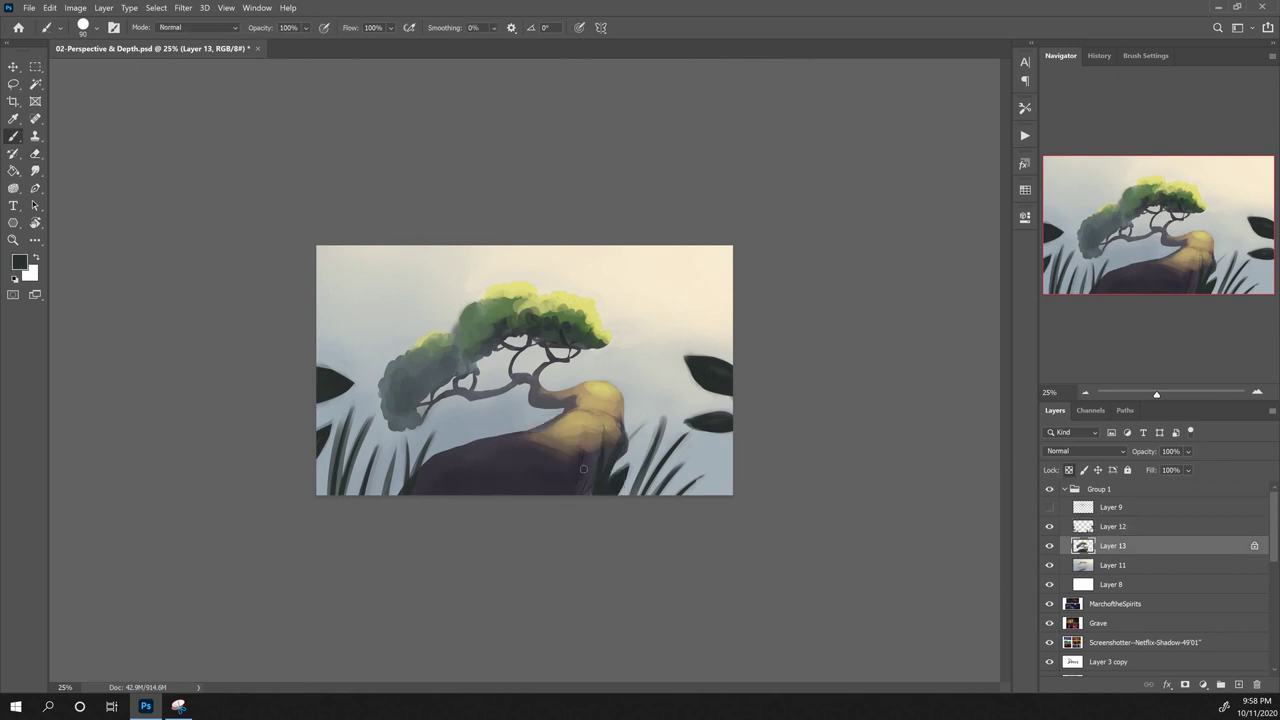
left_click(594, 464, "alt")
left_click_drag(591, 490, 582, 477)
left_click(587, 463, "alt")
left_click(590, 444, "alt")
left_click(596, 430, "alt")
left_click(581, 495, "alt")
left_click(583, 481, "alt")
Step: Switch to a soft round brush on Layer 11, try a dark stroke behind the lower right leaf, and undo it
left_click(1091, 567)
right_click(645, 435)
double_click(833, 531)
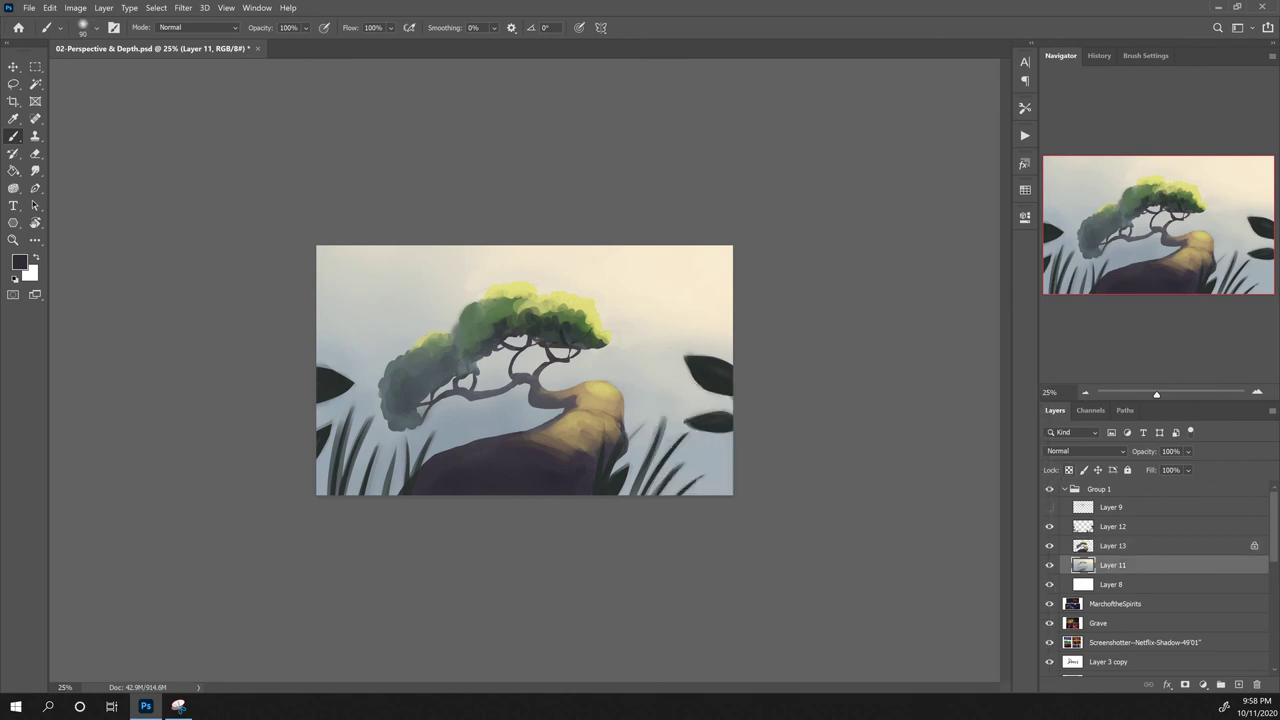
left_click_drag(698, 423, 711, 443)
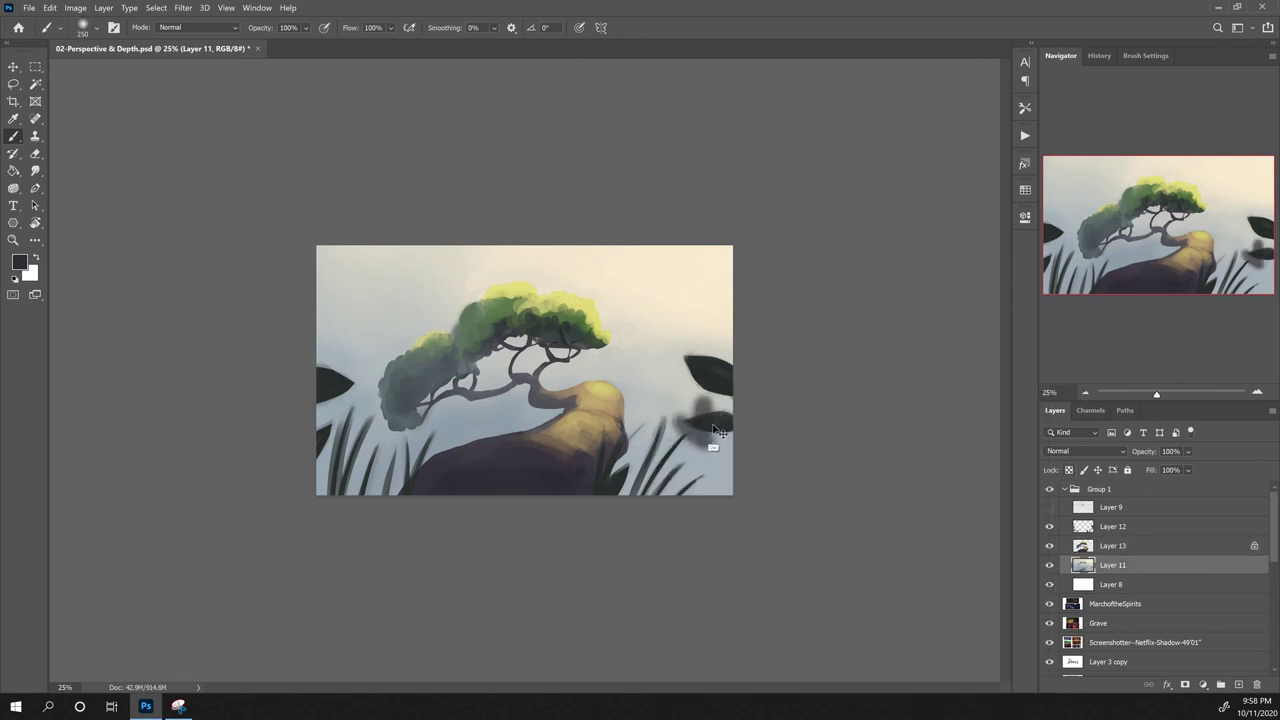
key("ctrl+z")
Step: Enlarge the soft brush to 250 px, sample the light sky colours around the right leaves, and save the document
key("]")
key("]")
key("]")
left_click(720, 449, "alt")
left_click(686, 395, "alt")
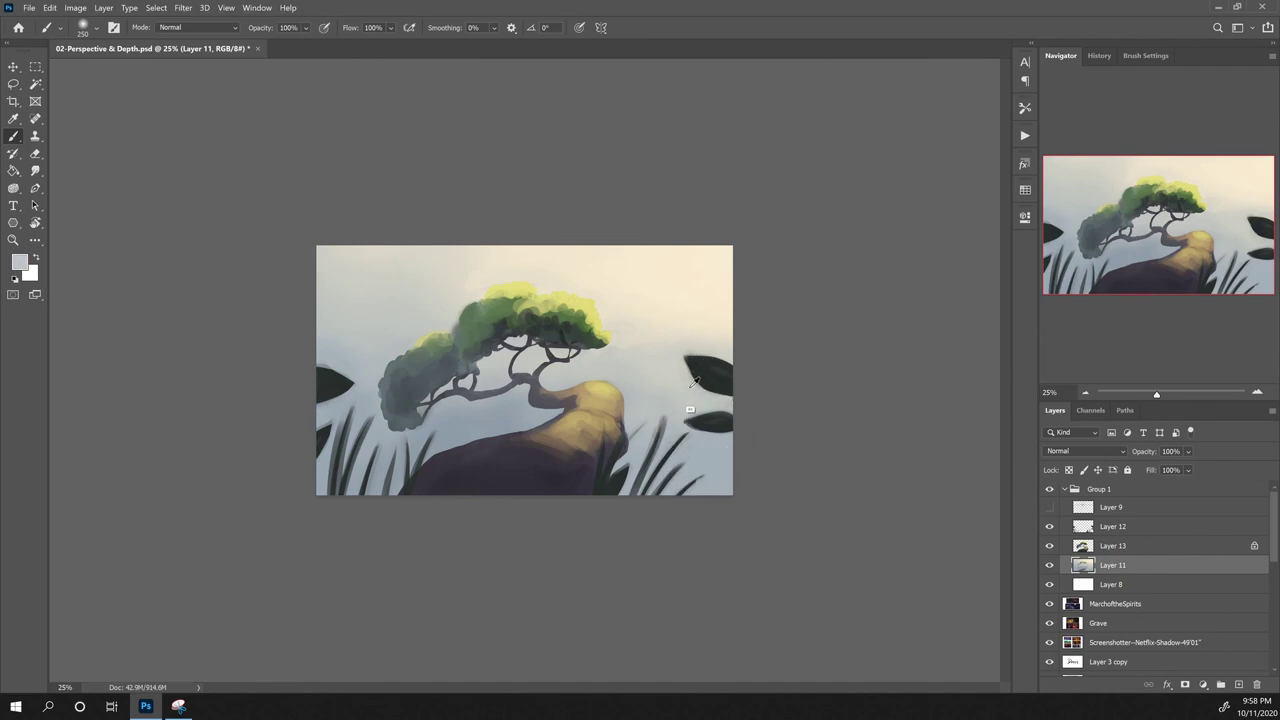
key("ctrl+s")
Step: Soften the lit right edge of the cliff on Layer 13 with sampled tan and sample a dark tone near its base
left_click(1125, 547)
left_click(617, 404, "alt")
left_click_drag(618, 404, 620, 420)
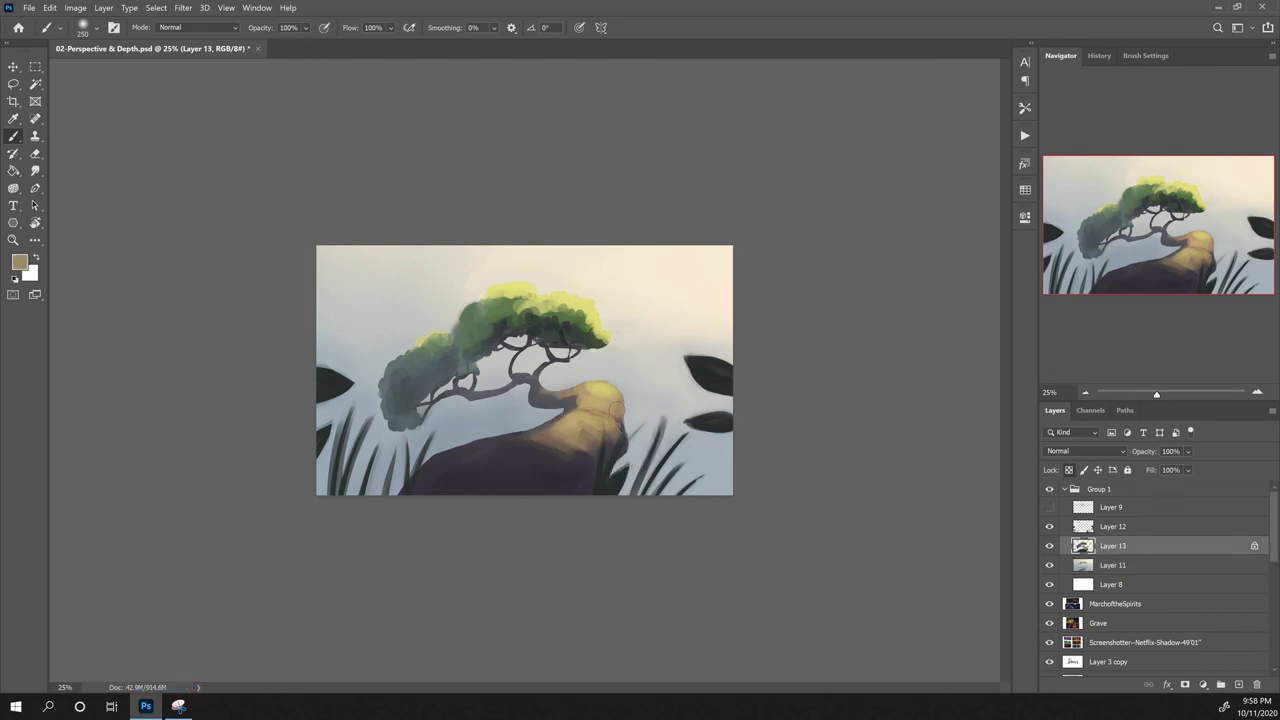
left_click(626, 474, "alt")
Step: Start a Field Blur on Layer 13 and move its first pin down onto the dark base of the cliff
left_click(183, 7)
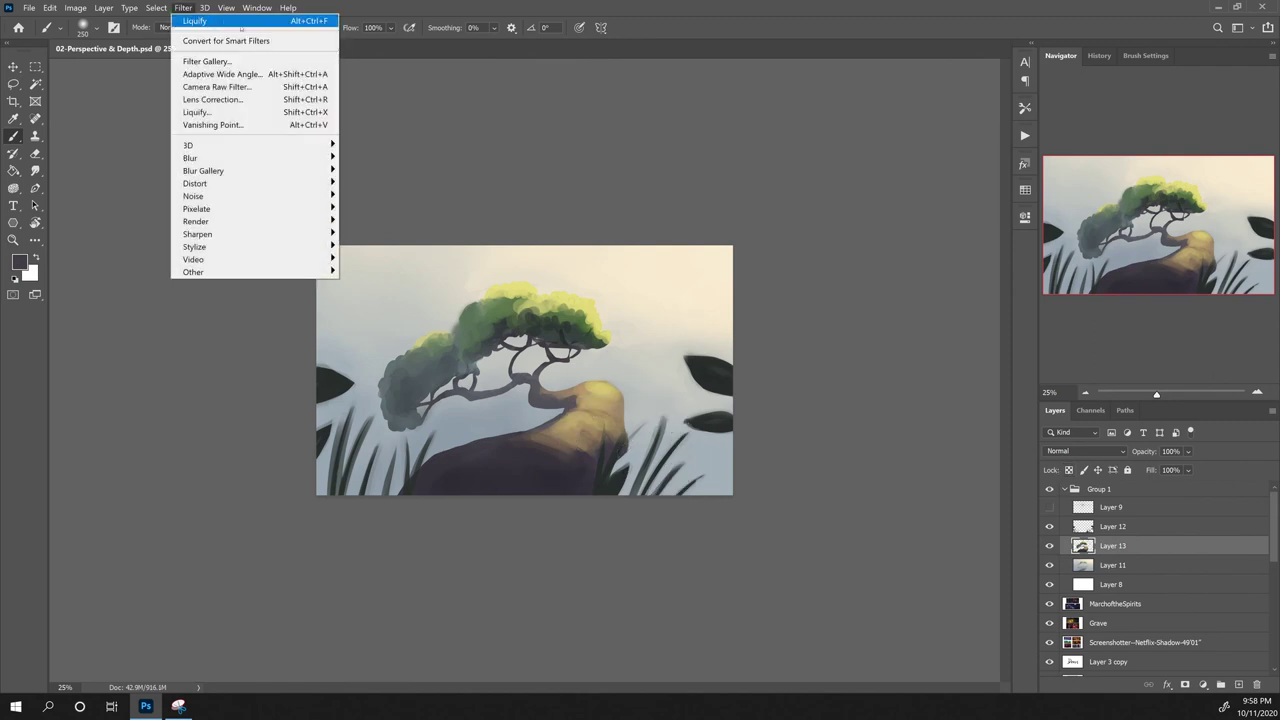
mouse_move(337, 172)
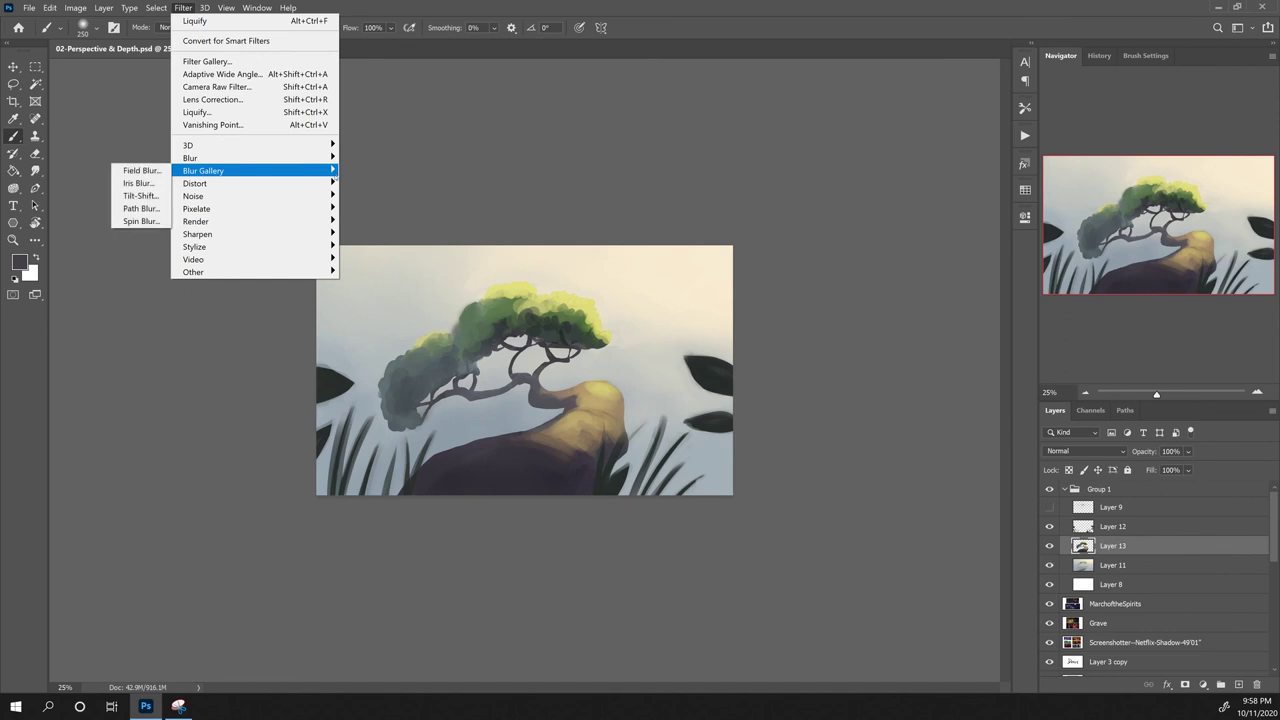
left_click(140, 170)
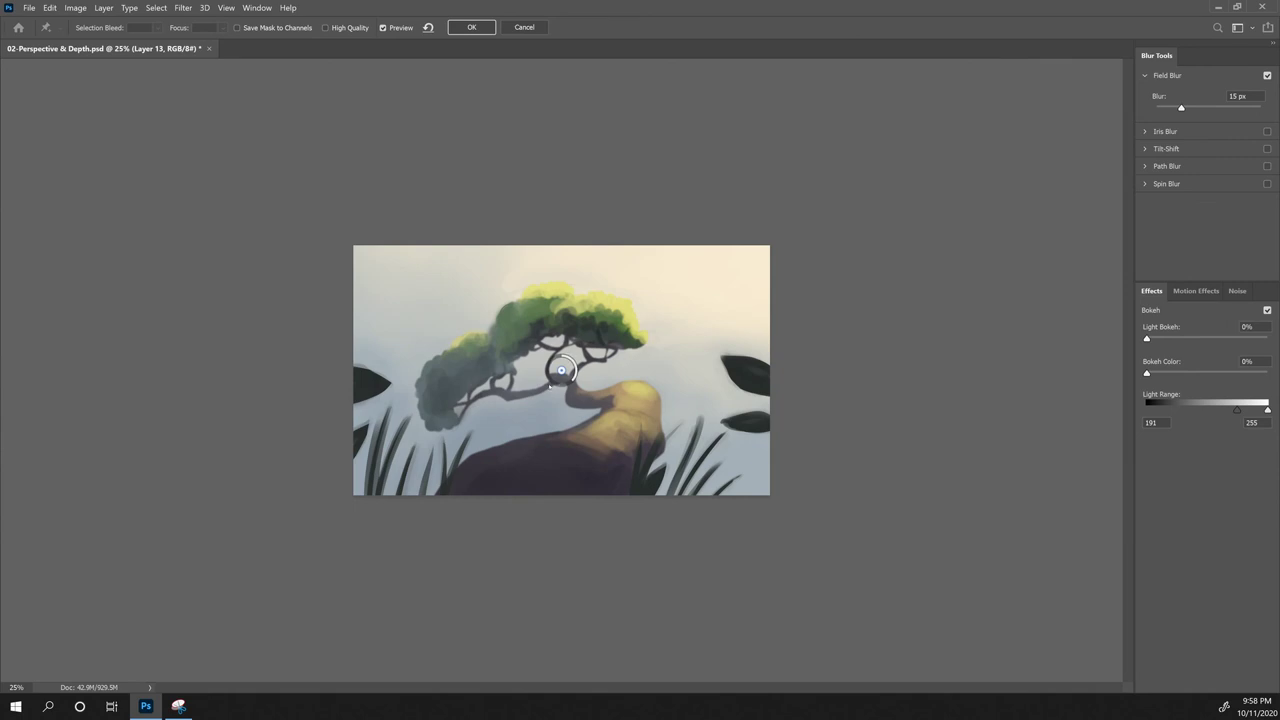
left_click_drag(561, 370, 549, 474)
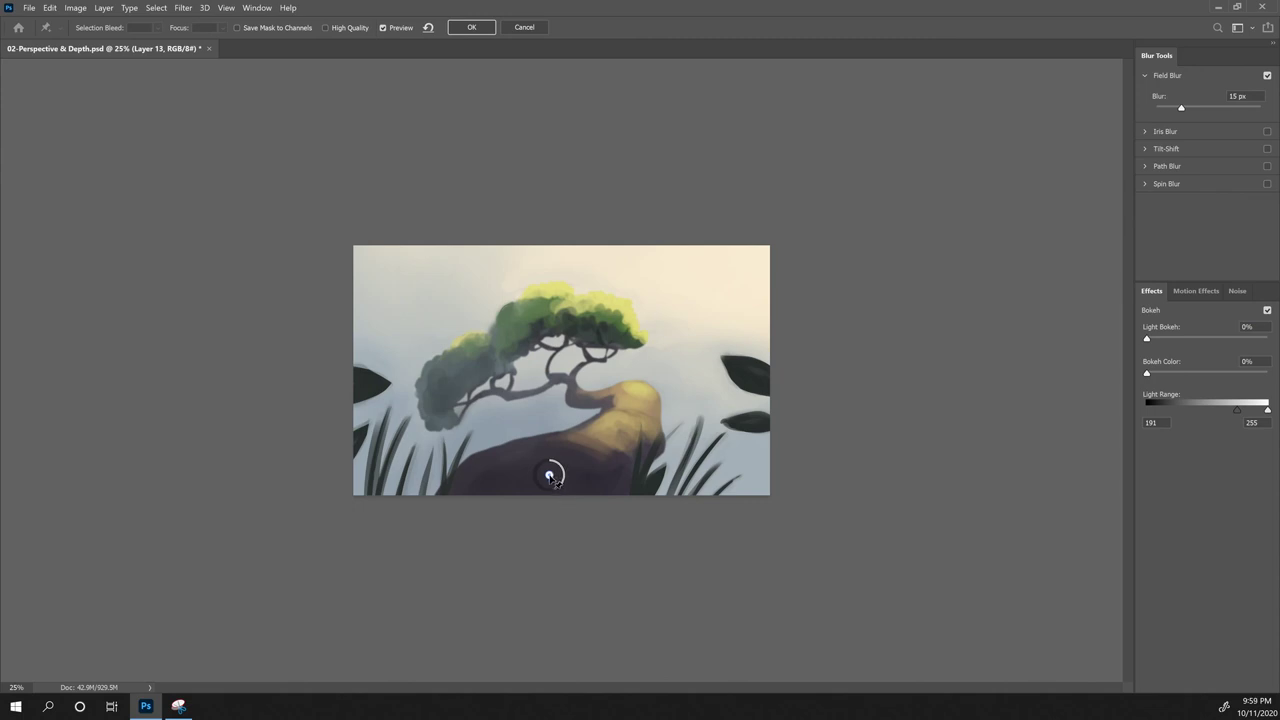
left_click_drag(551, 474, 566, 473)
Step: Add a blur pin just beneath the tree canopy and set the cliff-base pin to 19 px at the cliff's lower edge
left_click(556, 354)
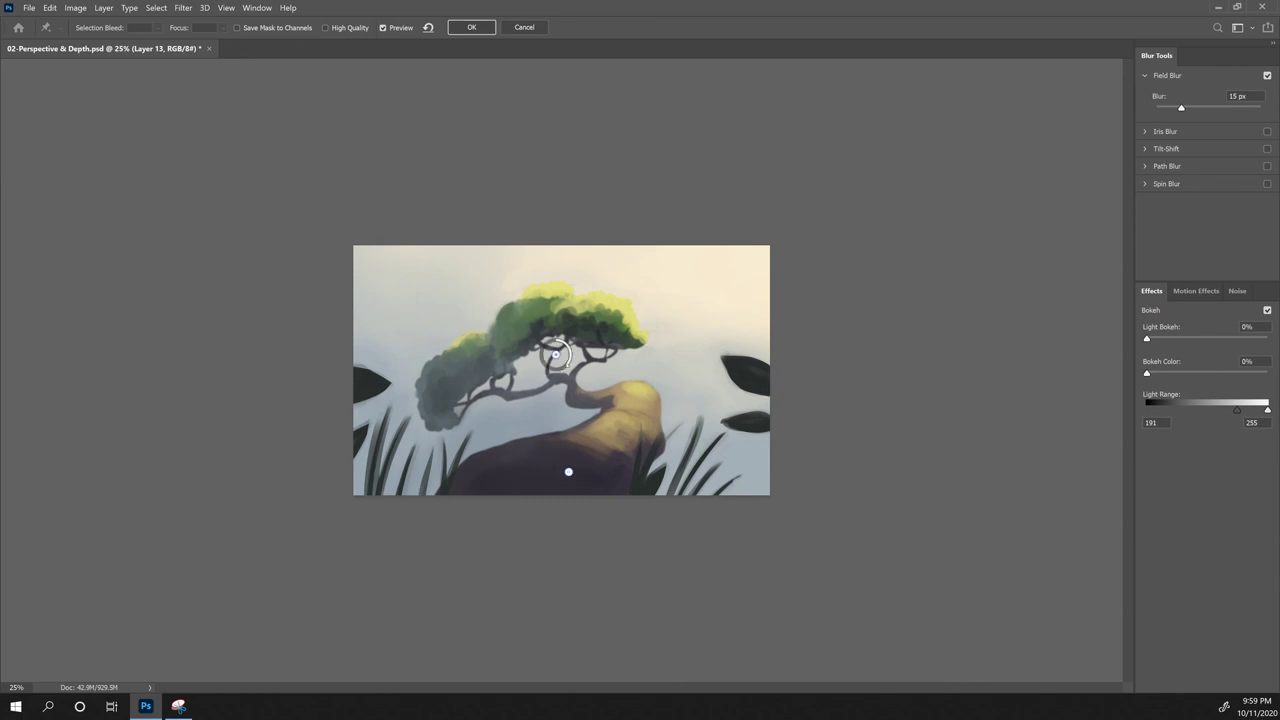
left_click_drag(568, 364, 559, 345)
left_click(574, 476)
left_click_drag(580, 486, 556, 505)
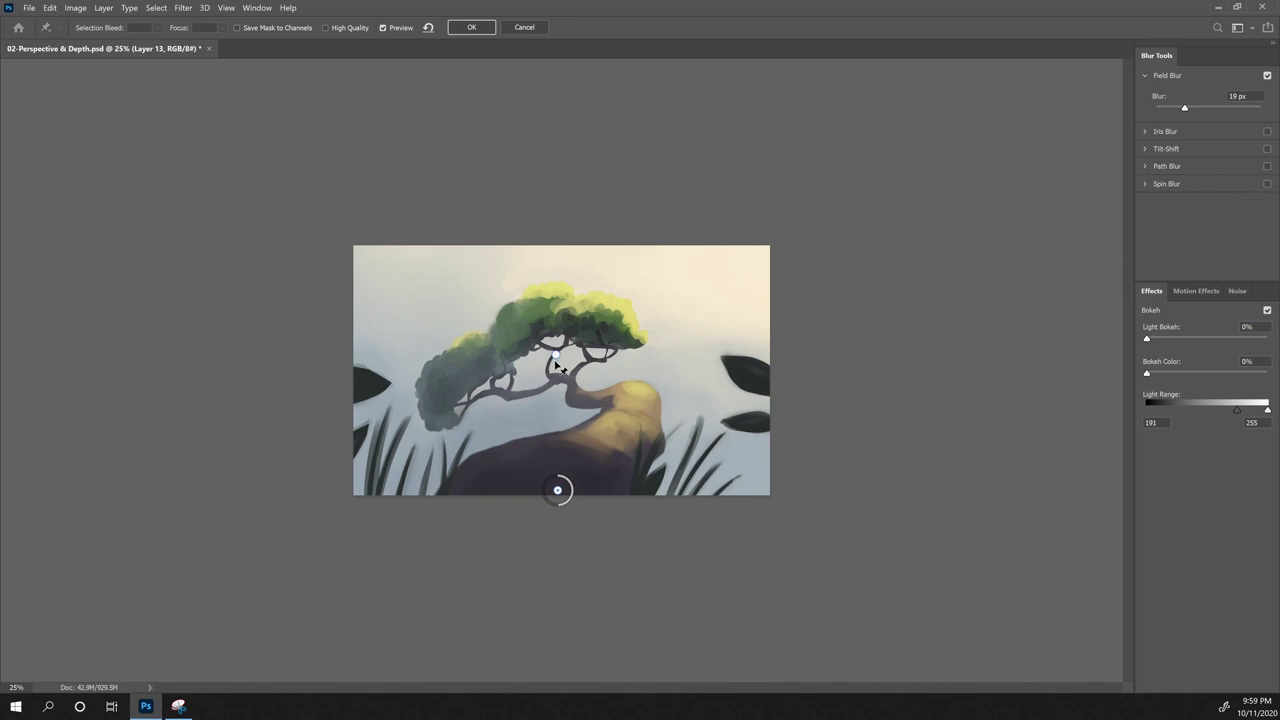
left_click_drag(556, 355, 557, 342)
Step: Add a blur pin on the leftmost foliage and move the cliff-base pin to the cliff's lower left end
left_click(459, 412)
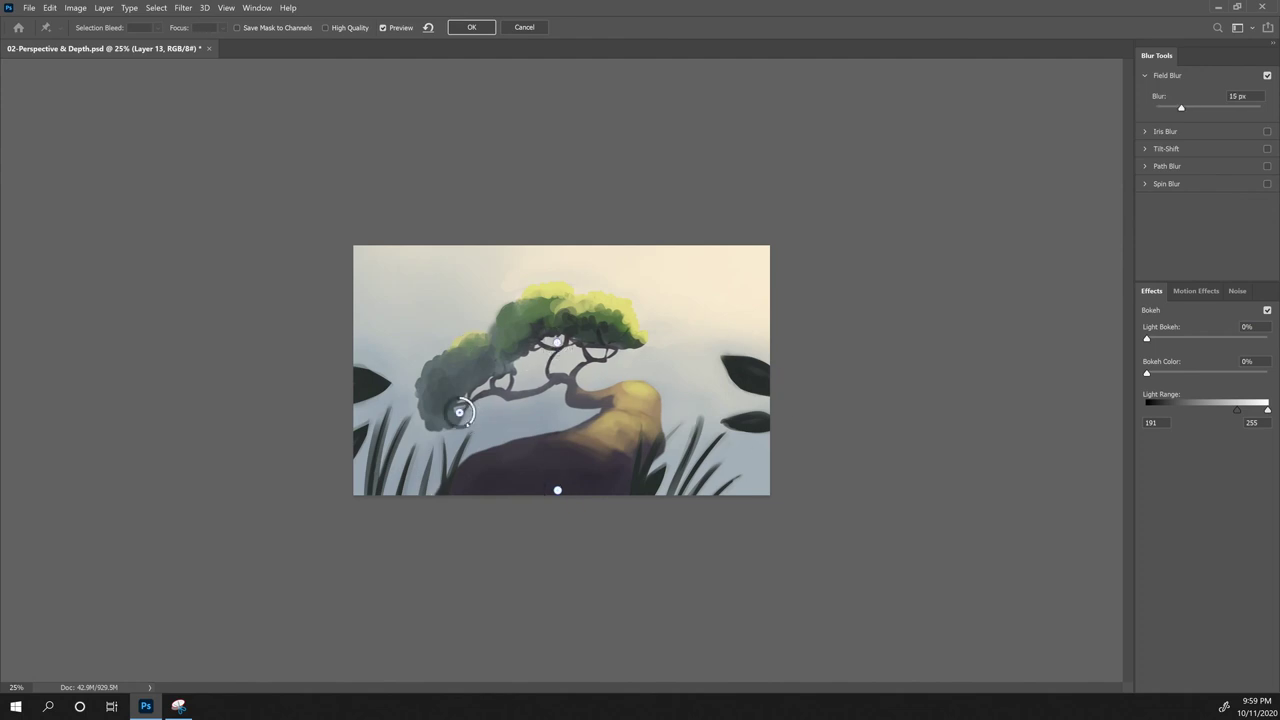
left_click_drag(464, 406, 459, 408)
left_click_drag(557, 491, 471, 484)
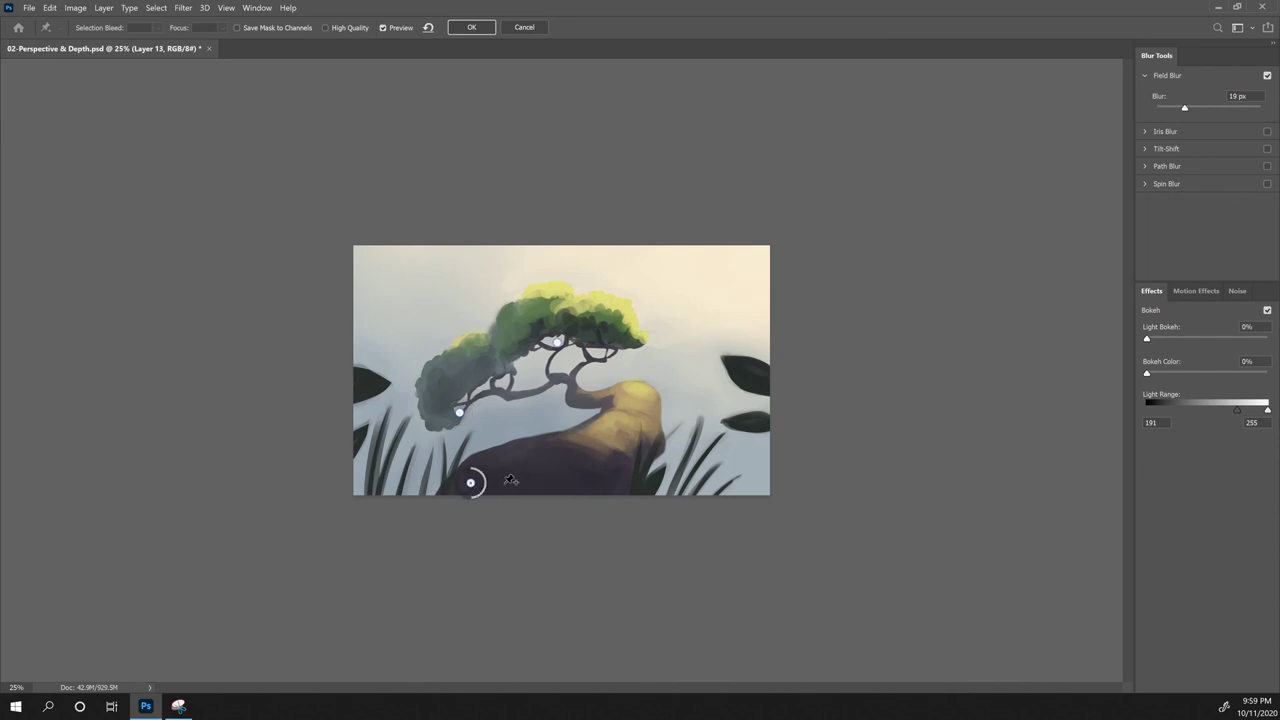
left_click_drag(471, 498, 469, 497)
Step: Add a 16 px blur pin on the cliff's right edge and apply the Field Blur to Layer 13
left_click(655, 445)
left_click_drag(665, 459, 659, 434)
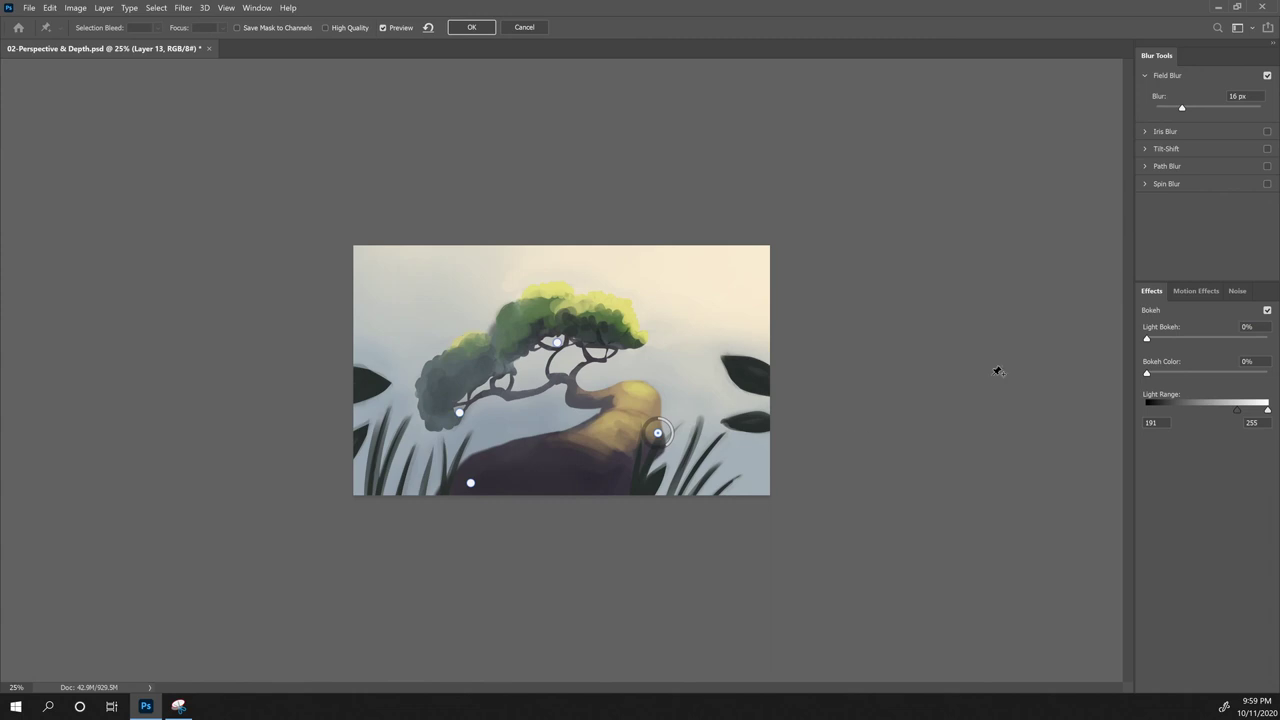
left_click(928, 461)
key("Delete")
key("Return")
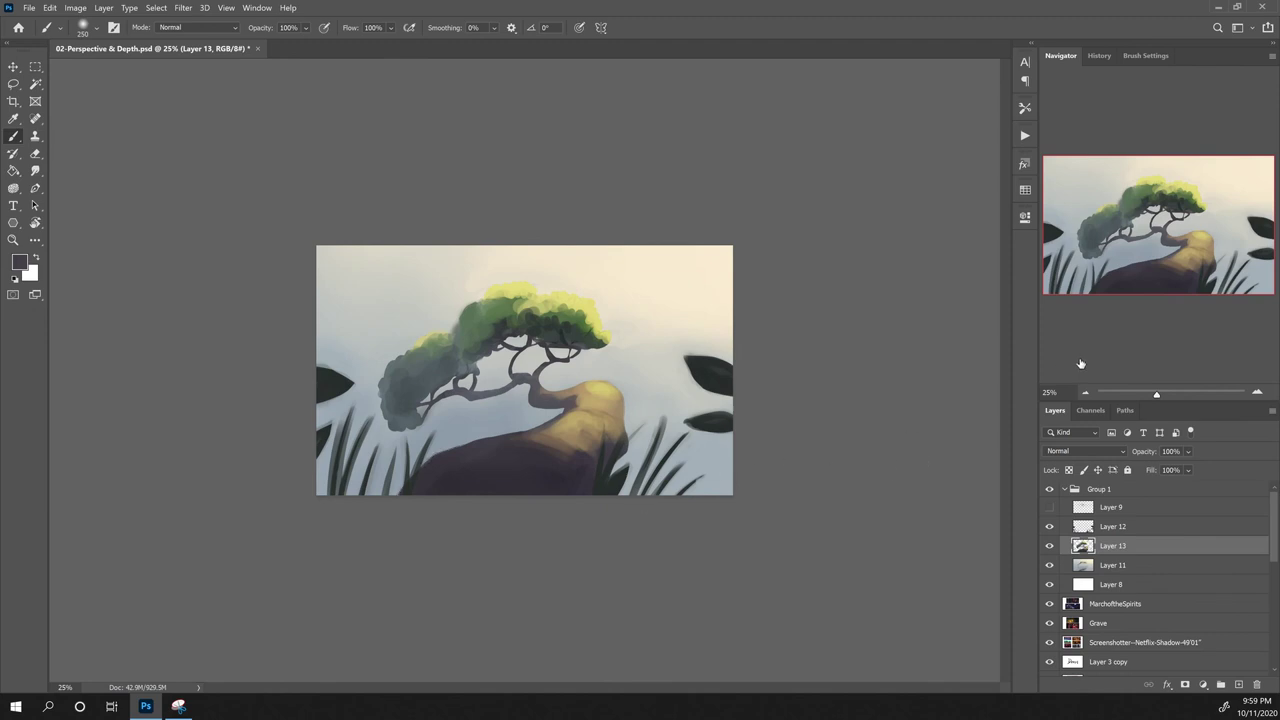
Step: Apply a Field Blur to the foreground plants on Layer 12 with a 56 px pin on the left and a 71 px pin on the right
key("ctrl+minus")
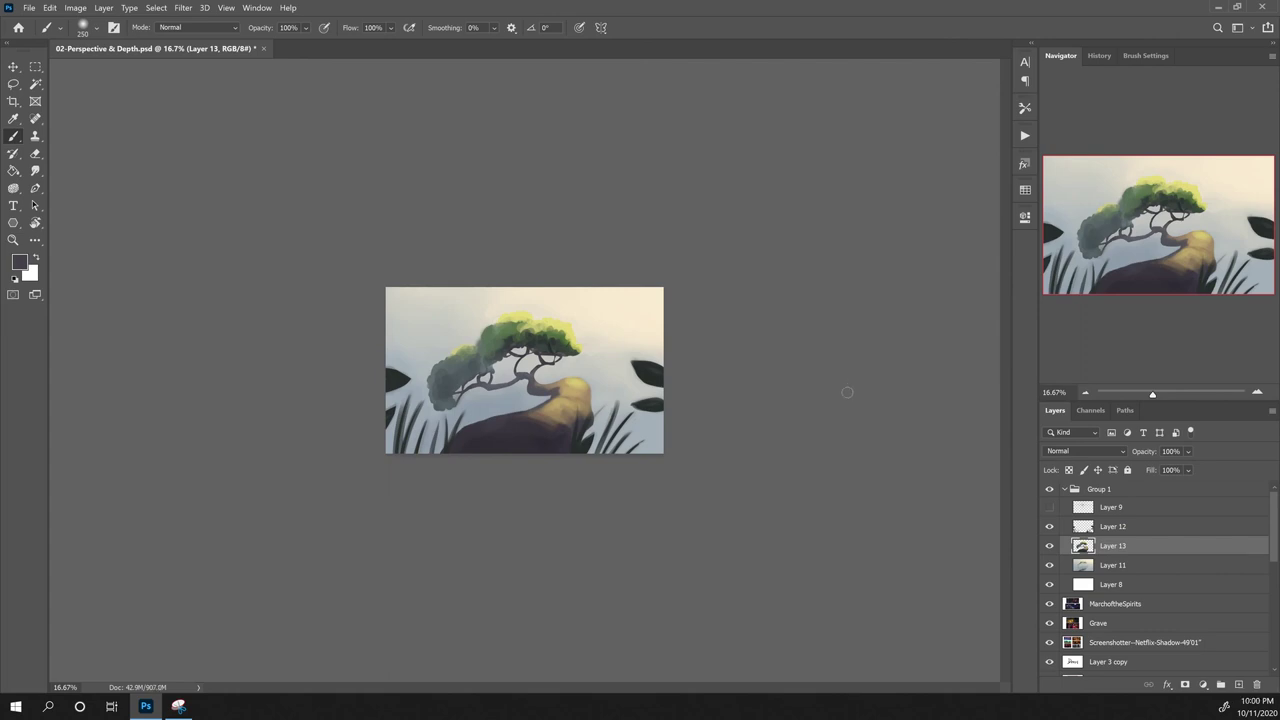
left_click(1122, 530)
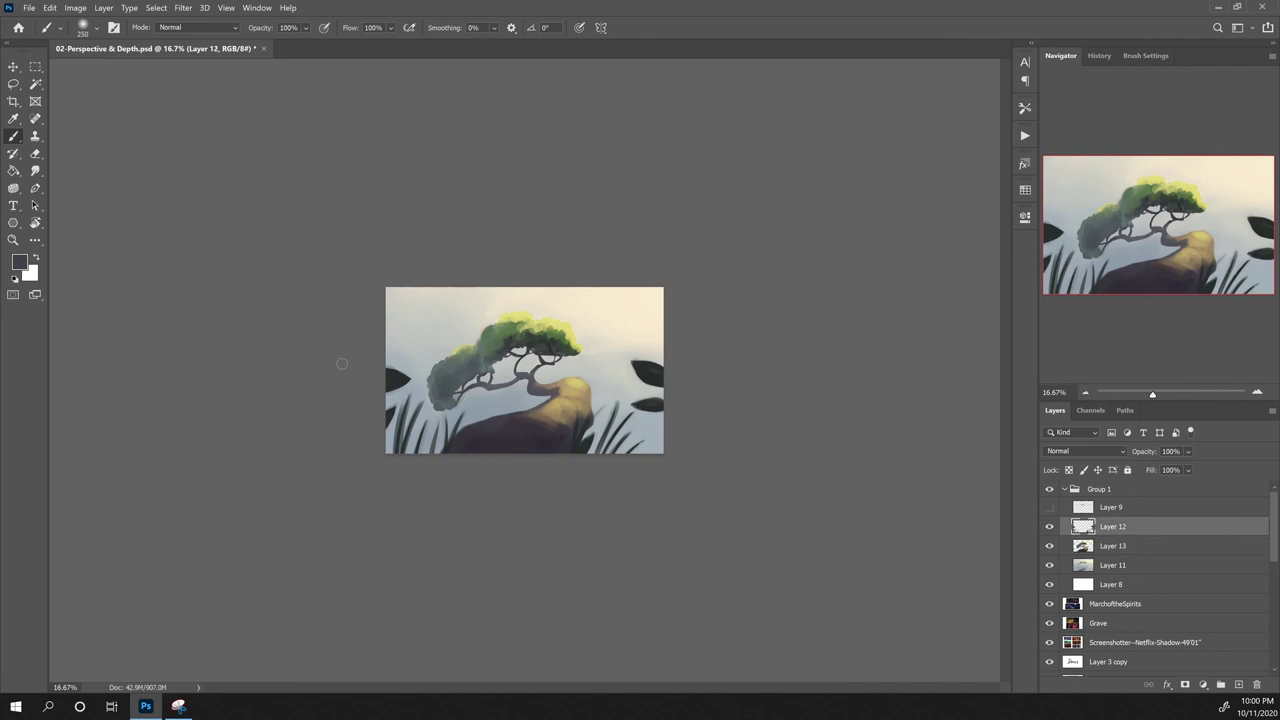
left_click(181, 8)
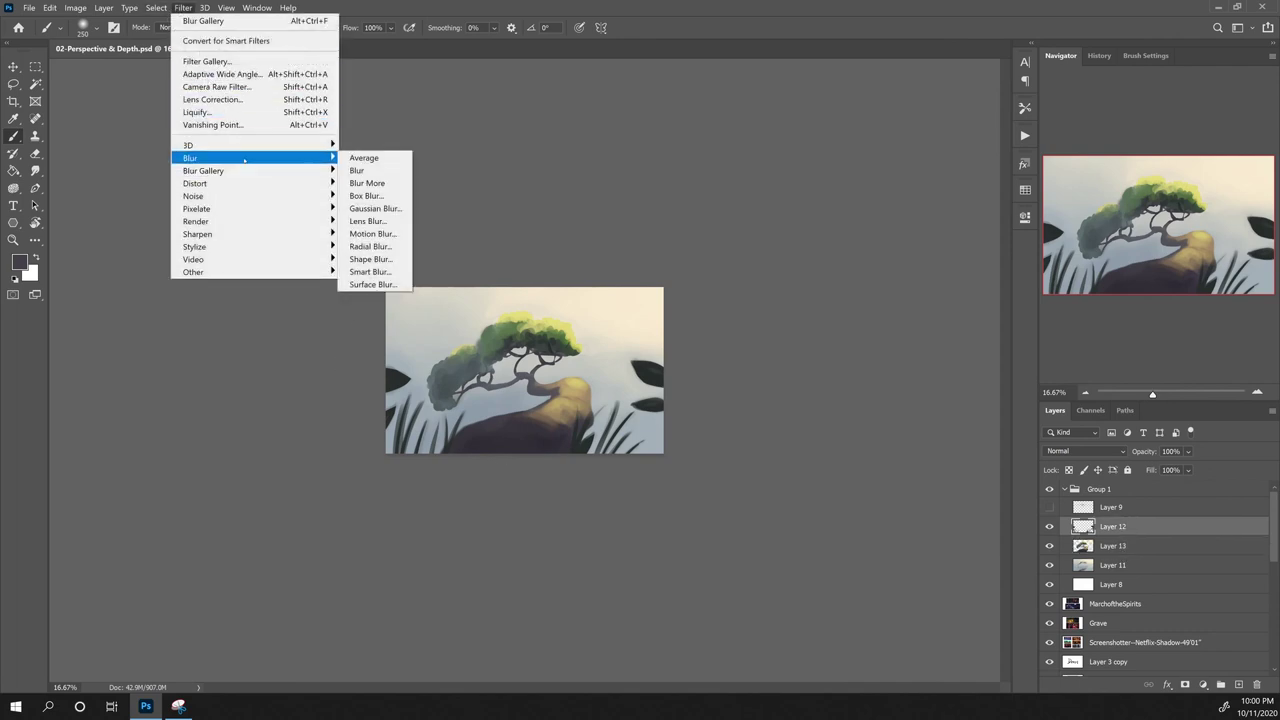
mouse_move(290, 171)
left_click(382, 172)
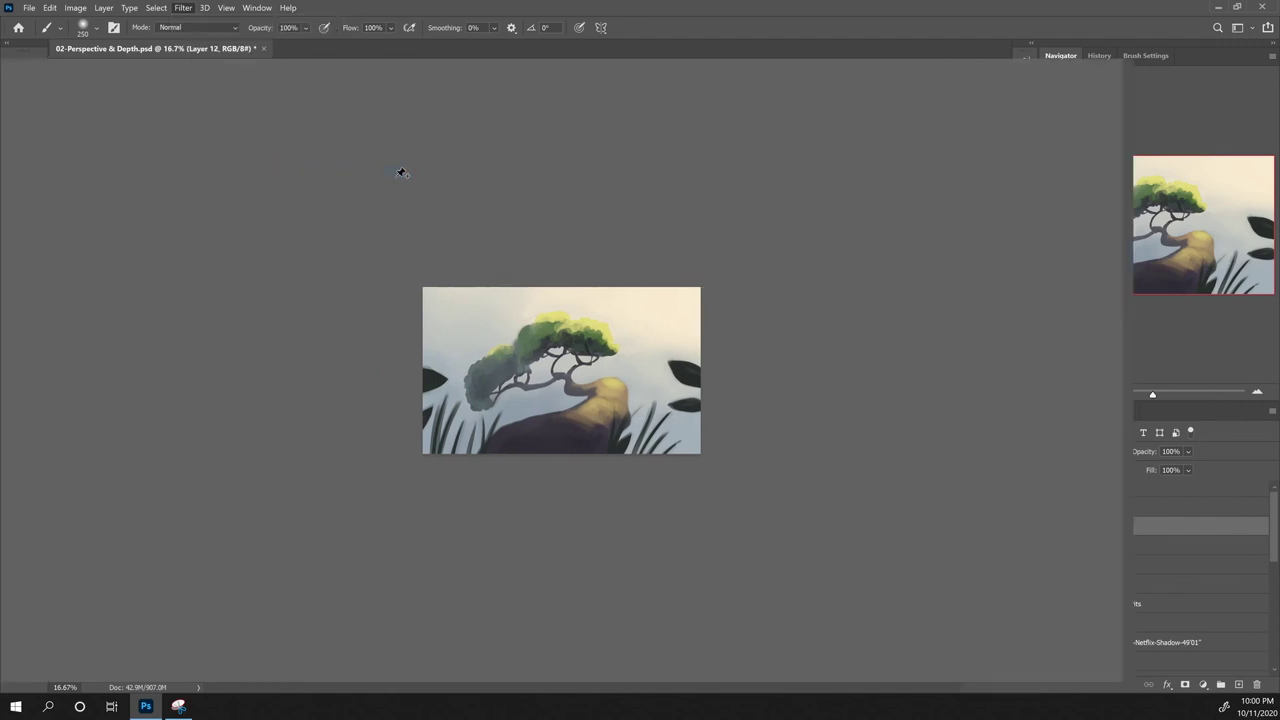
left_click_drag(560, 372, 452, 451)
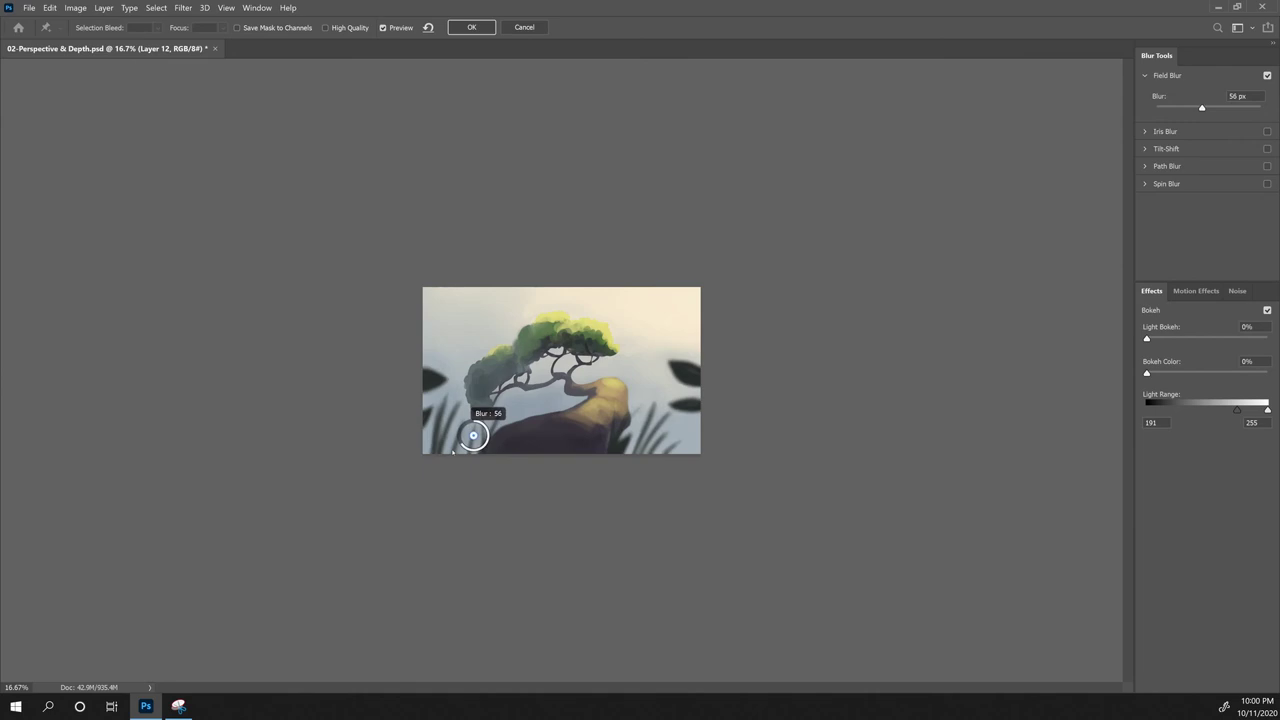
left_click(693, 418)
left_click_drag(701, 410, 677, 426)
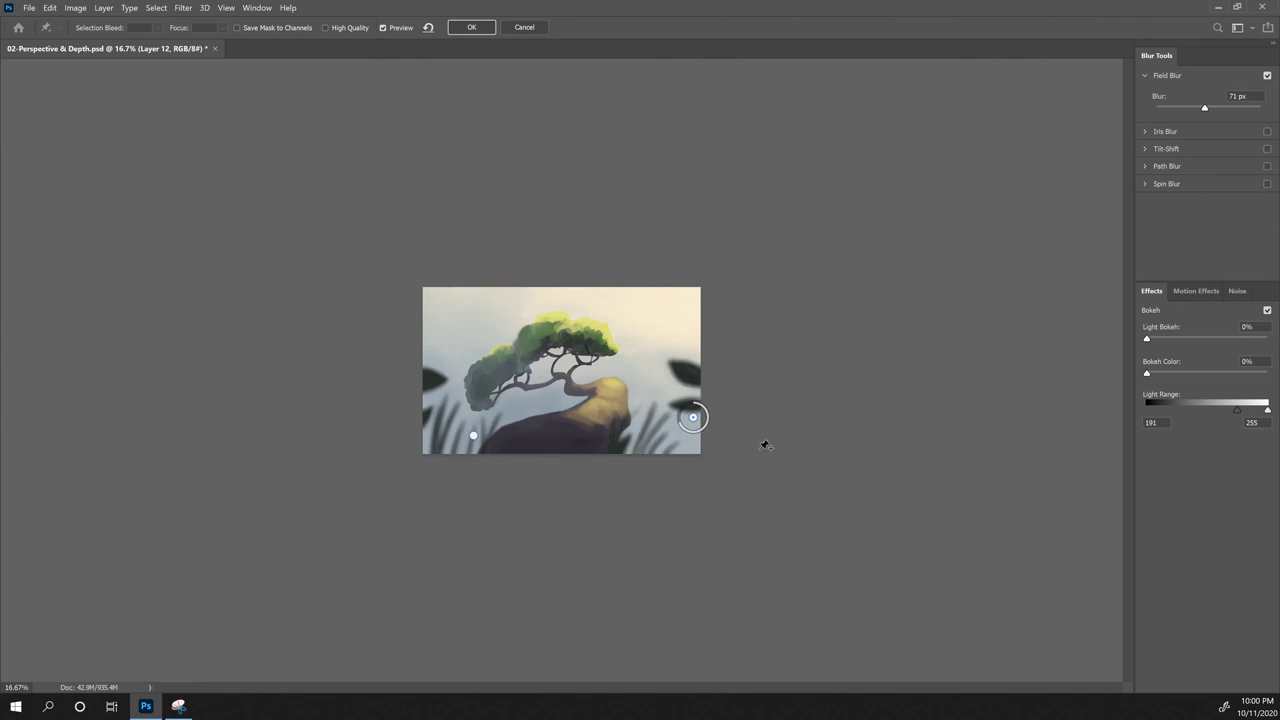
key("Return")
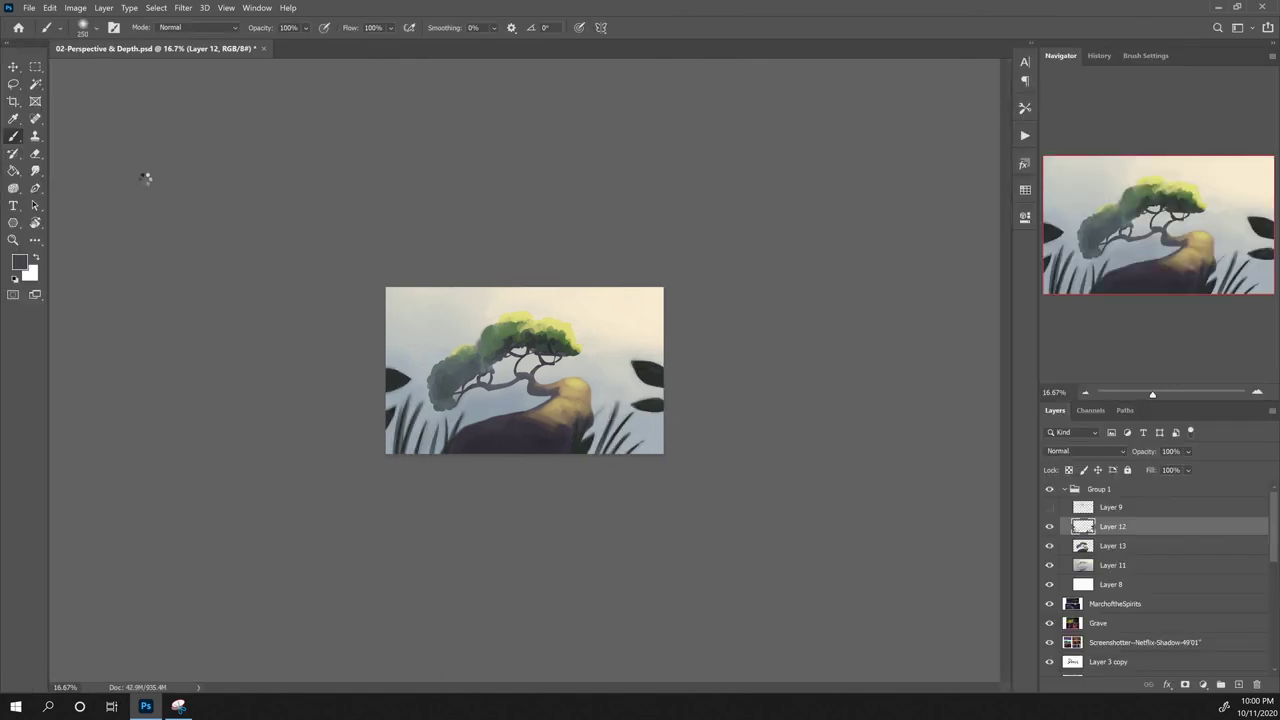
Step: Select the right-hand plants on Layer 12, scale them to 147.80% running past the canvas edge, and save the document
left_click(35, 66)
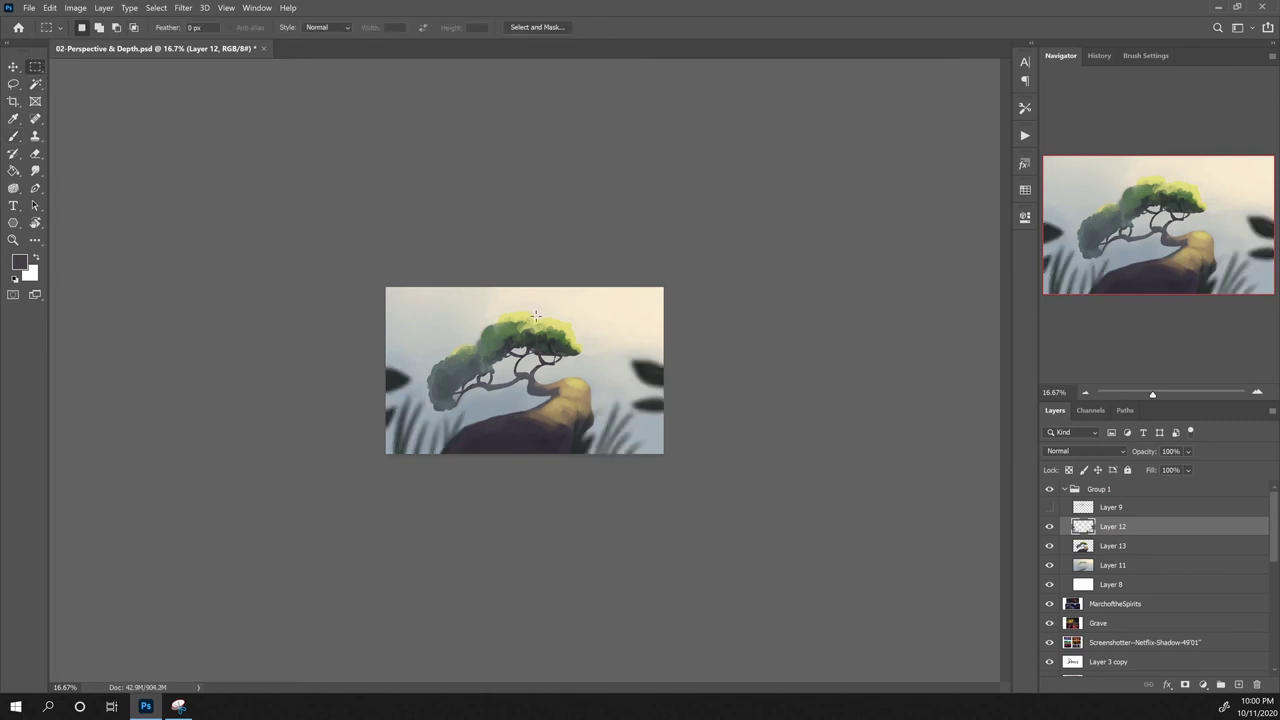
left_click_drag(536, 316, 746, 543)
key("ctrl+t")
left_click_drag(663, 316, 770, 270)
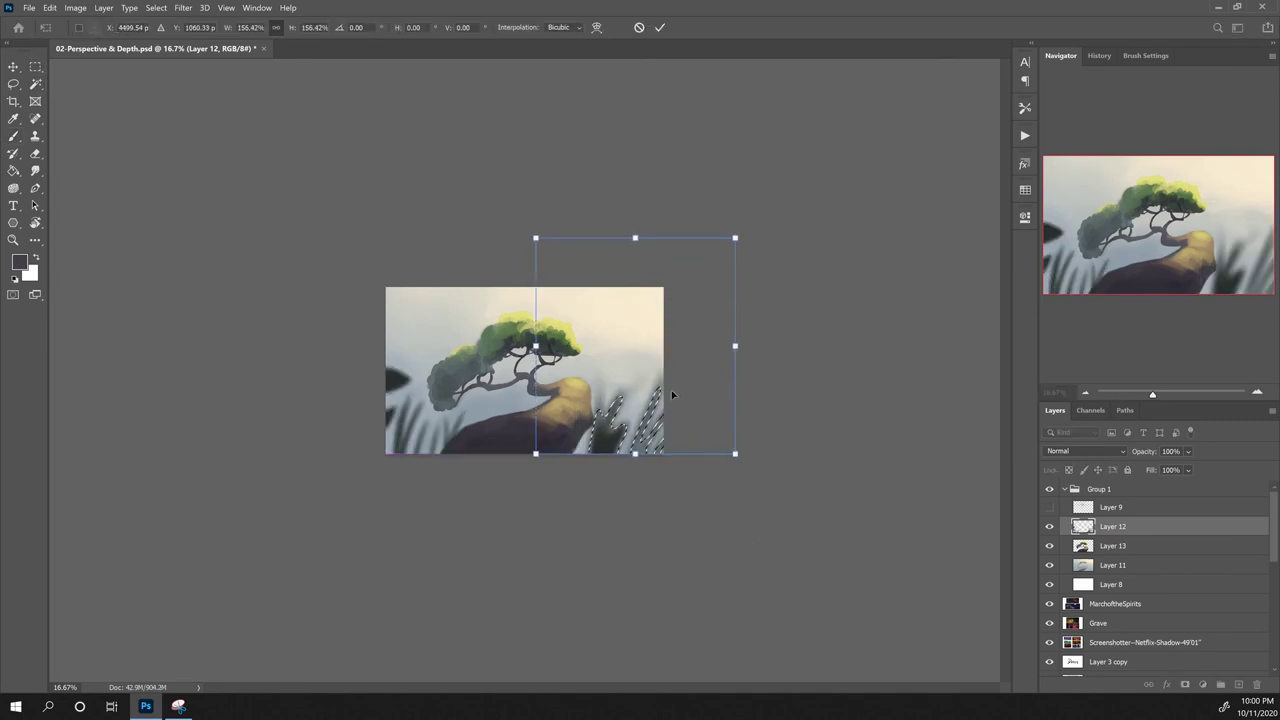
left_click_drag(672, 395, 633, 425)
left_click_drag(624, 422, 617, 420)
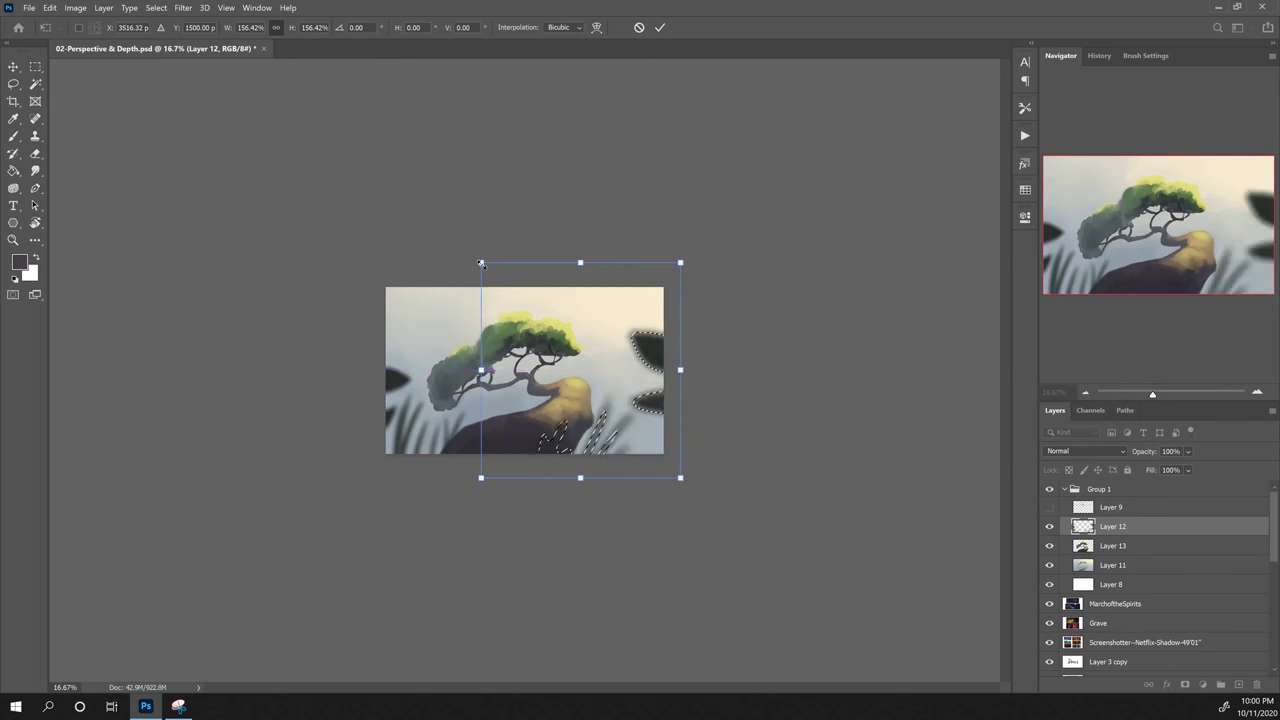
left_click_drag(481, 263, 491, 275)
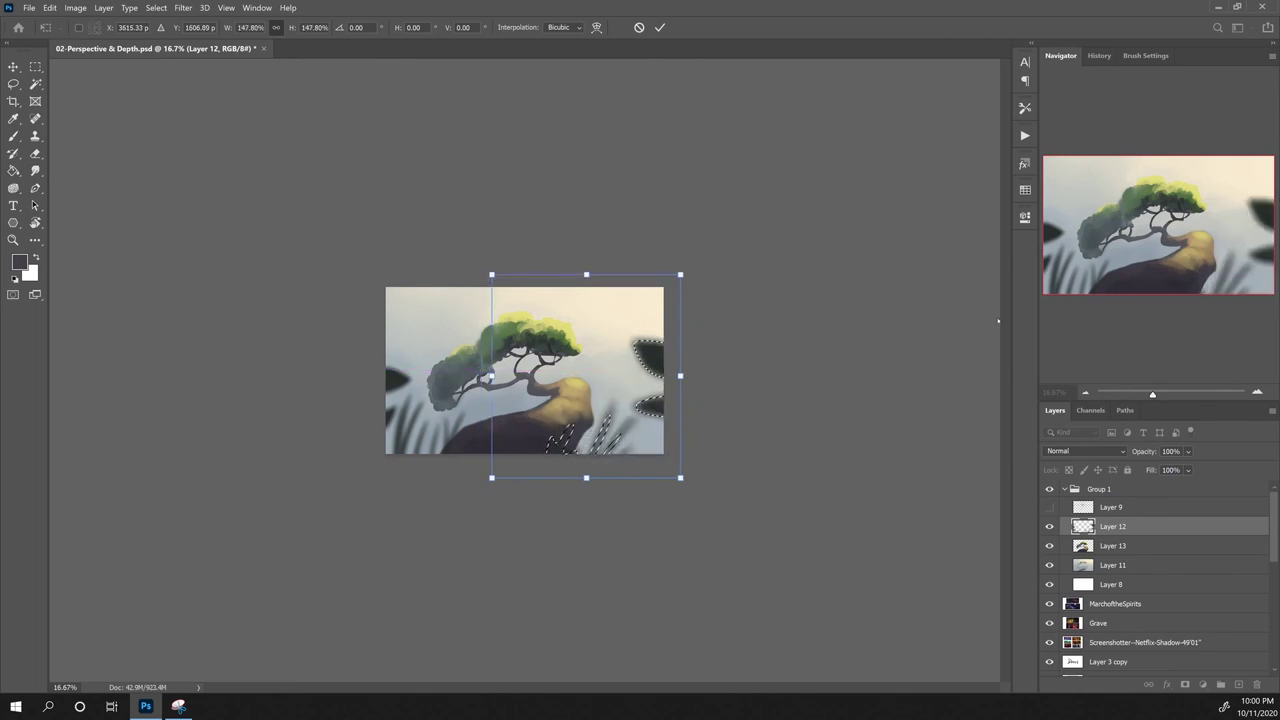
key("Return")
key("ctrl+s")
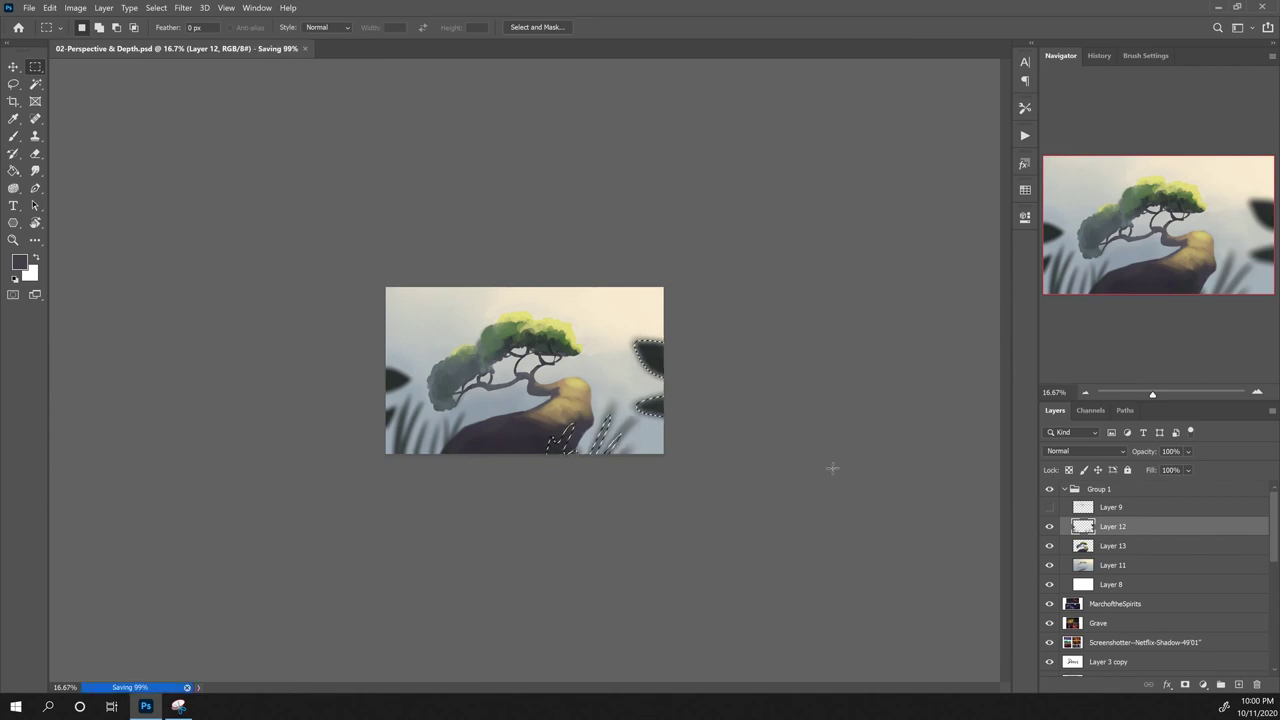
key("ctrl+d")
Step: Inspect the blurred painting up close and compare it with the perspective guide lines on Layer 9
left_click(1257, 392)
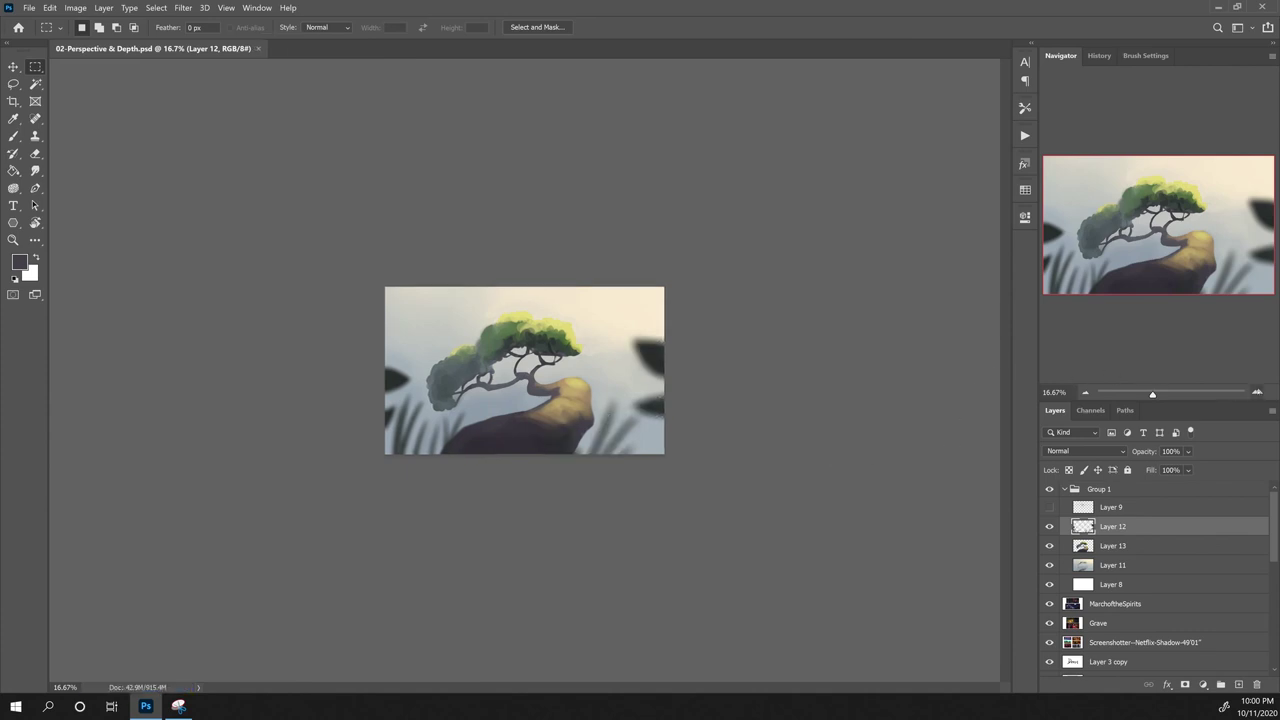
left_click(1257, 392)
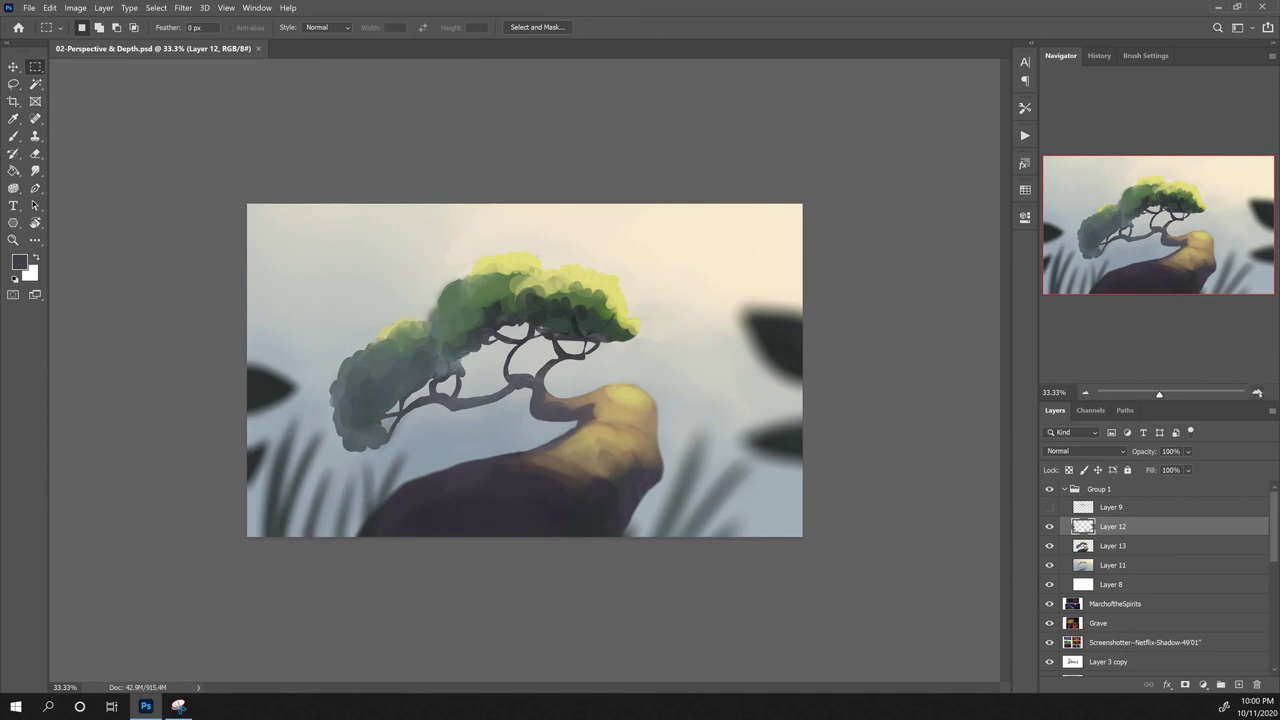
left_click(1257, 392)
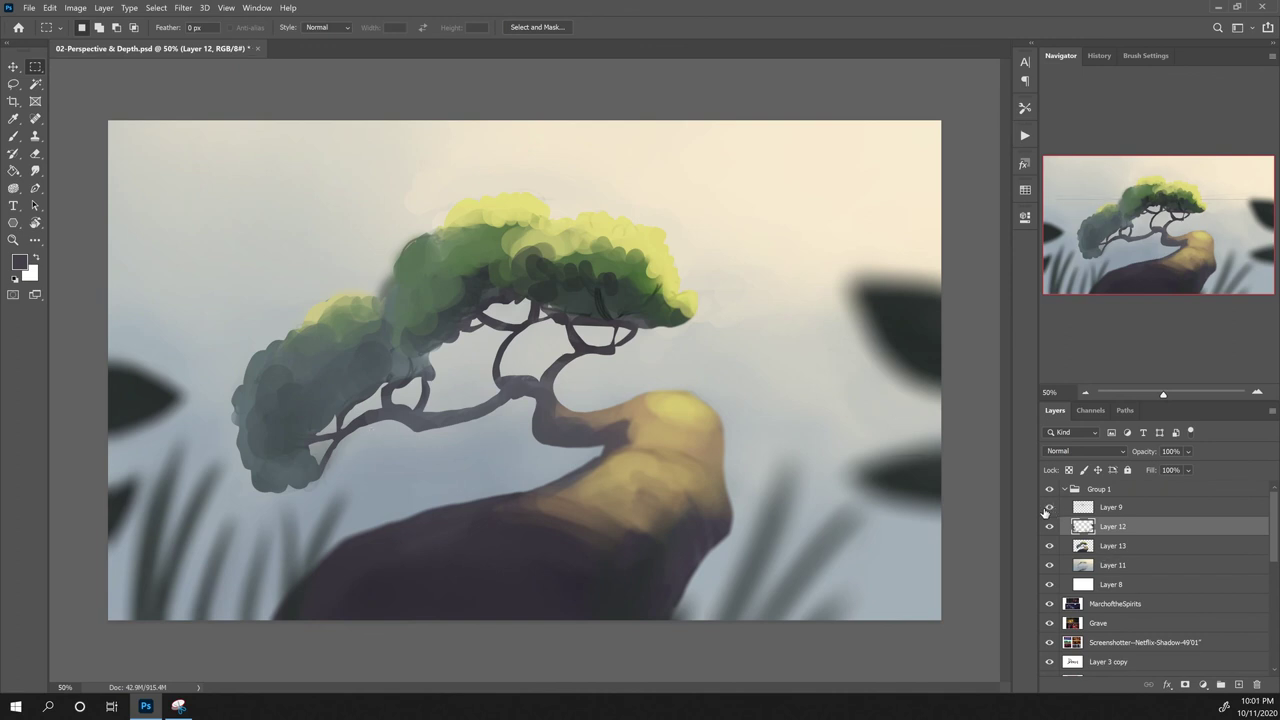
left_click(1049, 507)
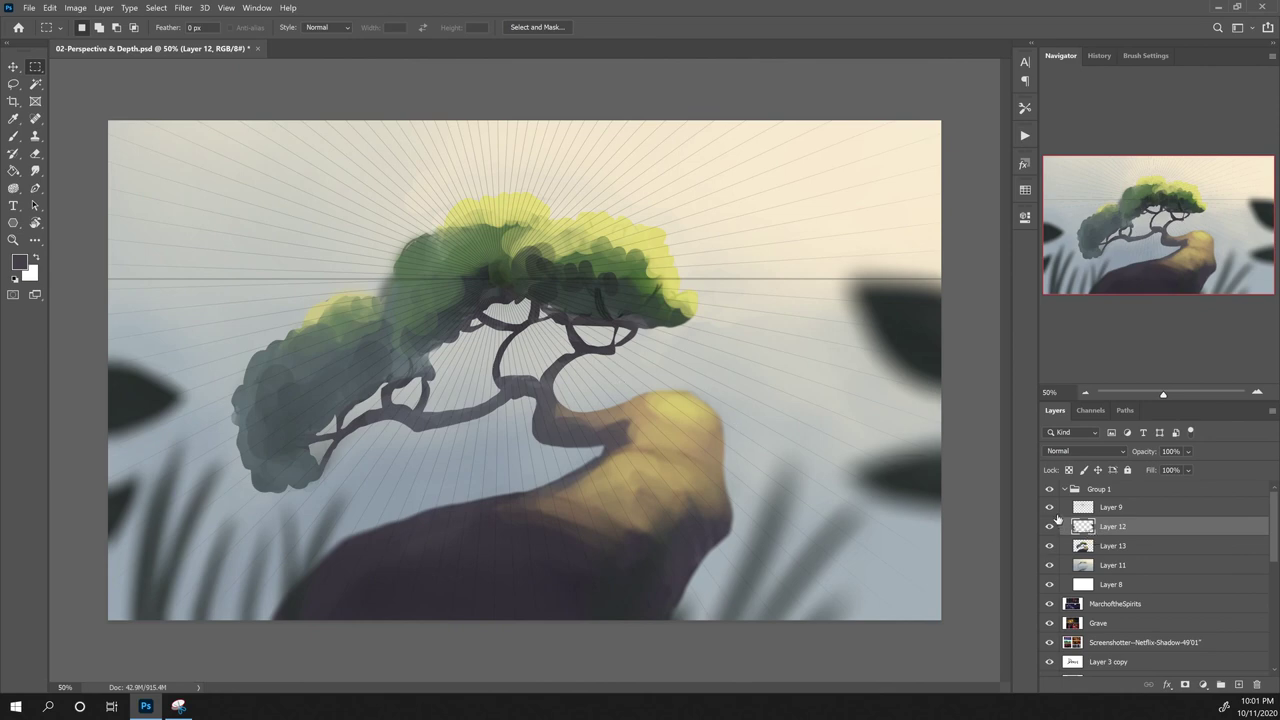
left_click(1050, 508)
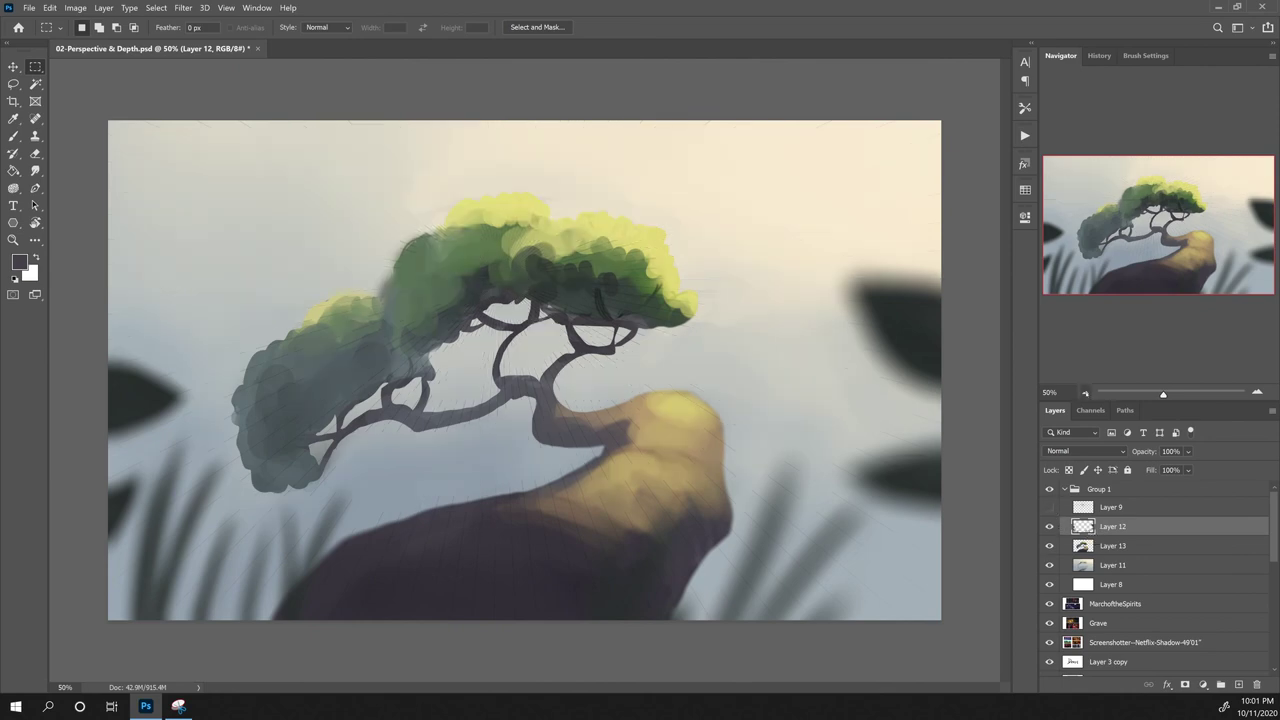
left_click(1085, 392)
left_click(1085, 392)
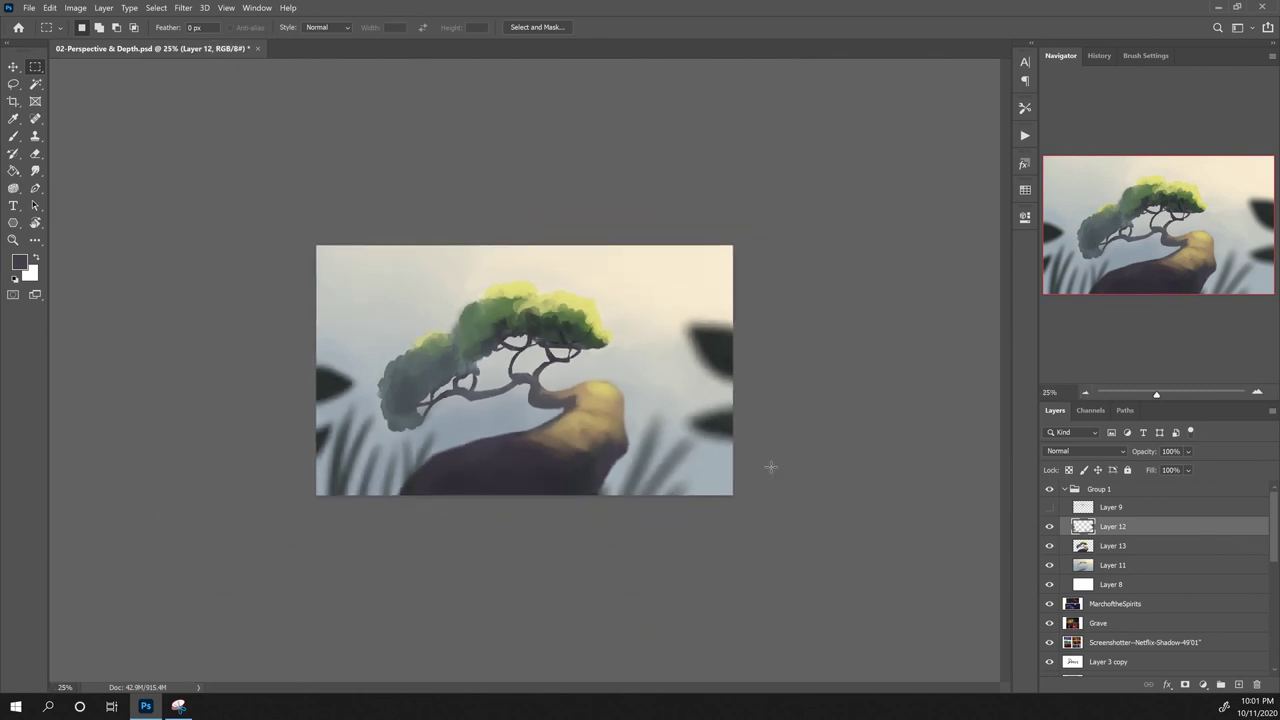